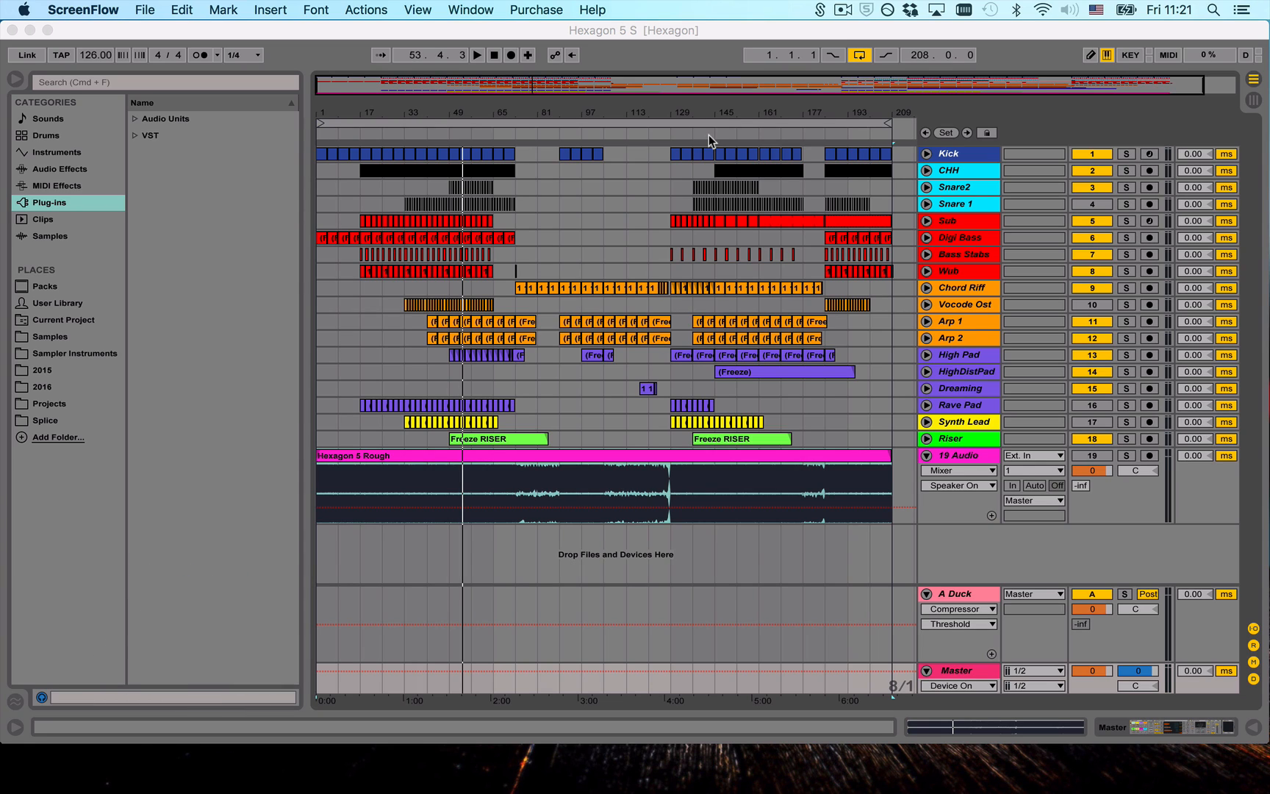
- Switch to Ableton Live, unfold the Sub and Bass Stabs tracks in the arrangement, and select the Wub track
{"action": "left_click", "coordinate": [802, 115]}
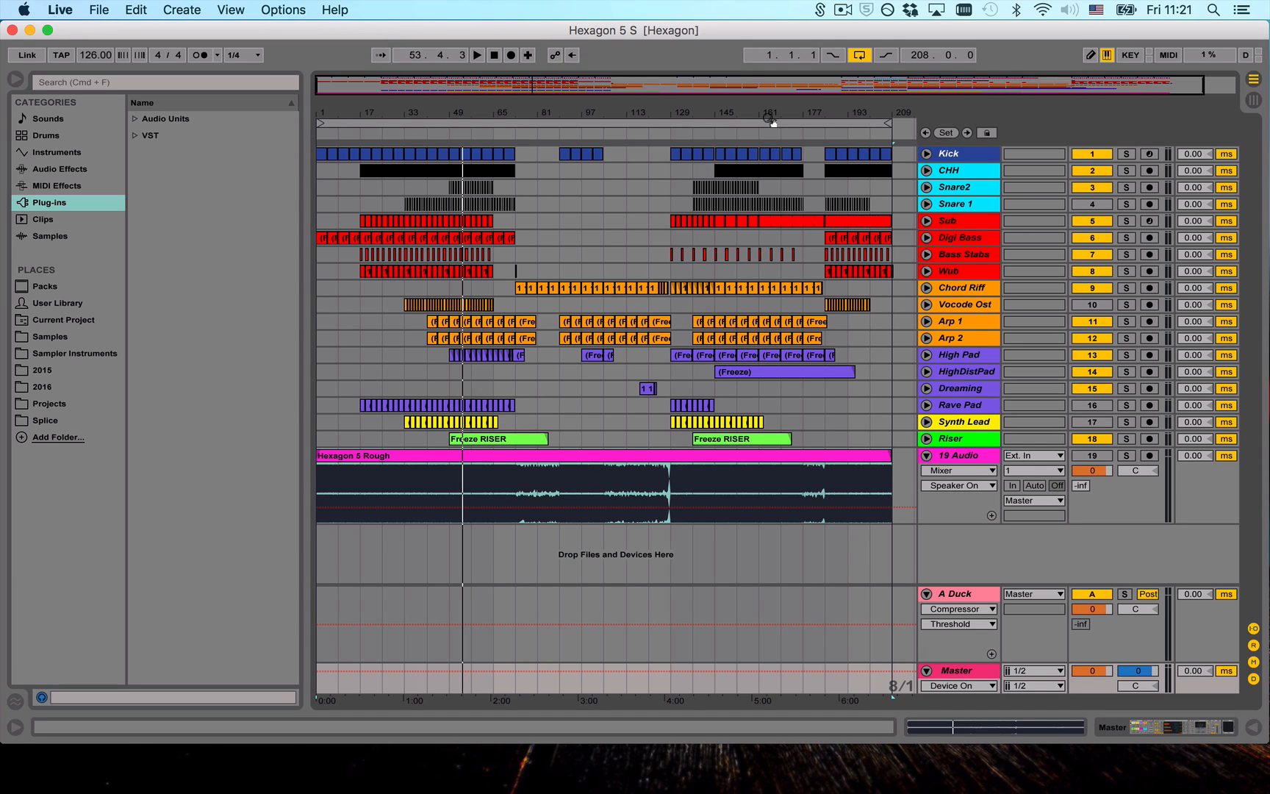
{"action": "left_click", "coordinate": [926, 220]}
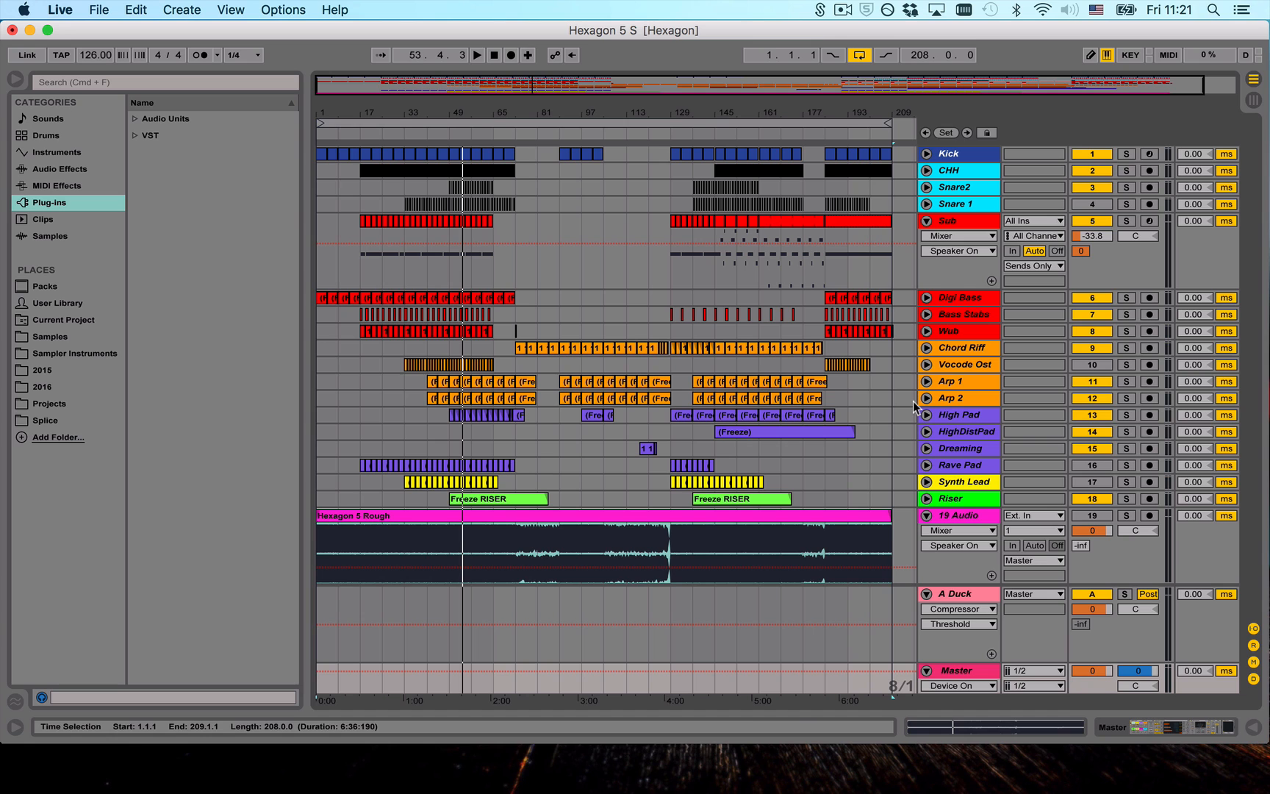
{"action": "left_click_drag", "start_coordinate": [444, 117], "coordinate": [925, 314]}
{"action": "left_click", "coordinate": [970, 315]}
{"action": "left_click", "coordinate": [926, 314]}
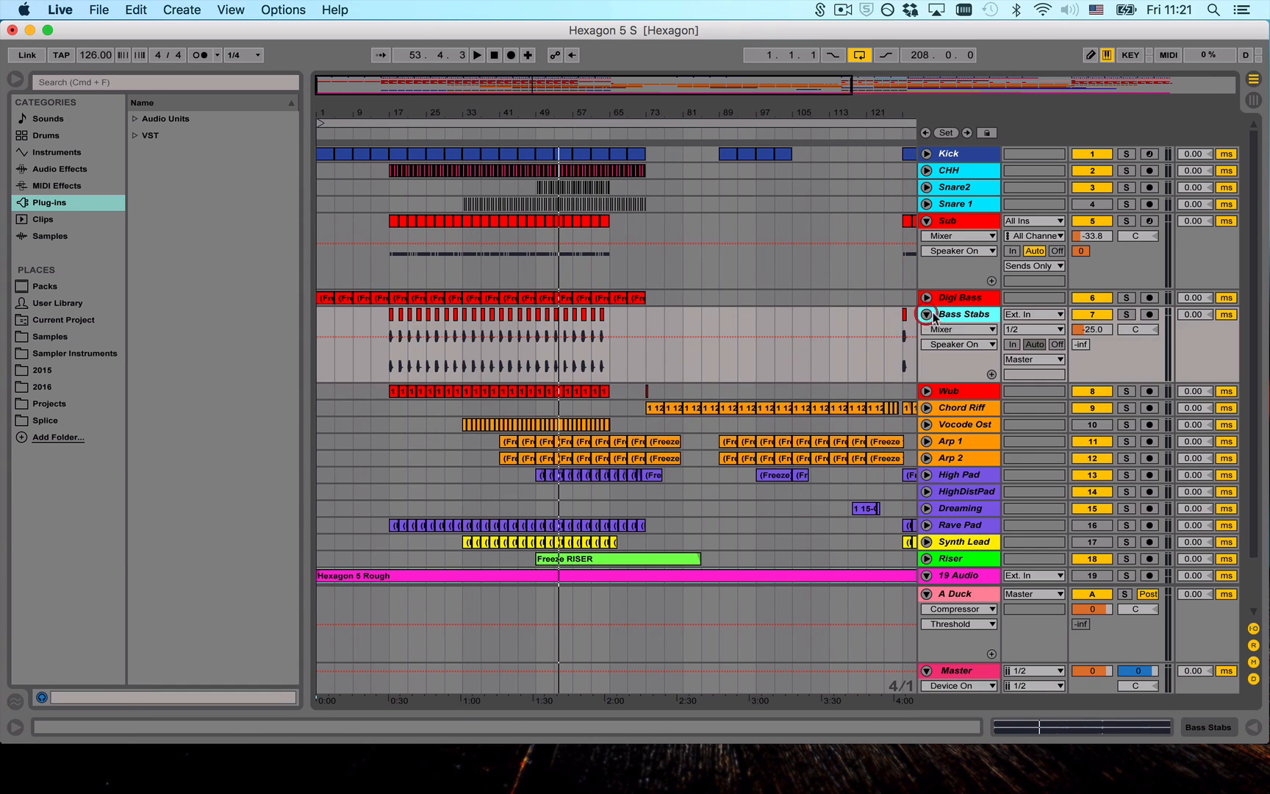
{"action": "left_click", "coordinate": [956, 393]}
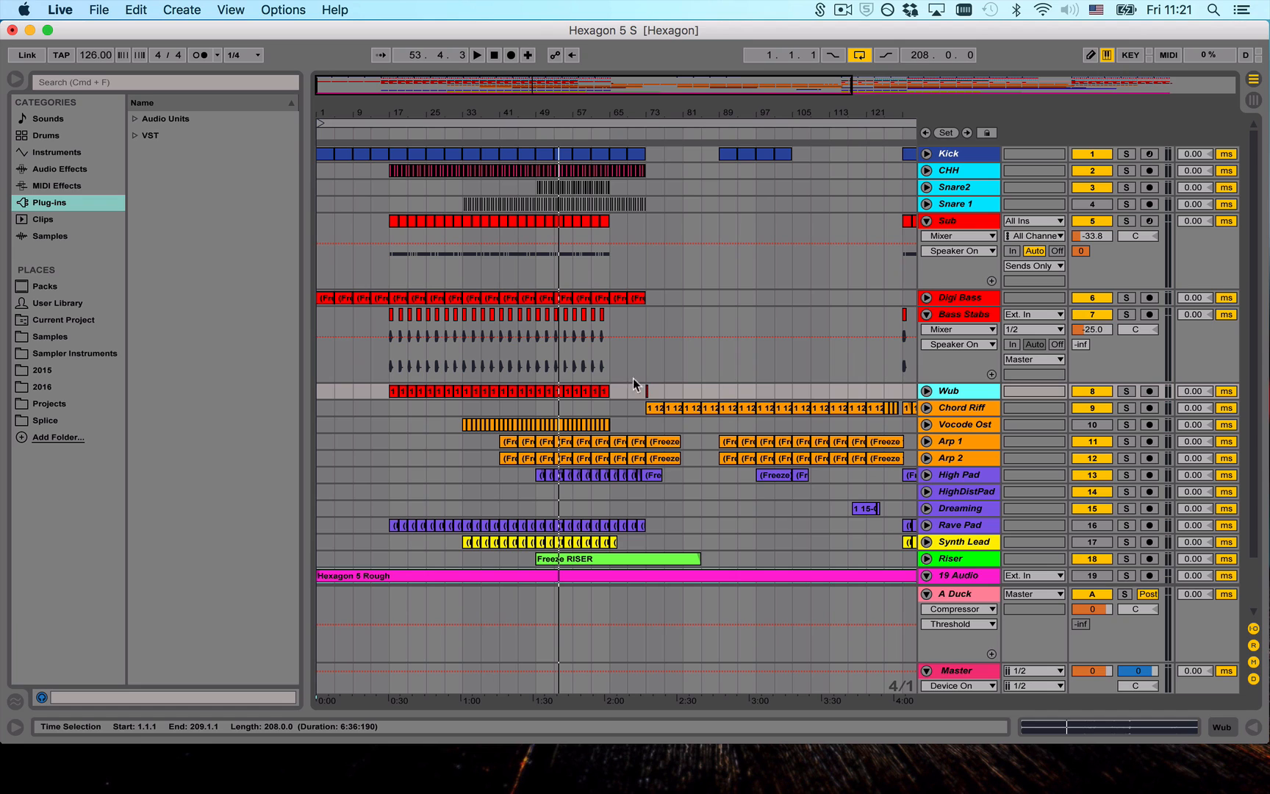
- Open the Kick track's Kick 2 plug-in window to inspect the kick settings, and close it again
{"action": "double_click", "coordinate": [948, 153]}
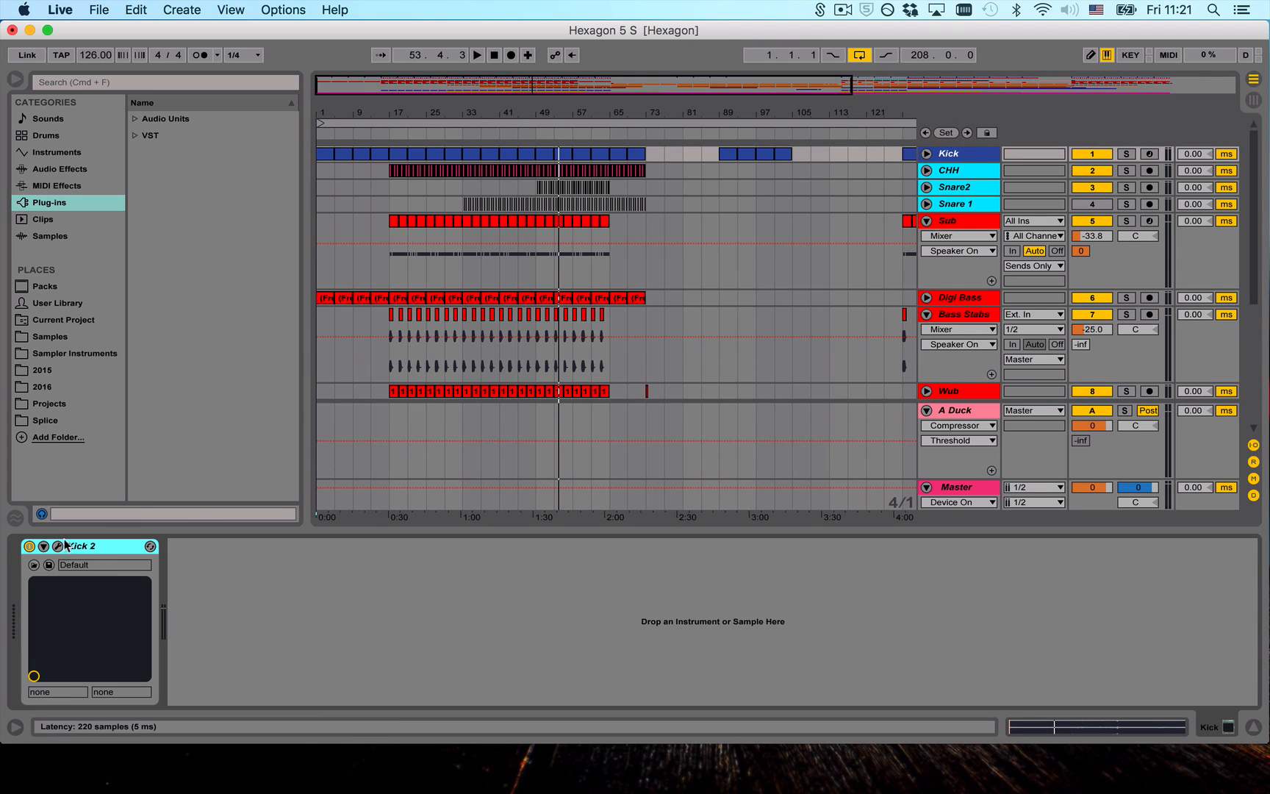
{"action": "left_click", "coordinate": [61, 547]}
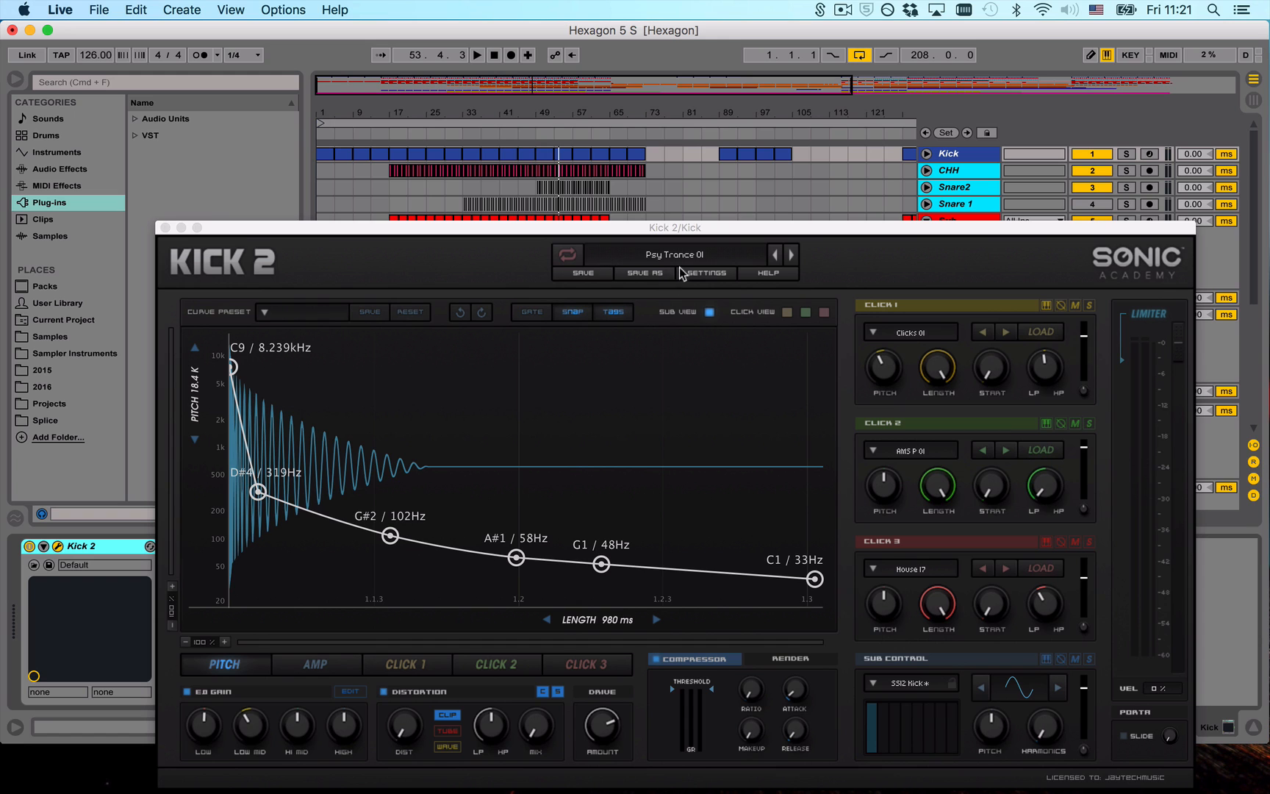
{"action": "left_click_drag", "start_coordinate": [247, 232], "coordinate": [264, 181]}
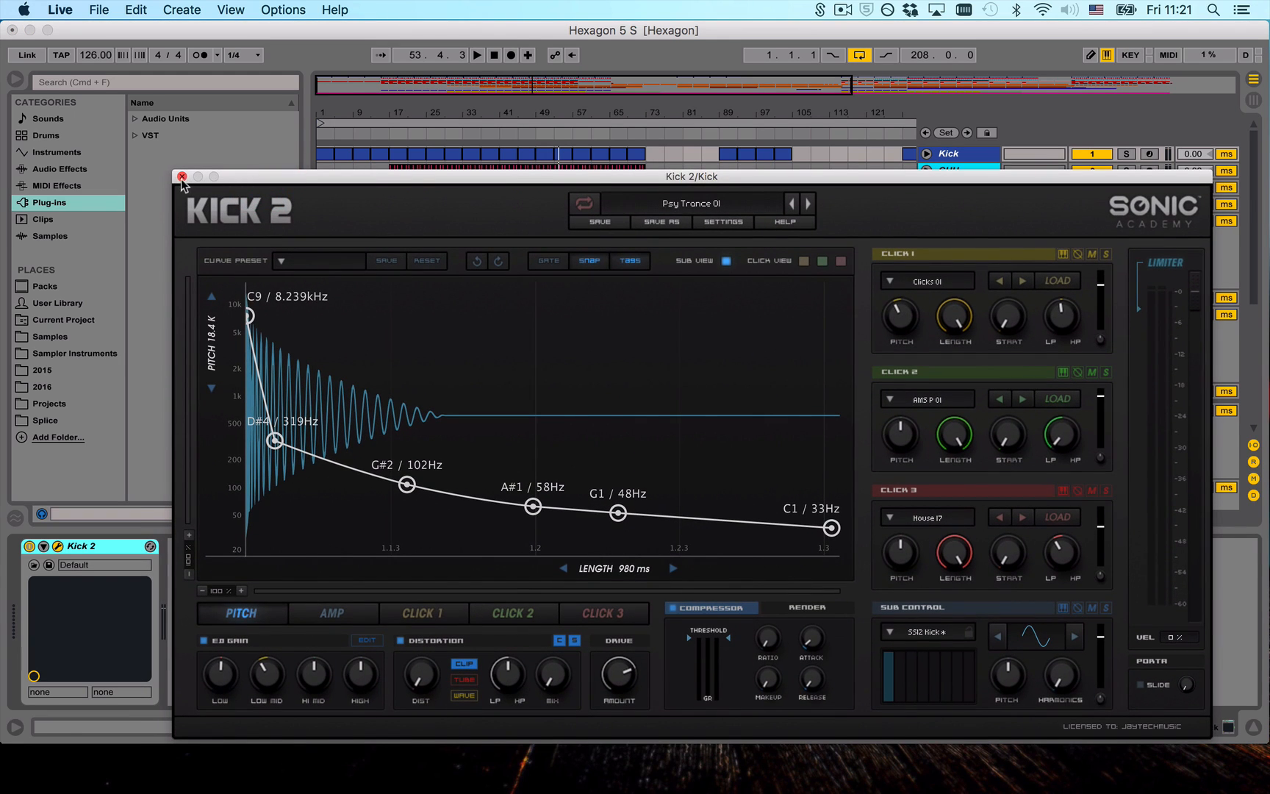
{"action": "left_click", "coordinate": [182, 177]}
{"action": "scroll", "coordinate": [662, 367], "scroll_direction": "down", "scroll_amount": 5}
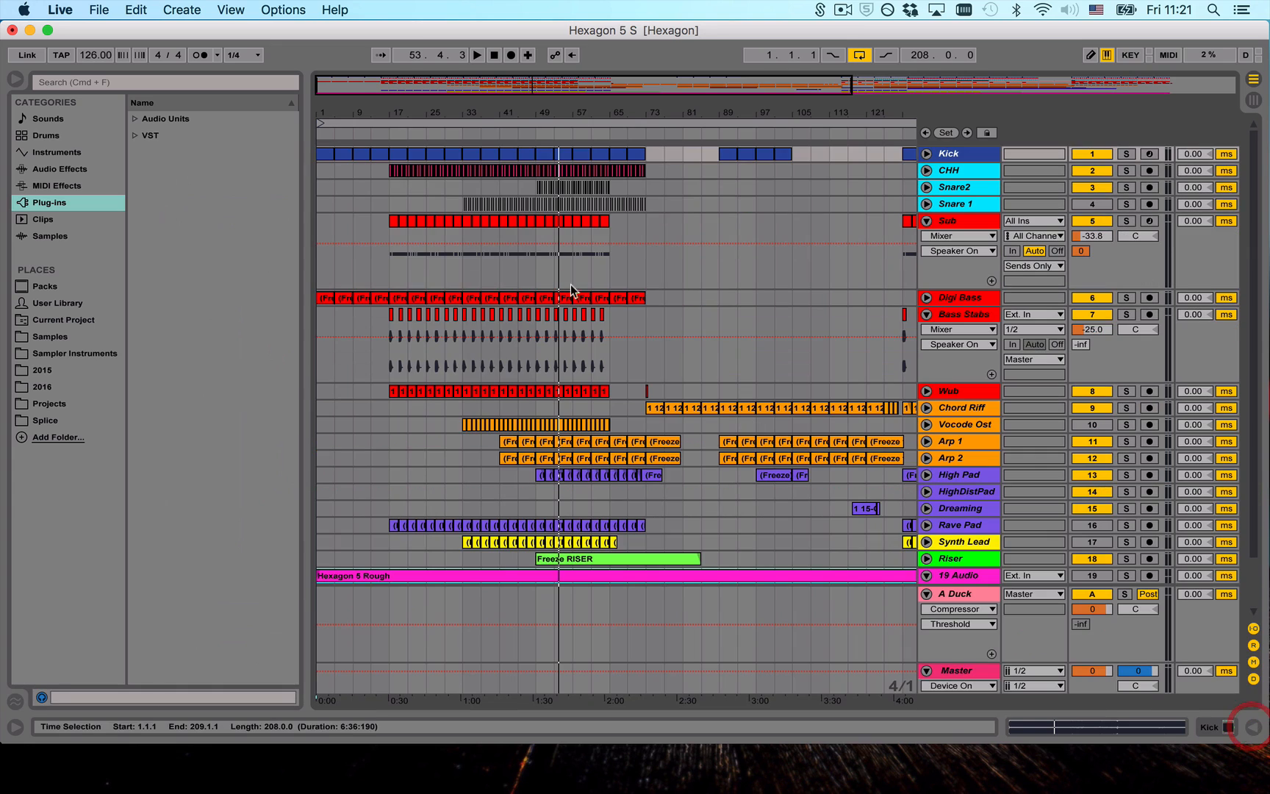
- Extend the end of the arrangement loop so that it is 216 bars long
{"action": "left_click_drag", "start_coordinate": [481, 139], "coordinate": [481, 120]}
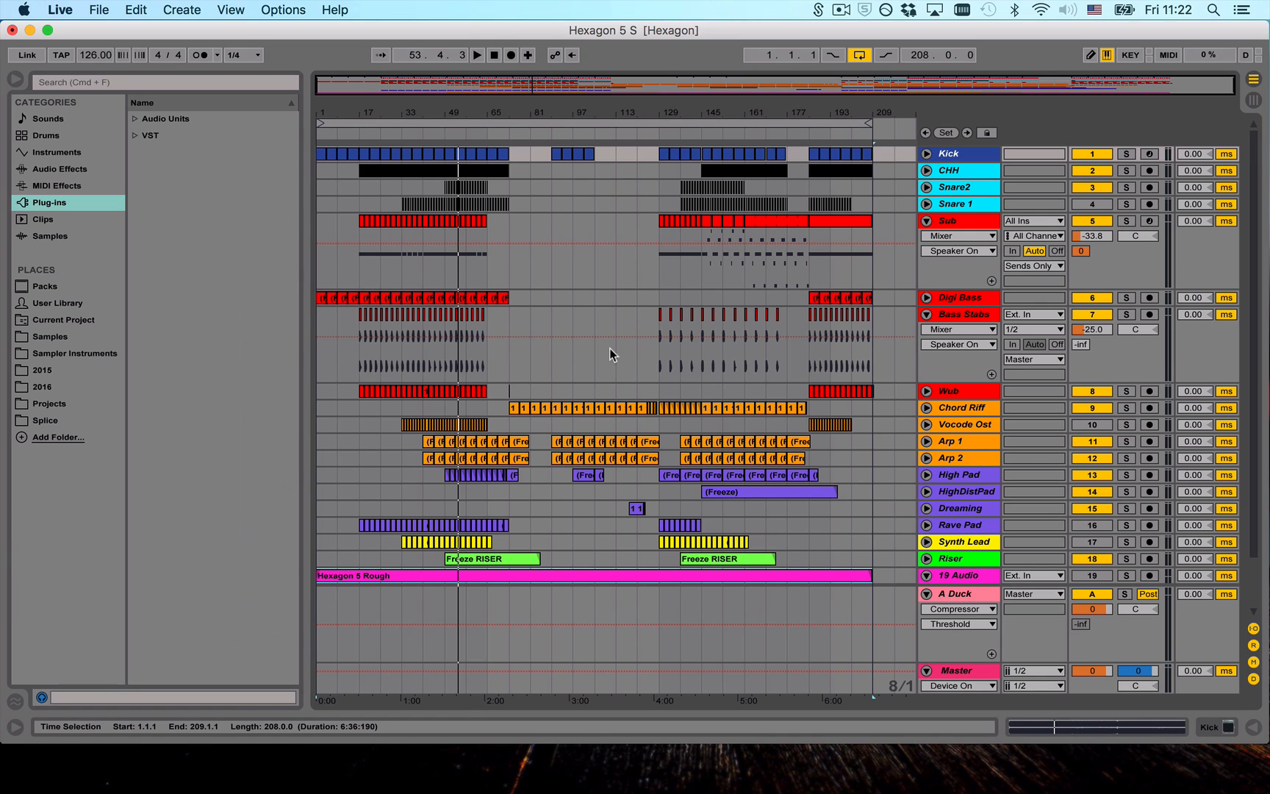
{"action": "scroll", "coordinate": [609, 348], "scroll_direction": "down", "scroll_amount": 3}
{"action": "scroll", "coordinate": [426, 235], "scroll_direction": "up", "scroll_amount": 3}
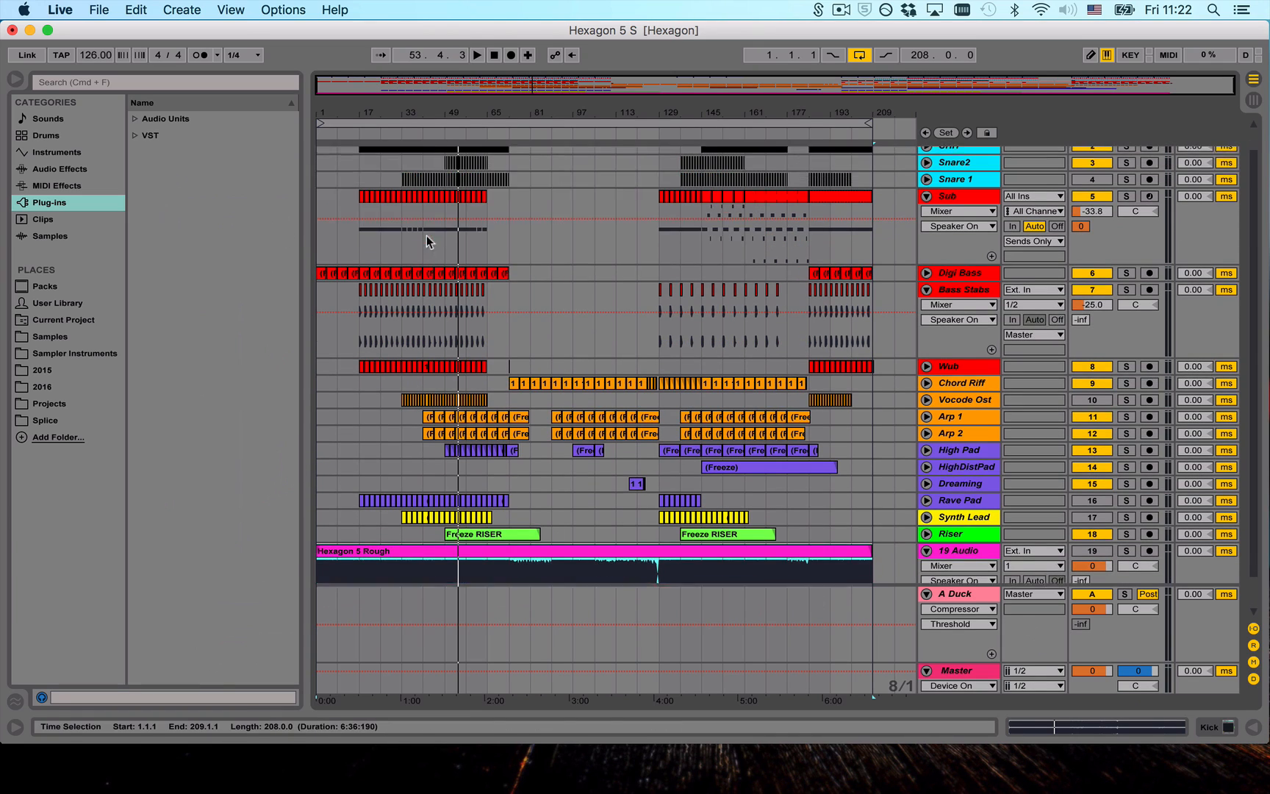
{"action": "left_click", "coordinate": [419, 185]}
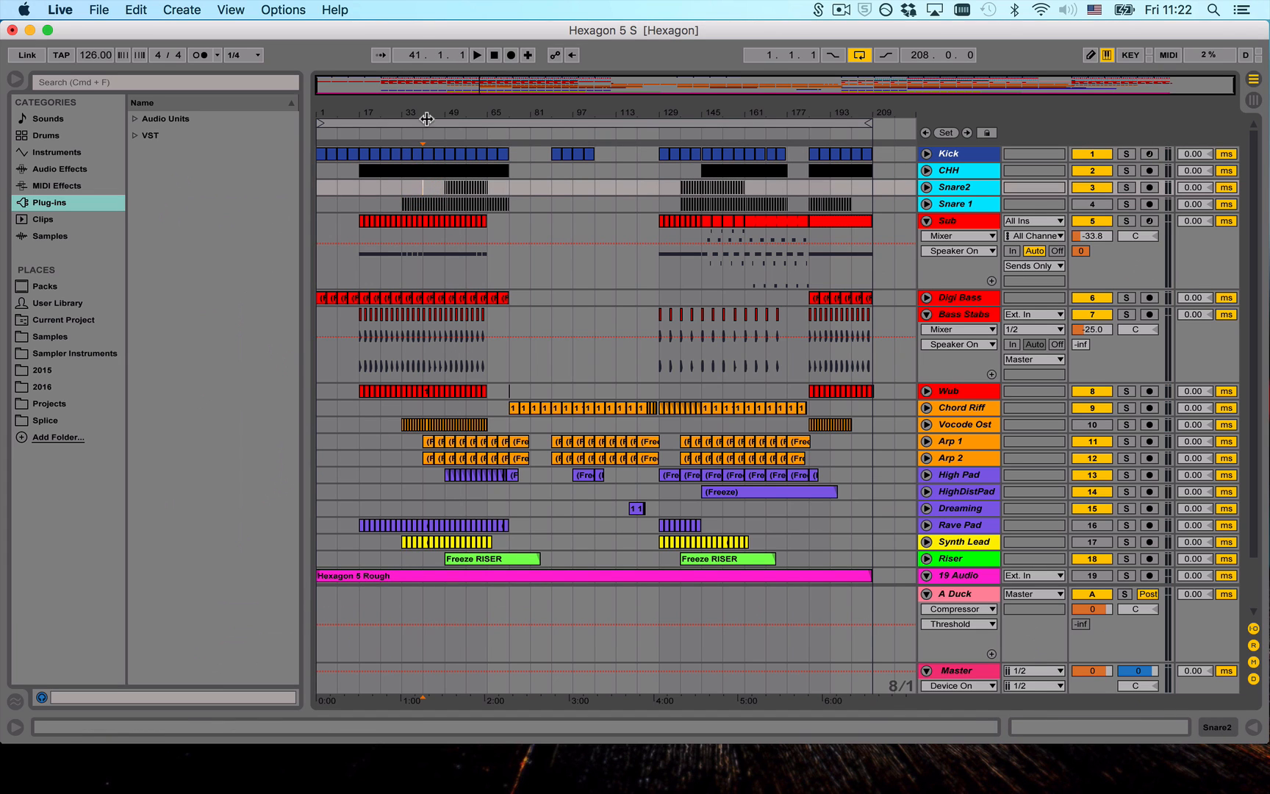
{"action": "mouse_move", "coordinate": [406, 113]}
{"action": "left_mouse_down"}
{"action": "mouse_move", "coordinate": [441, 140]}
{"action": "mouse_move", "coordinate": [406, 113]}
{"action": "left_mouse_up"}
{"action": "left_click_drag", "start_coordinate": [867, 124], "coordinate": [888, 124]}
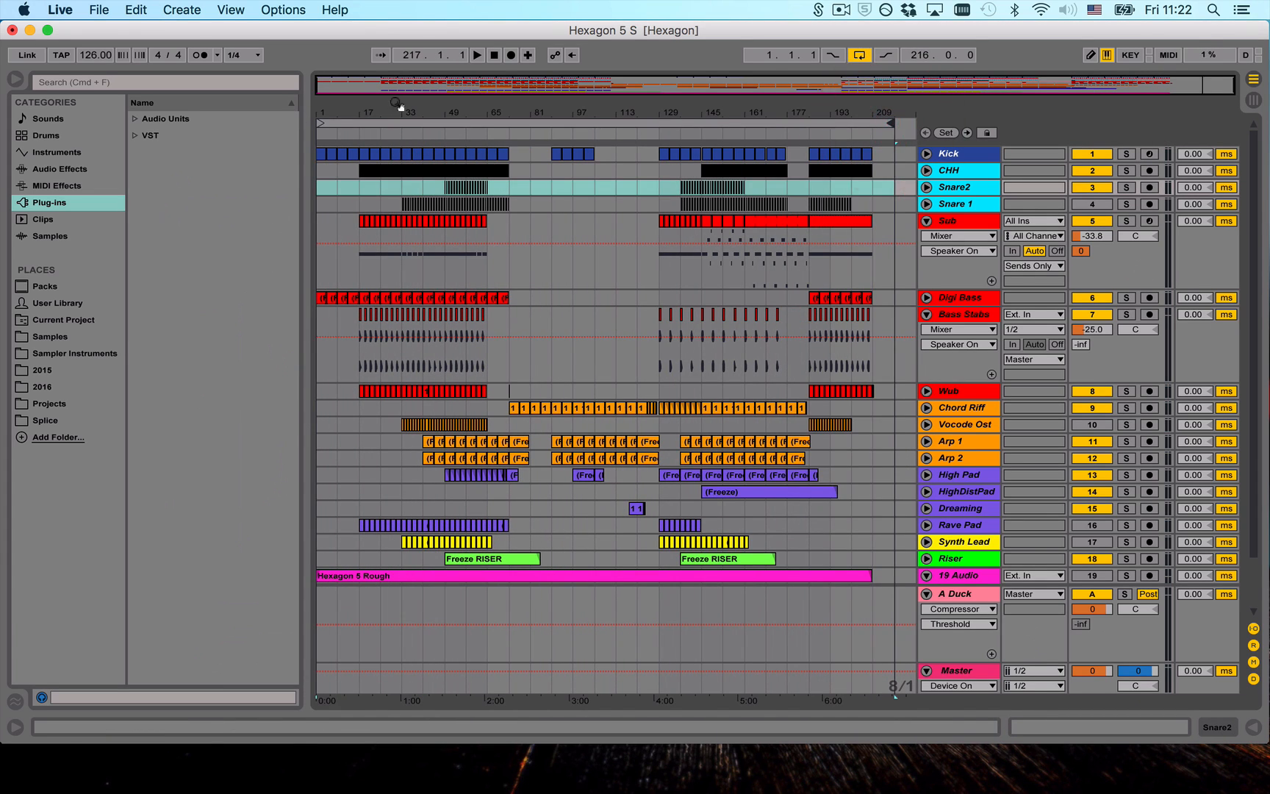
- Play the arrangement from bar 41 to listen to the first drop section
{"action": "left_click_drag", "start_coordinate": [445, 114], "coordinate": [461, 132]}
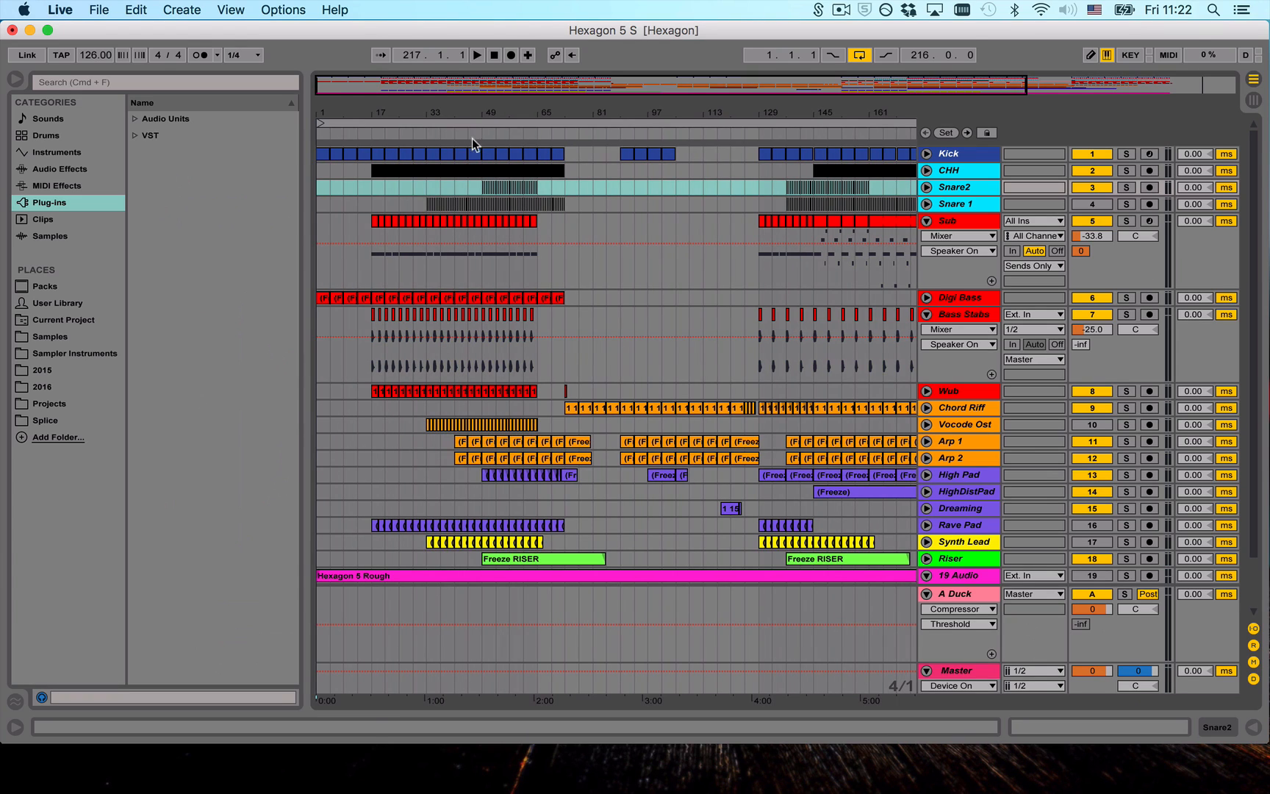
{"action": "left_click", "coordinate": [453, 182]}
{"action": "key", "text": "space"}
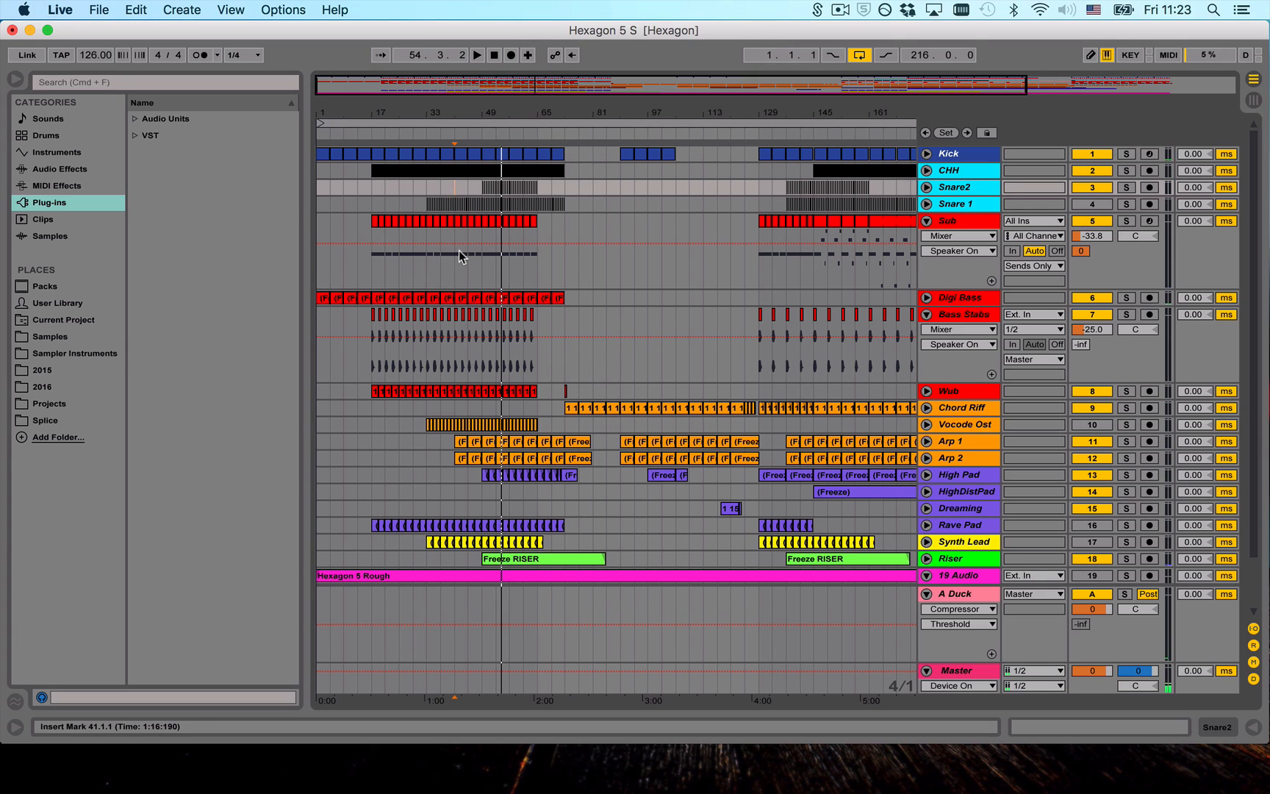
- Unfold the Chord Riff track and listen to the arrangement from bar 89, stopping playback after a few bars
{"action": "left_click", "coordinate": [626, 155]}
{"action": "key", "text": "space"}
{"action": "left_click", "coordinate": [624, 151]}
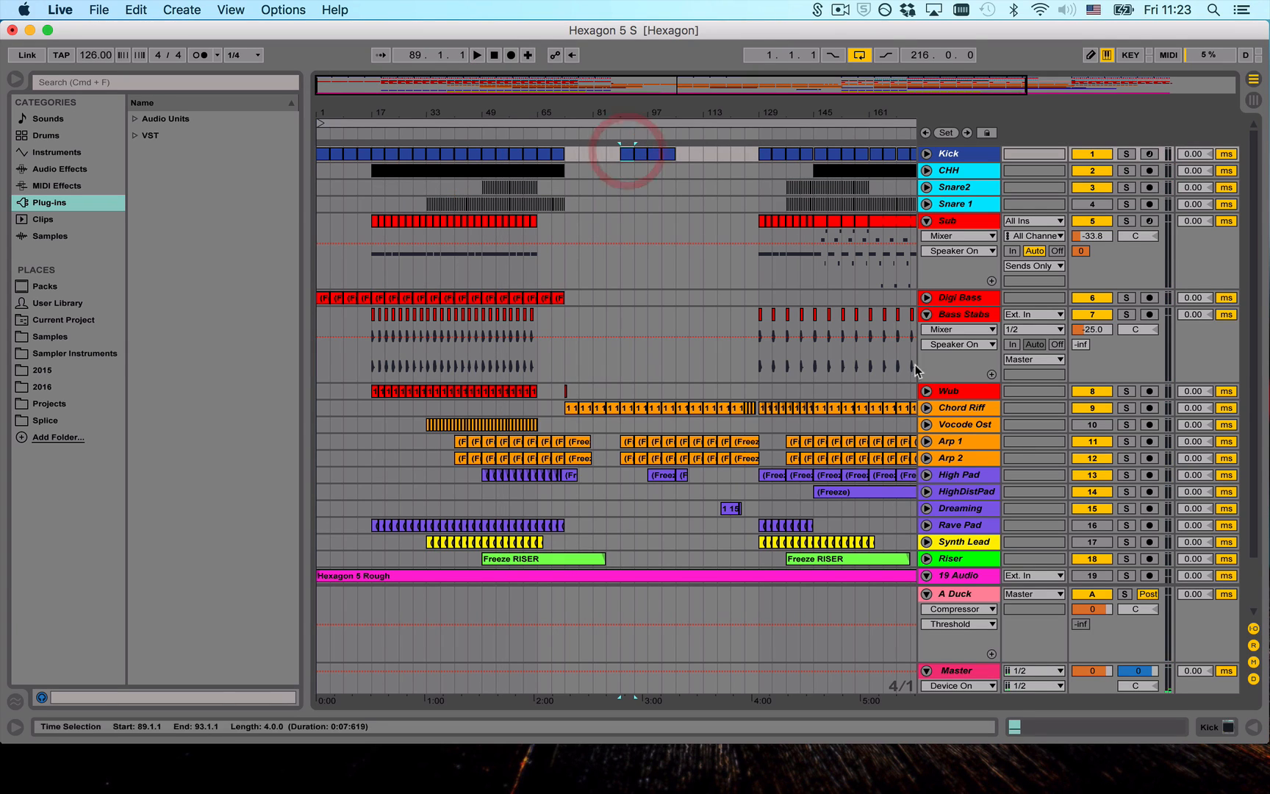
{"action": "left_click", "coordinate": [926, 408]}
{"action": "left_click", "coordinate": [627, 410]}
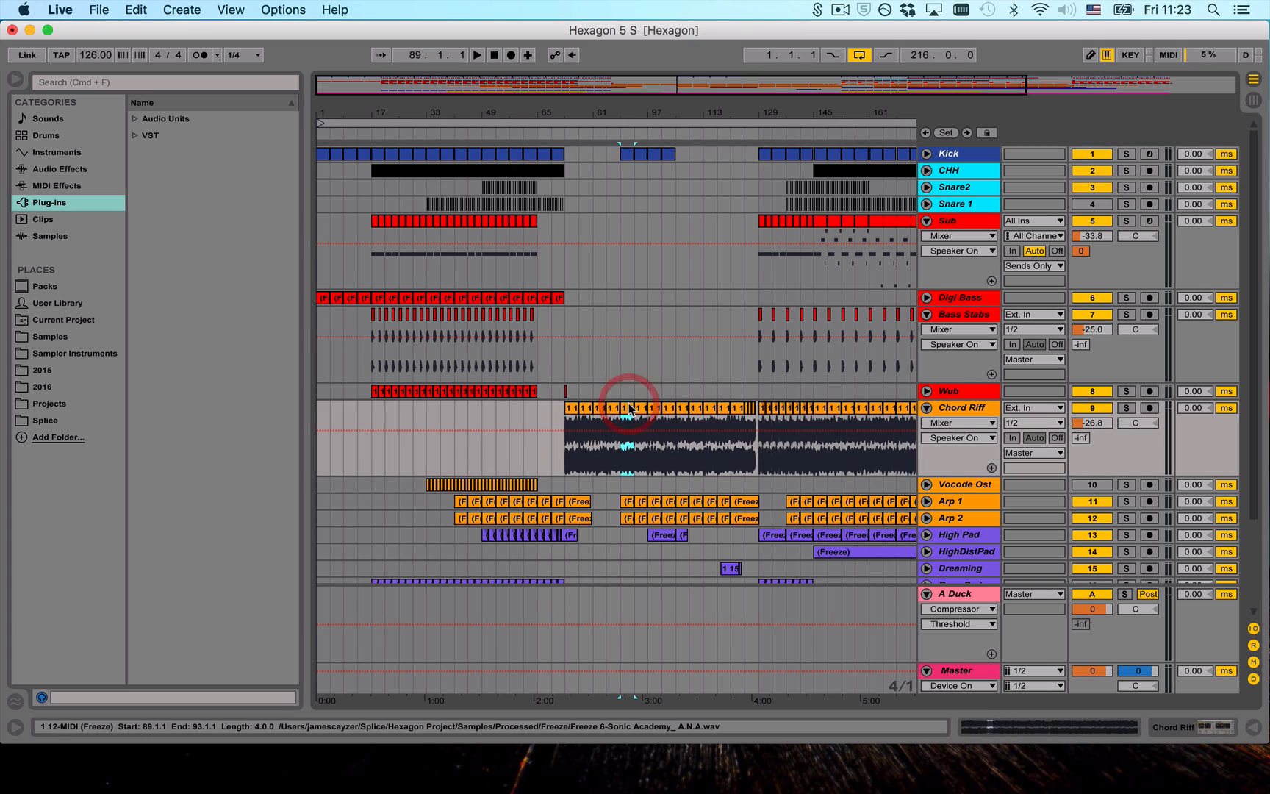
{"action": "key", "text": "space"}
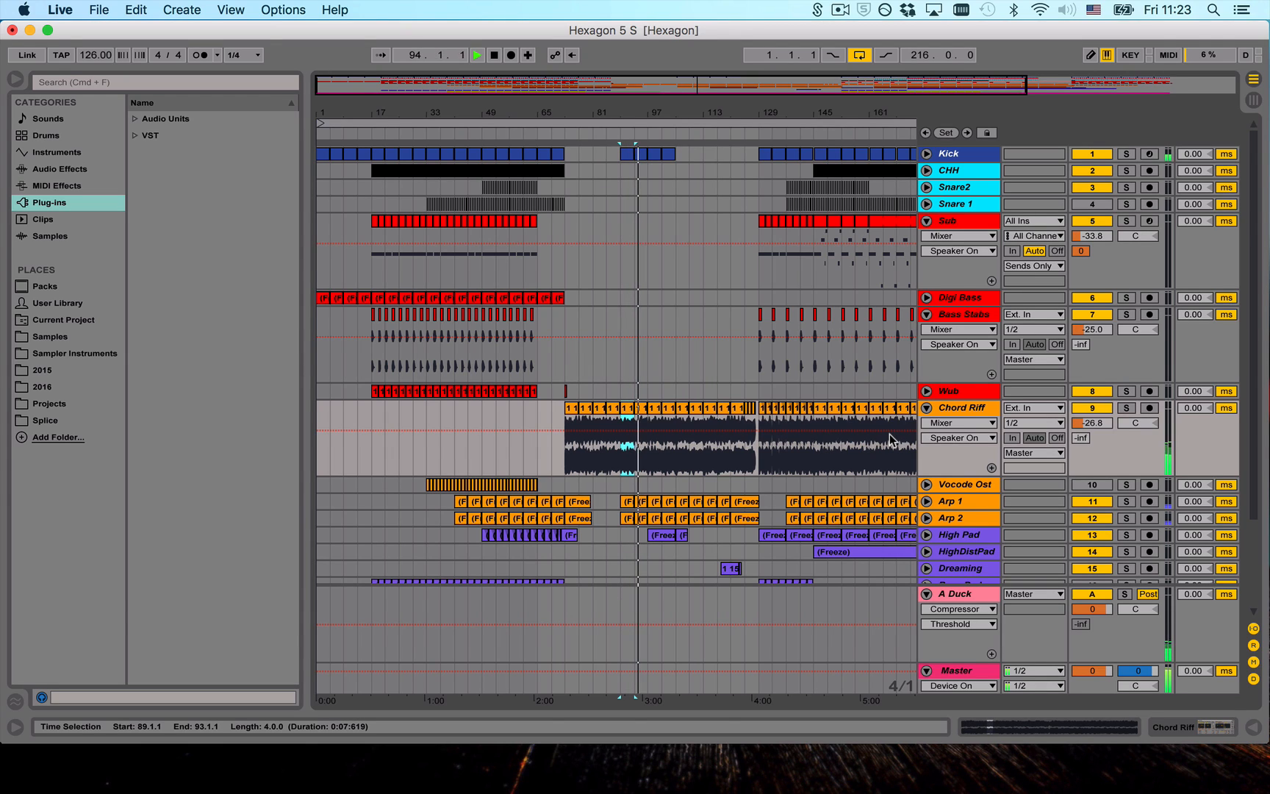
{"action": "scroll", "coordinate": [751, 401], "scroll_direction": "down", "scroll_amount": 5}
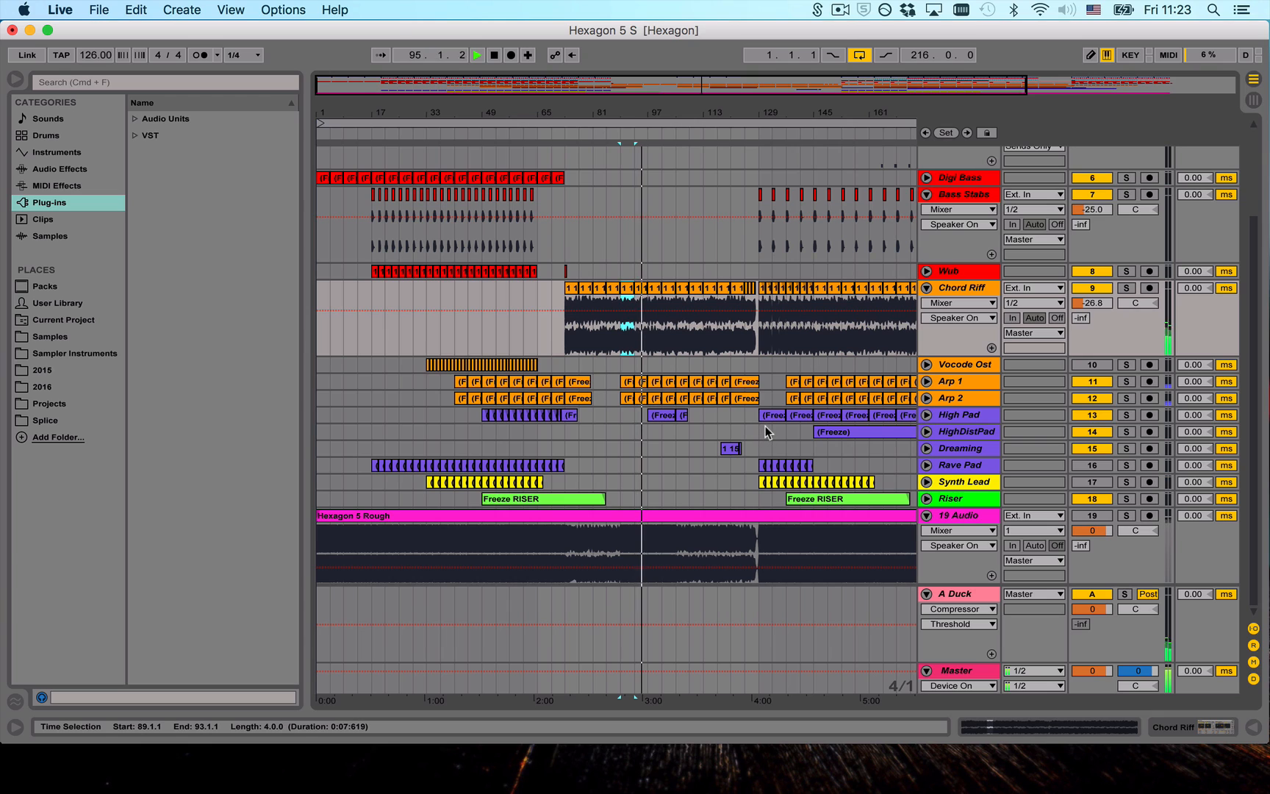
{"action": "key", "text": "space"}
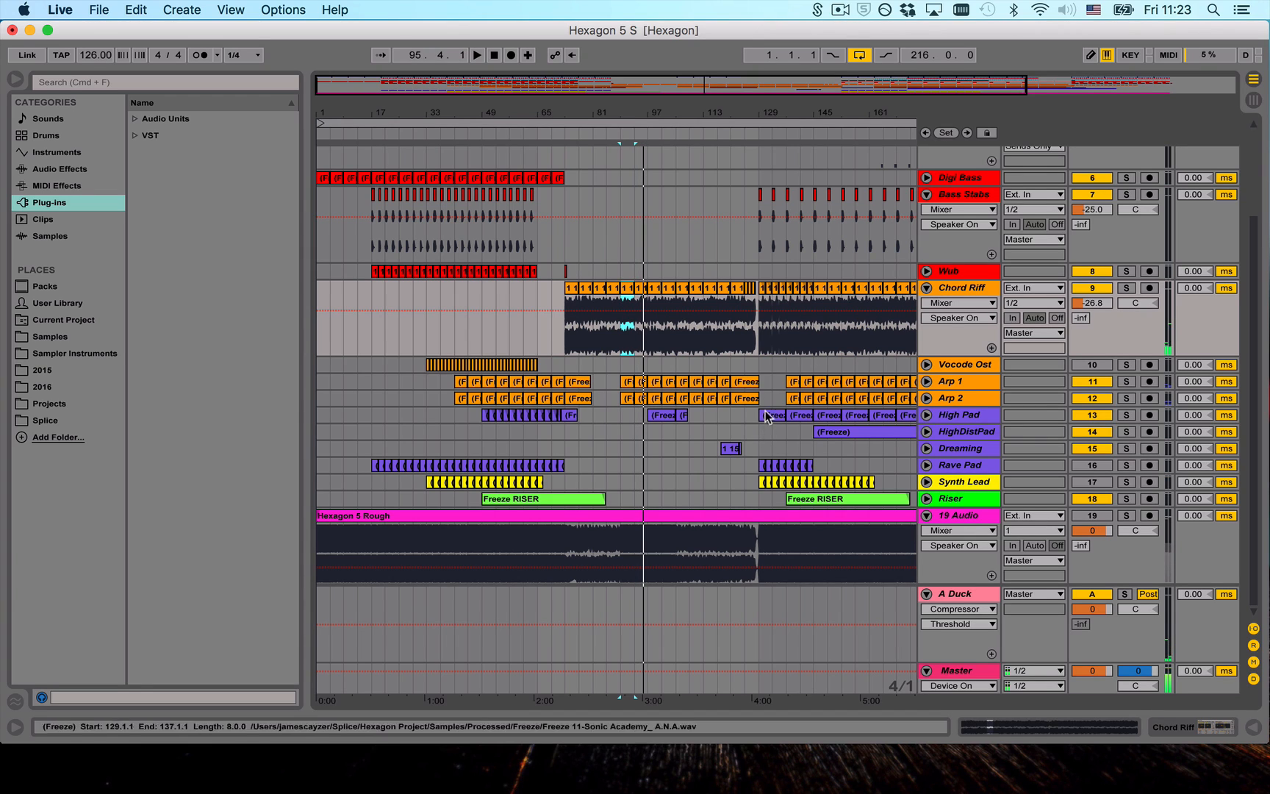
- Play the arrangement from bar 129 and look over the tracks active in that section
{"action": "scroll", "coordinate": [779, 278], "scroll_direction": "up", "scroll_amount": 5}
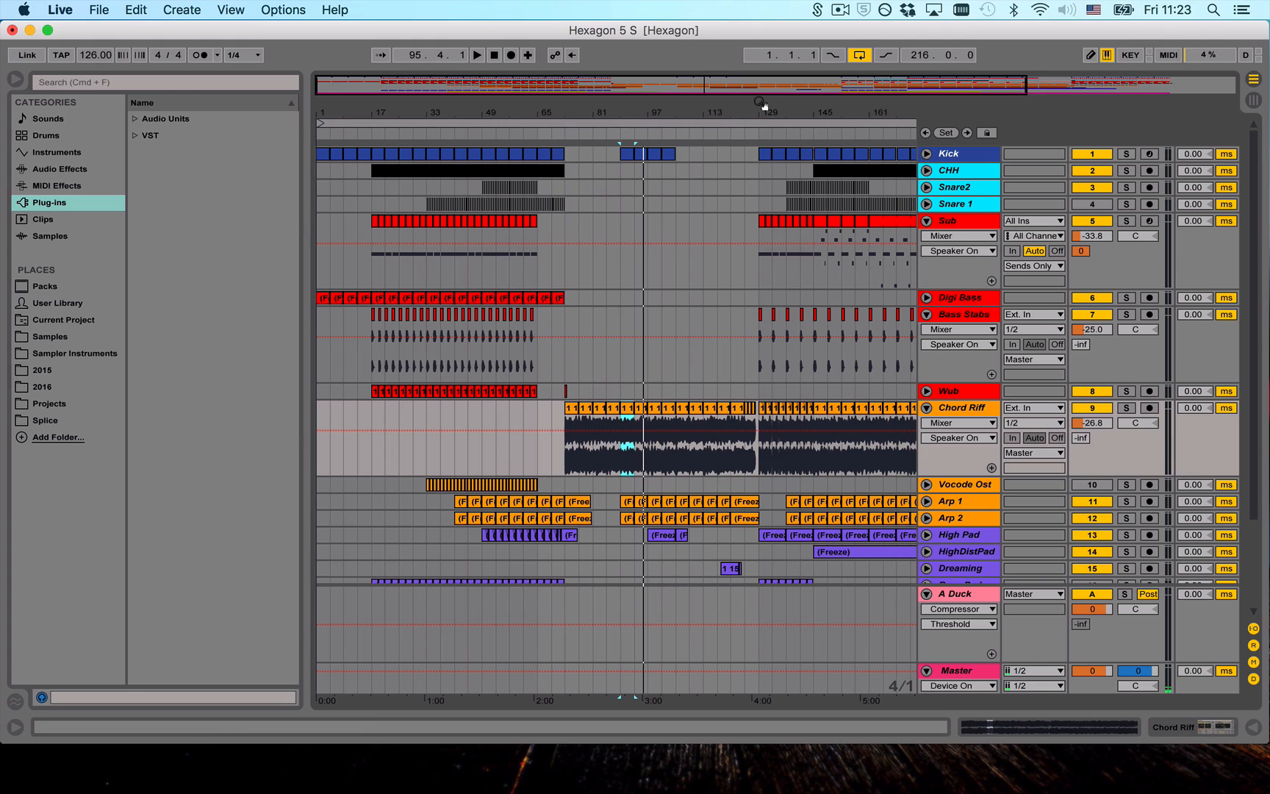
{"action": "left_click_drag", "start_coordinate": [760, 113], "coordinate": [667, 116]}
{"action": "left_click", "coordinate": [660, 134]}
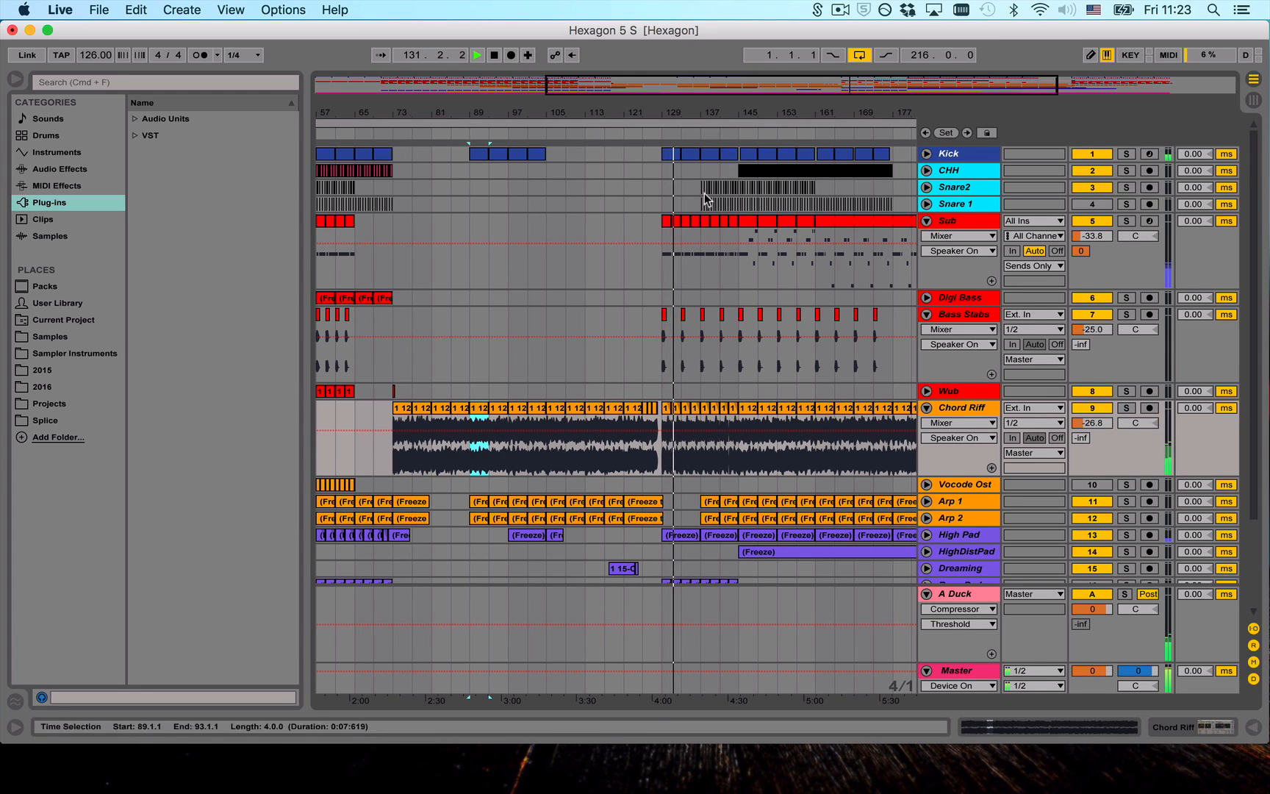
{"action": "scroll", "coordinate": [708, 213], "scroll_direction": "down", "scroll_amount": 3}
{"action": "scroll", "coordinate": [695, 208], "scroll_direction": "down", "scroll_amount": 2}
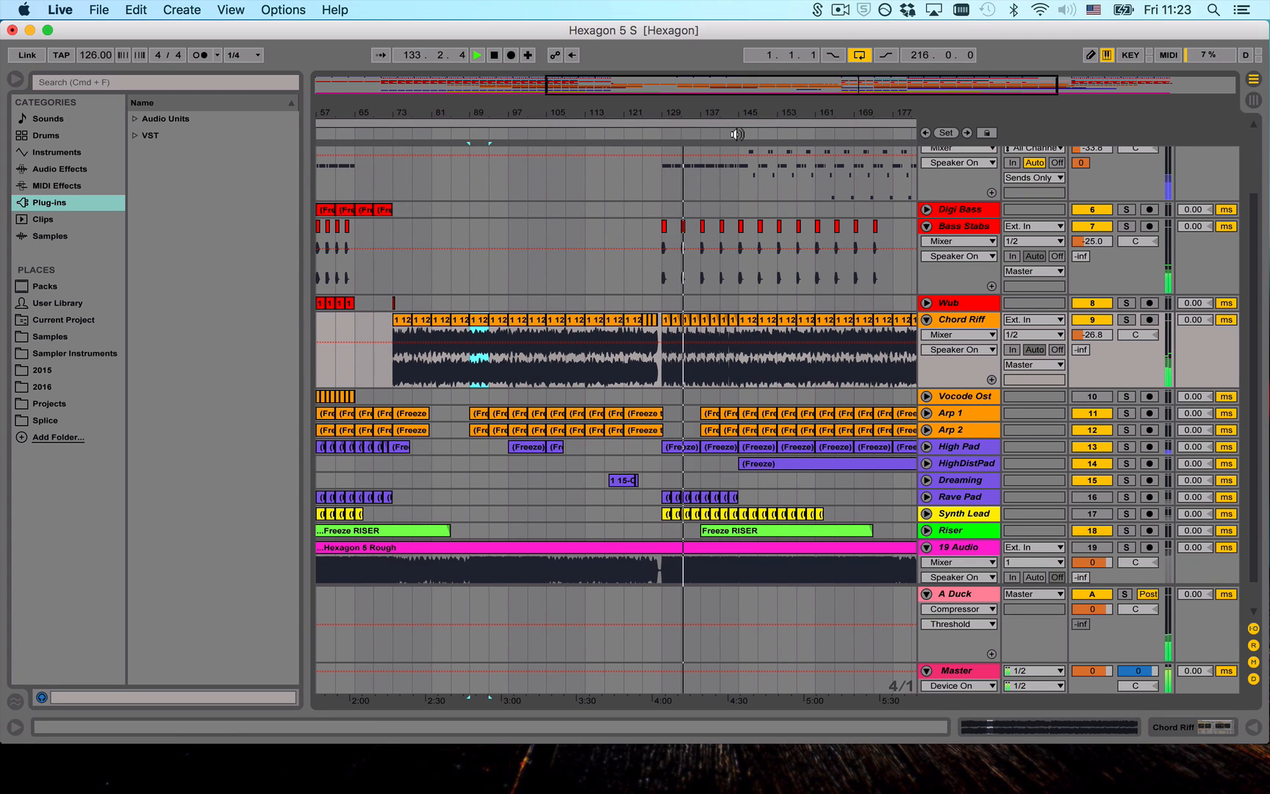
{"action": "scroll", "coordinate": [743, 235], "scroll_direction": "up", "scroll_amount": 5}
{"action": "scroll", "coordinate": [712, 154], "scroll_direction": "down", "scroll_amount": 2}
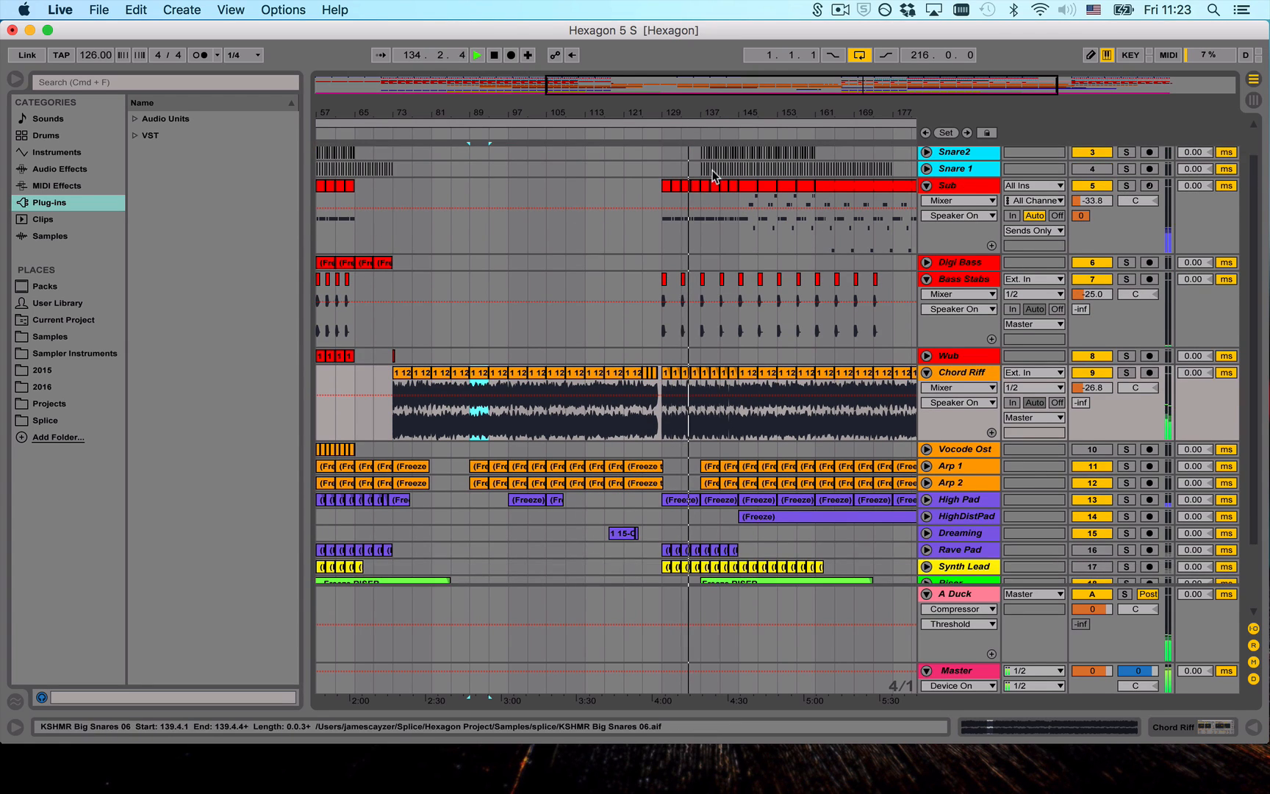
- Play from bar 145, unfold the HighDistPad track, and solo it briefly to identify its sound
{"action": "left_click", "coordinate": [736, 131]}
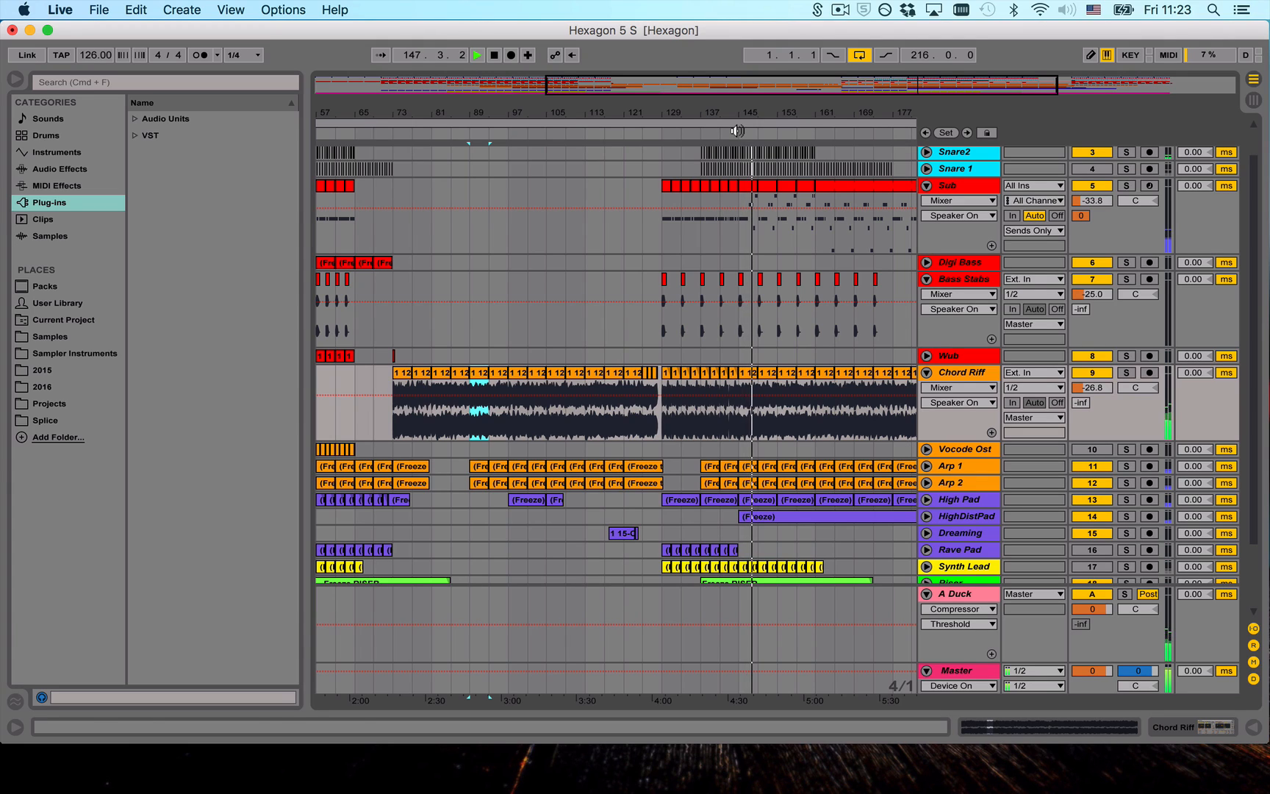
{"action": "left_click", "coordinate": [926, 515]}
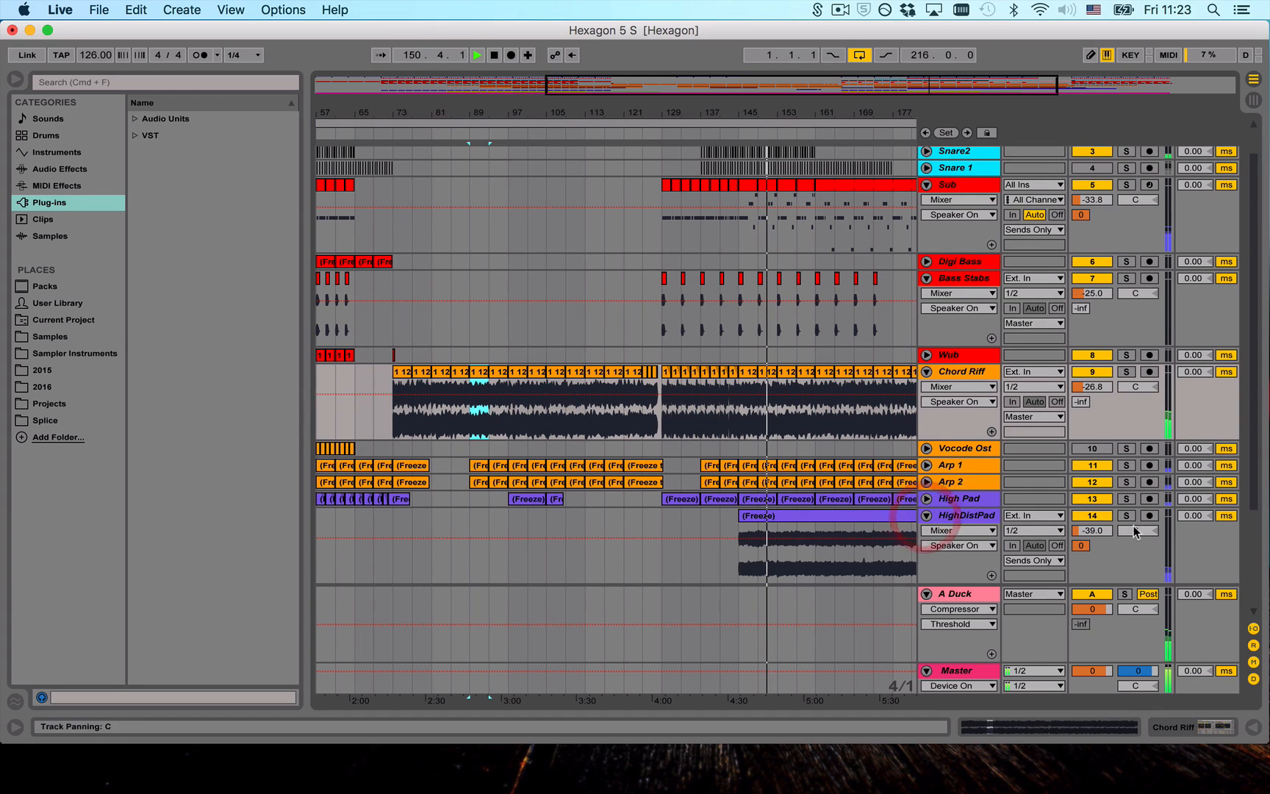
{"action": "left_click", "coordinate": [1126, 516]}
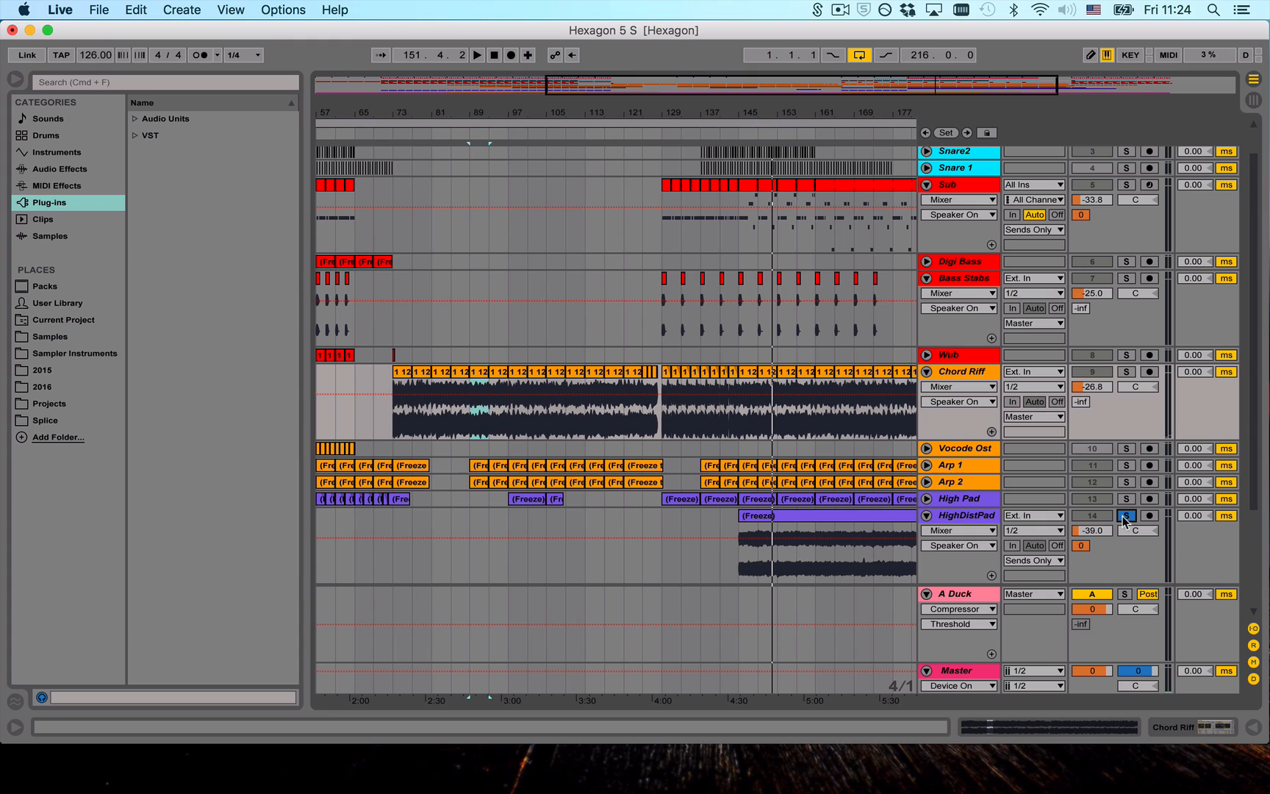
{"action": "left_click", "coordinate": [1122, 516]}
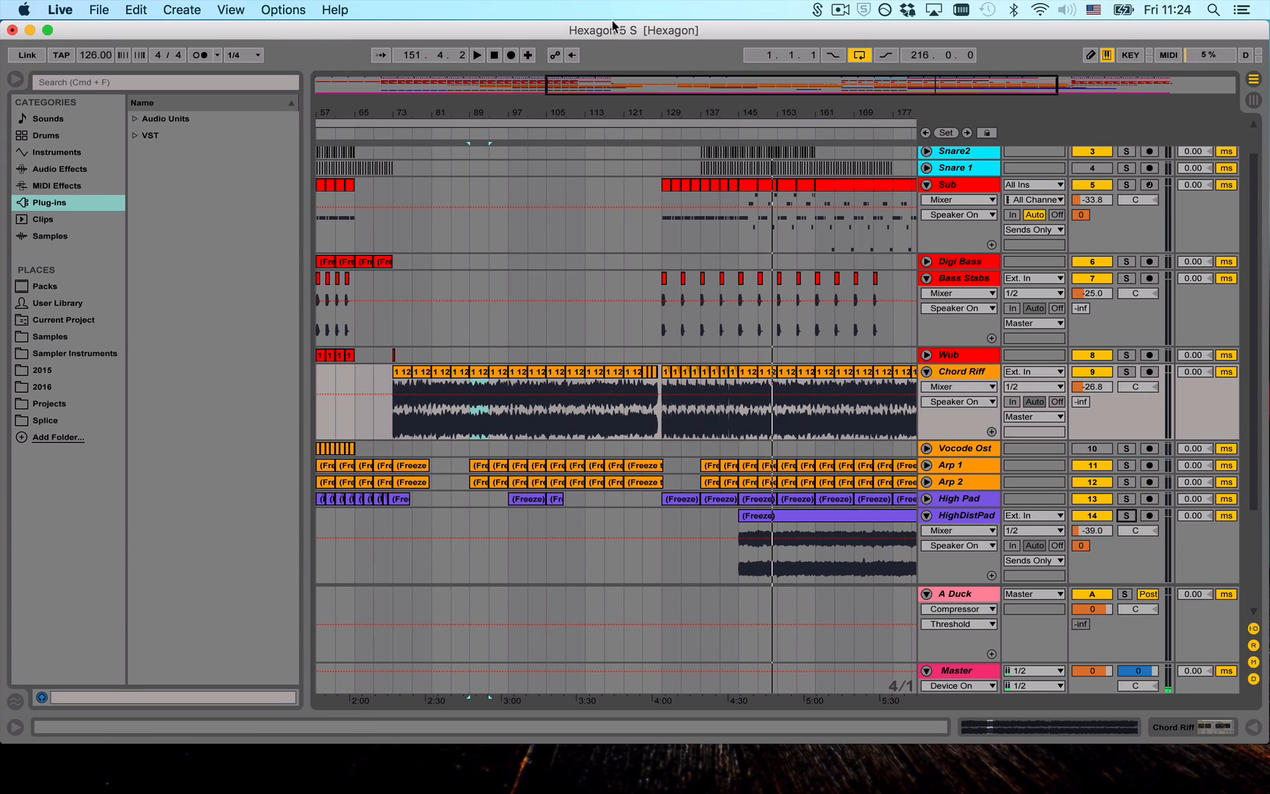
- Play the full arrangement from bar 41 and unfold the Synth Lead track
{"action": "left_click_drag", "start_coordinate": [817, 112], "coordinate": [817, 58]}
{"action": "scroll", "coordinate": [730, 254], "scroll_direction": "down", "scroll_amount": 2}
{"action": "scroll", "coordinate": [730, 255], "scroll_direction": "down", "scroll_amount": 1}
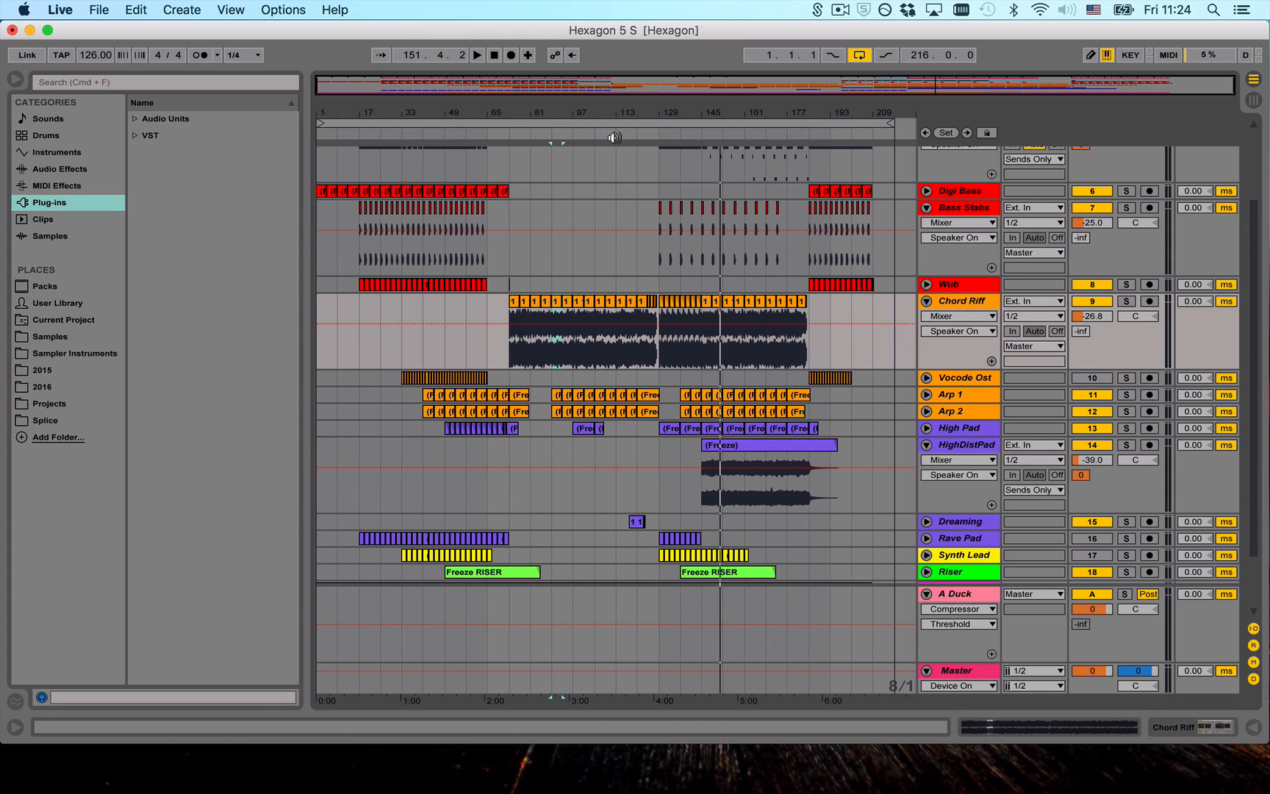
{"action": "left_click", "coordinate": [422, 133]}
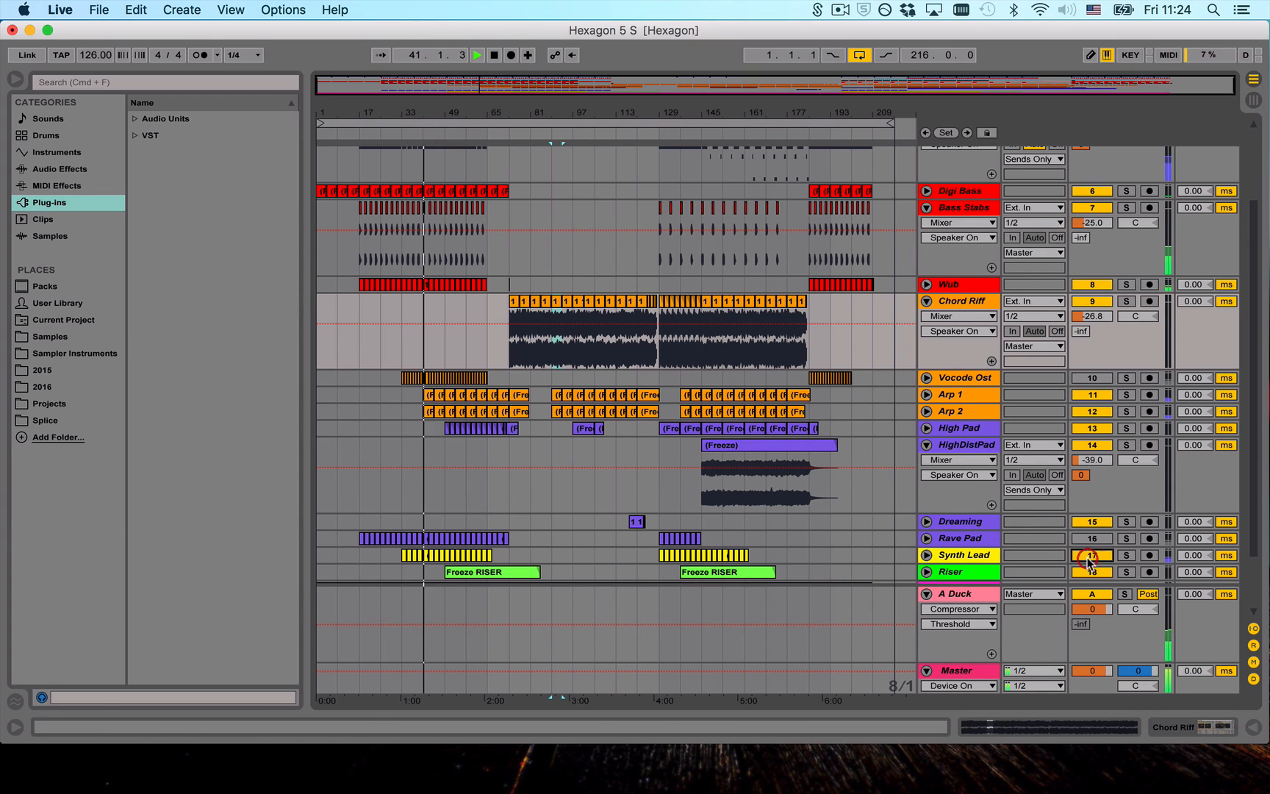
{"action": "left_click", "coordinate": [927, 555]}
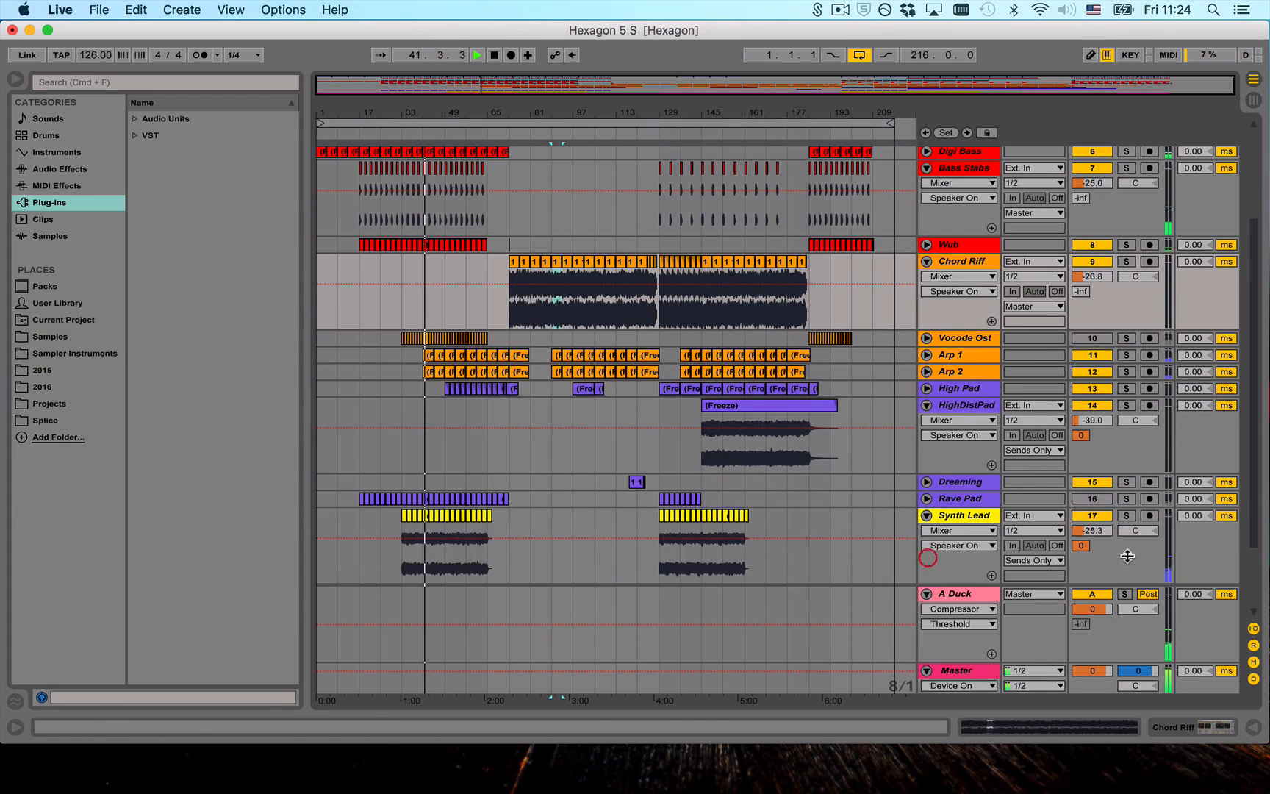
- Audition the Synth Lead track briefly in solo, mute it, and stop playback
{"action": "left_click", "coordinate": [1126, 517]}
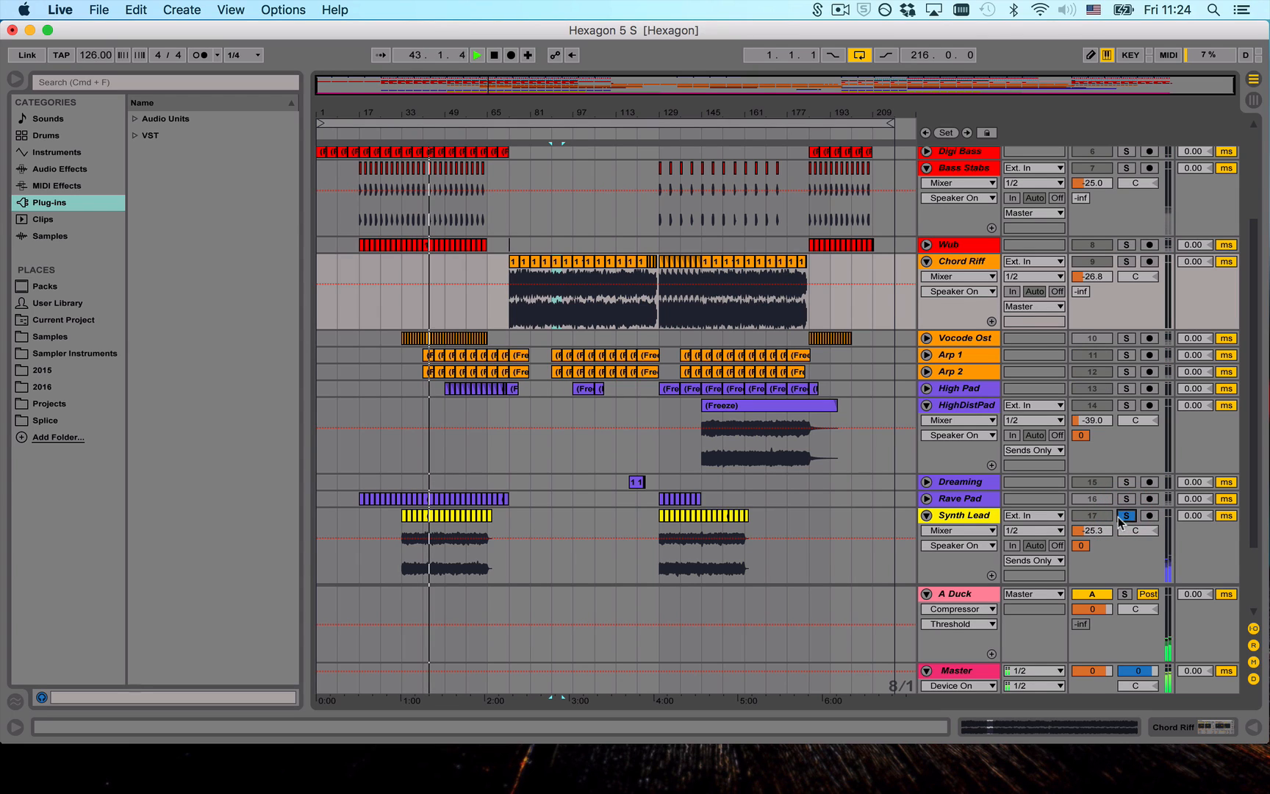
{"action": "left_click", "coordinate": [1126, 517]}
{"action": "left_click", "coordinate": [1093, 516]}
{"action": "key", "text": "space"}
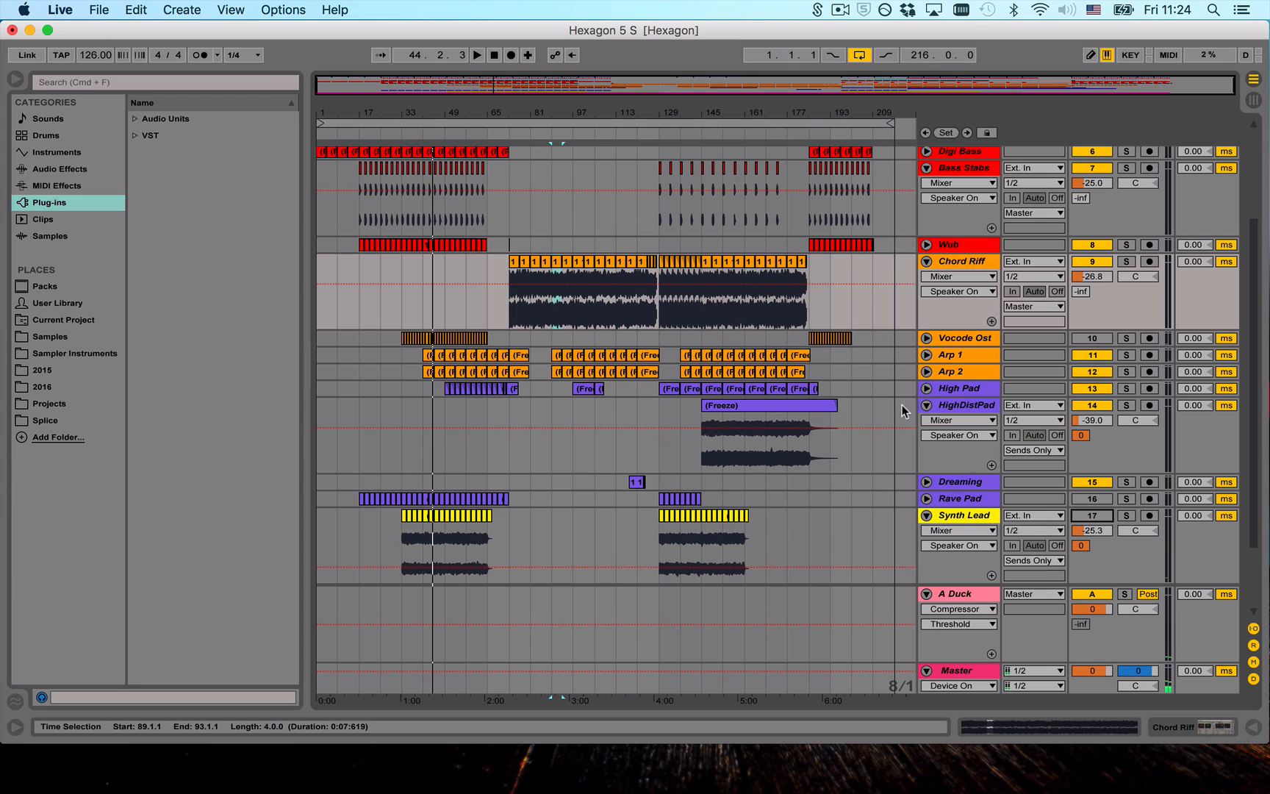
- Fold the HighDistPad and Chord Riff tracks and select the 19 Audio track holding the Hexagon 5 Rough clip
{"action": "left_click", "coordinate": [925, 405]}
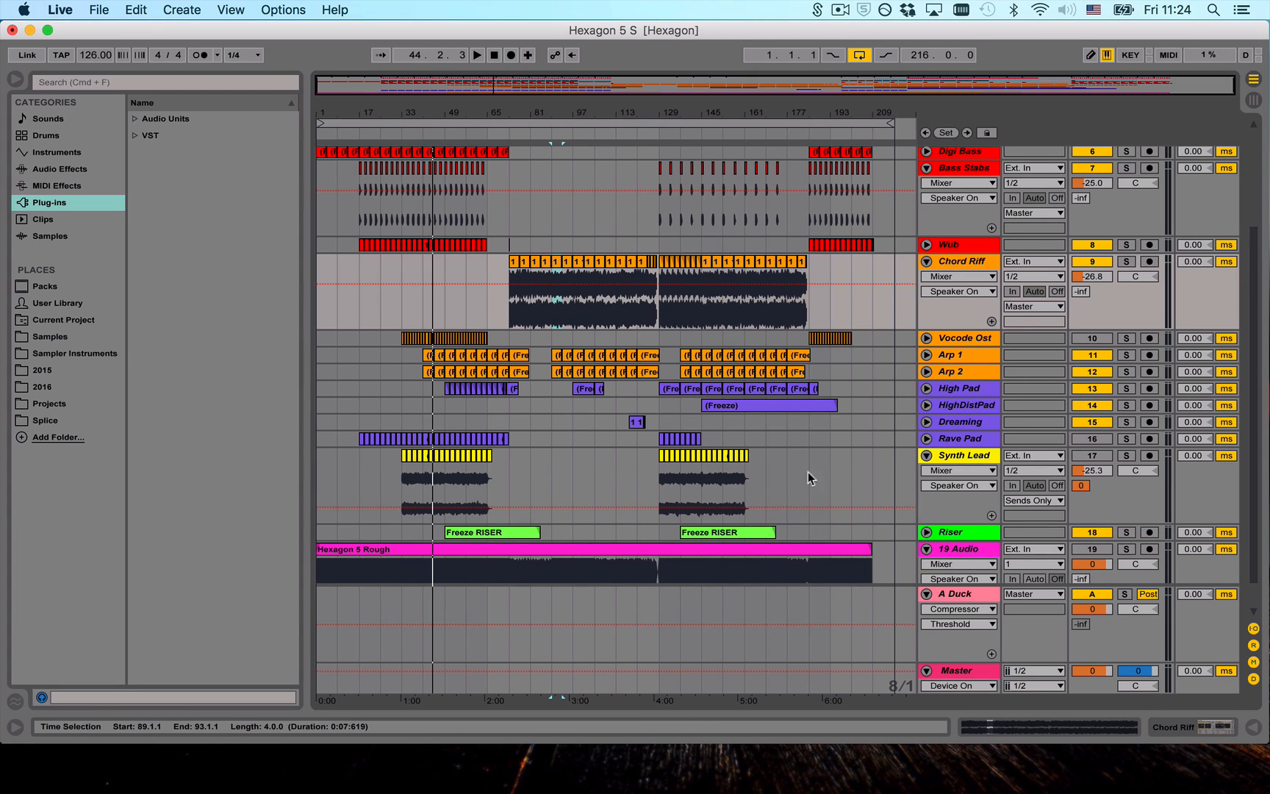
{"action": "scroll", "coordinate": [574, 405], "scroll_direction": "up", "scroll_amount": 5}
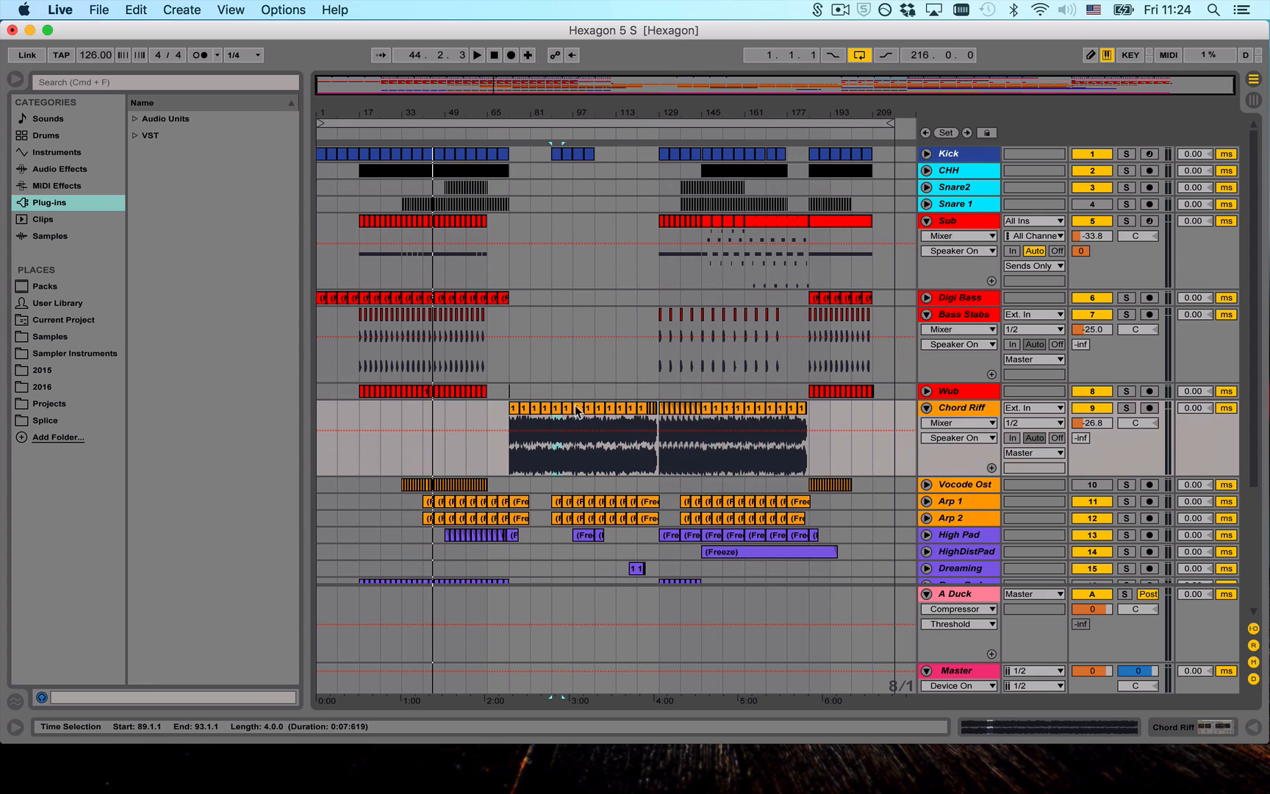
{"action": "left_click", "coordinate": [926, 404]}
{"action": "scroll", "coordinate": [782, 390], "scroll_direction": "down", "scroll_amount": 4}
{"action": "left_click", "coordinate": [957, 515]}
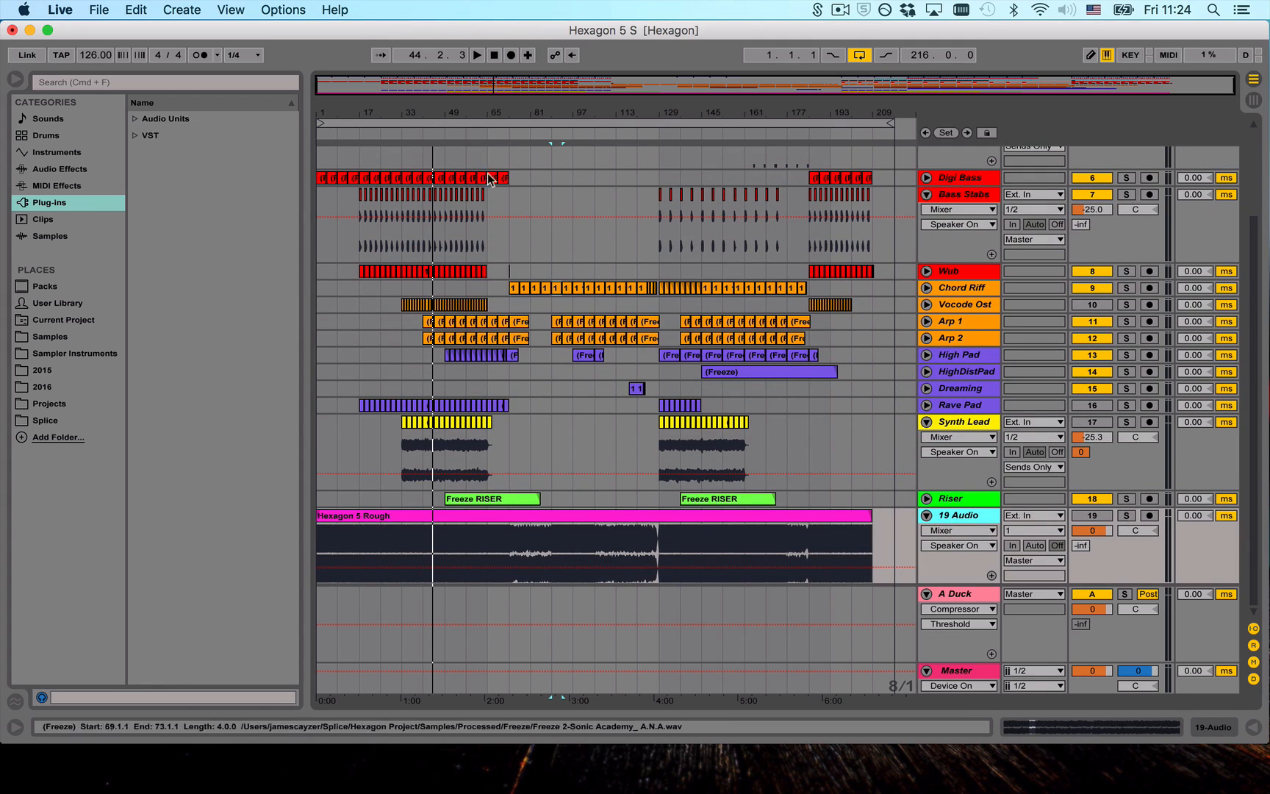
- Play the 19 Audio track's rough mix in solo from about bar 33 and stop playback
{"action": "left_click", "coordinate": [401, 135]}
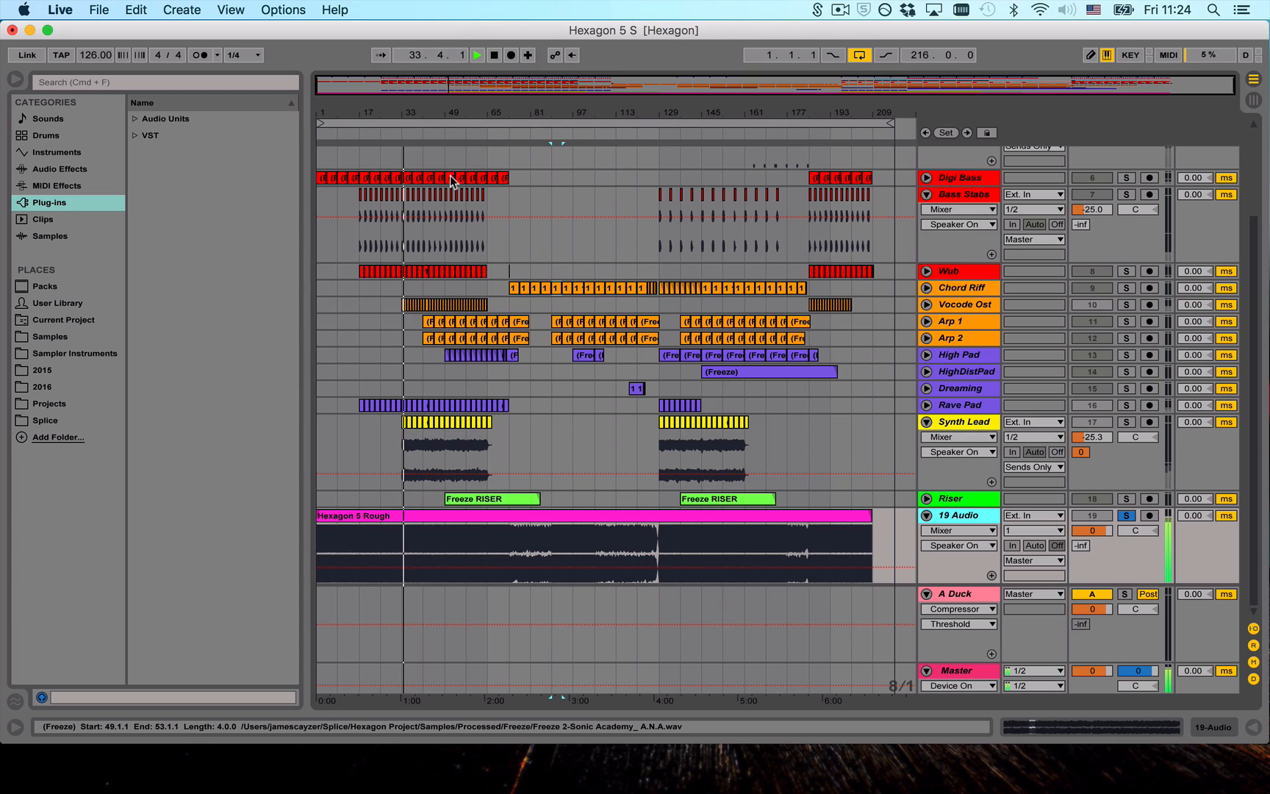
{"action": "key", "text": "s"}
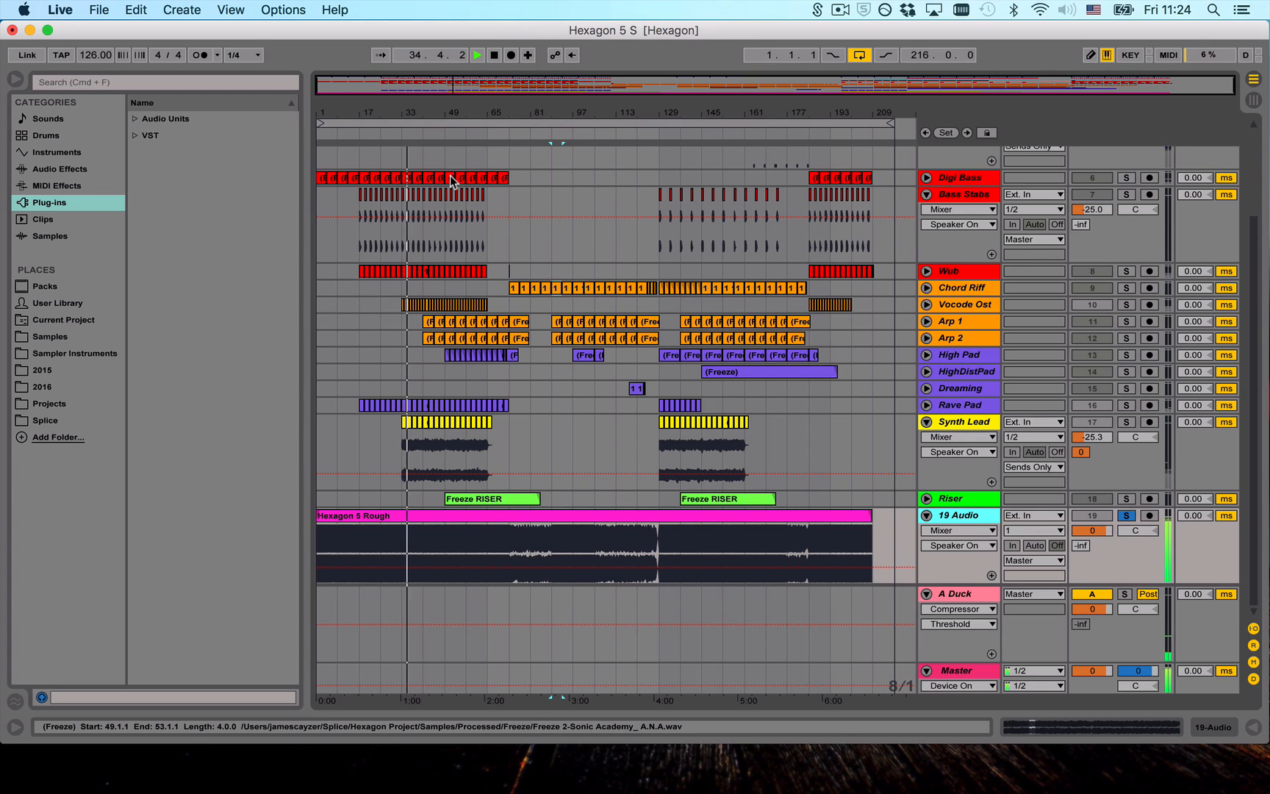
{"action": "key", "text": "space"}
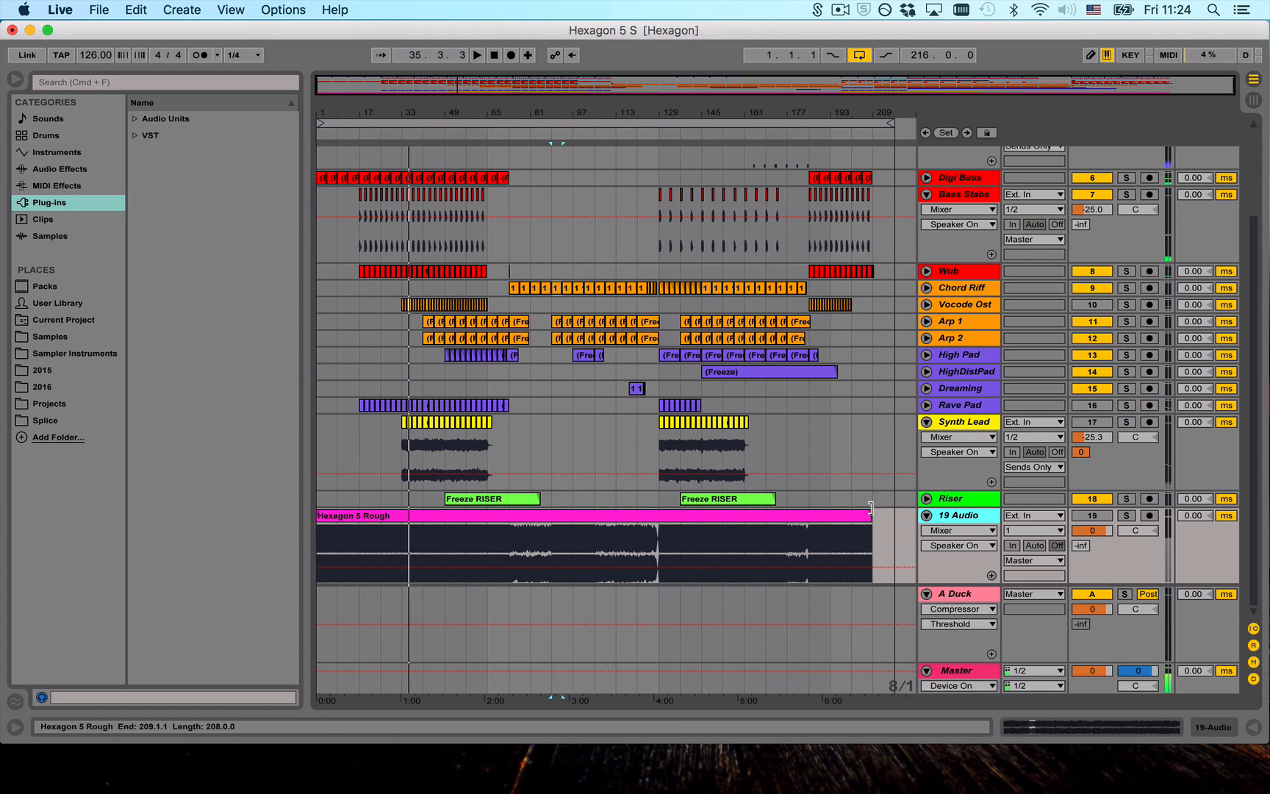
- Review the key mappings for the 19 Audio solo and the Master device switch, narrowing the mapping list slightly
{"action": "left_click", "coordinate": [926, 515]}
{"action": "left_click", "coordinate": [926, 516]}
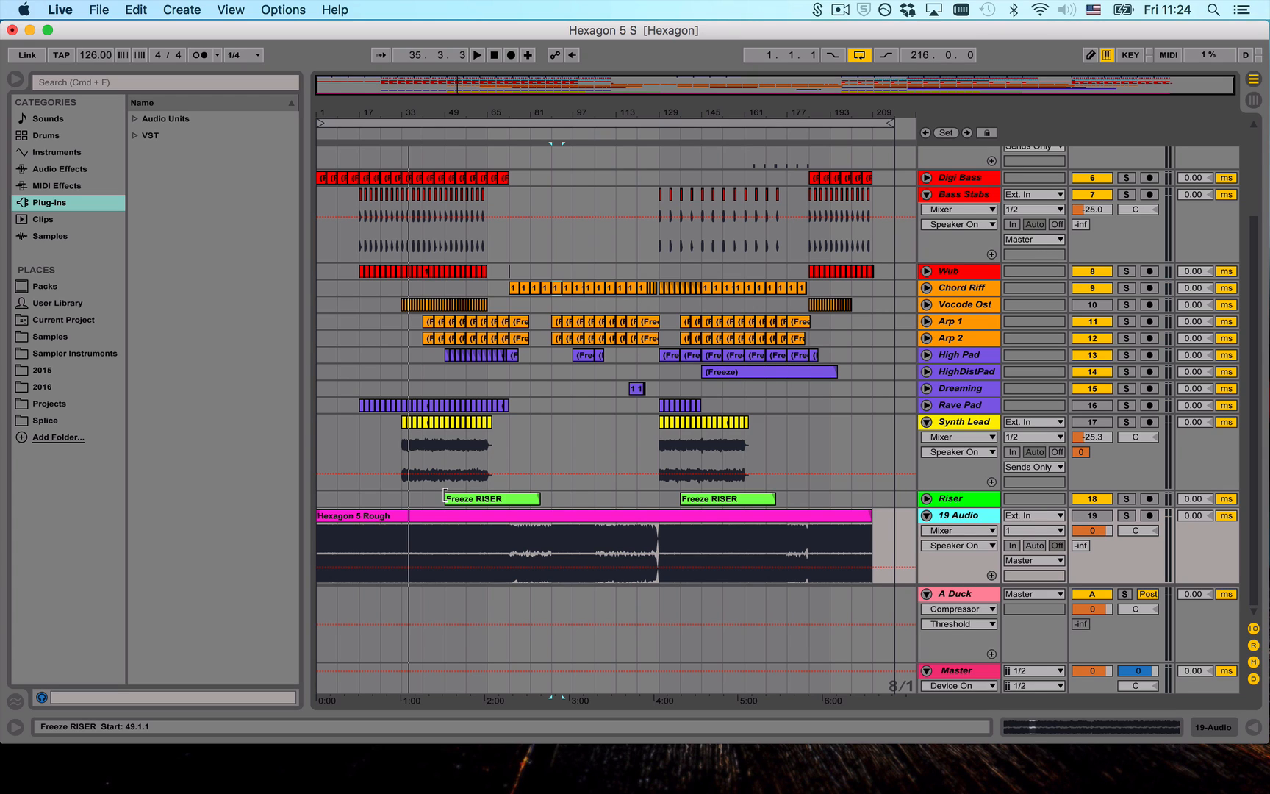
{"action": "key", "text": "super+k"}
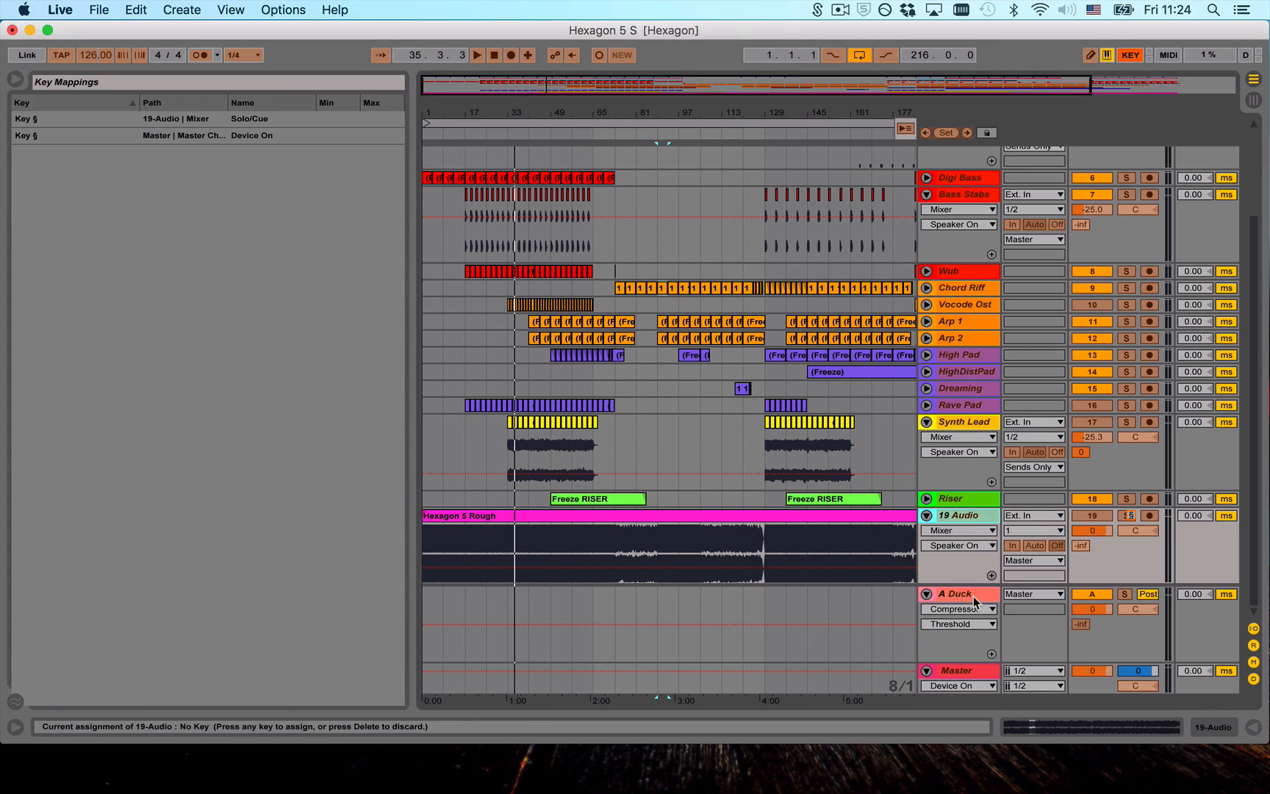
{"action": "left_click", "coordinate": [241, 299]}
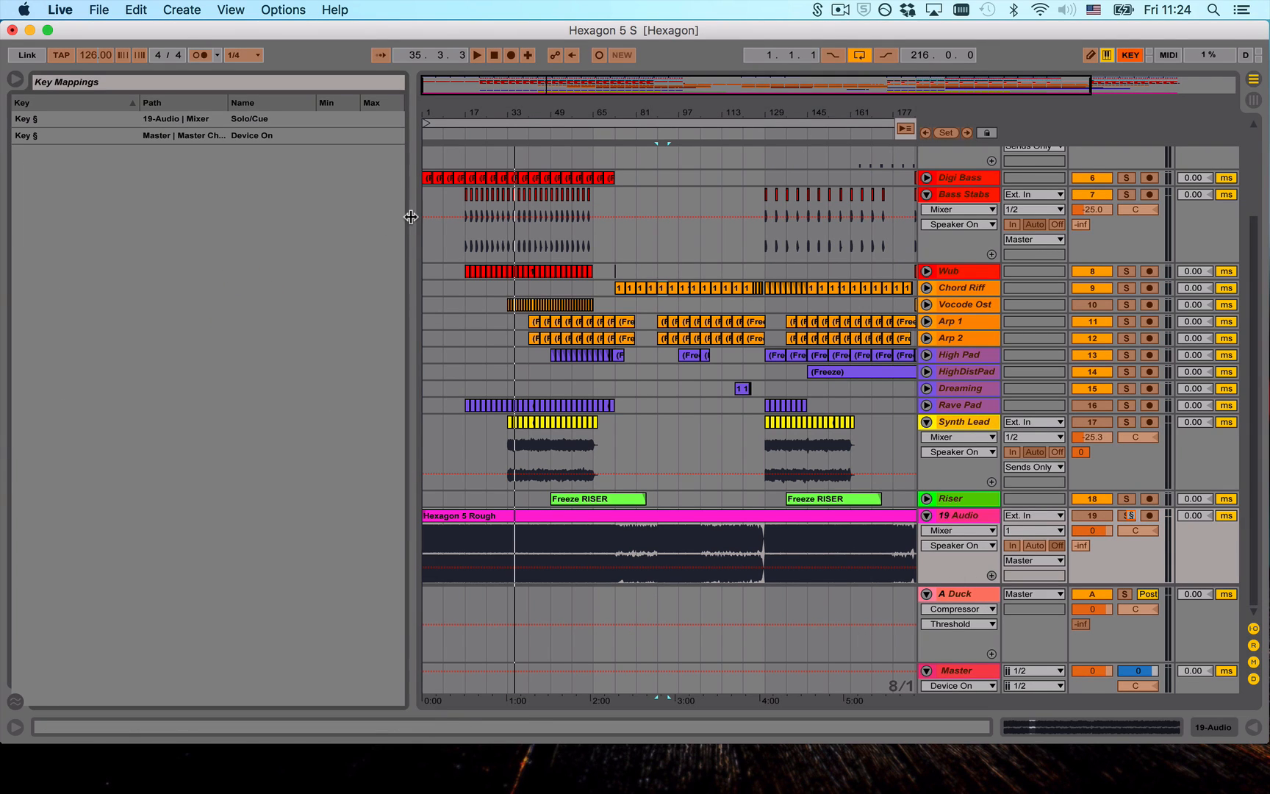
{"action": "mouse_move", "coordinate": [410, 215]}
{"action": "left_mouse_down"}
{"action": "mouse_move", "coordinate": [364, 224]}
{"action": "mouse_move", "coordinate": [394, 224]}
{"action": "left_mouse_up"}
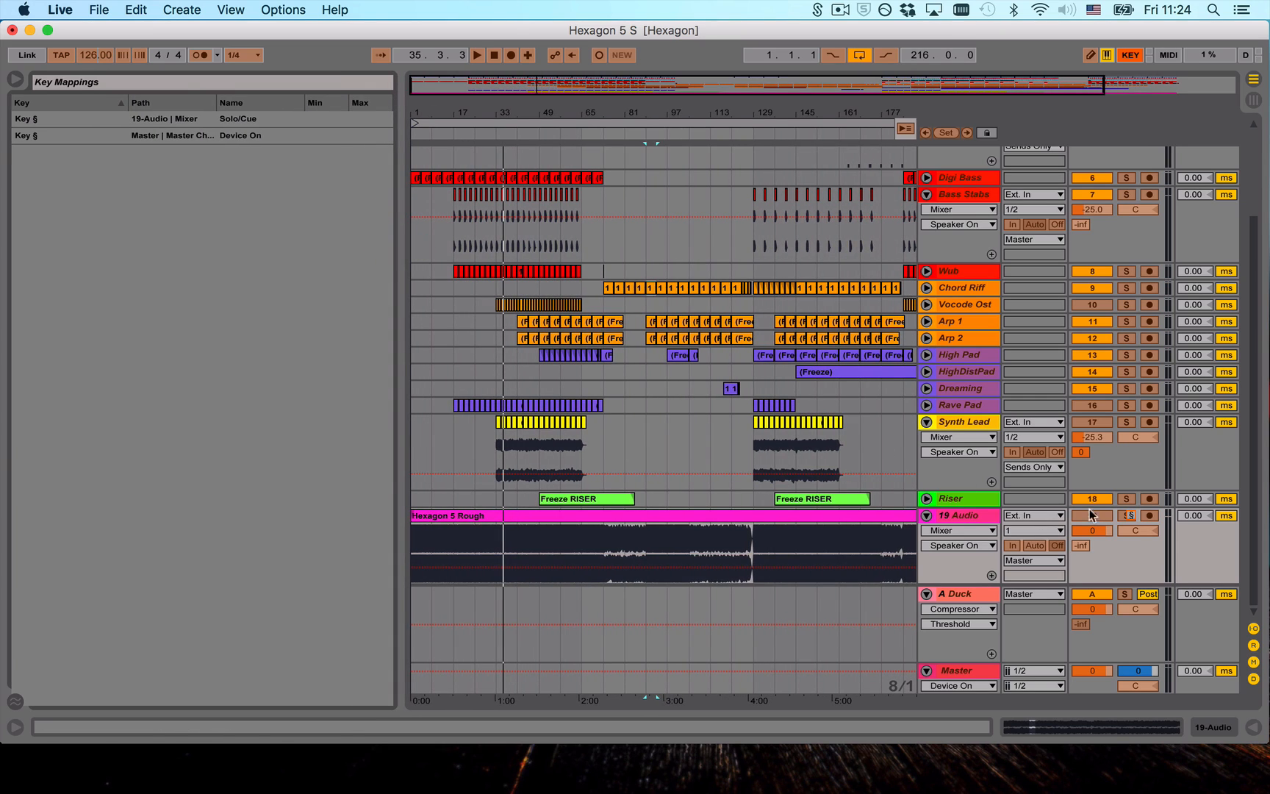
{"action": "key", "text": "super+k"}
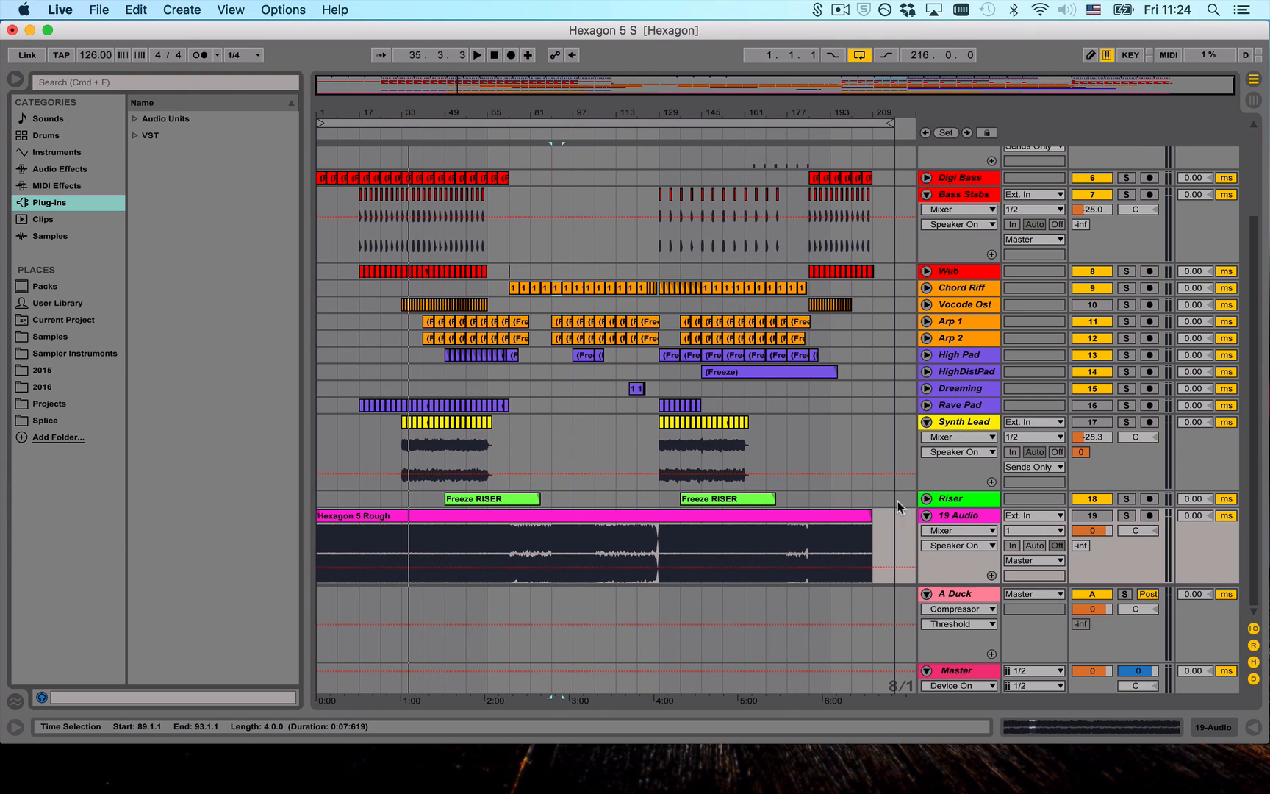
- Examine the Master track's device chain, check its devices in key mapping mode, and hide the chain
{"action": "left_click", "coordinate": [966, 675]}
{"action": "left_click", "coordinate": [968, 679]}
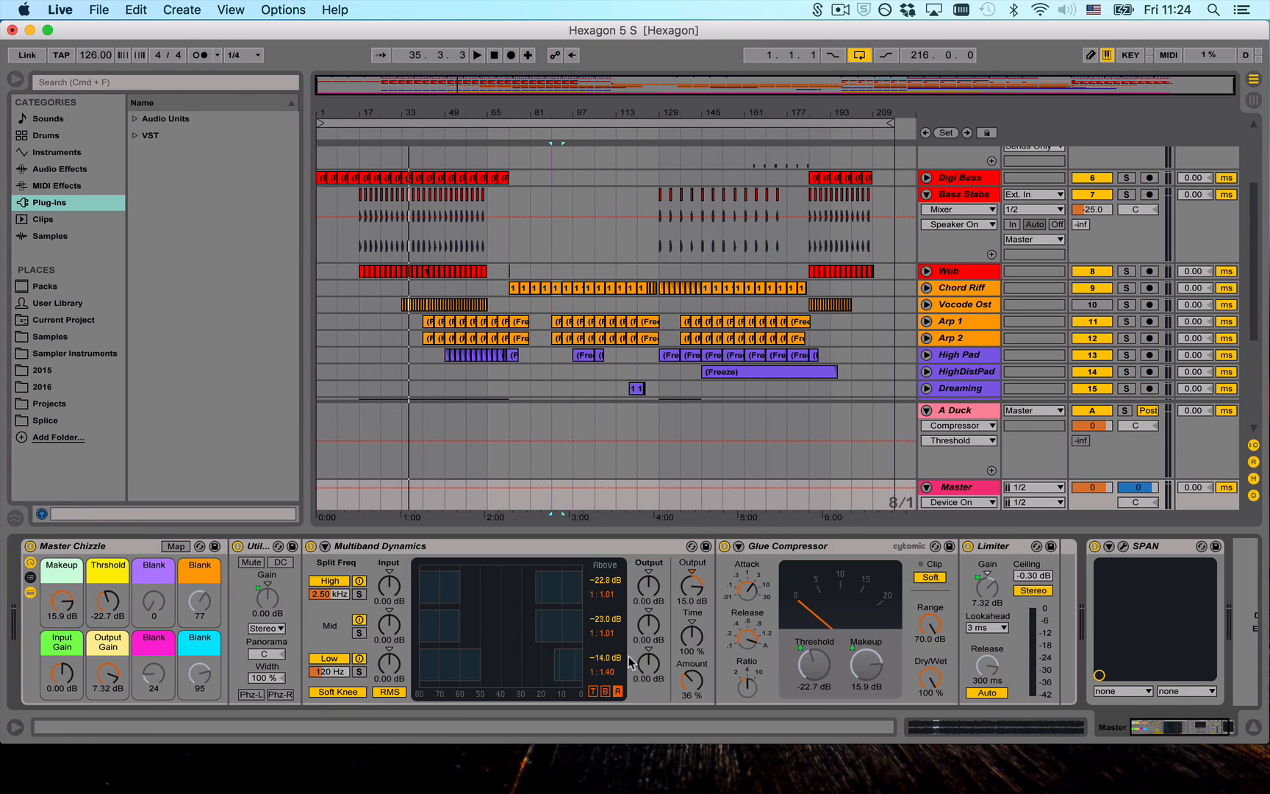
{"action": "key", "text": "super+k"}
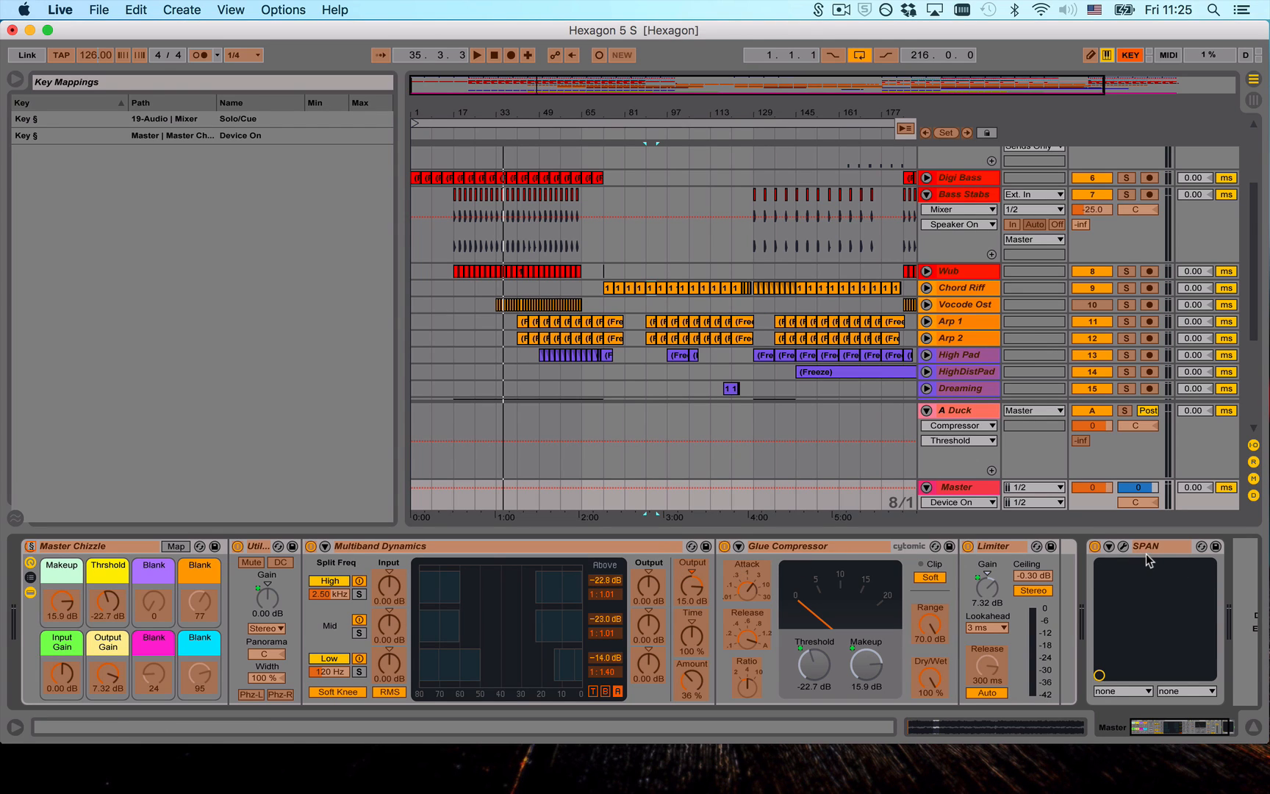
{"action": "key", "text": "super+k"}
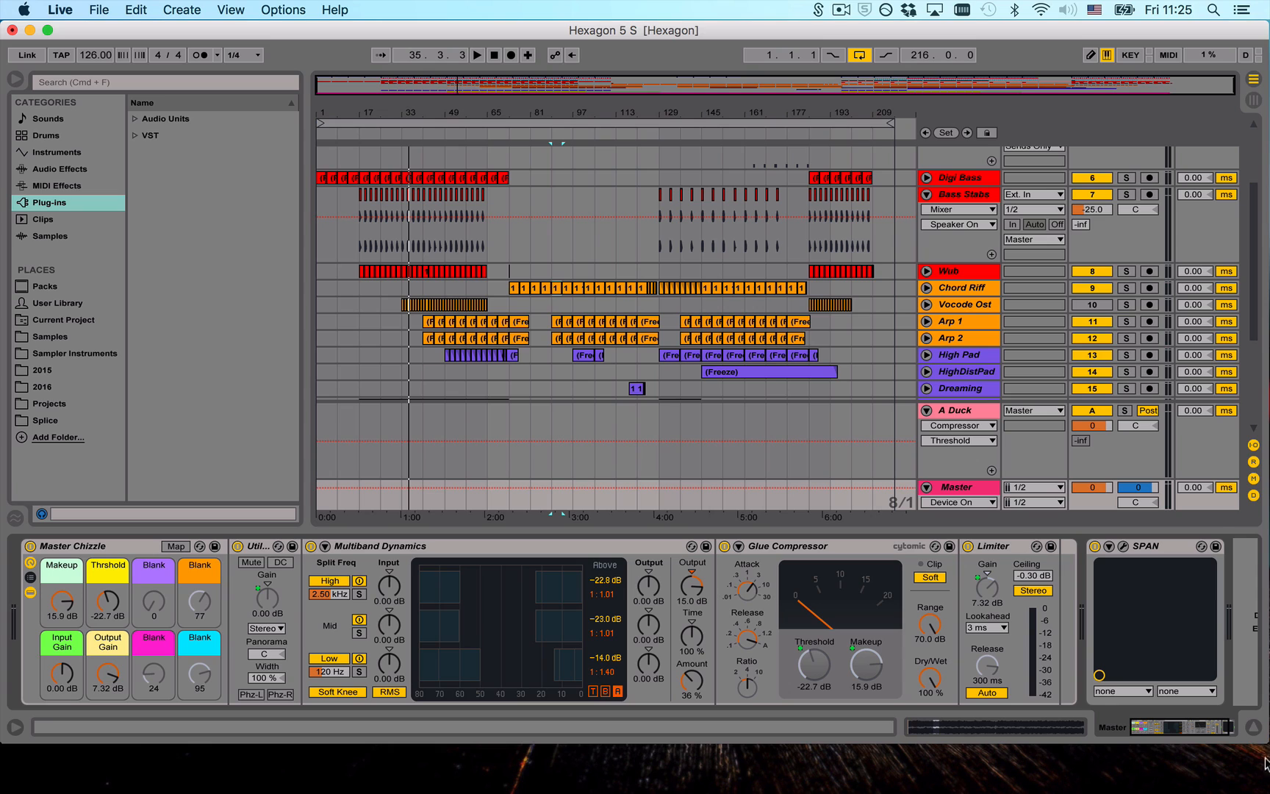
{"action": "left_click", "coordinate": [1254, 726]}
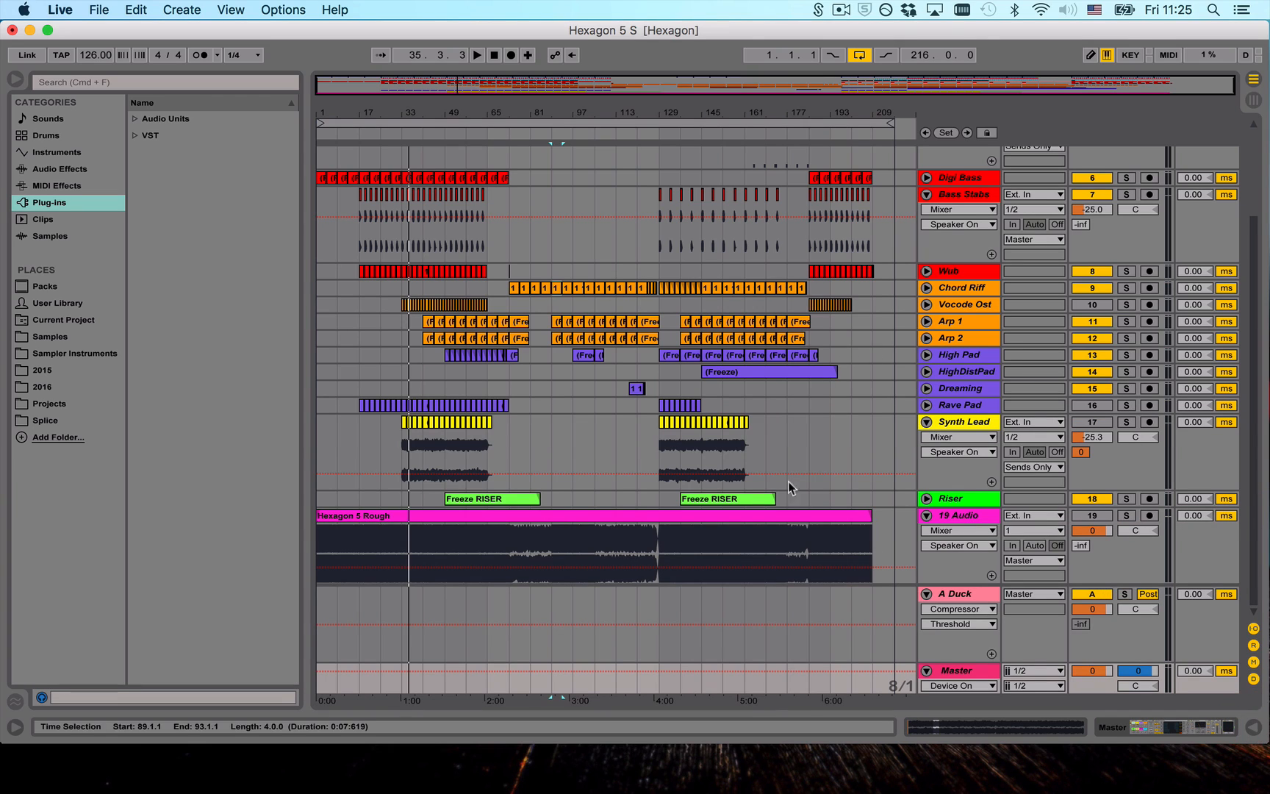
- Examine the A Duck return's sidechain Compressor while playing the arrangement from about bar 49, and hide the device view
{"action": "double_click", "coordinate": [975, 591]}
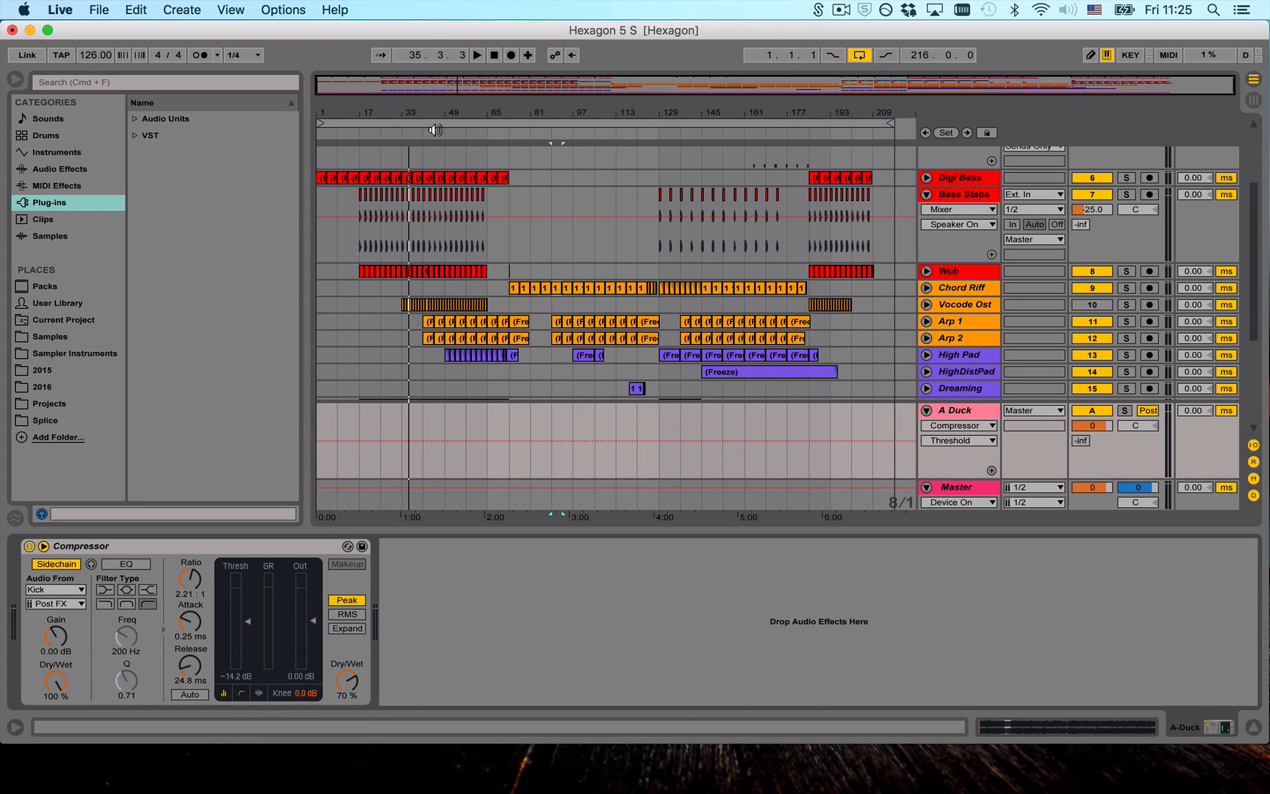
{"action": "left_click", "coordinate": [447, 135]}
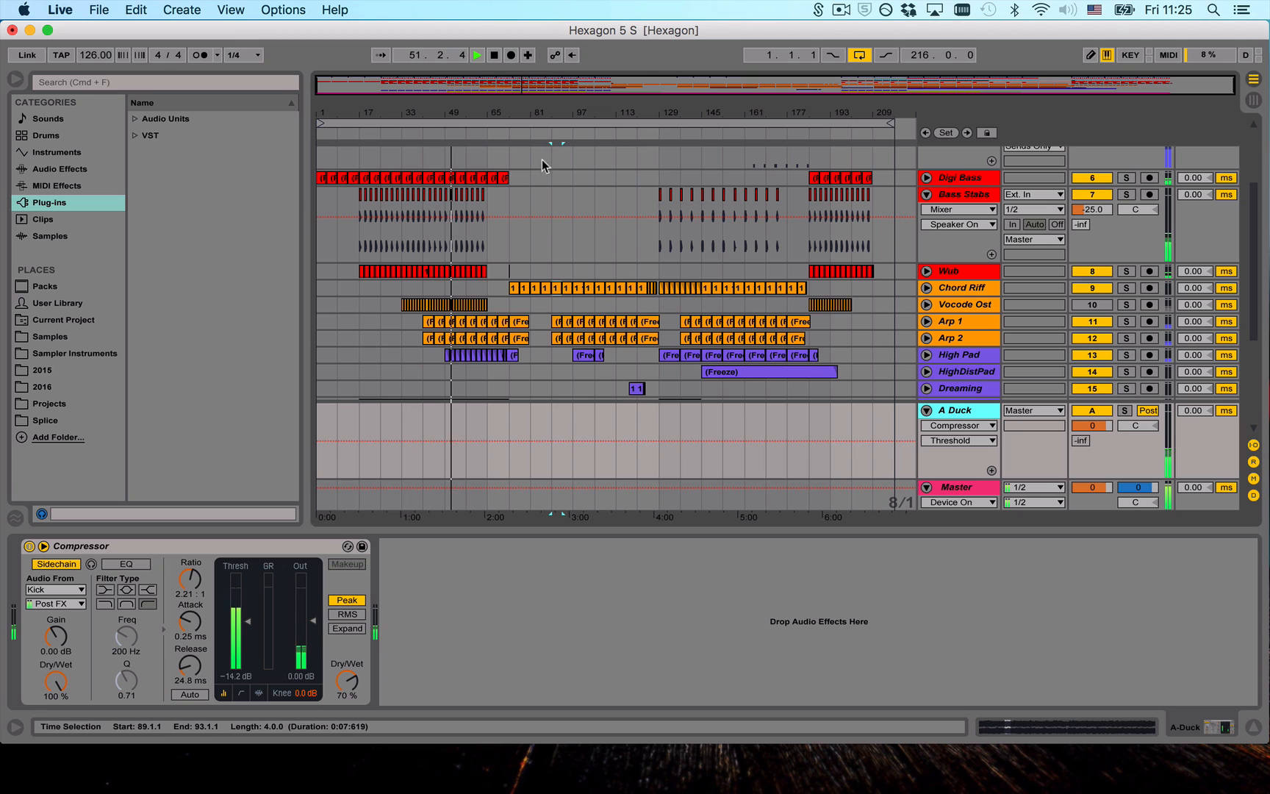
{"action": "key", "text": "space"}
{"action": "left_click", "coordinate": [1255, 727]}
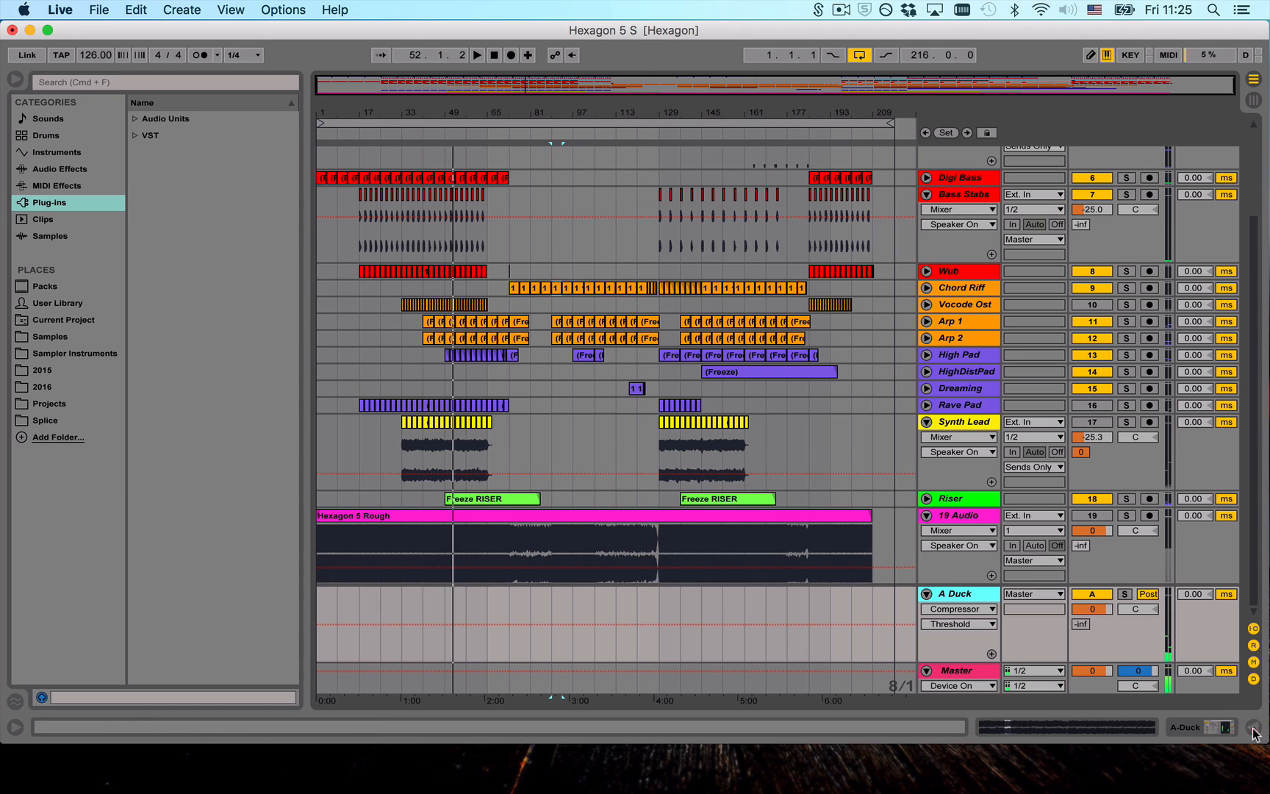
- Fold the A Duck return and the 19 Audio track
{"action": "left_click", "coordinate": [928, 594]}
{"action": "left_click", "coordinate": [926, 515]}
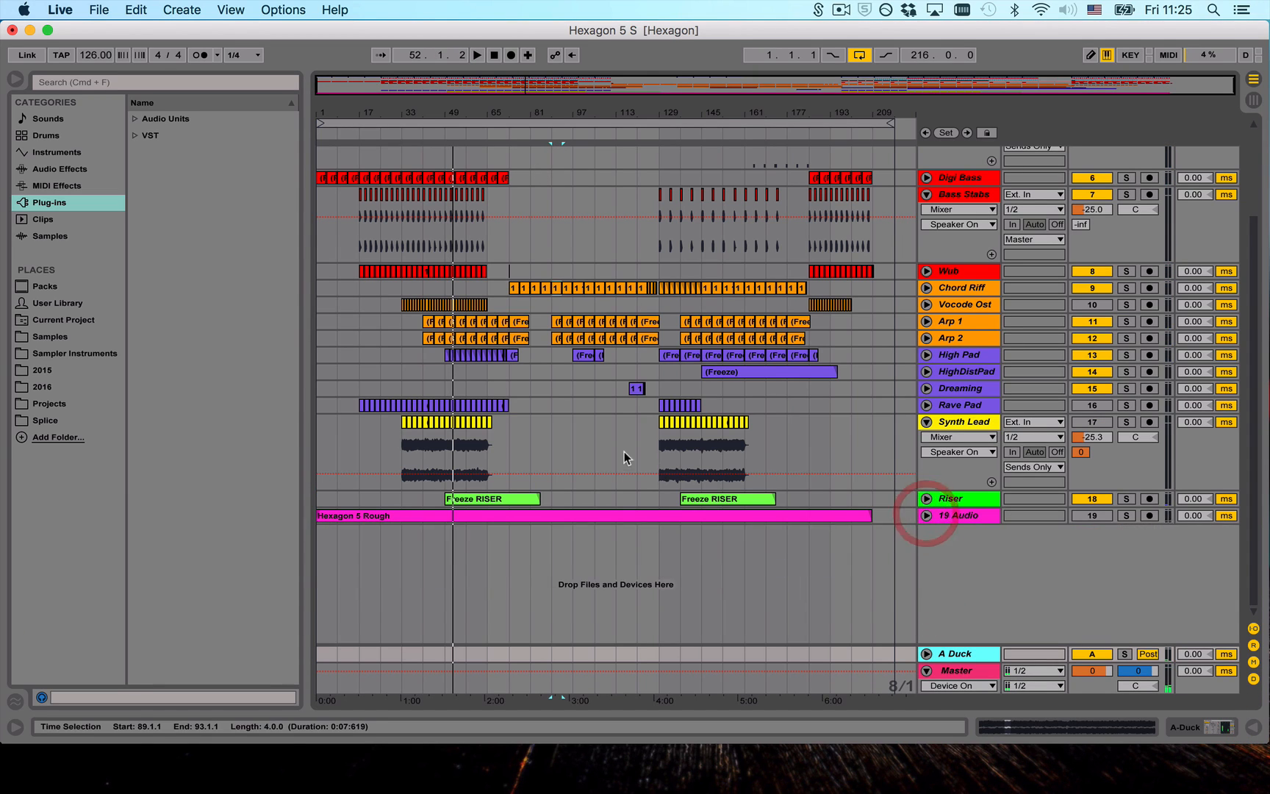
{"action": "scroll", "coordinate": [624, 453], "scroll_direction": "up", "scroll_amount": 5}
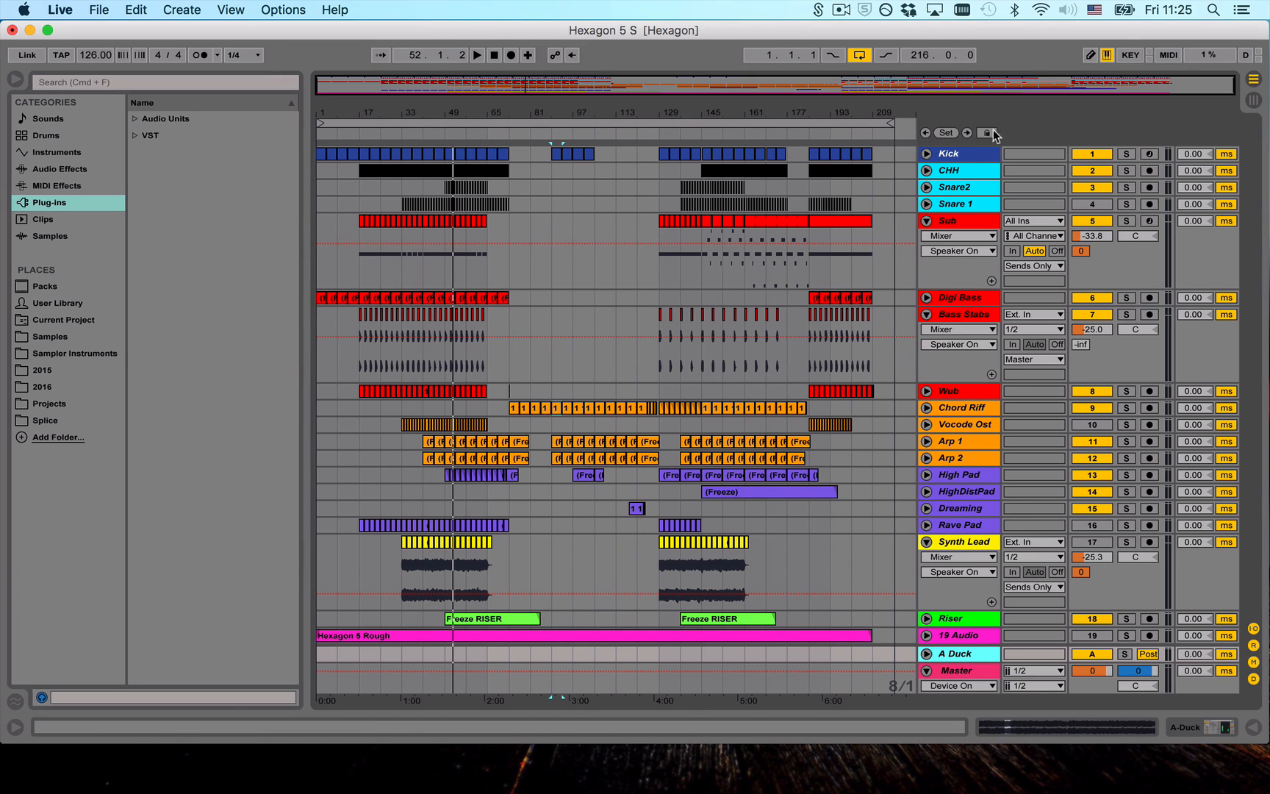
- Unfold the CHH track and show the Kick track's Kick 2 device
{"action": "left_click", "coordinate": [926, 154]}
{"action": "left_click", "coordinate": [926, 154]}
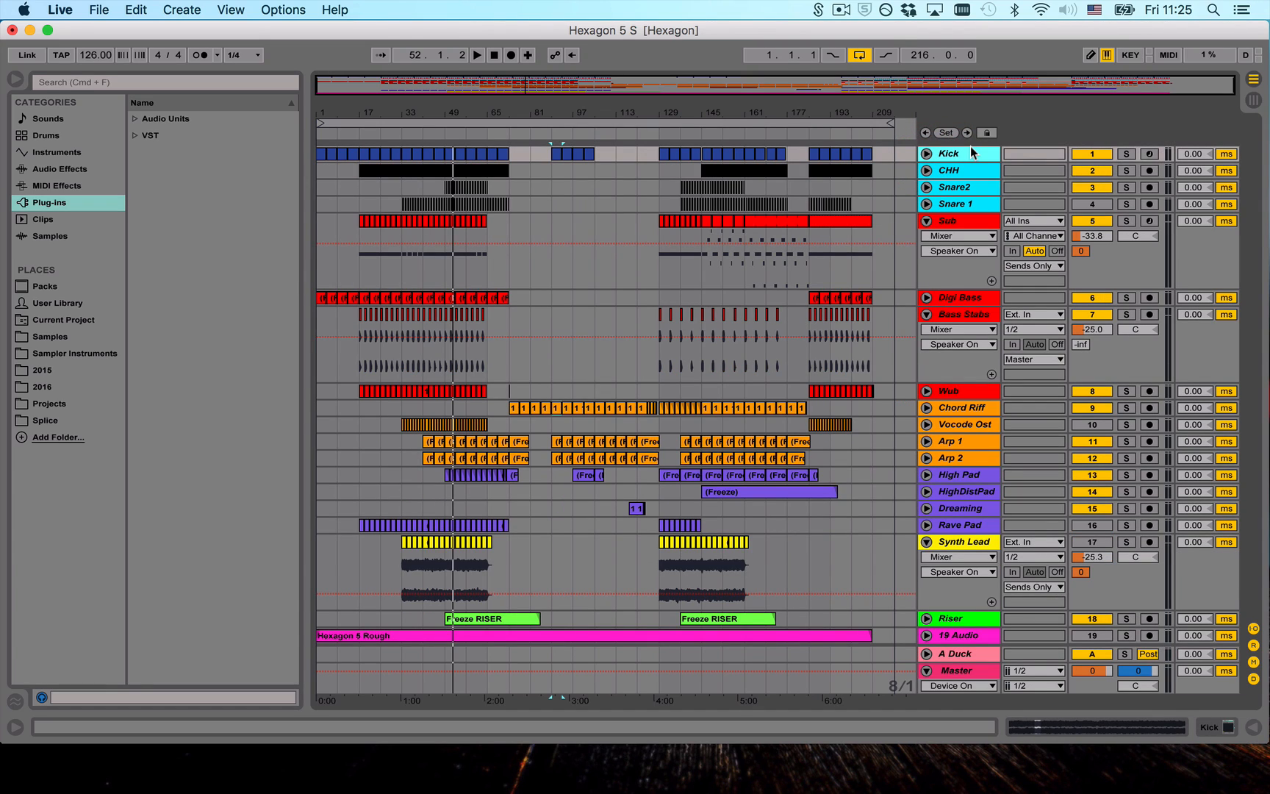
{"action": "left_click", "coordinate": [926, 170]}
{"action": "double_click", "coordinate": [950, 153]}
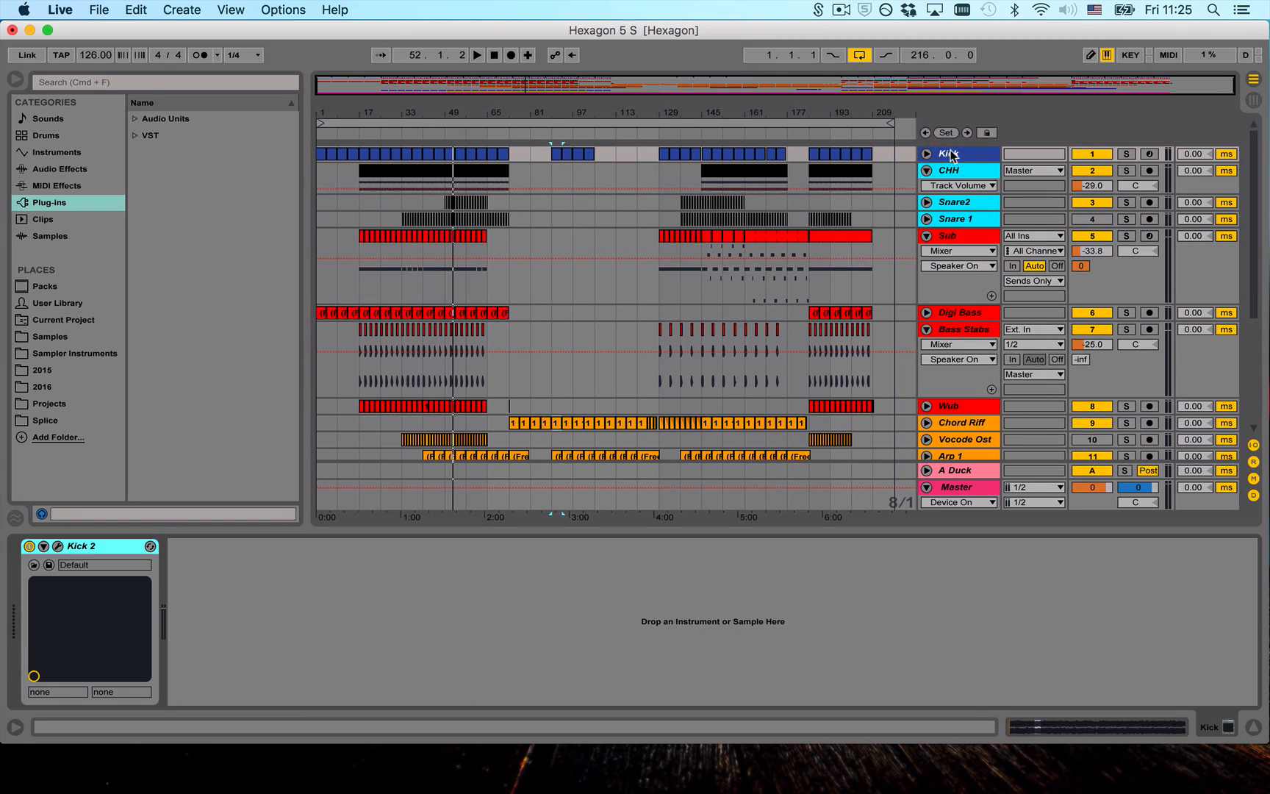
- Step through the tracks' device chains from CHH down to 19 Audio and back up to Synth Lead
{"action": "key", "text": "Down"}
{"action": "key", "text": "Down"}
{"action": "key", "text": "Down"}
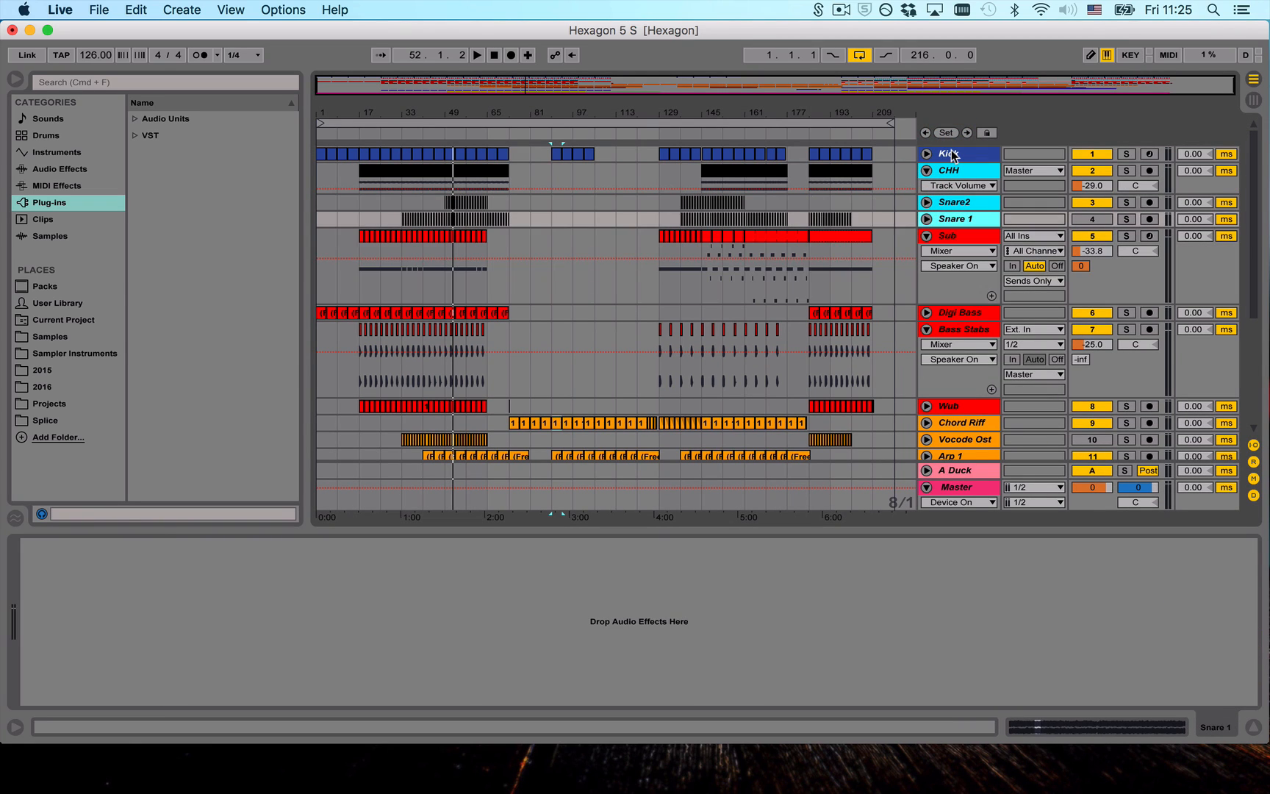
{"action": "key", "text": "Down"}
{"action": "key", "text": "Down"}
{"action": "key", "text": "Down"}
{"action": "key", "text": "Down"}
{"action": "key", "text": "Down"}
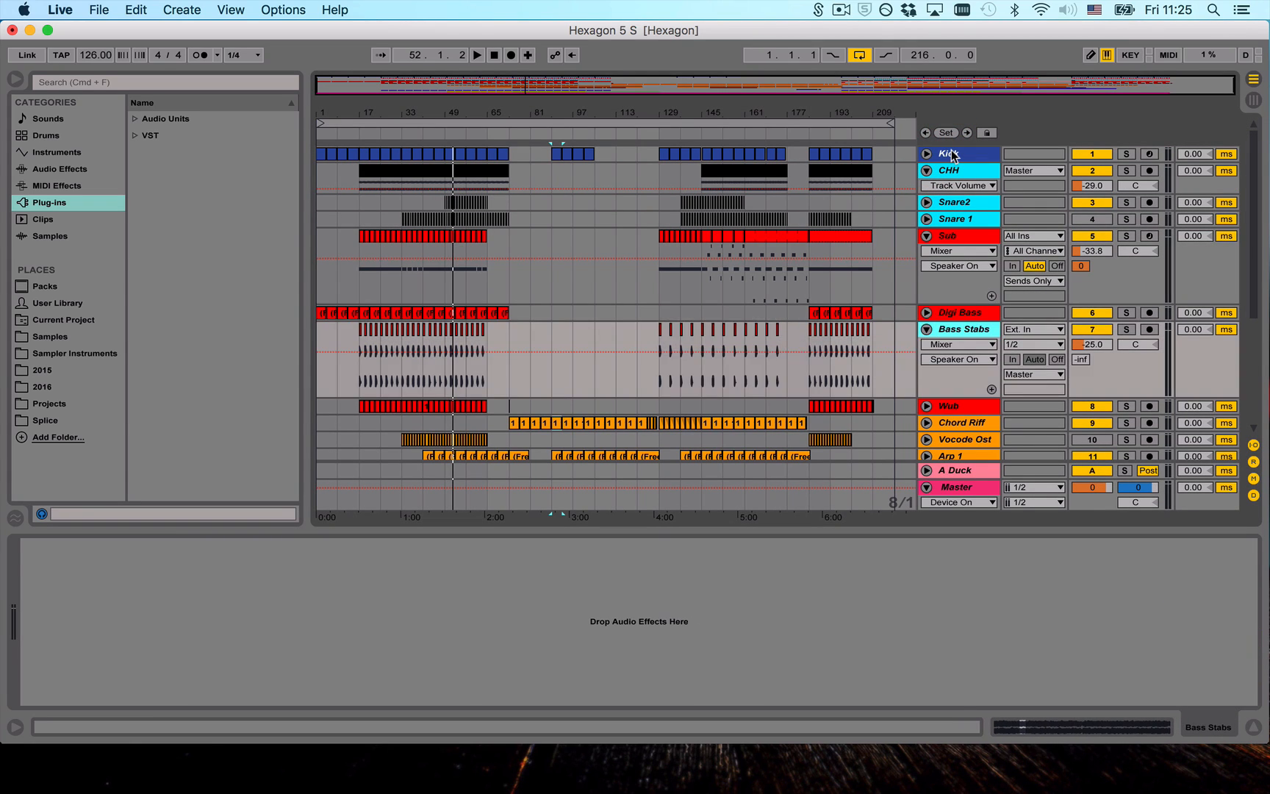
{"action": "key", "text": "Down"}
{"action": "key", "text": "Down"}
{"action": "key", "text": "Down"}
{"action": "key", "text": "Down"}
{"action": "key", "text": "Down"}
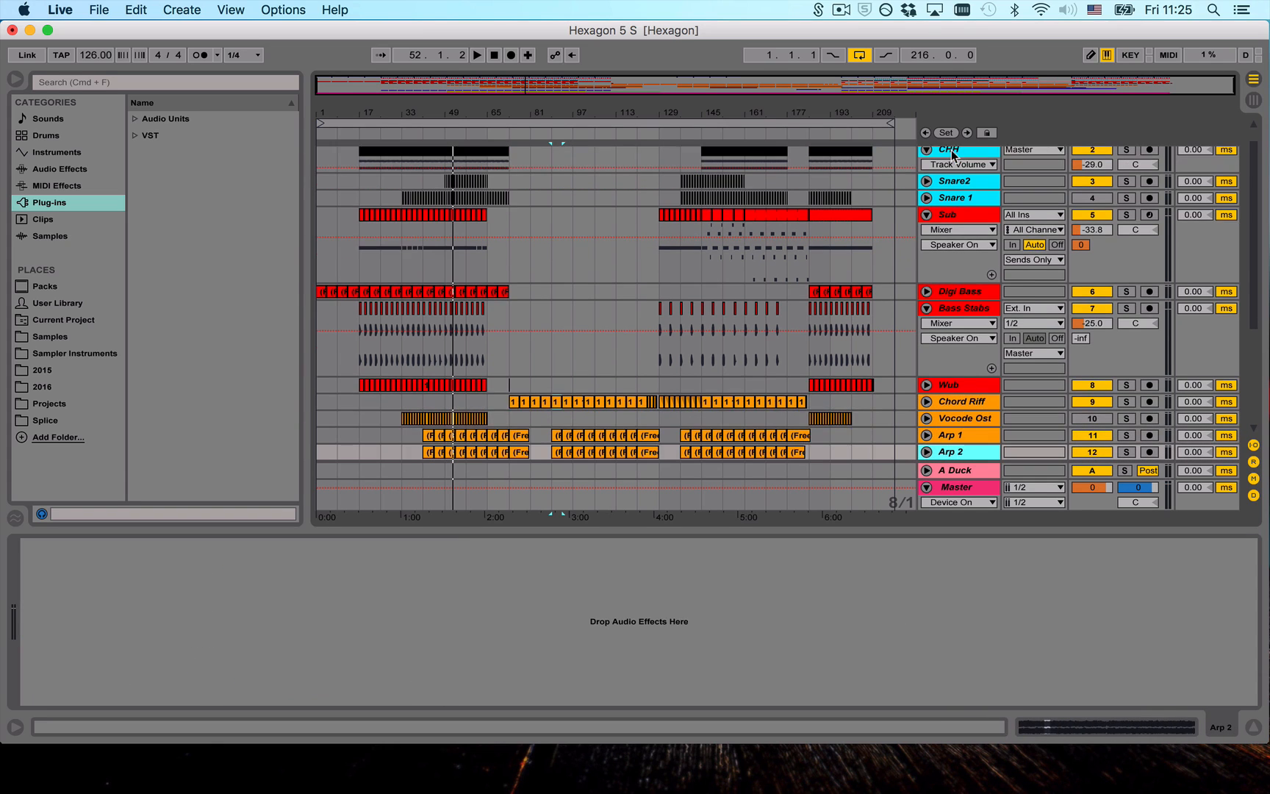
{"action": "key", "text": "Down"}
{"action": "key", "text": "Down"}
{"action": "key", "text": "Down"}
{"action": "key", "text": "Down"}
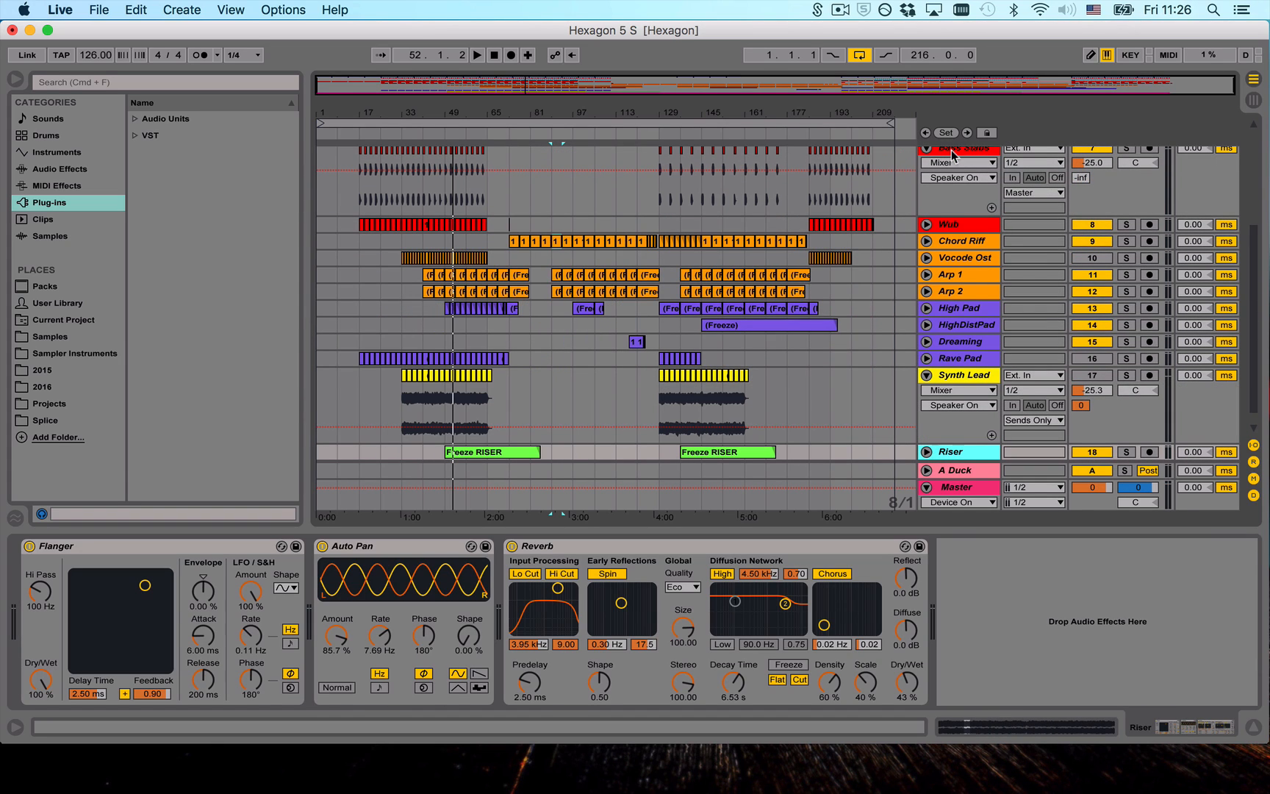
{"action": "key", "text": "Down"}
{"action": "key", "text": "Up"}
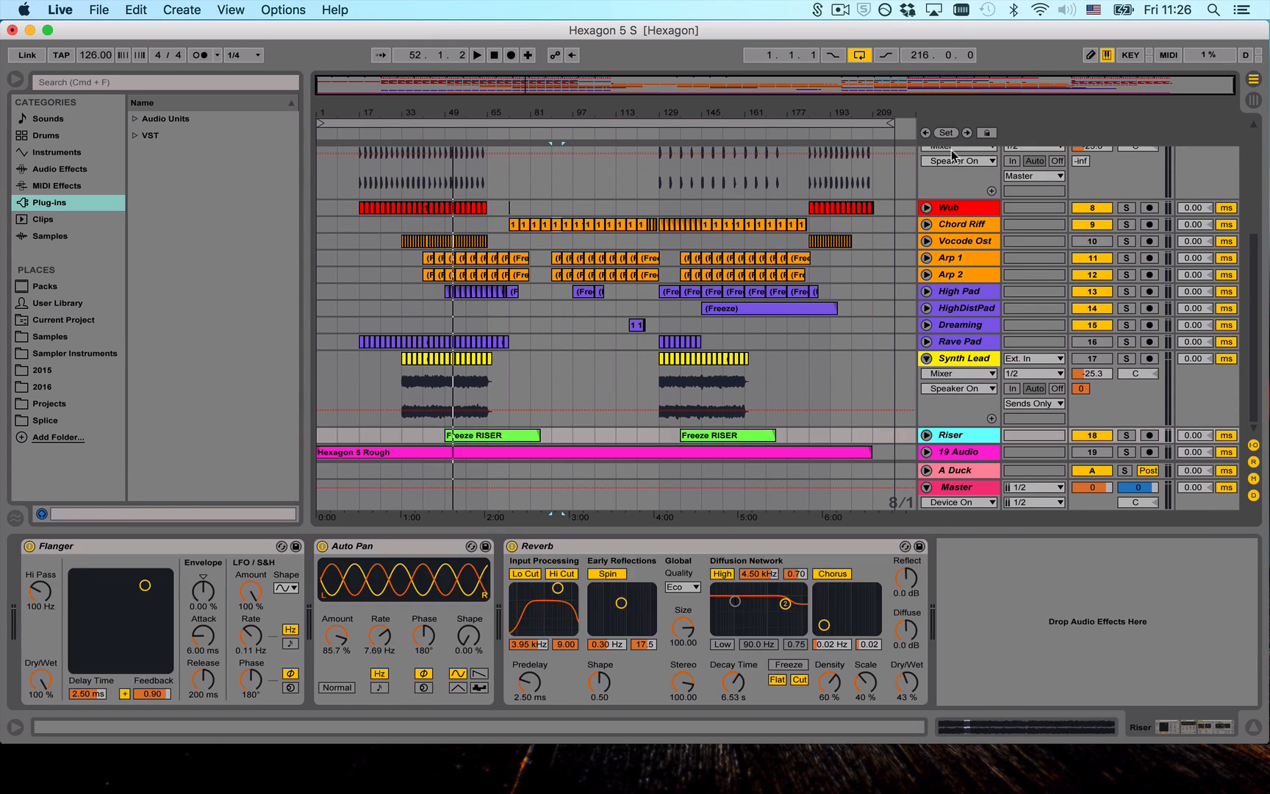
{"action": "key", "text": "Up"}
- Fold the Synth Lead and Sub tracks, and select and unfold the Kick track
{"action": "left_click", "coordinate": [926, 358]}
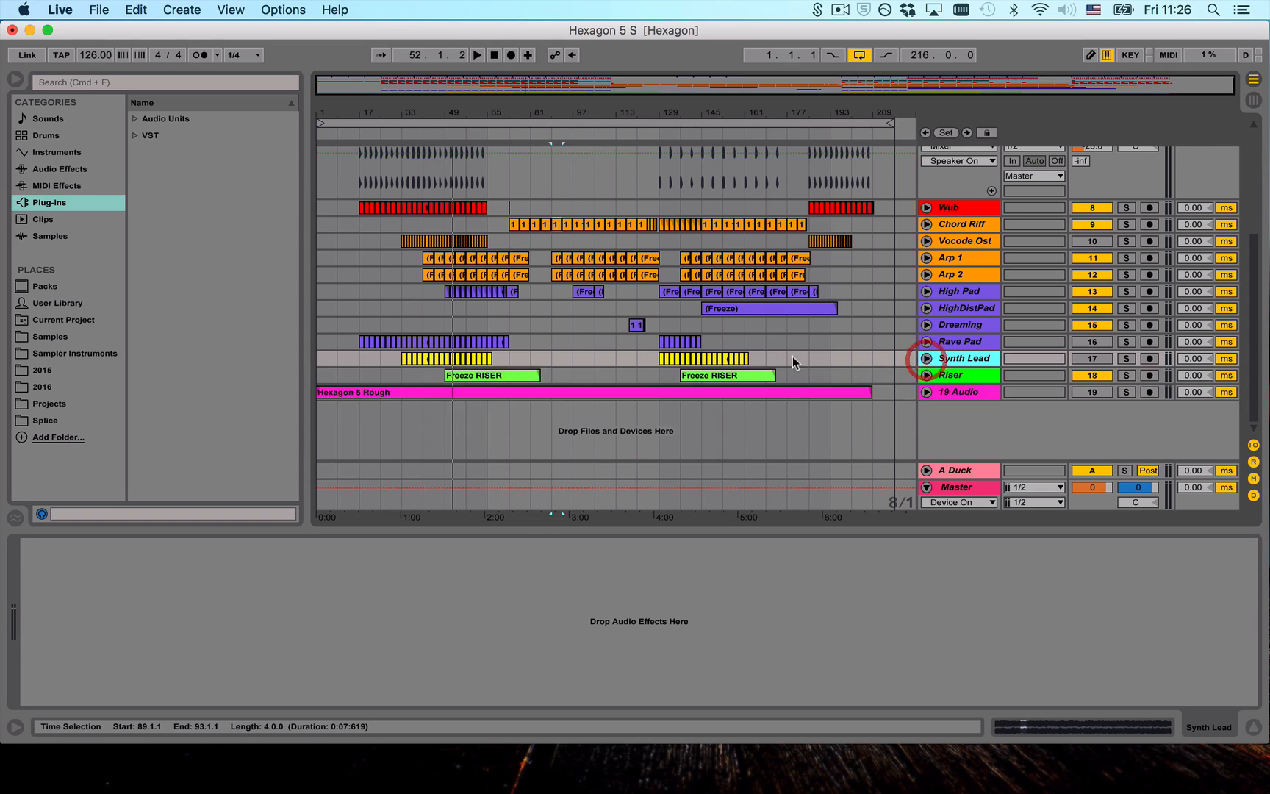
{"action": "scroll", "coordinate": [911, 353], "scroll_direction": "up", "scroll_amount": 5}
{"action": "left_click", "coordinate": [927, 236]}
{"action": "left_click", "coordinate": [949, 154]}
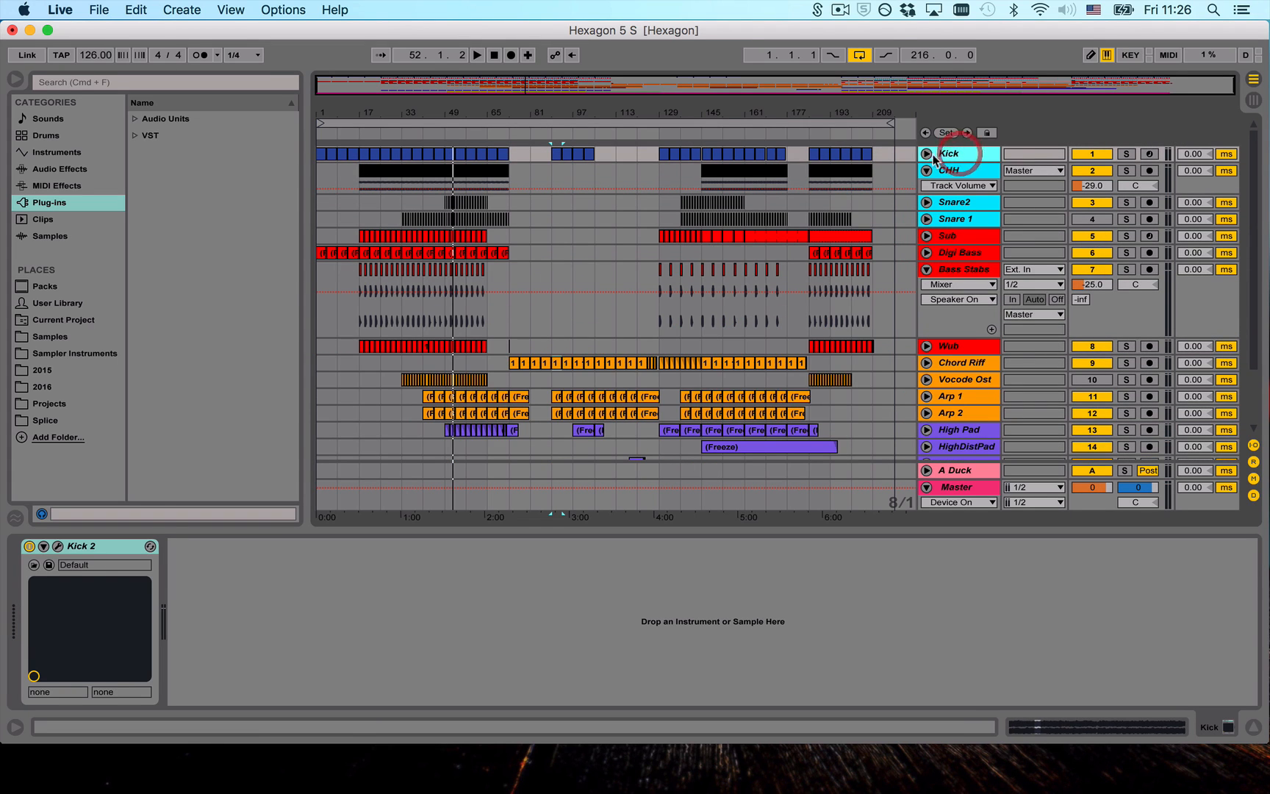
{"action": "left_click", "coordinate": [927, 154]}
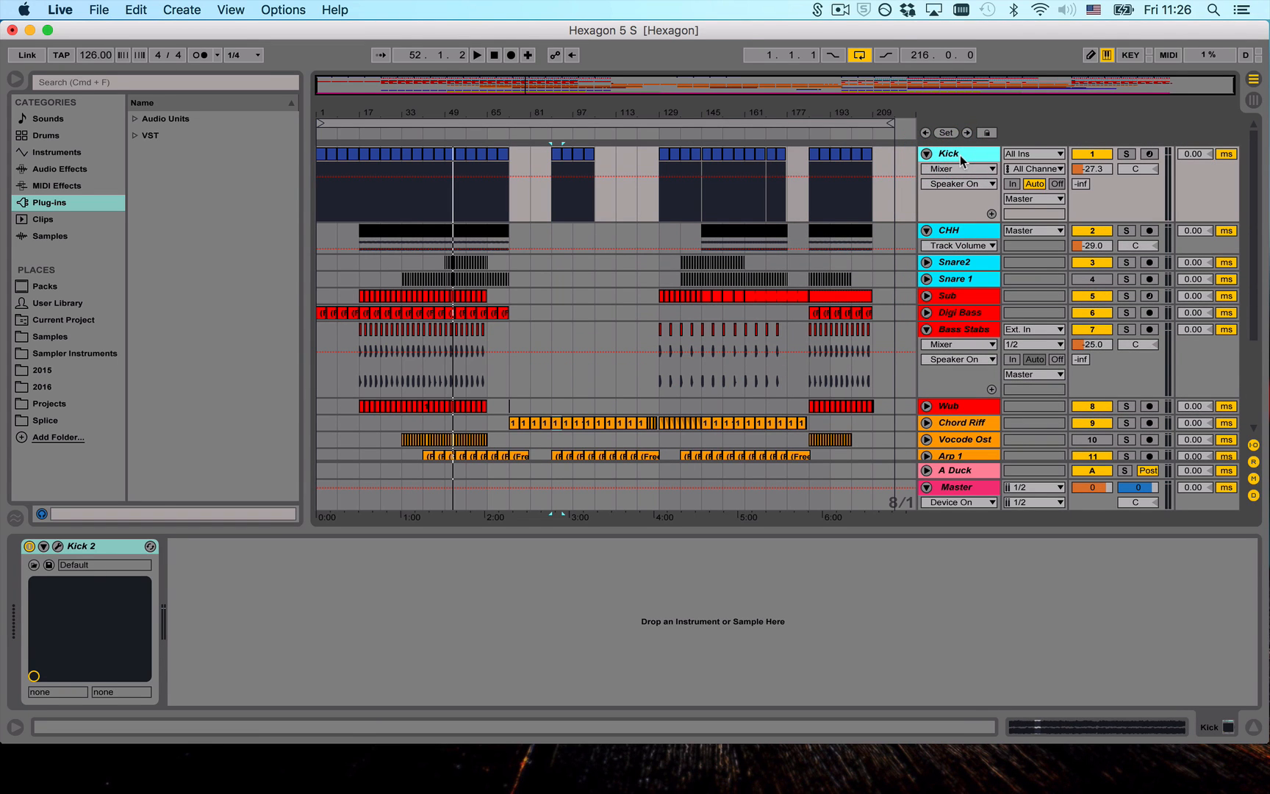
- Alternate between the Kick and CHH tracks to compare their device chains, ending on CHH
{"action": "key", "text": "Down"}
{"action": "key", "text": "Up"}
{"action": "key", "text": "Down"}
{"action": "key", "text": "Up"}
{"action": "key", "text": "Down"}
{"action": "key", "text": "Up"}
{"action": "key", "text": "Down"}
{"action": "key", "text": "Up"}
{"action": "key", "text": "Down"}
{"action": "key", "text": "Up"}
{"action": "scroll", "coordinate": [959, 155], "scroll_direction": "down", "scroll_amount": 3}
{"action": "left_click", "coordinate": [957, 177]}
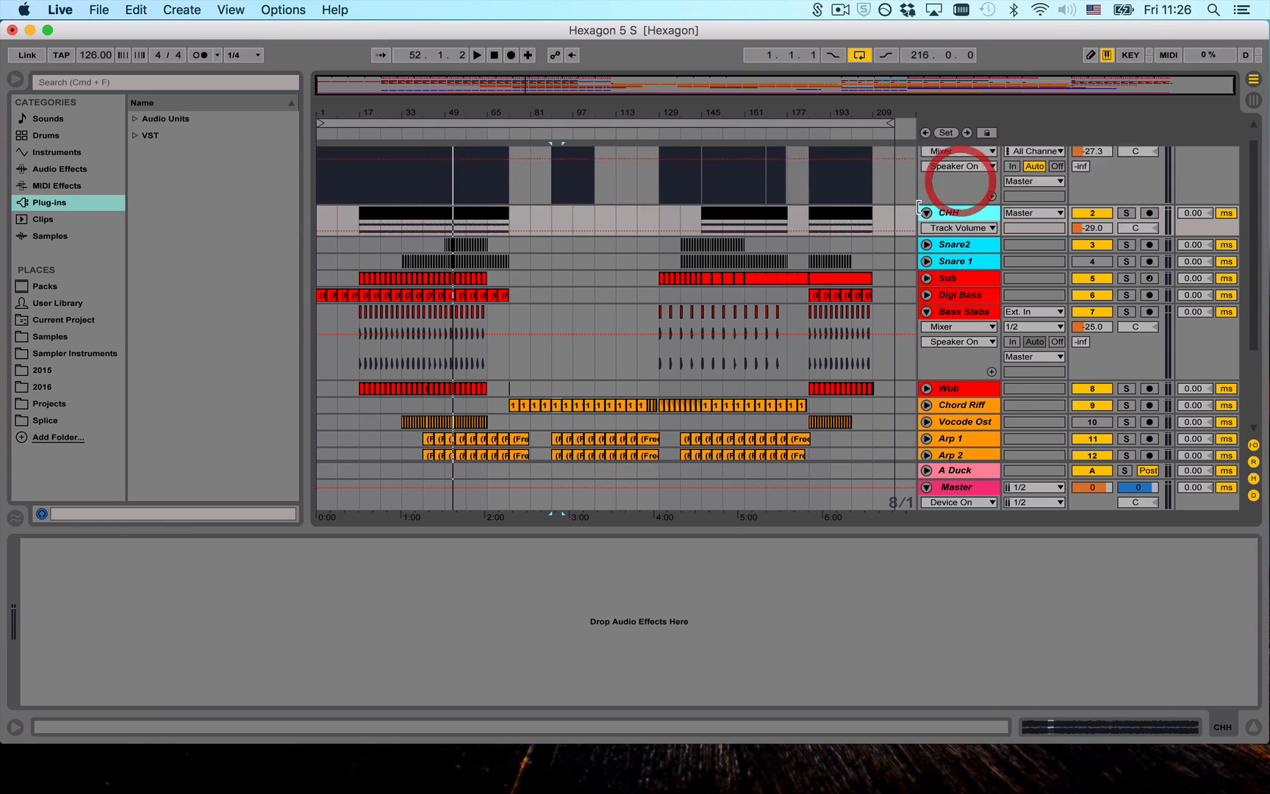
- Unfold the 19 Audio track to show the Hexagon 5 Rough waveform and fold the CHH track
{"action": "scroll", "coordinate": [952, 156], "scroll_direction": "up", "scroll_amount": 3}
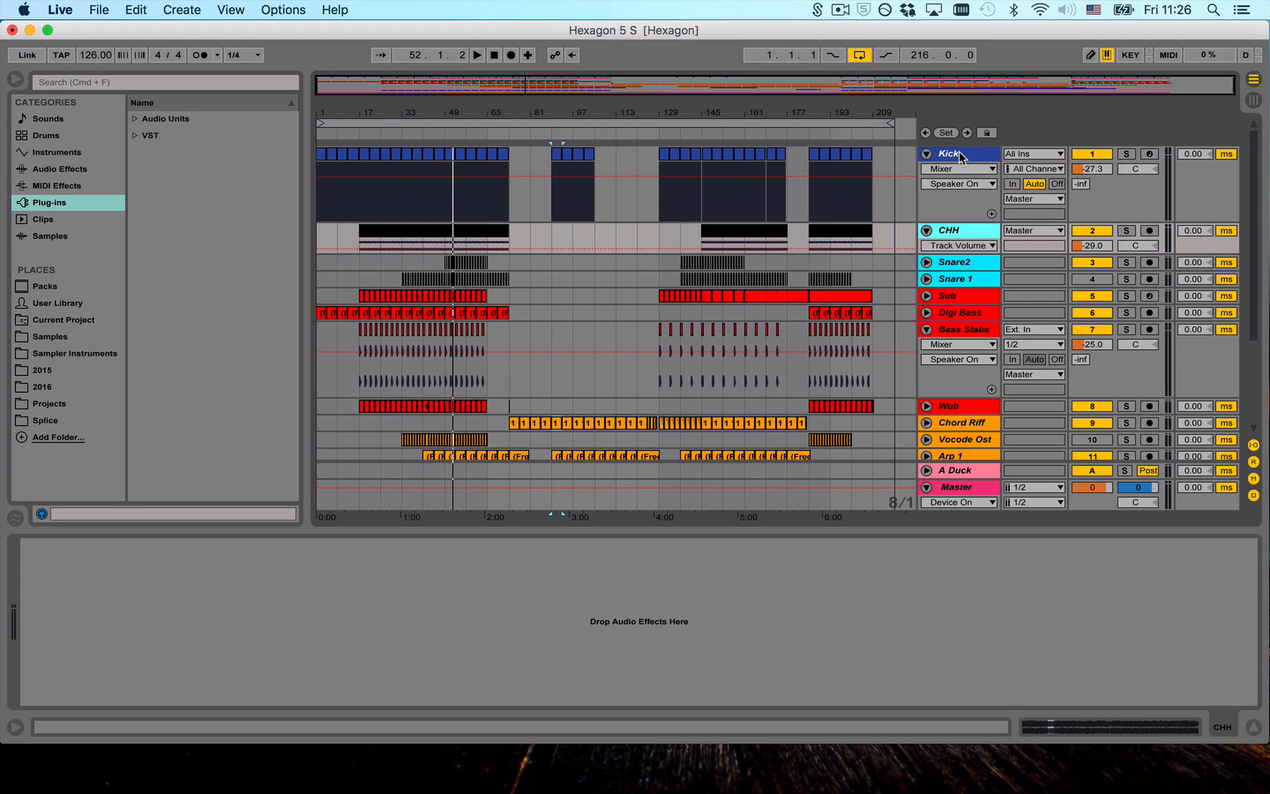
{"action": "scroll", "coordinate": [856, 267], "scroll_direction": "down", "scroll_amount": 6}
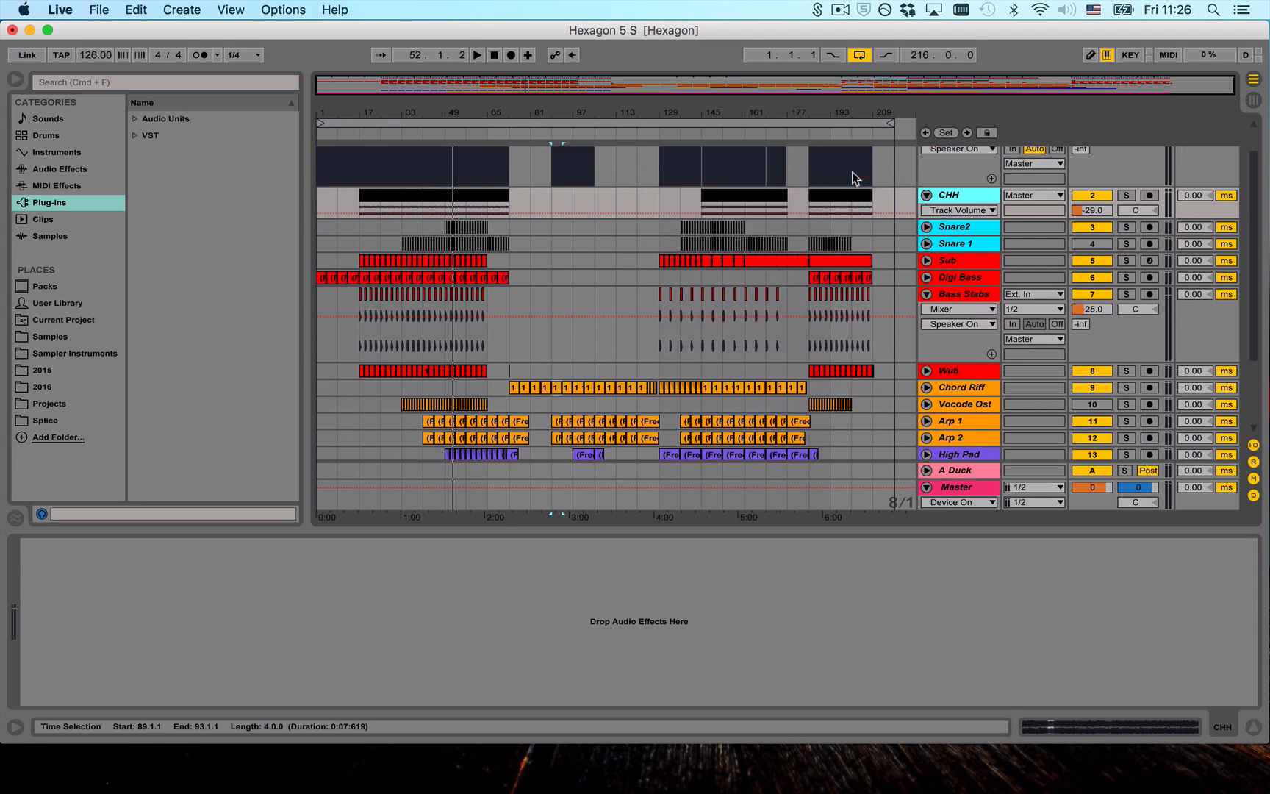
{"action": "scroll", "coordinate": [892, 433], "scroll_direction": "up", "scroll_amount": 6}
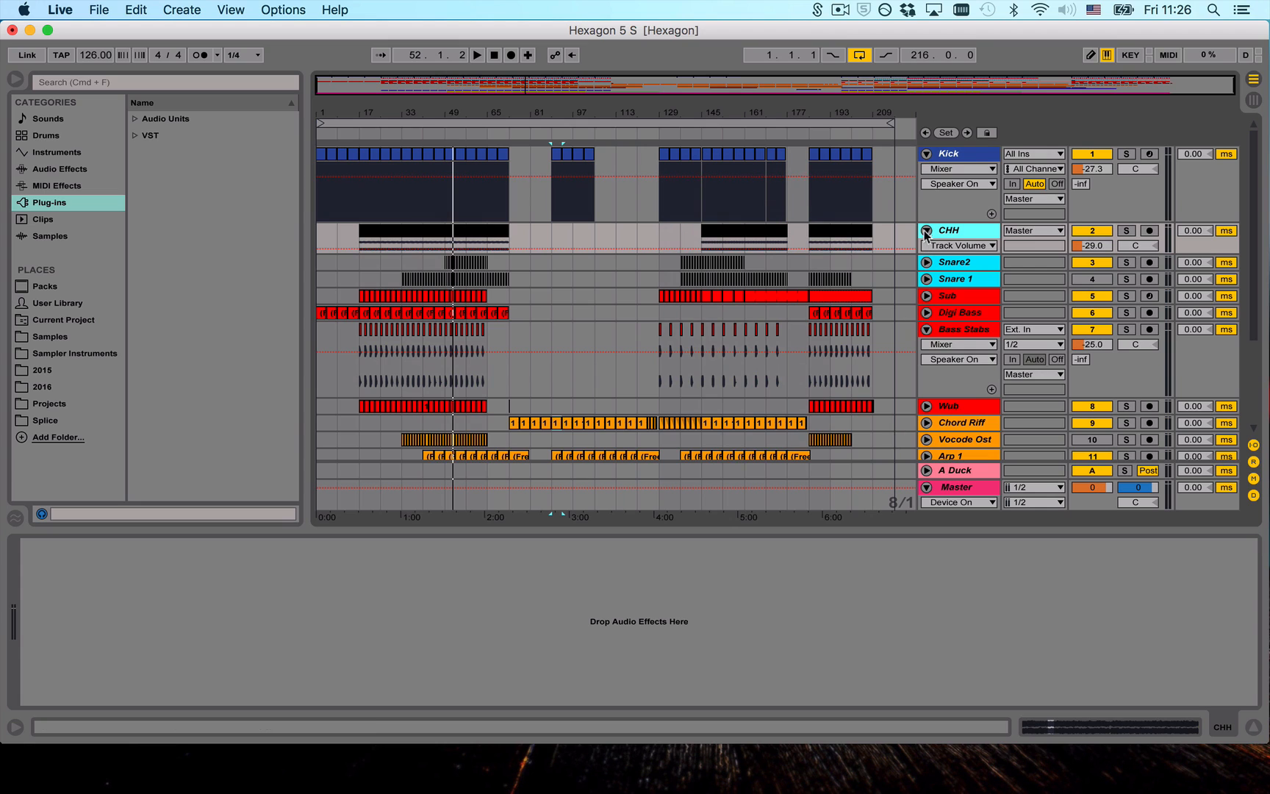
{"action": "scroll", "coordinate": [920, 235], "scroll_direction": "down", "scroll_amount": 5}
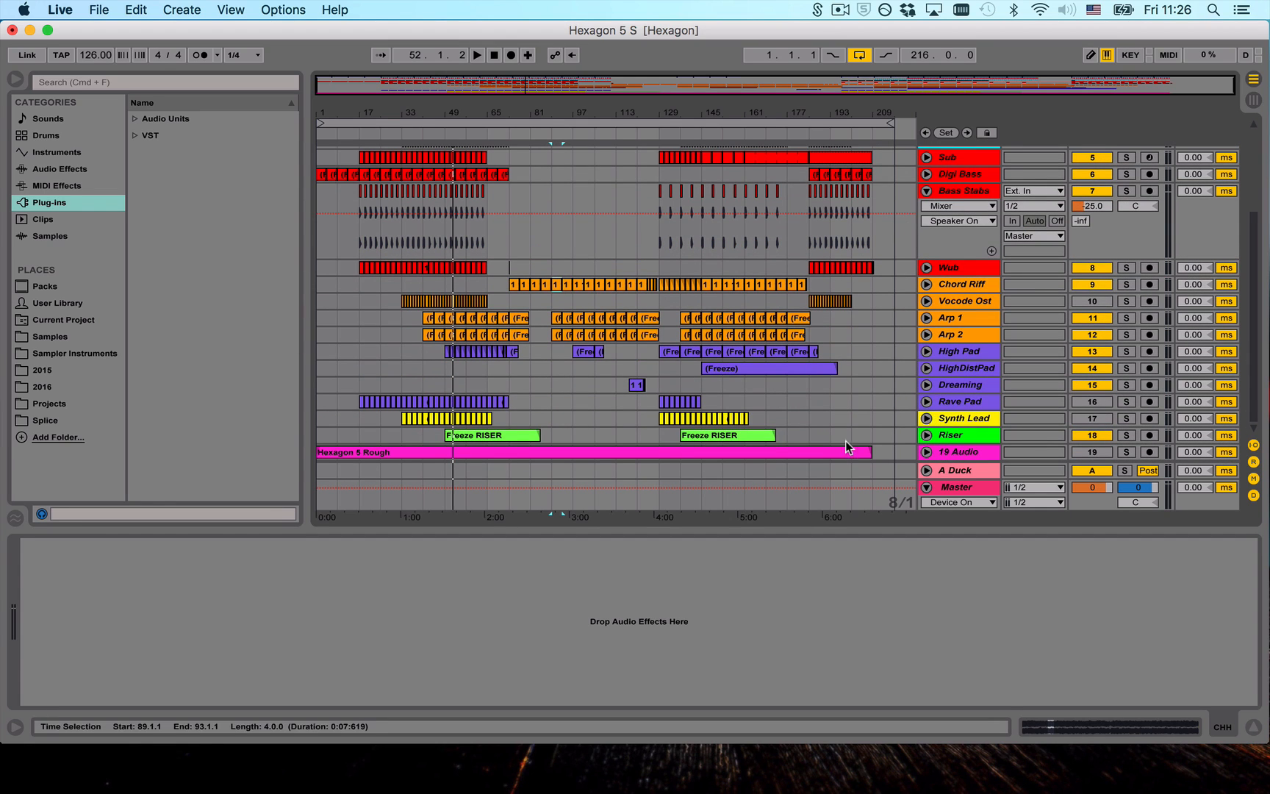
{"action": "left_click", "coordinate": [927, 452]}
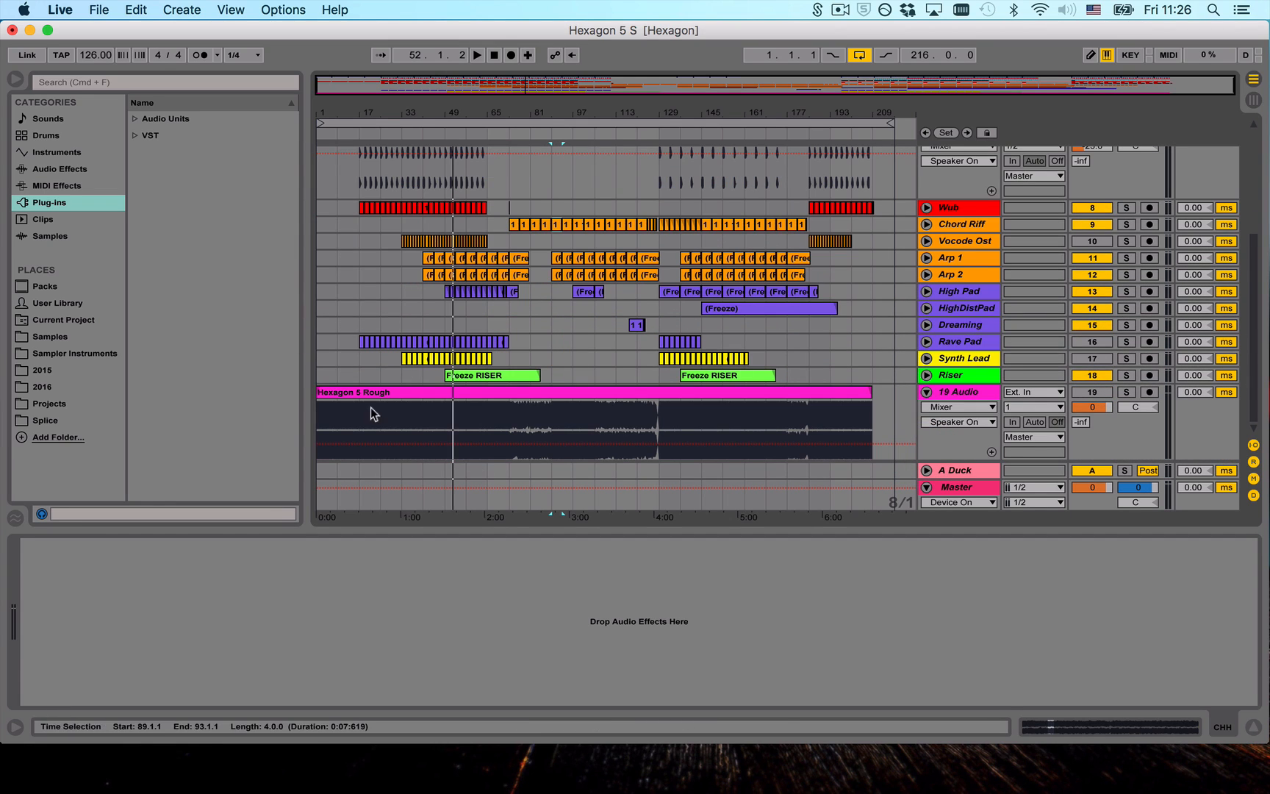
{"action": "scroll", "coordinate": [490, 278], "scroll_direction": "up", "scroll_amount": 5}
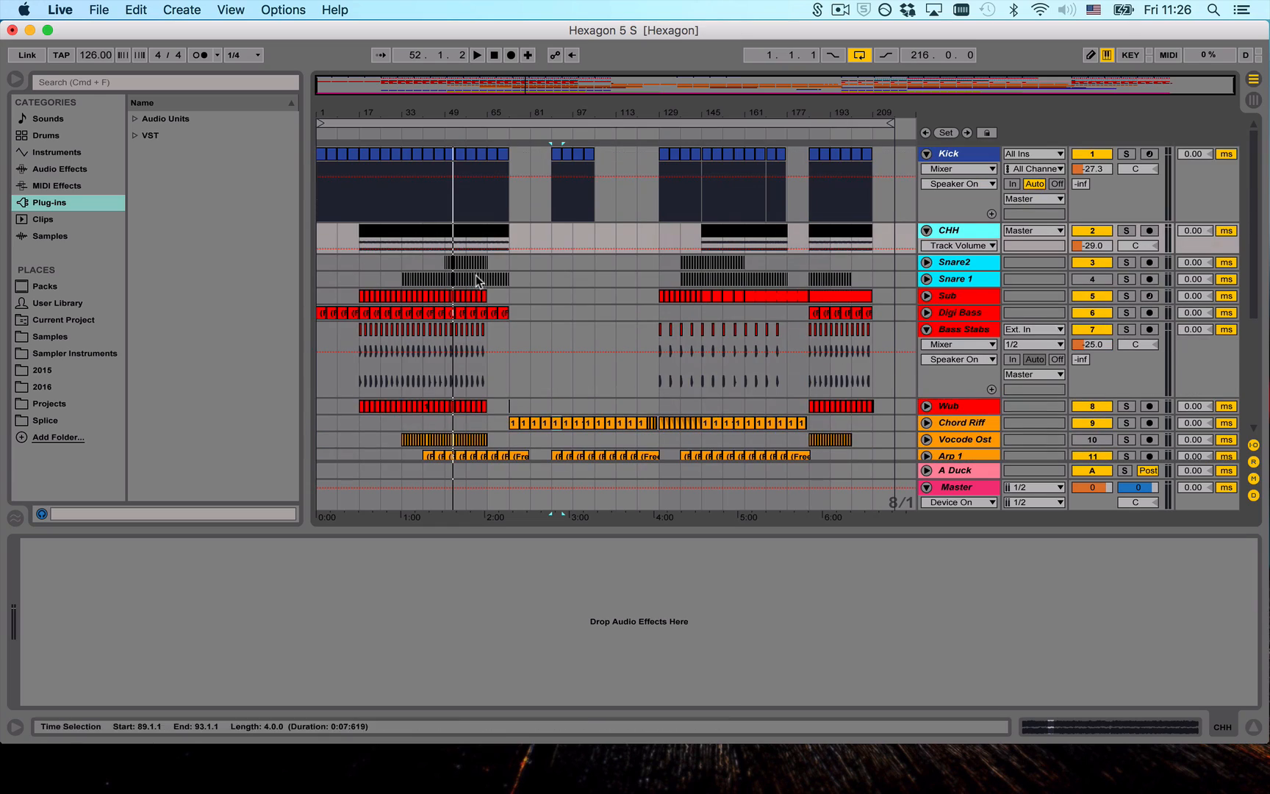
{"action": "left_click", "coordinate": [924, 230]}
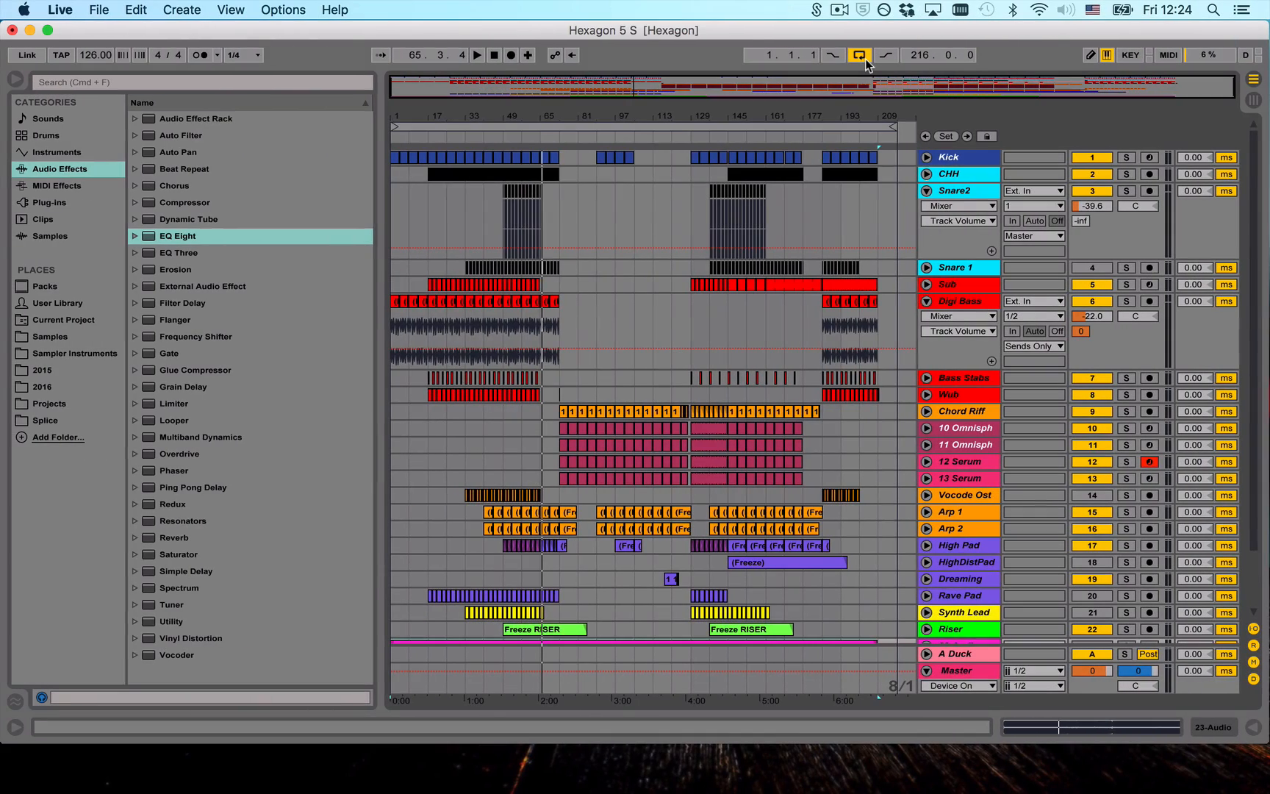
- Fold the Digi Bass track in the arrangement
{"action": "scroll", "coordinate": [455, 430], "scroll_direction": "down", "scroll_amount": 3}
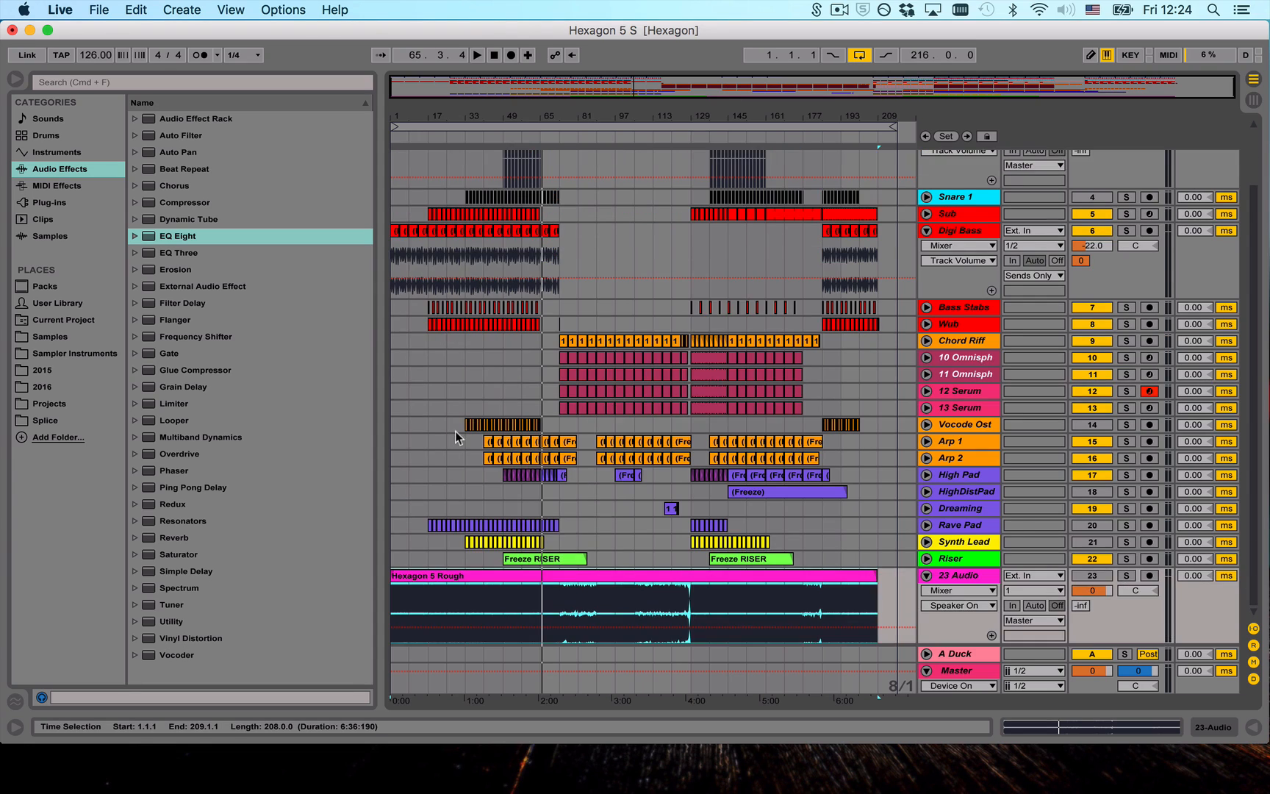
{"action": "scroll", "coordinate": [457, 440], "scroll_direction": "up", "scroll_amount": 3}
{"action": "left_click", "coordinate": [927, 301]}
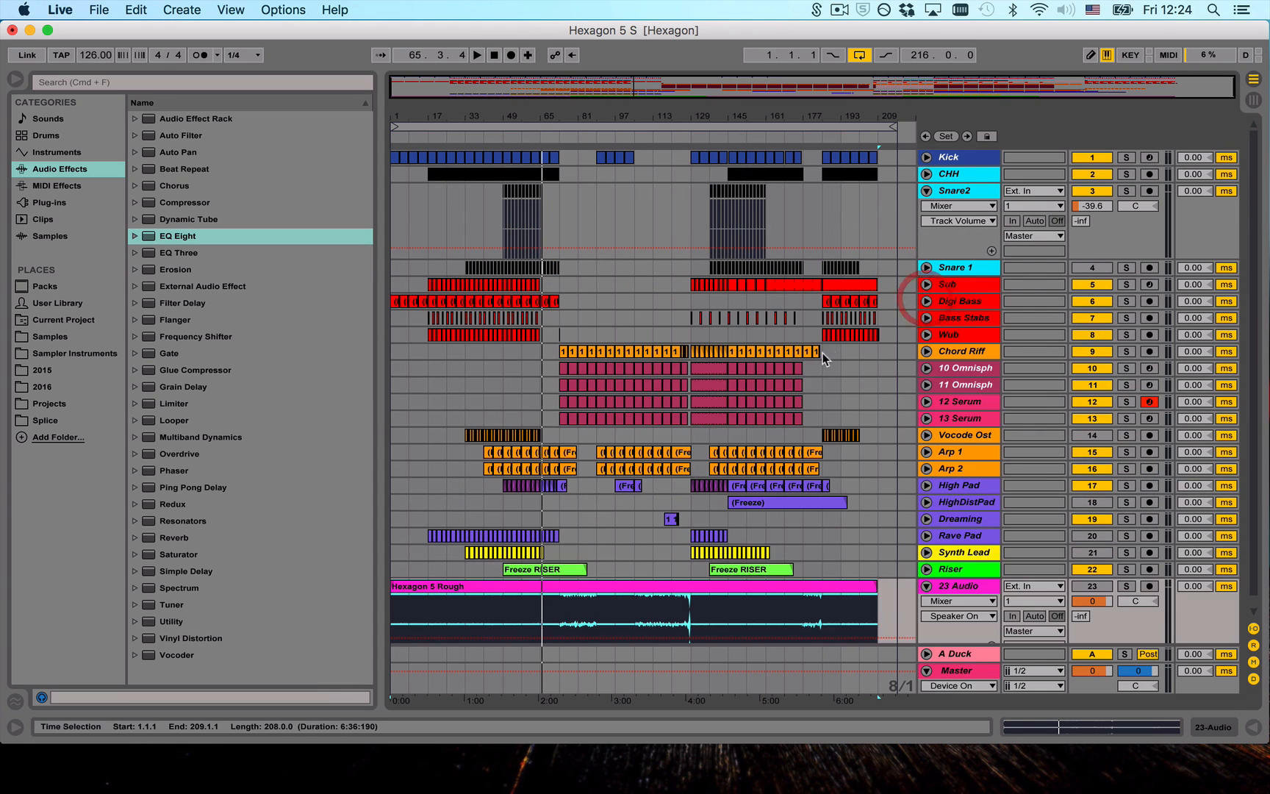
- Step through the tracks' device chains from CHH down to High Pad
{"action": "left_click", "coordinate": [972, 177]}
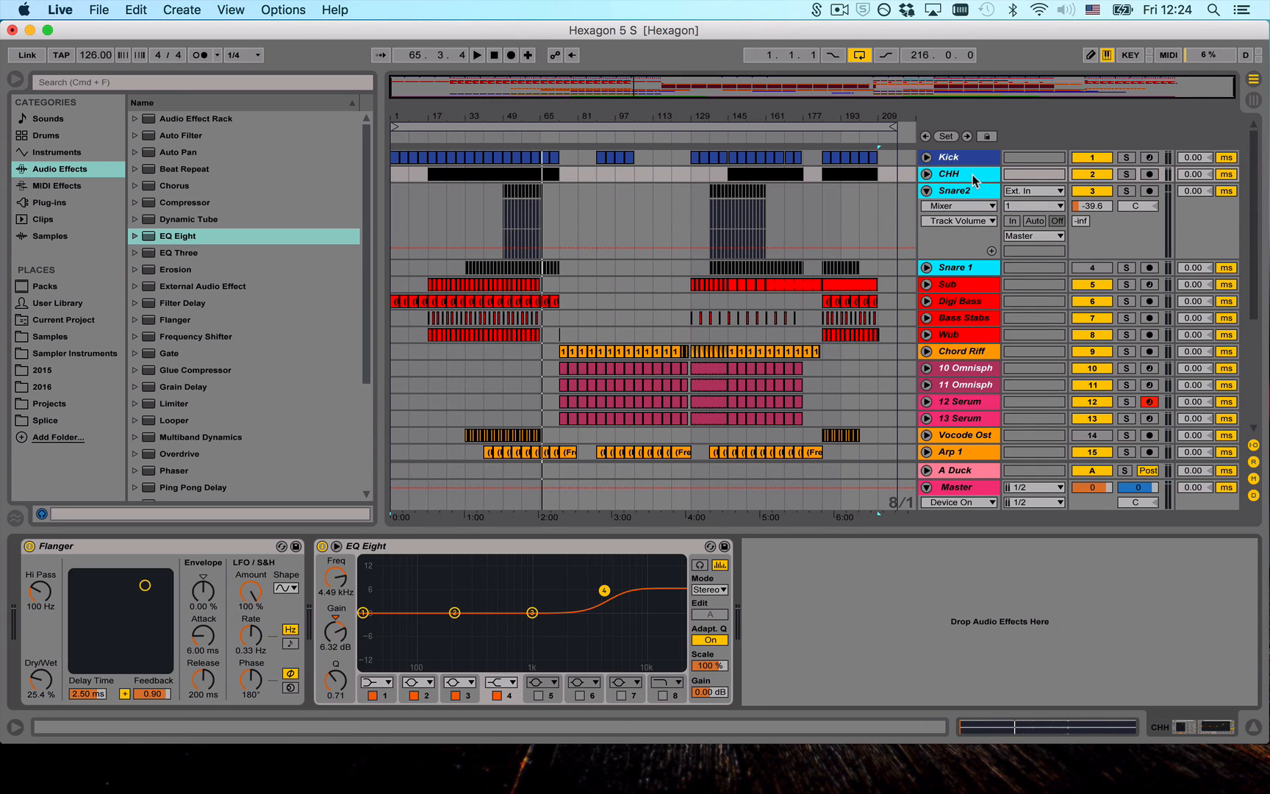
{"action": "left_click", "coordinate": [973, 191]}
{"action": "key", "text": "Down"}
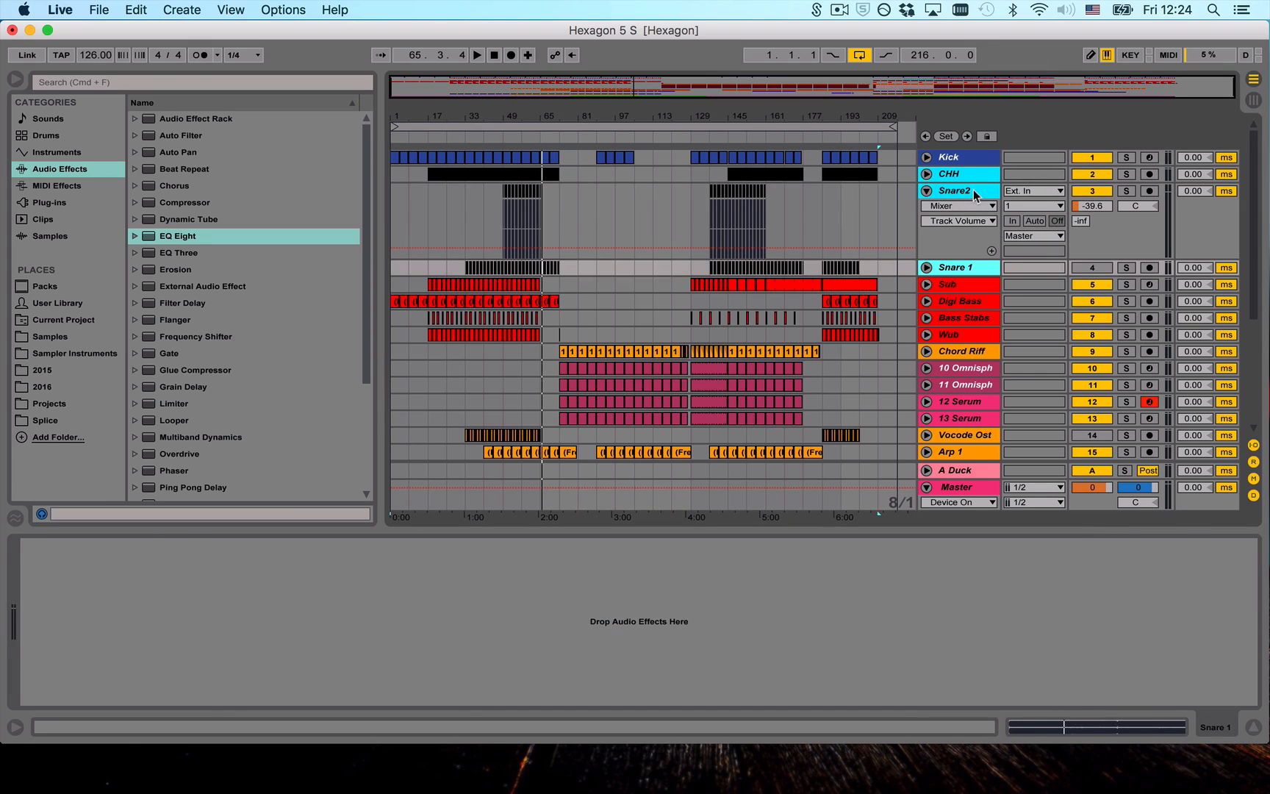
{"action": "key", "text": "Down"}
{"action": "key", "text": "Down"}
{"action": "key", "text": "Down"}
{"action": "key", "text": "Down"}
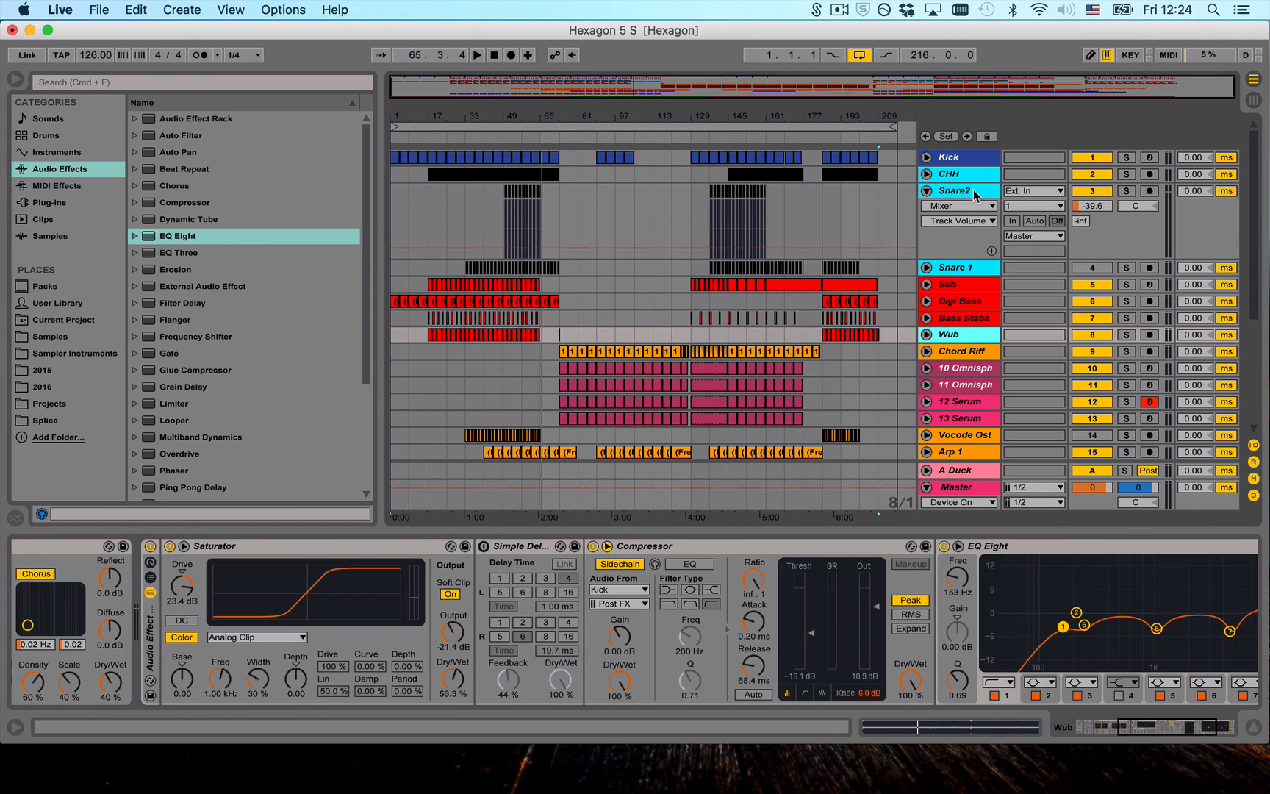
{"action": "key", "text": "Down"}
{"action": "key", "text": "Down"}
{"action": "key", "text": "Down"}
{"action": "key", "text": "Down"}
{"action": "key", "text": "Down"}
{"action": "key", "text": "Down"}
{"action": "key", "text": "Down"}
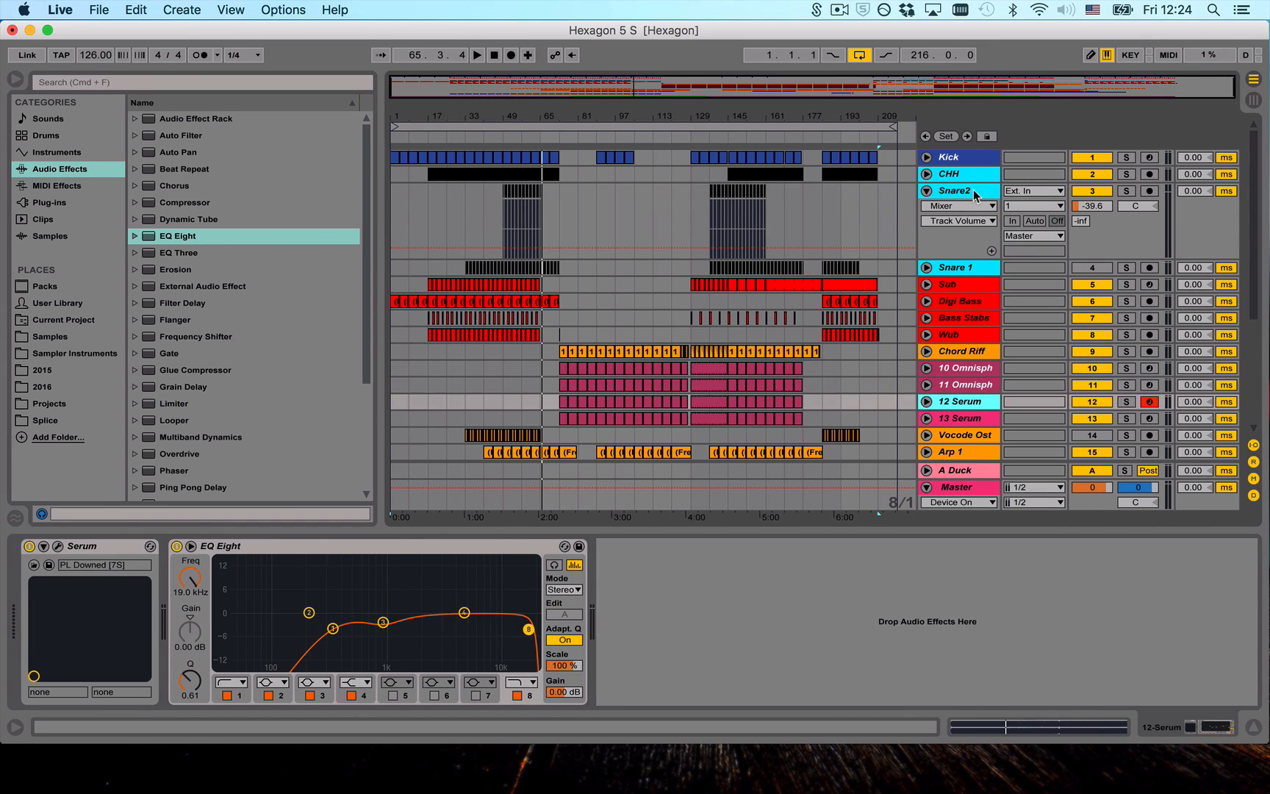
- Review the device chains on the lower tracks, including Dreaming, Rave Pad and Riser
{"action": "key", "text": "Down"}
{"action": "key", "text": "Down"}
{"action": "key", "text": "Down"}
{"action": "key", "text": "Down"}
{"action": "key", "text": "Down"}
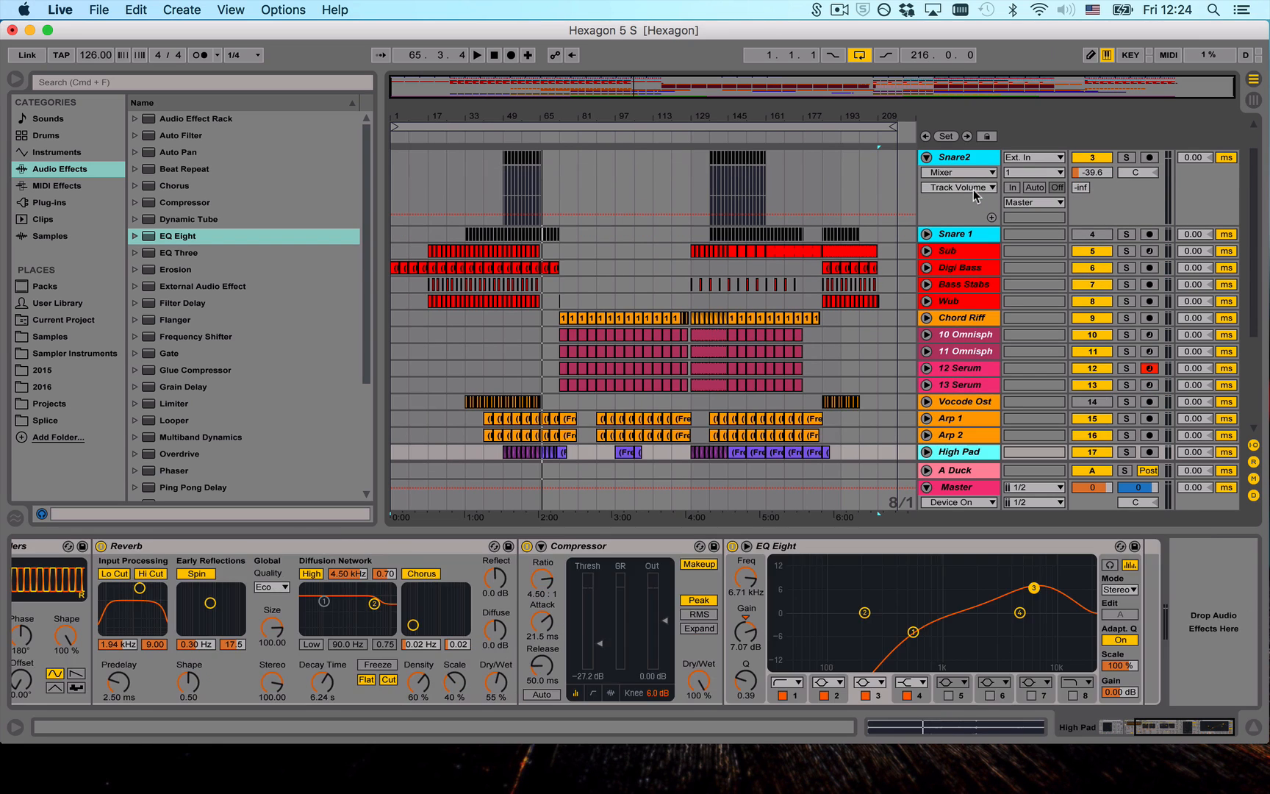
{"action": "key", "text": "Up"}
{"action": "key", "text": "Up"}
{"action": "key", "text": "Down"}
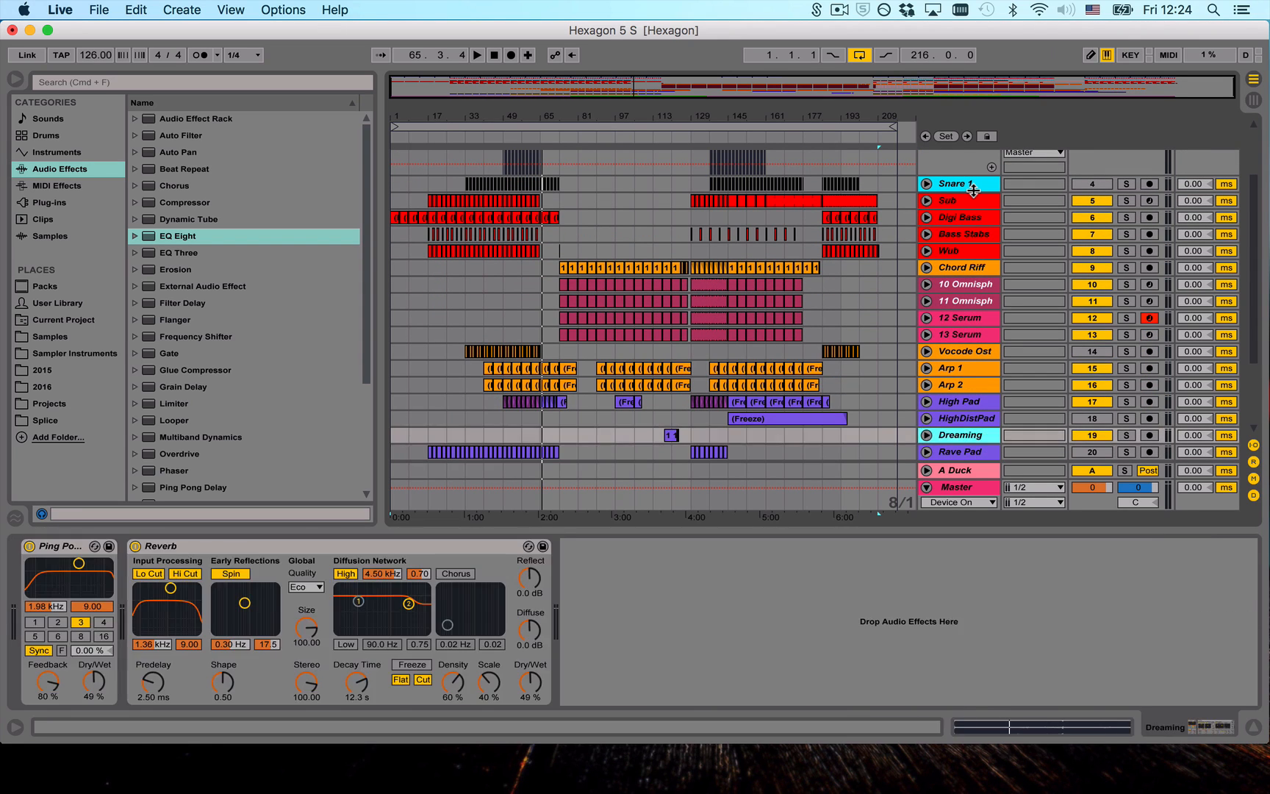
{"action": "key", "text": "Down"}
{"action": "key", "text": "Down"}
{"action": "key", "text": "Up"}
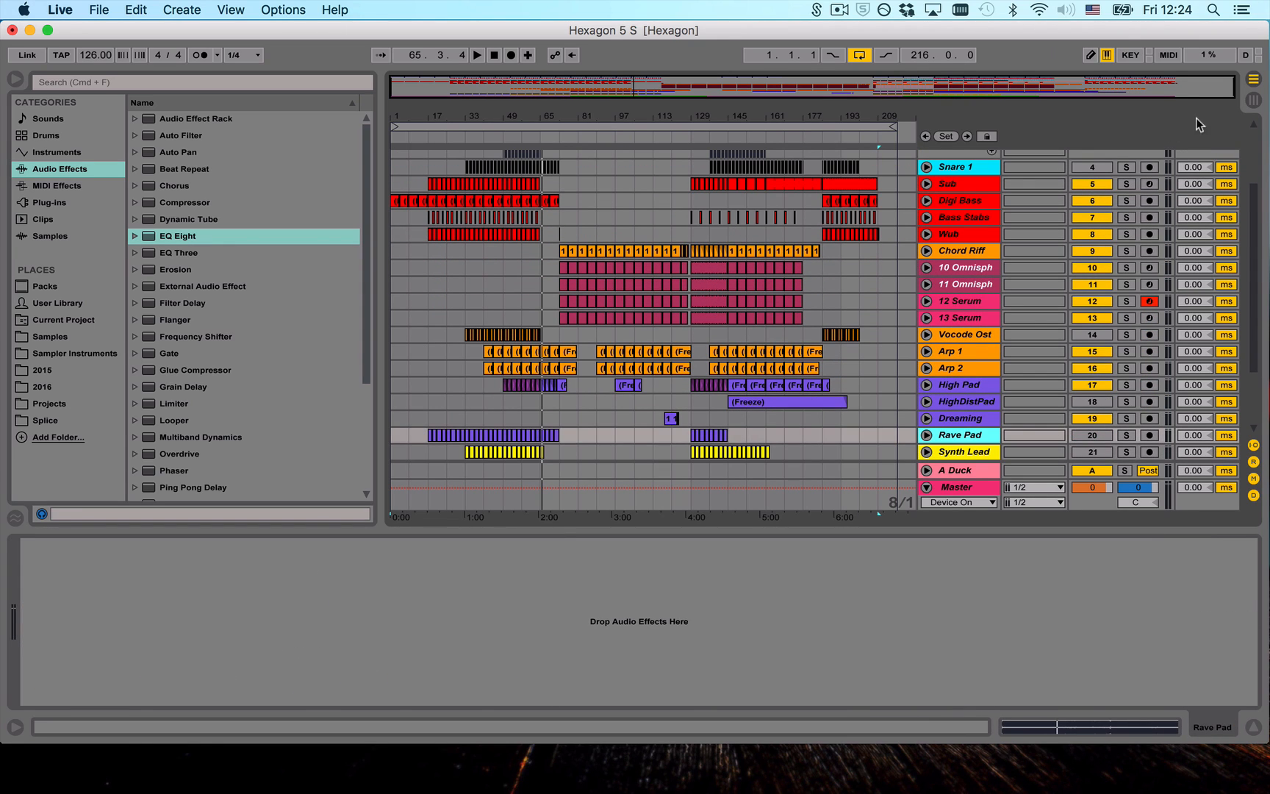
{"action": "scroll", "coordinate": [927, 391], "scroll_direction": "down", "scroll_amount": 5}
{"action": "left_click", "coordinate": [965, 378]}
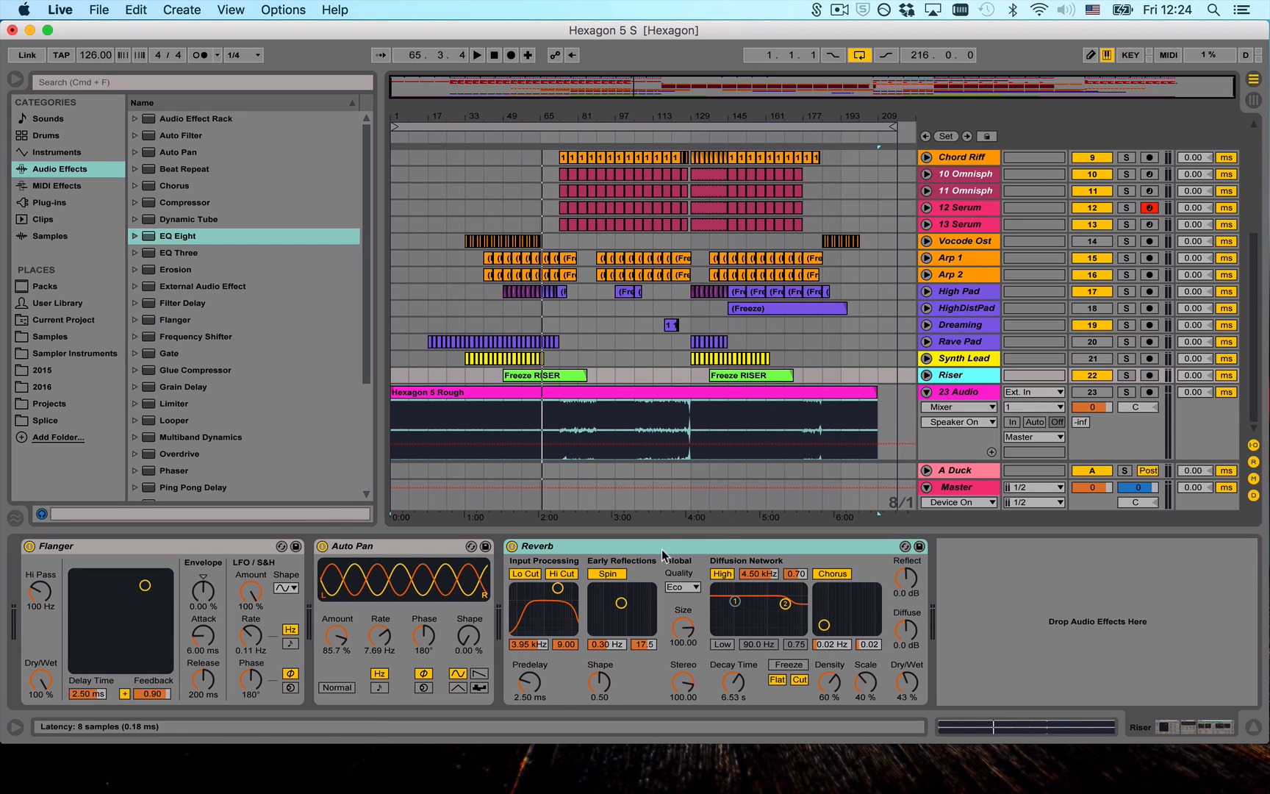
- Hide the device view and fold the Snare2 track
{"action": "left_click", "coordinate": [1253, 726]}
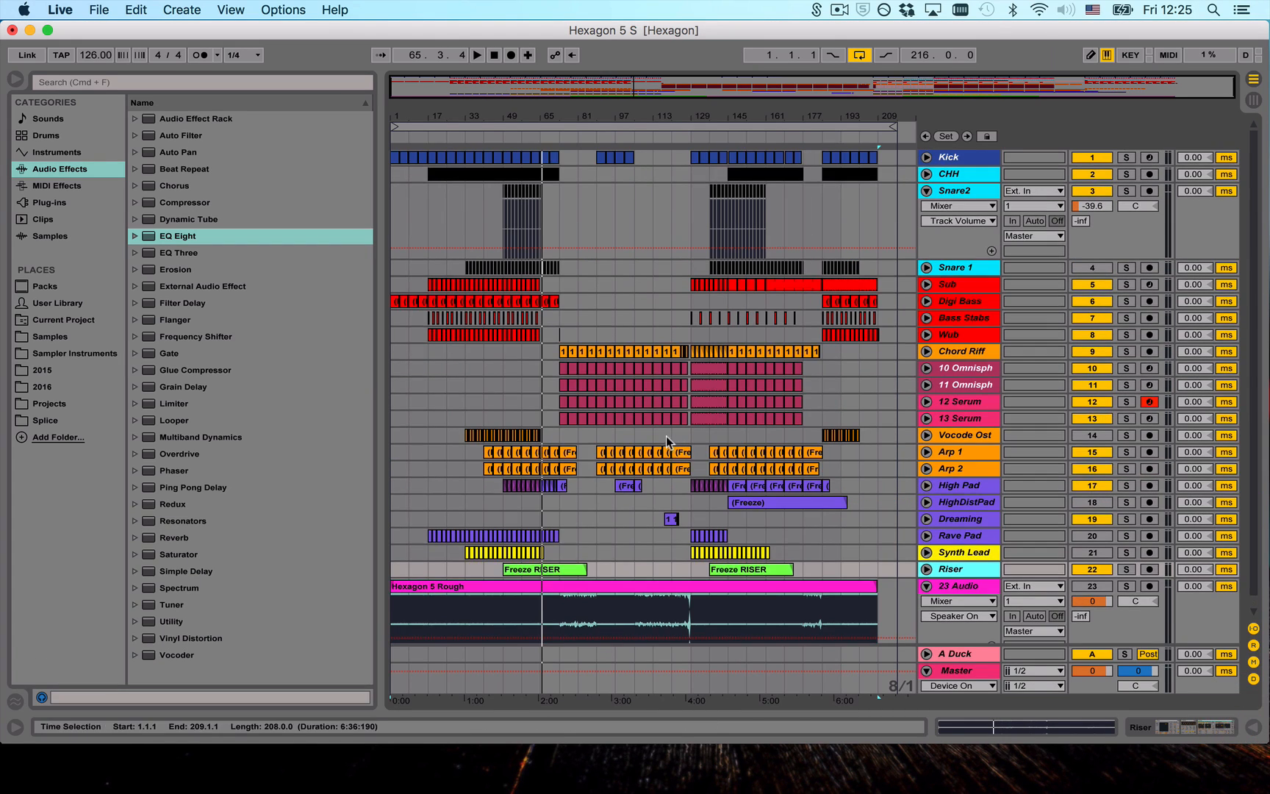
{"action": "left_click", "coordinate": [927, 190]}
- Solo the 23 Audio track and play its Hexagon 5 Rough clip from bar 17
{"action": "left_click", "coordinate": [965, 527]}
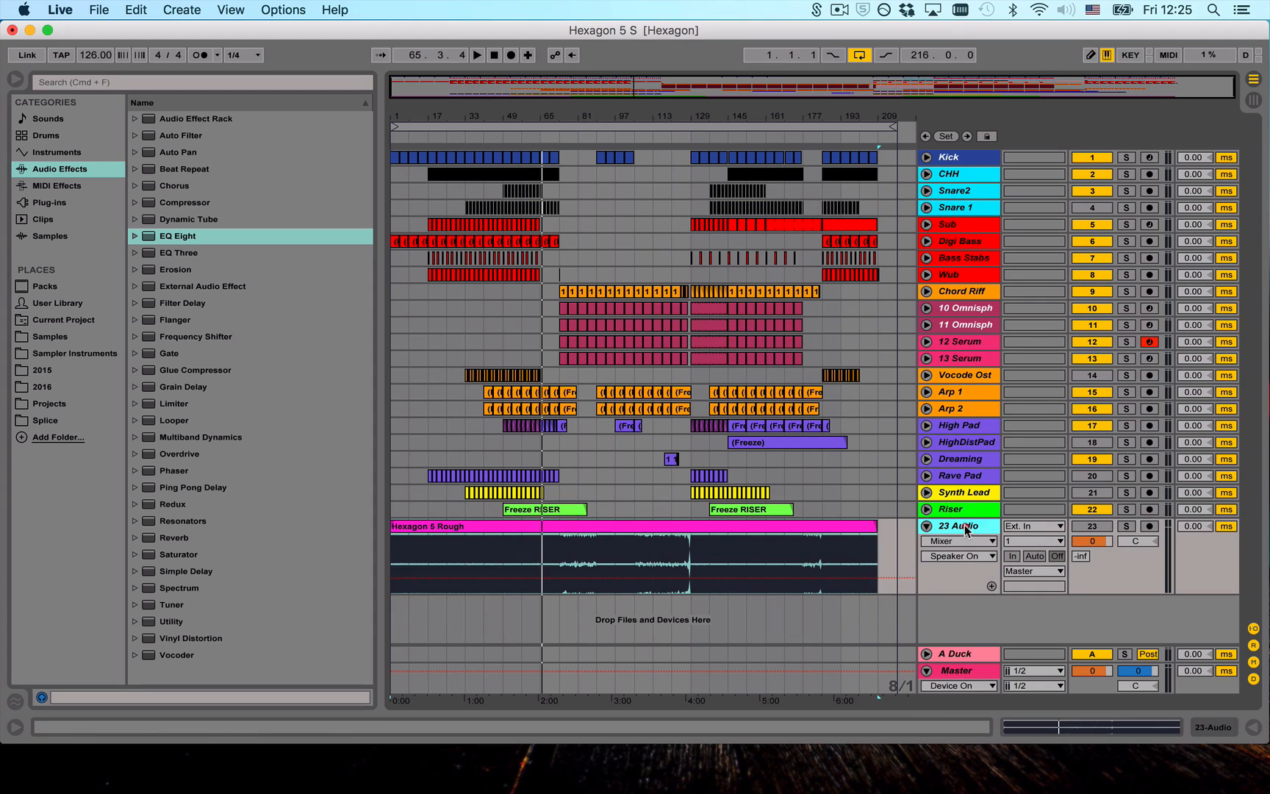
{"action": "left_click", "coordinate": [1126, 527]}
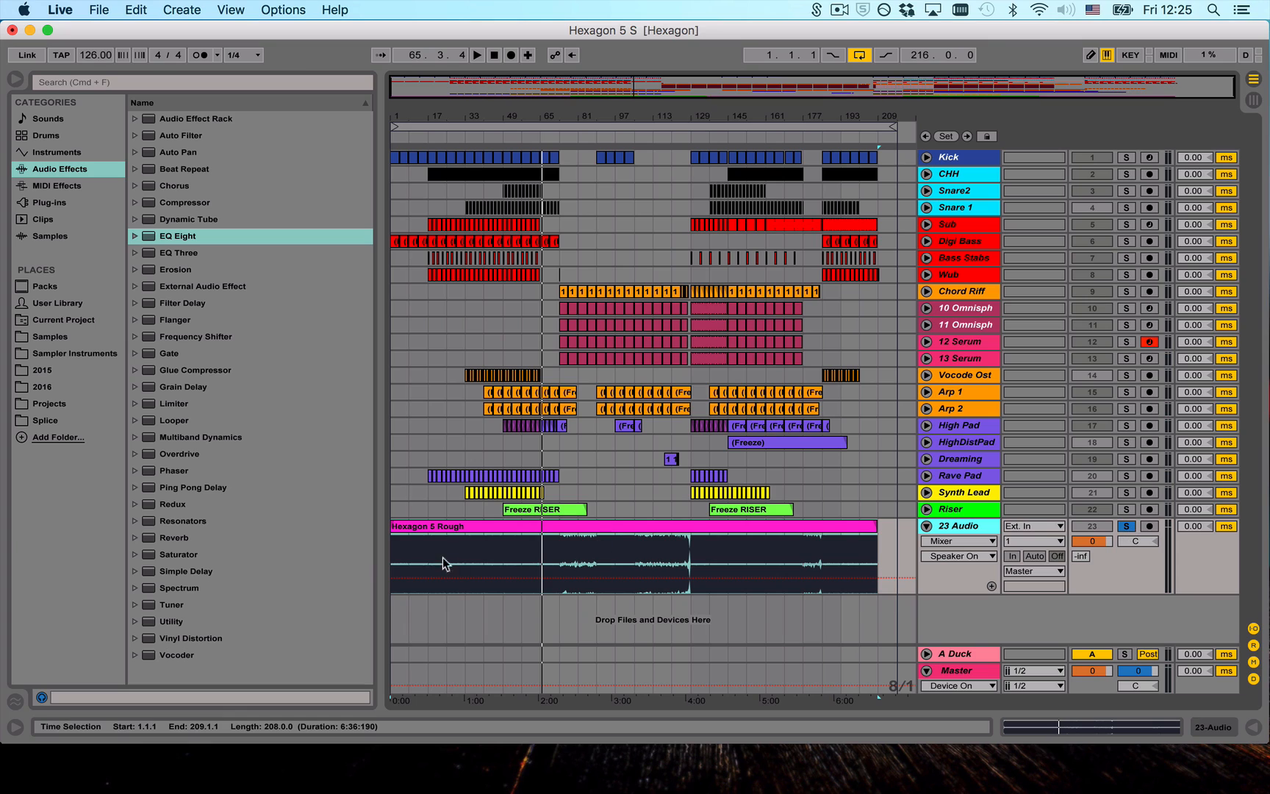
{"action": "left_click", "coordinate": [1125, 526]}
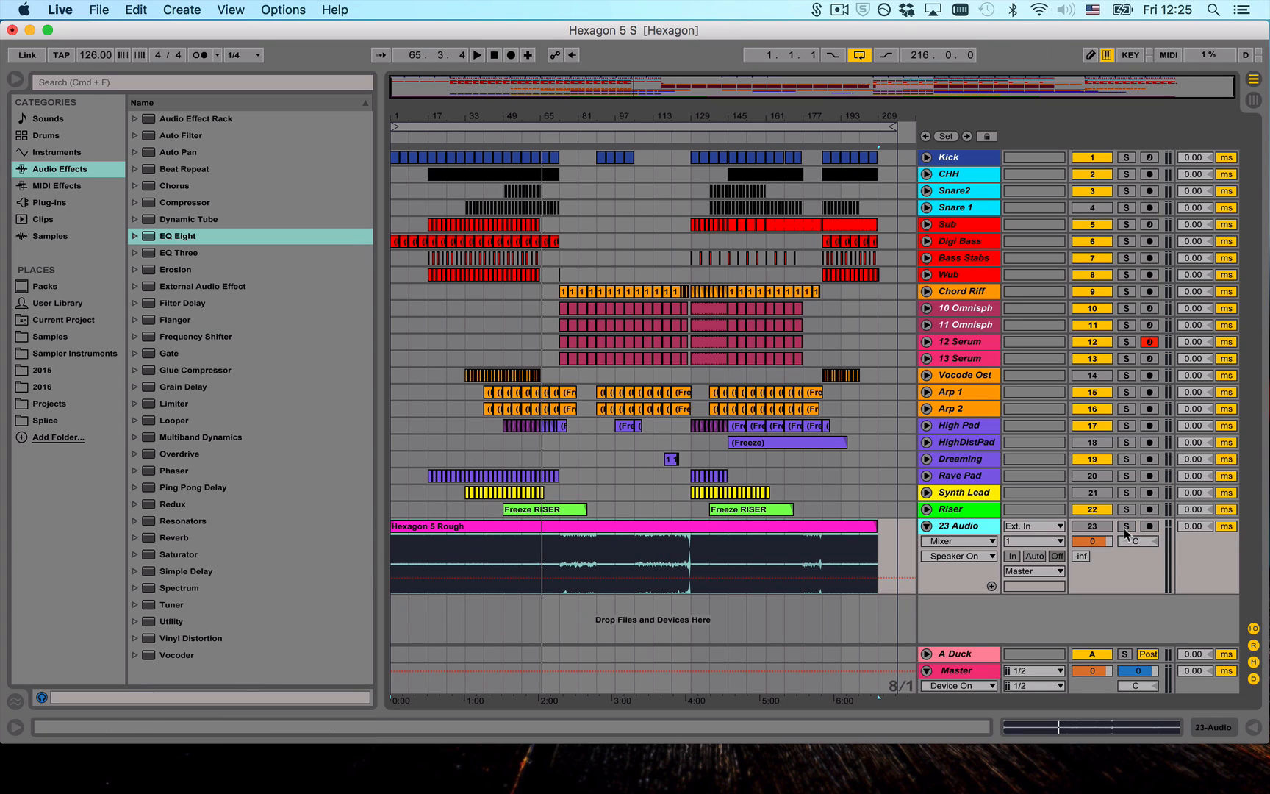
{"action": "left_click", "coordinate": [1126, 526]}
{"action": "left_click", "coordinate": [428, 358]}
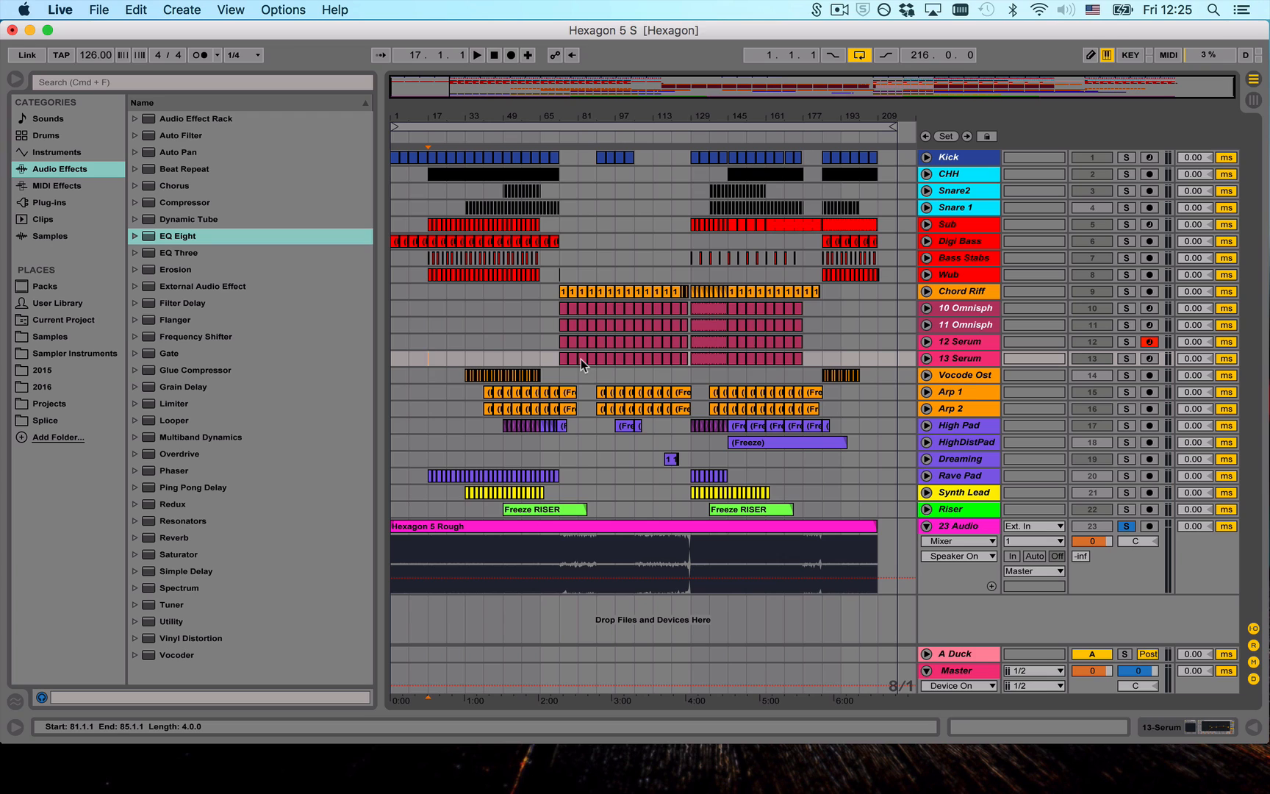
{"action": "key", "text": "space"}
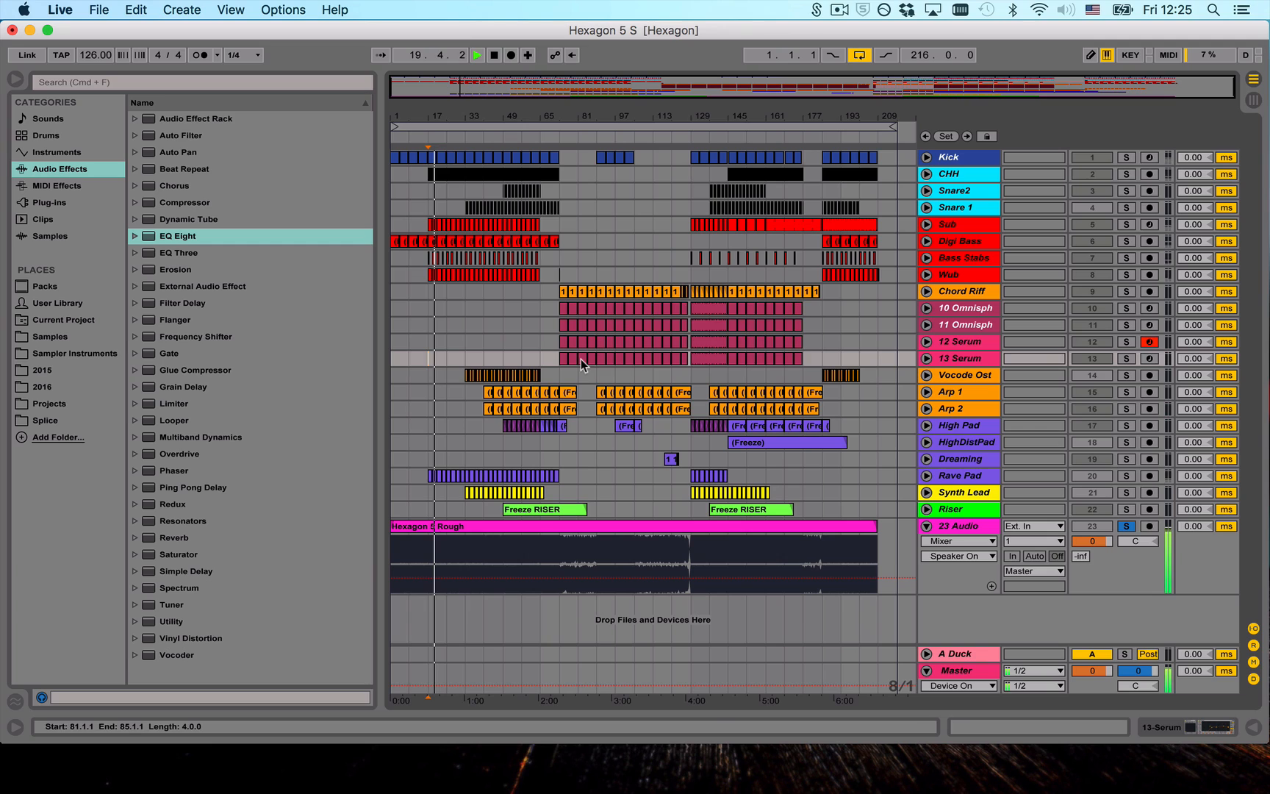
- Play the current arrangement from bar 33 with the 23 Audio solo off
{"action": "left_click", "coordinate": [466, 195]}
{"action": "key", "text": "space"}
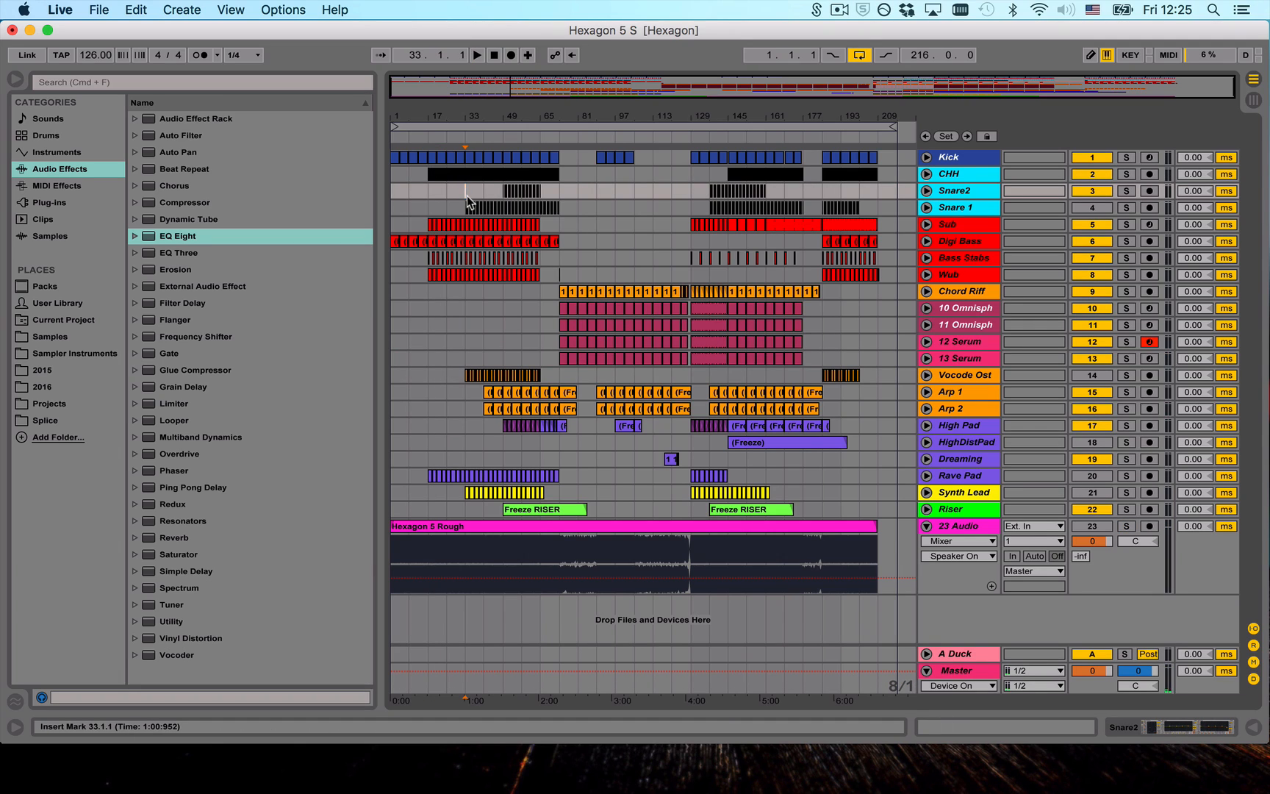
{"action": "key", "text": "space"}
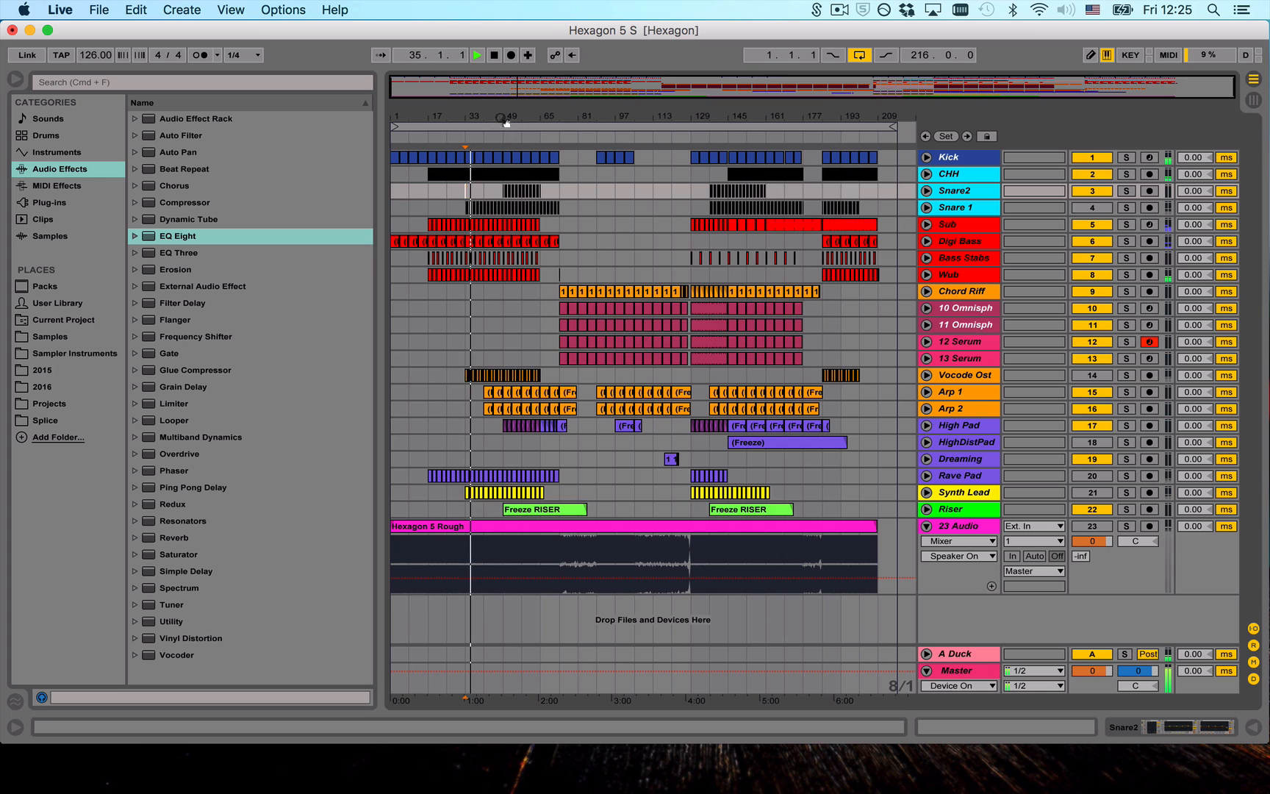
{"action": "left_click_drag", "start_coordinate": [506, 118], "coordinate": [600, 132]}
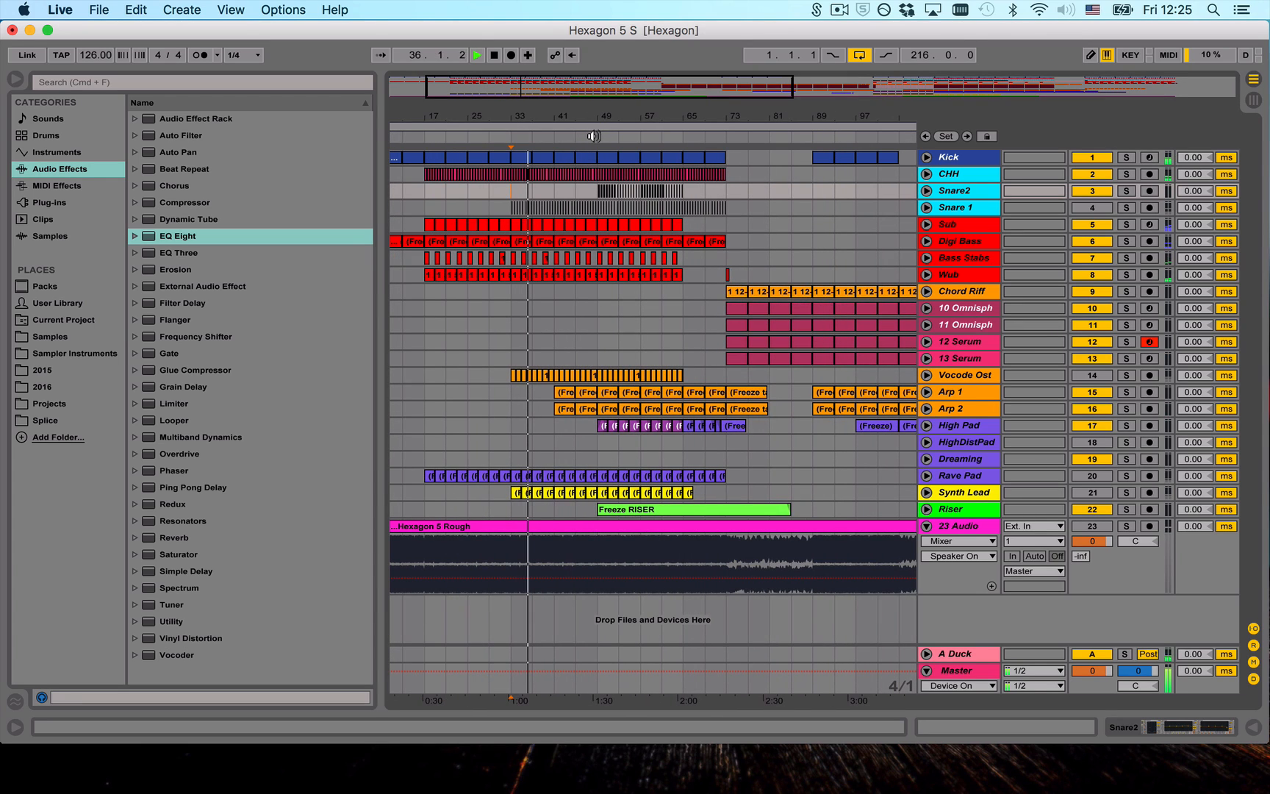
{"action": "left_click", "coordinate": [551, 137]}
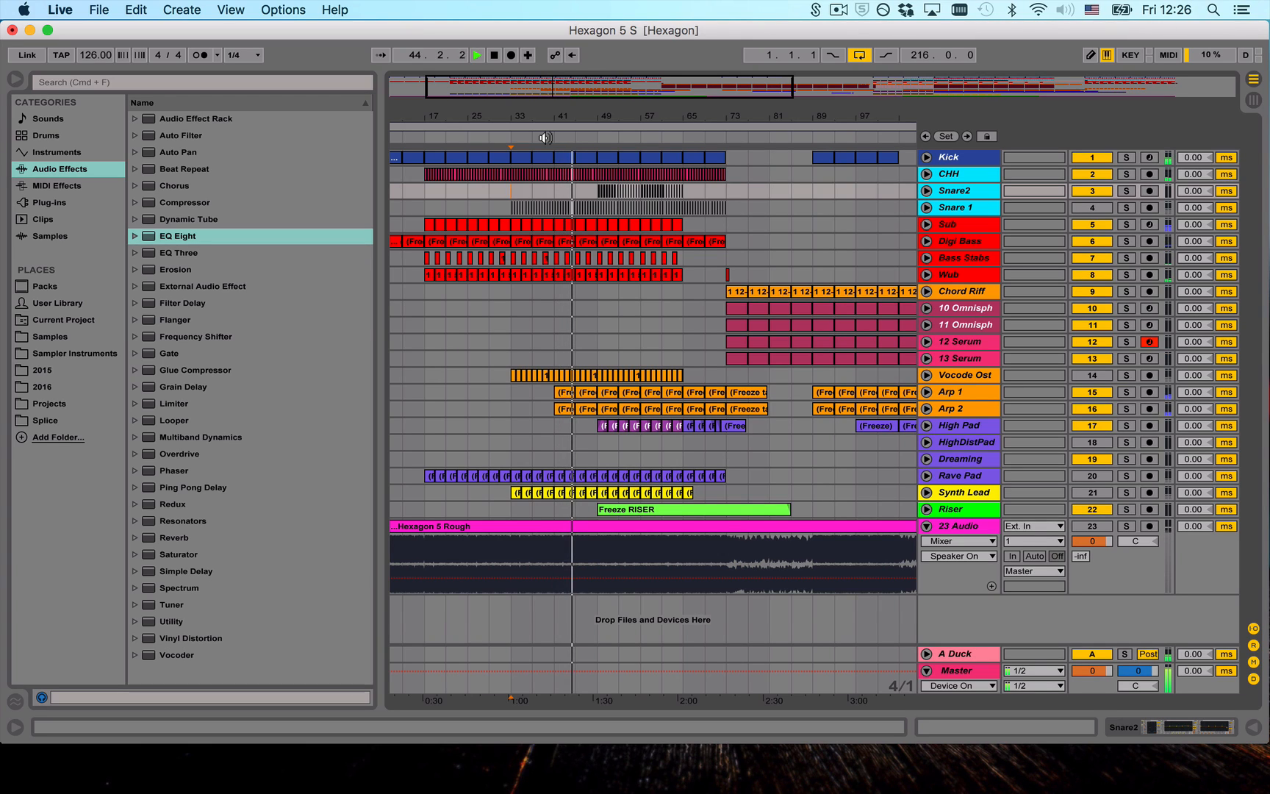
- Toggle the 23 Audio solo on and off during playback to compare the rough mix with the current arrangement
{"action": "key", "text": "s"}
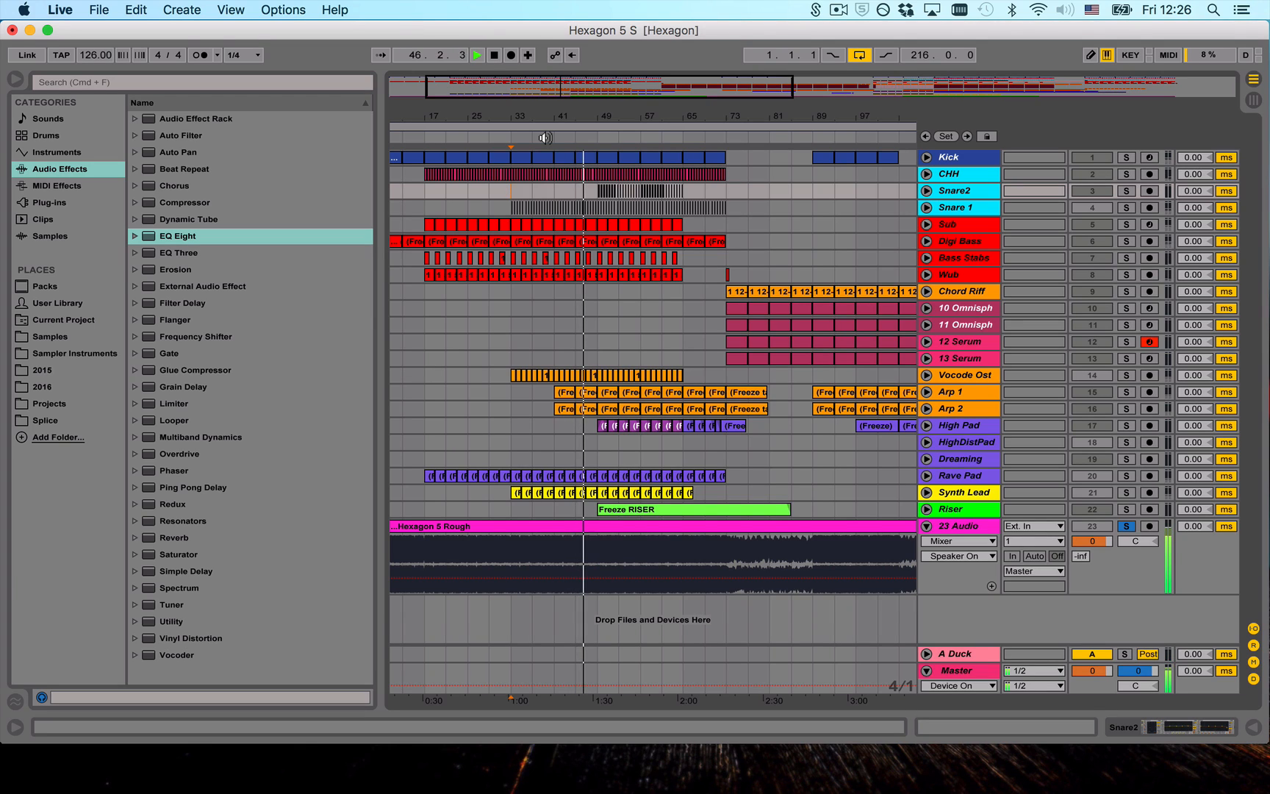
{"action": "key", "text": "s"}
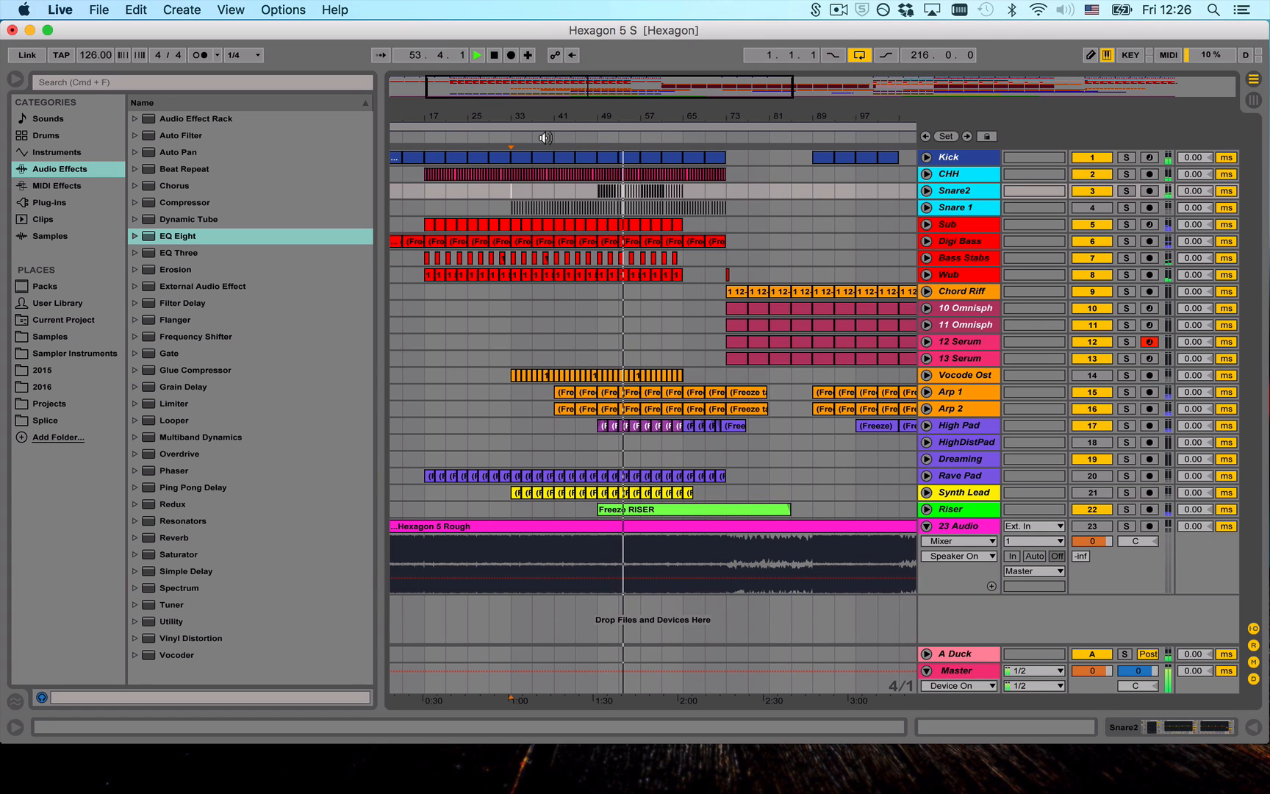
{"action": "key", "text": "s"}
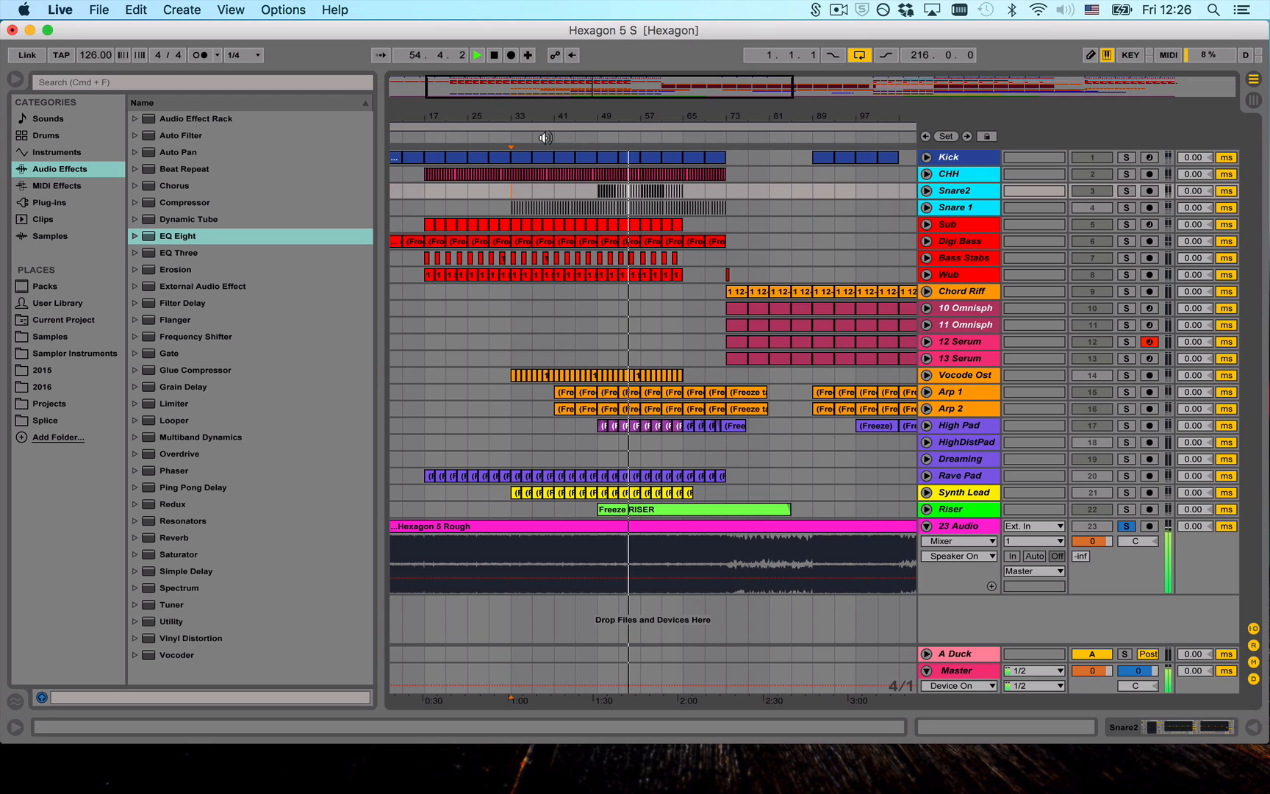
{"action": "key", "text": "s"}
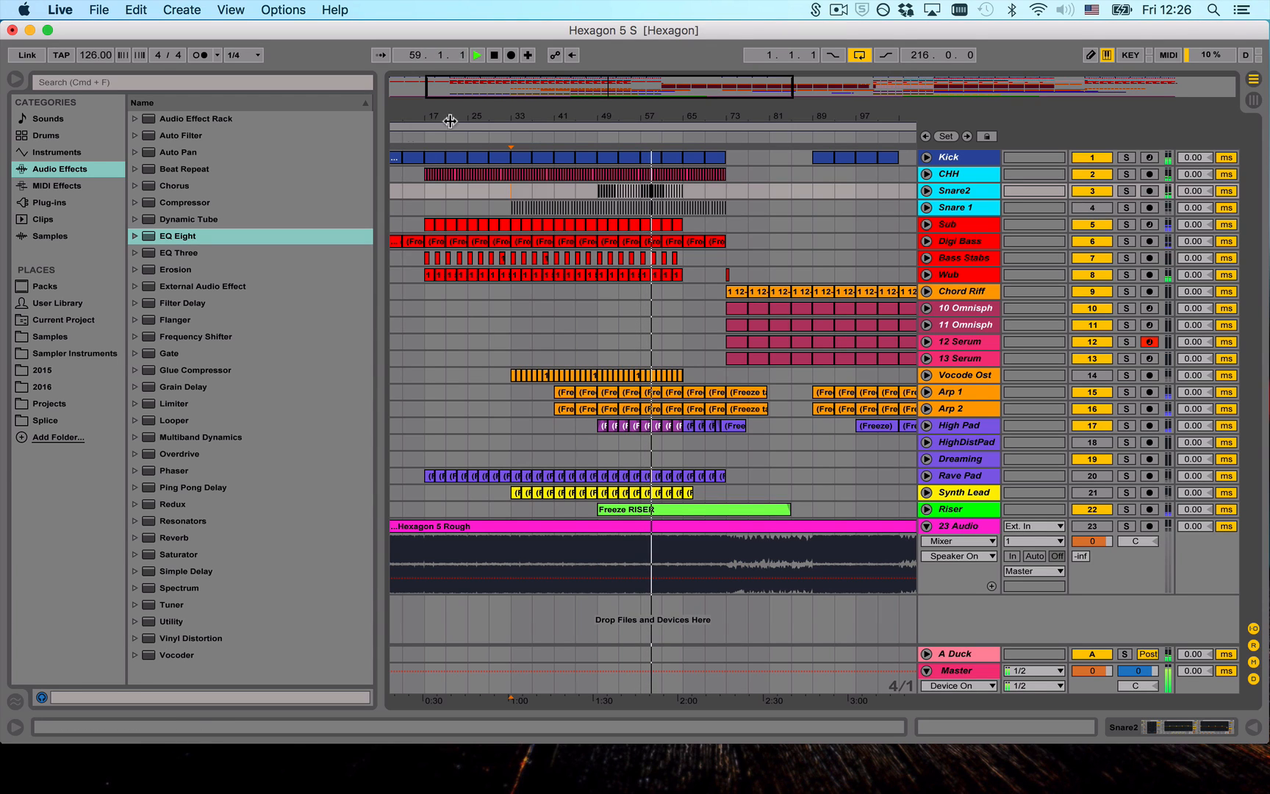
- Unfold the Chord Riff track and audition it soloed from bar 89, turning its solo off again
{"action": "left_click_drag", "start_coordinate": [823, 115], "coordinate": [823, 66]}
{"action": "left_click", "coordinate": [600, 155]}
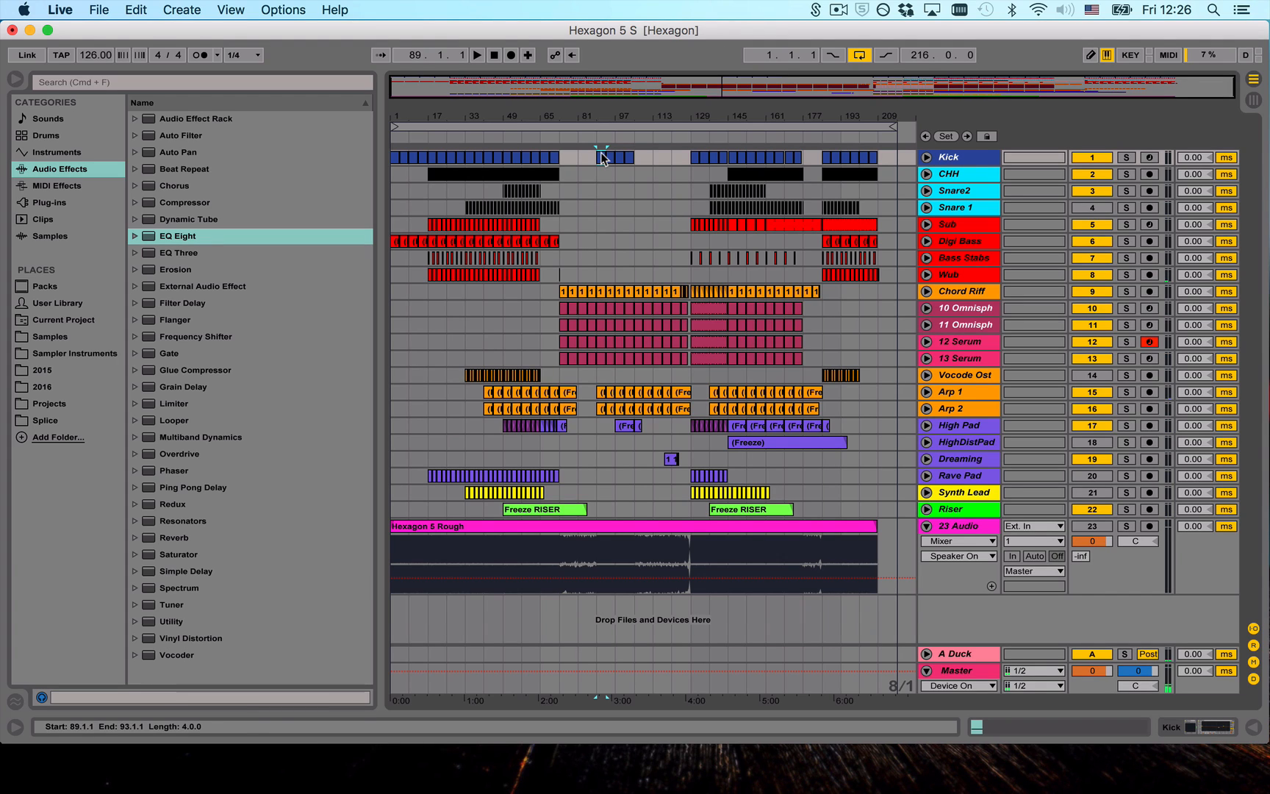
{"action": "left_click", "coordinate": [926, 291]}
{"action": "left_click", "coordinate": [1127, 292]}
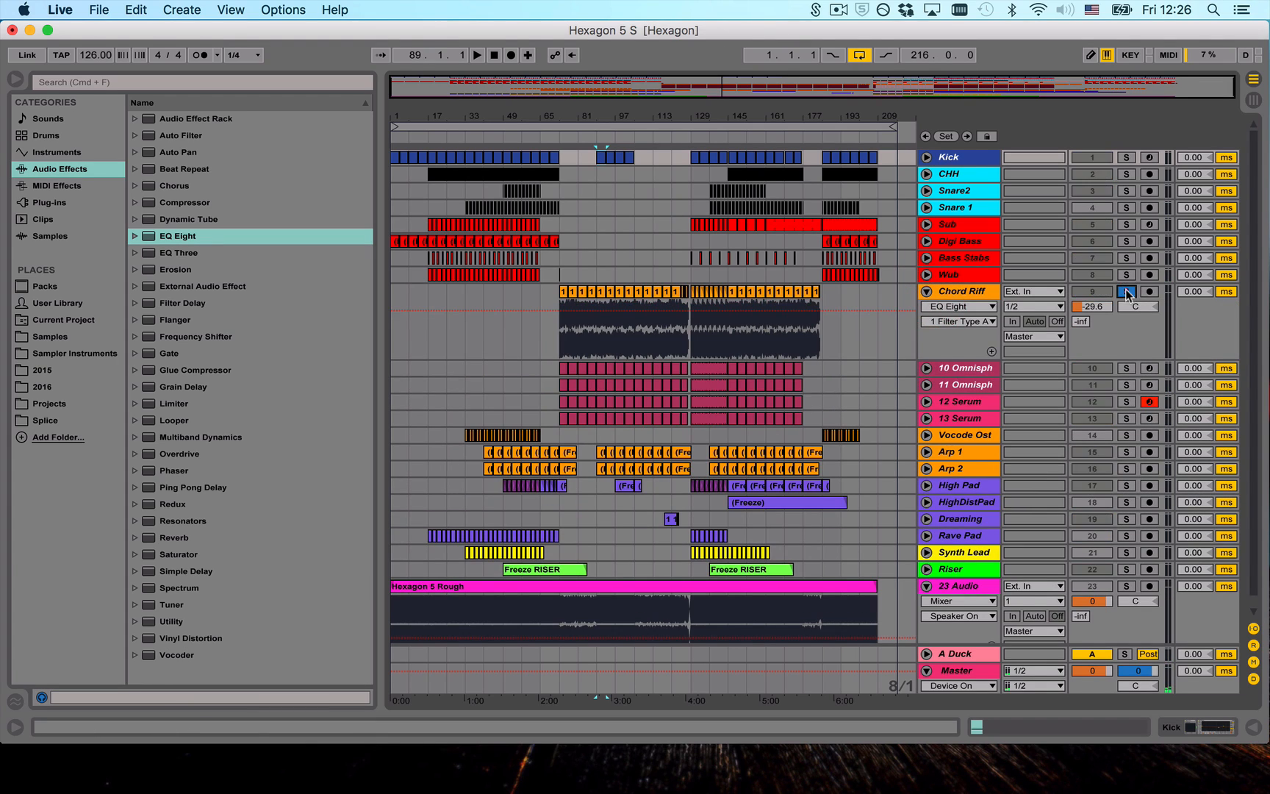
{"action": "key", "text": "space"}
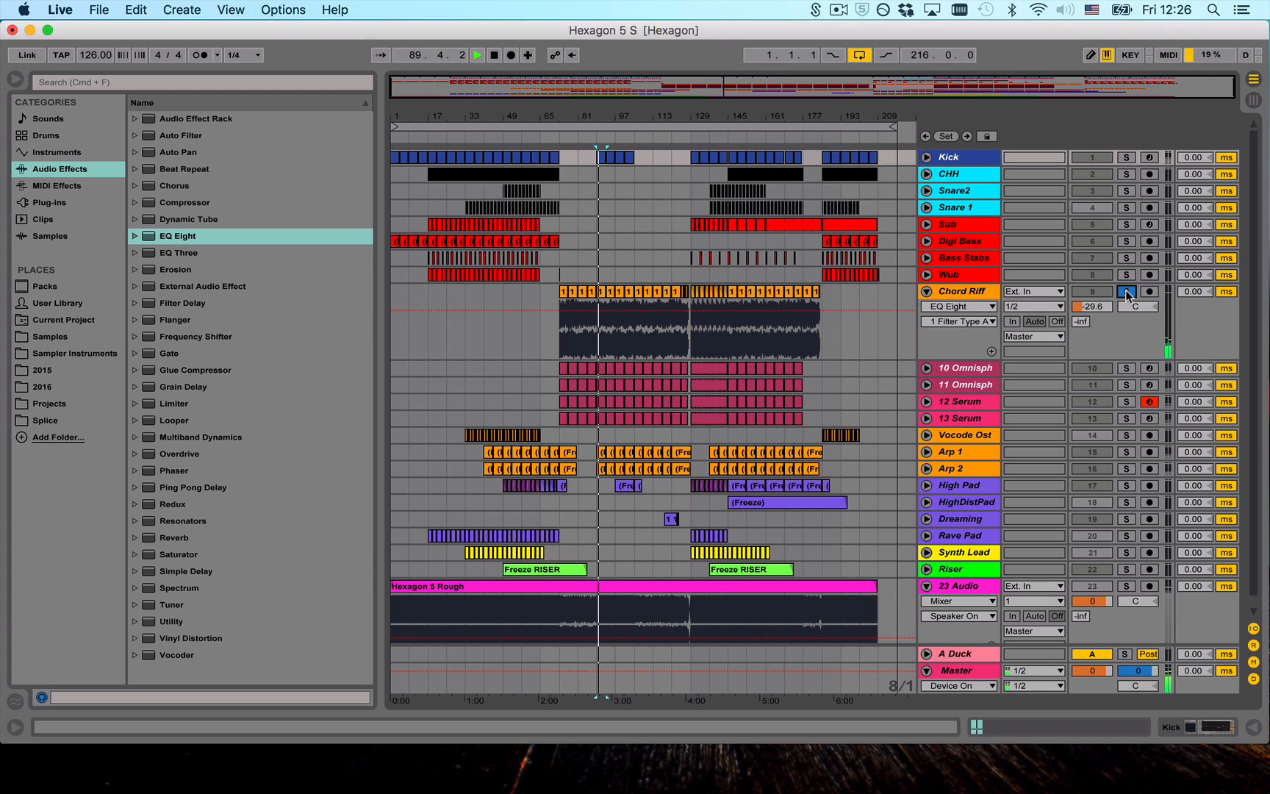
{"action": "key", "text": "space"}
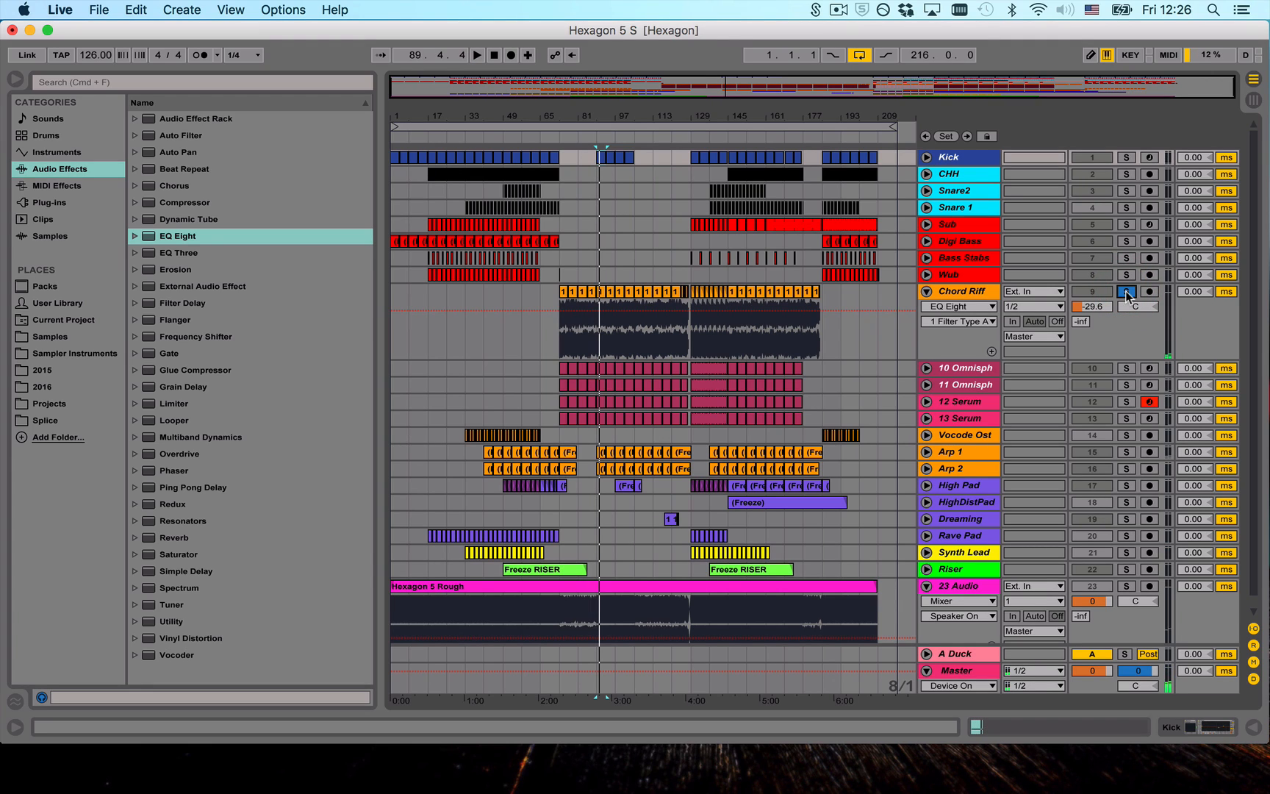
{"action": "left_click", "coordinate": [1127, 291]}
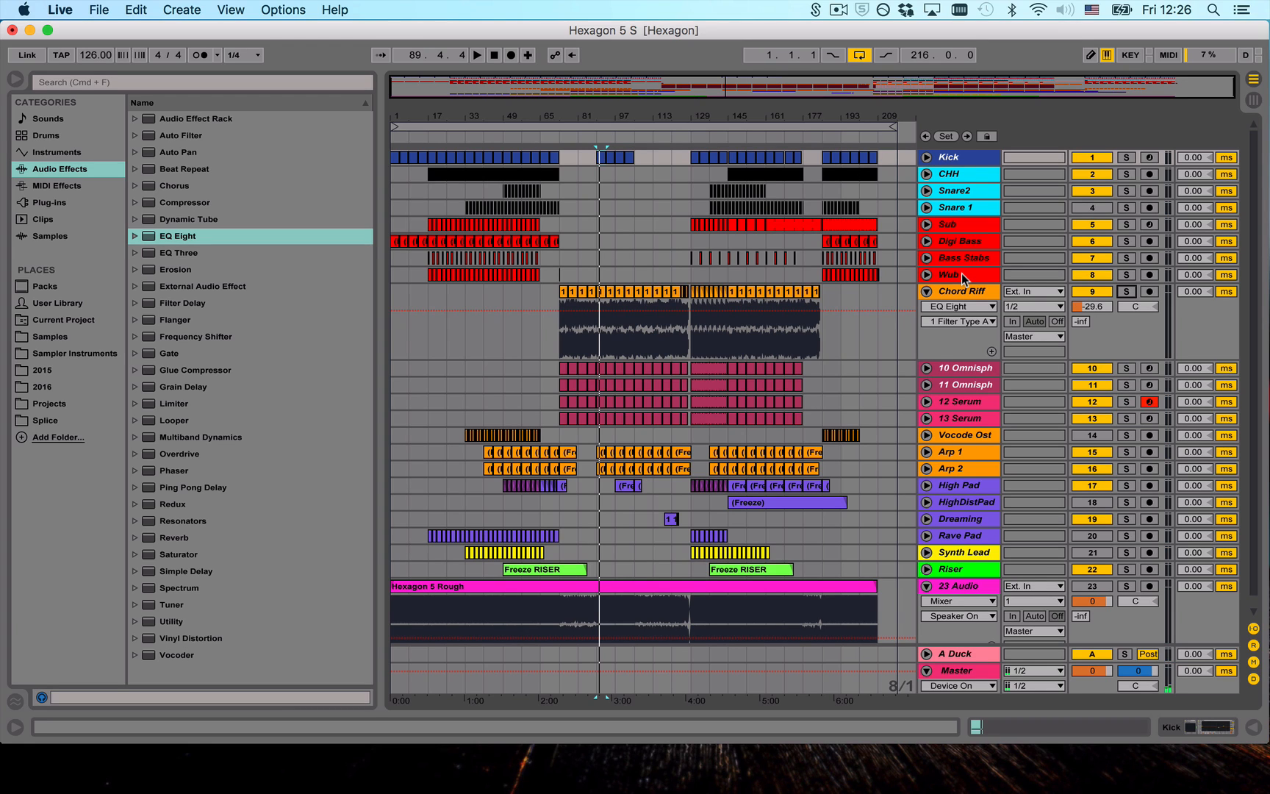
- Audition the 10 Omnisphere through 13 Serum tracks soloed together from bar 89, turning their solos off again
{"action": "left_click", "coordinate": [926, 369]}
{"action": "left_click", "coordinate": [926, 369]}
{"action": "left_click", "coordinate": [951, 367]}
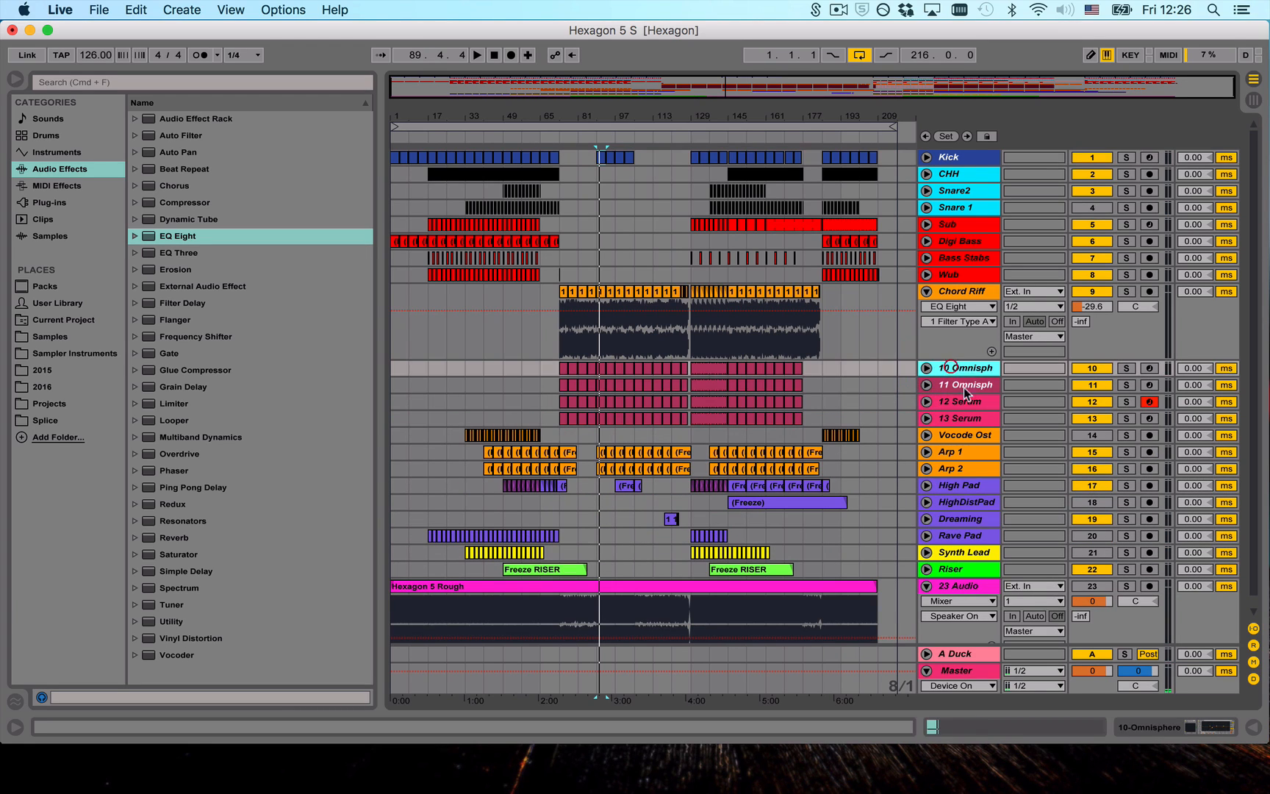
{"action": "left_click", "coordinate": [960, 418], "text": "shift"}
{"action": "left_click", "coordinate": [1128, 367]}
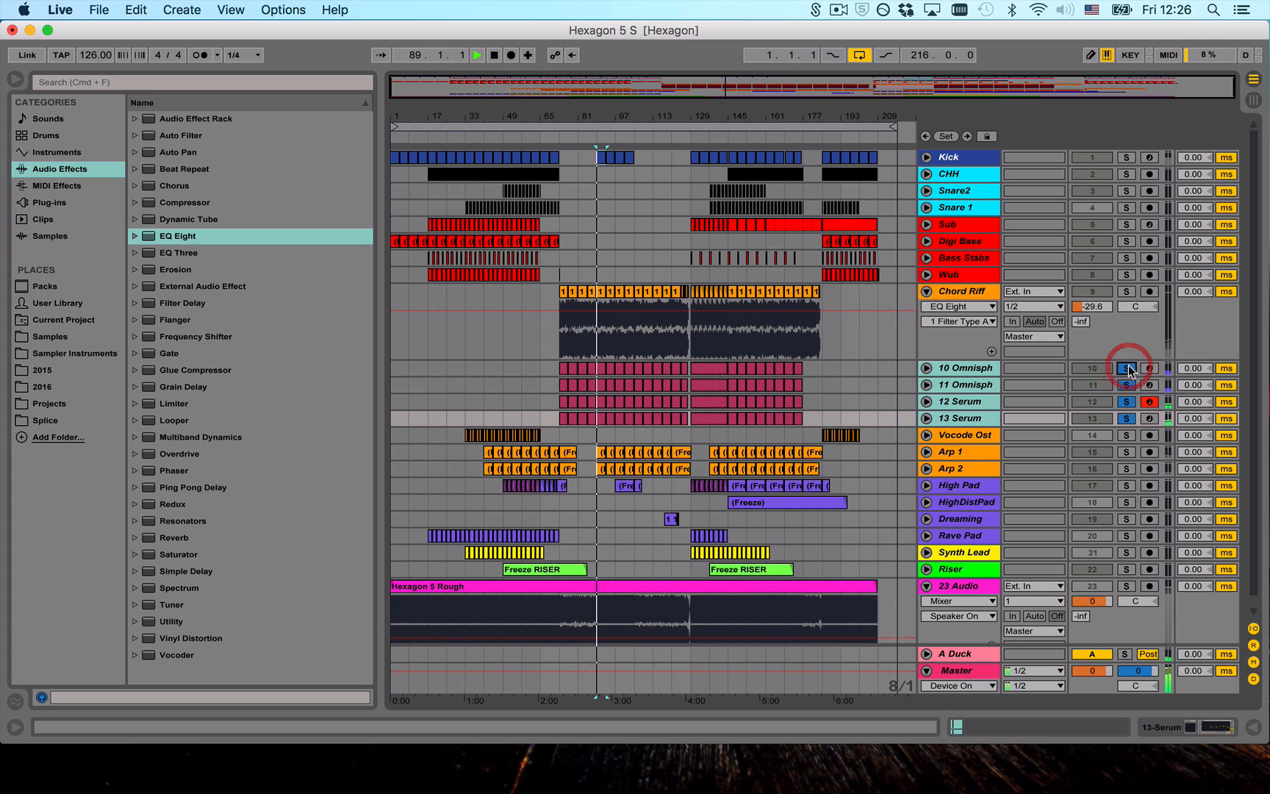
{"action": "key", "text": "space"}
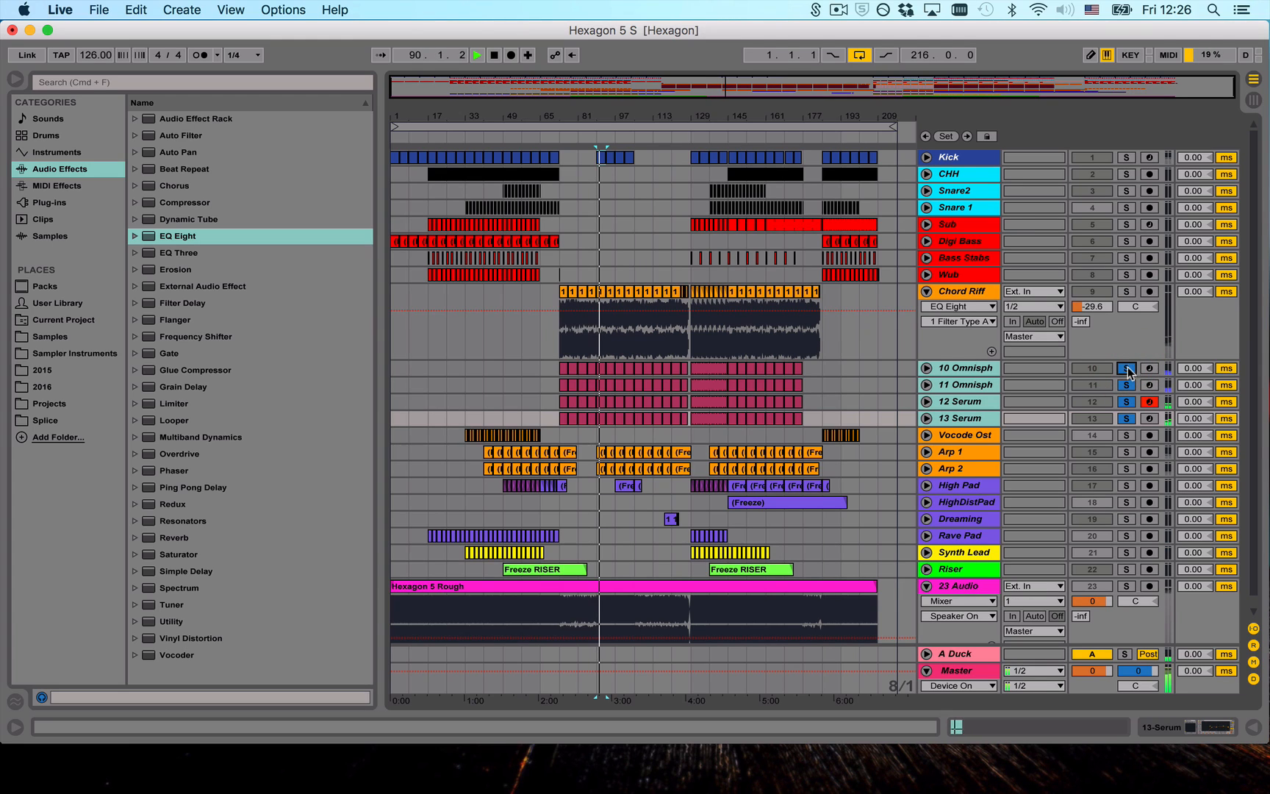
{"action": "key", "text": "space"}
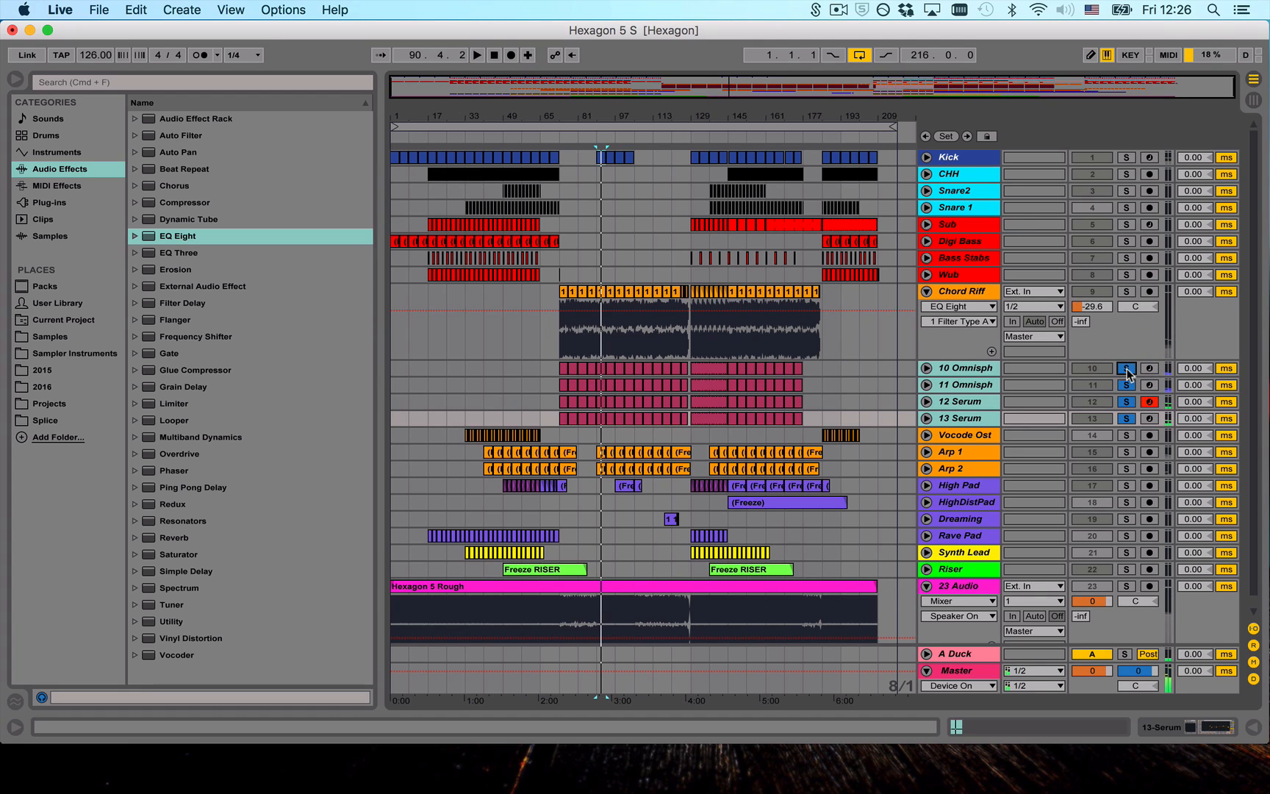
{"action": "left_click", "coordinate": [1127, 368]}
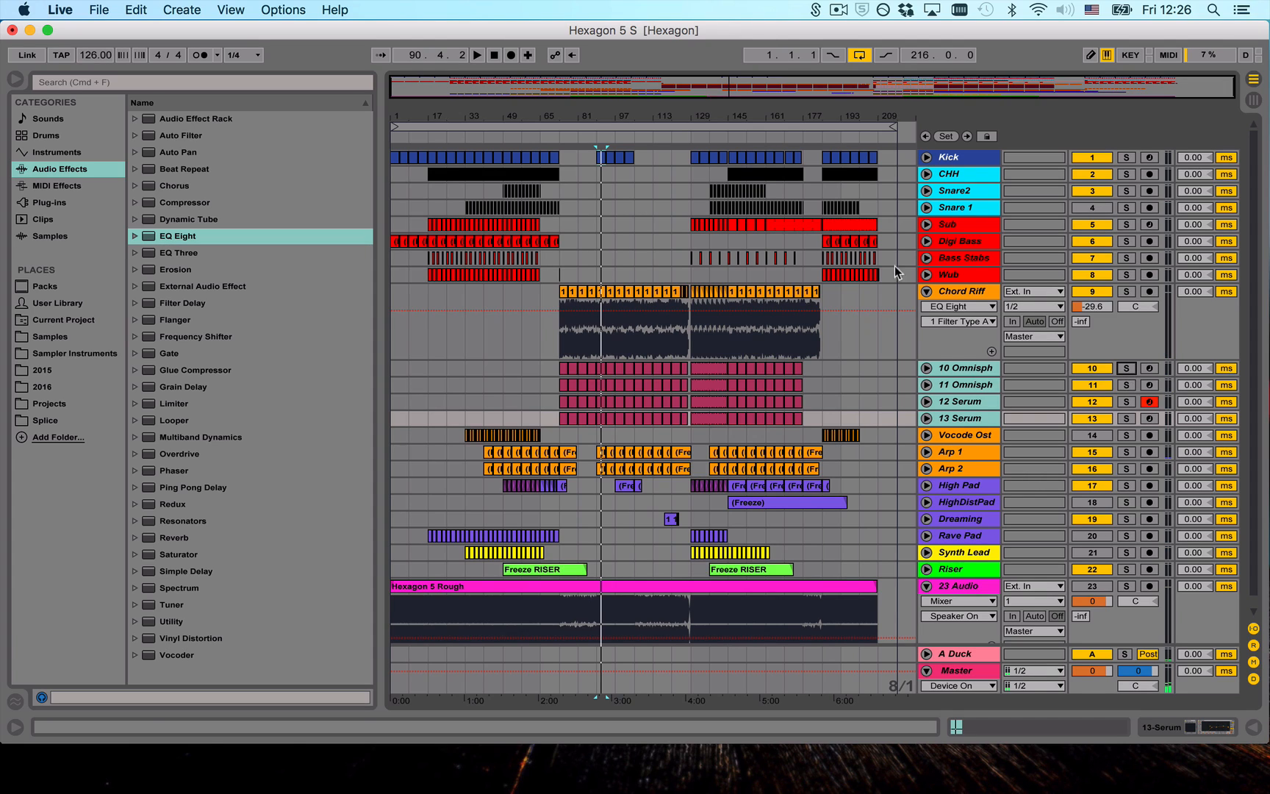
- Play the full arrangement from the Kick clip at bar 89
{"action": "left_click", "coordinate": [603, 157]}
{"action": "key", "text": "space"}
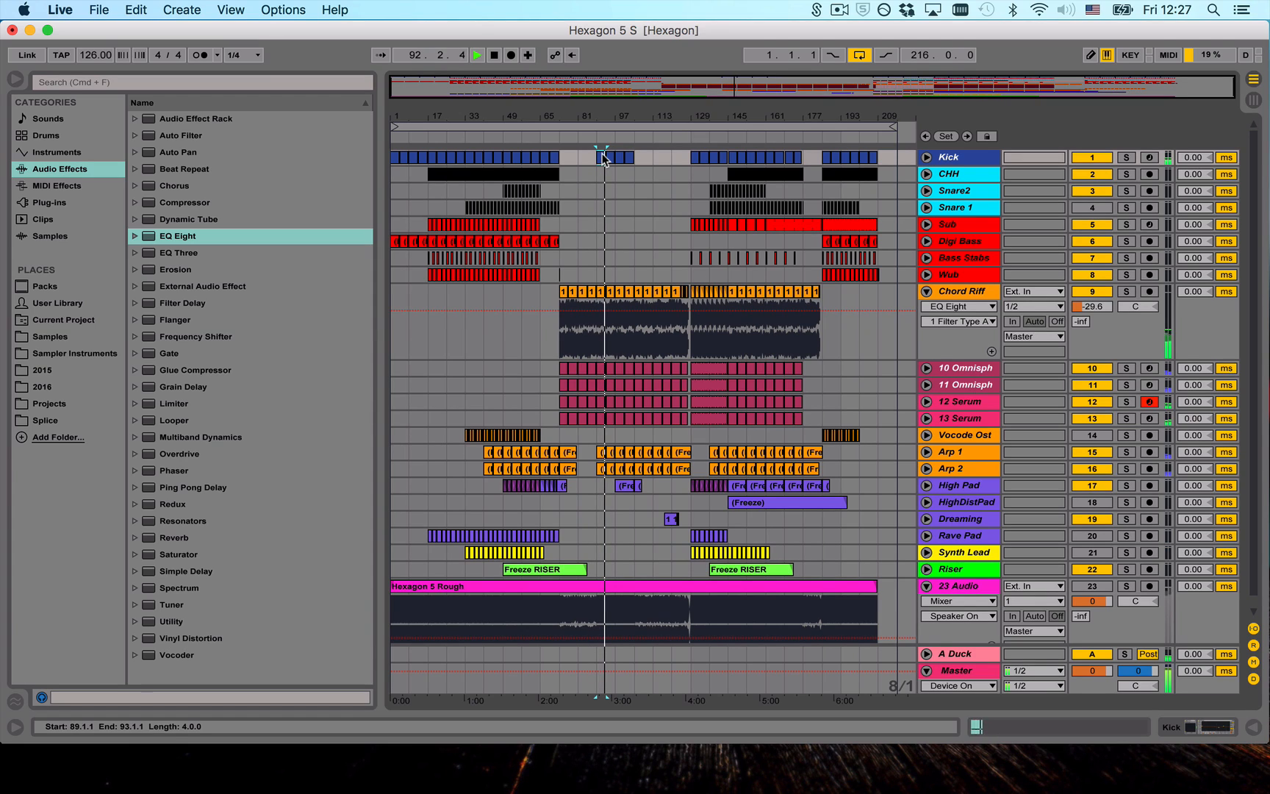
- Compare the rough mix with the arrangement by toggling the 23 Audio solo during playback, continuing from bar 89 and again from bar 129
{"action": "key", "text": "s"}
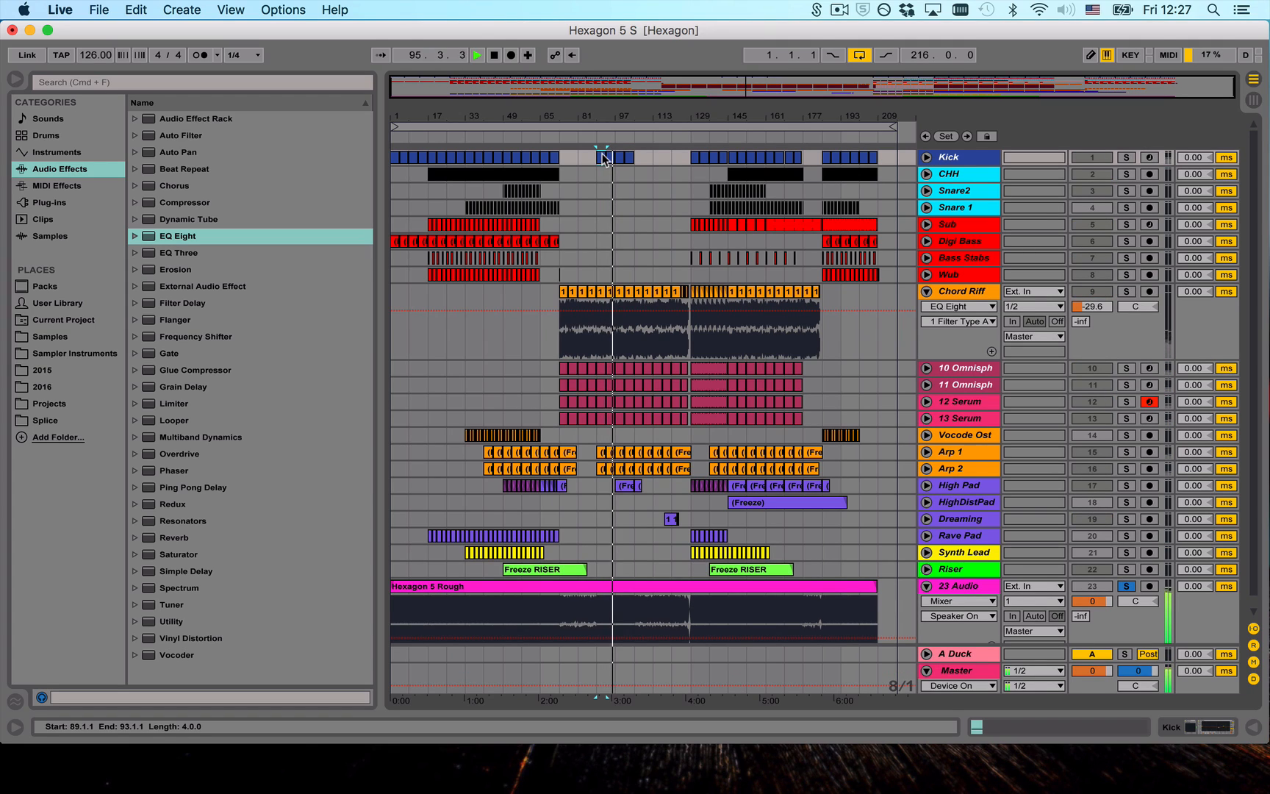
{"action": "key", "text": "s"}
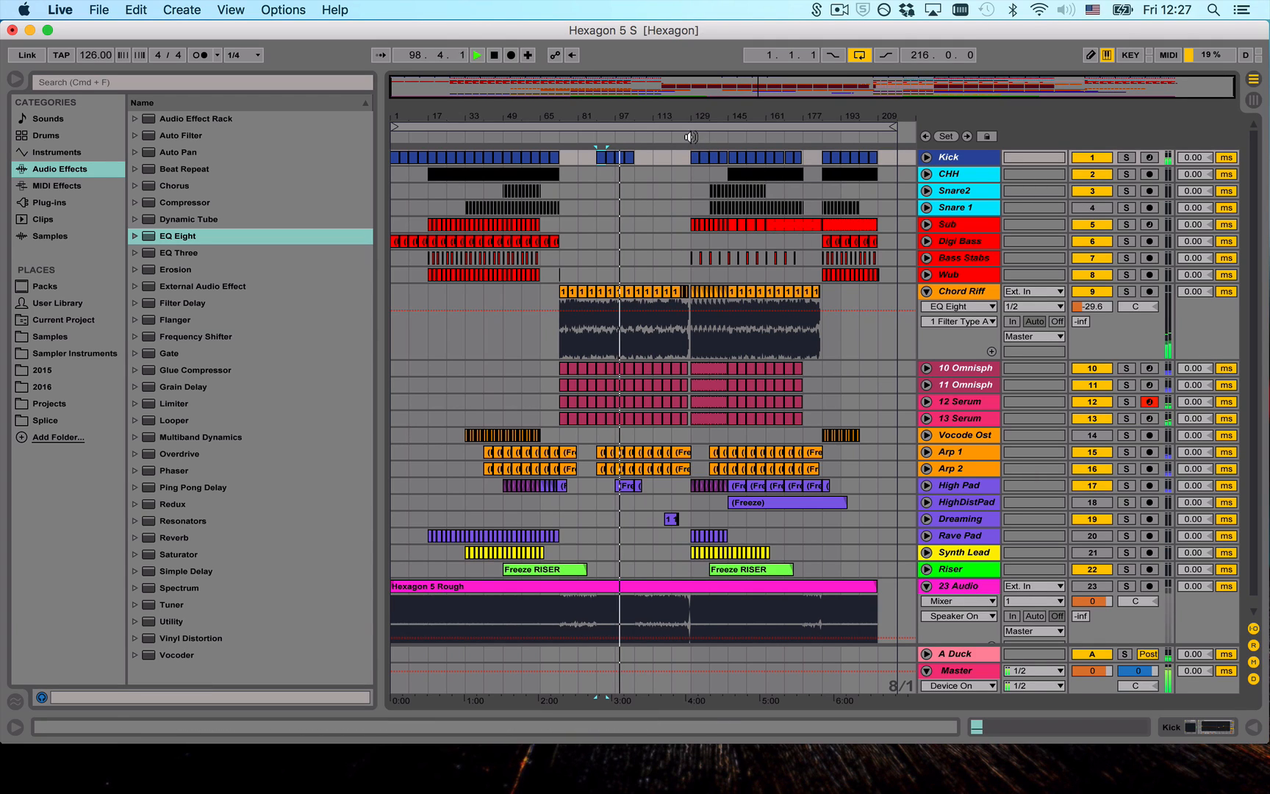
{"action": "left_click", "coordinate": [693, 153]}
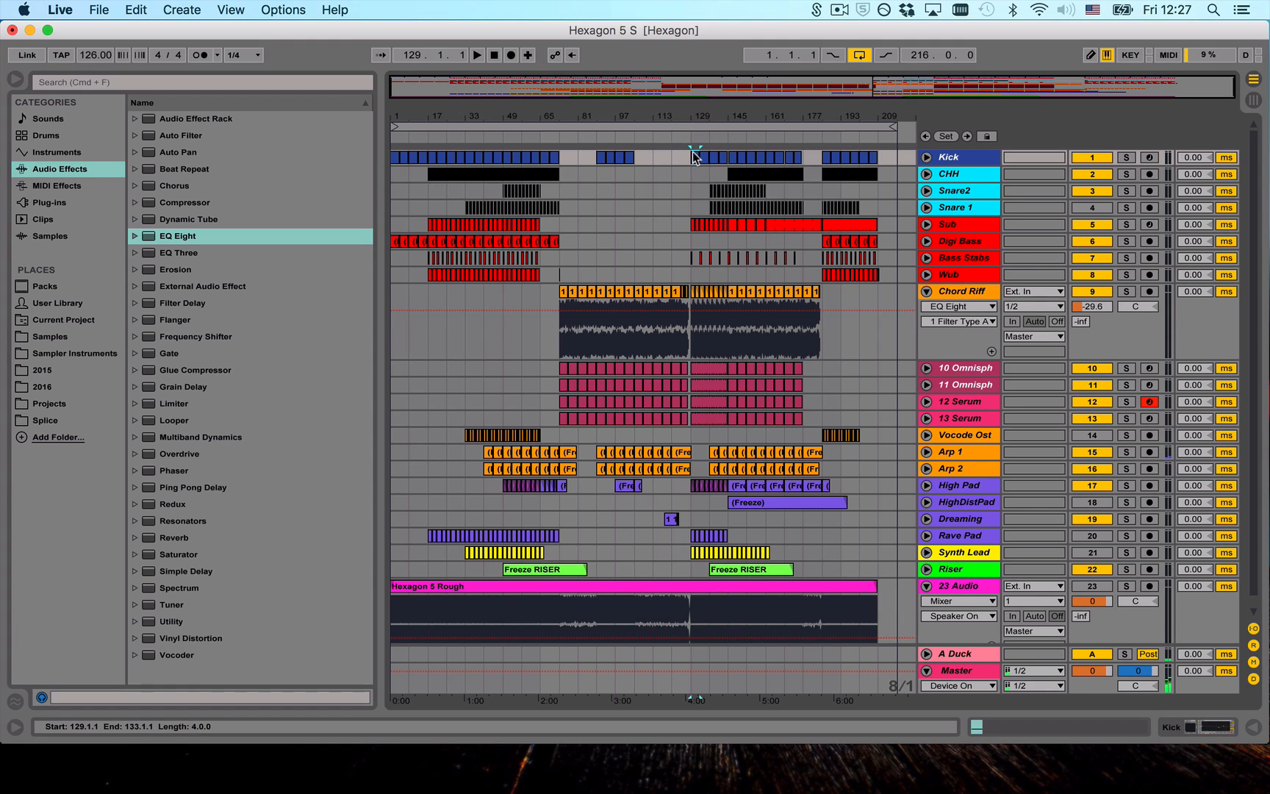
{"action": "key", "text": "space"}
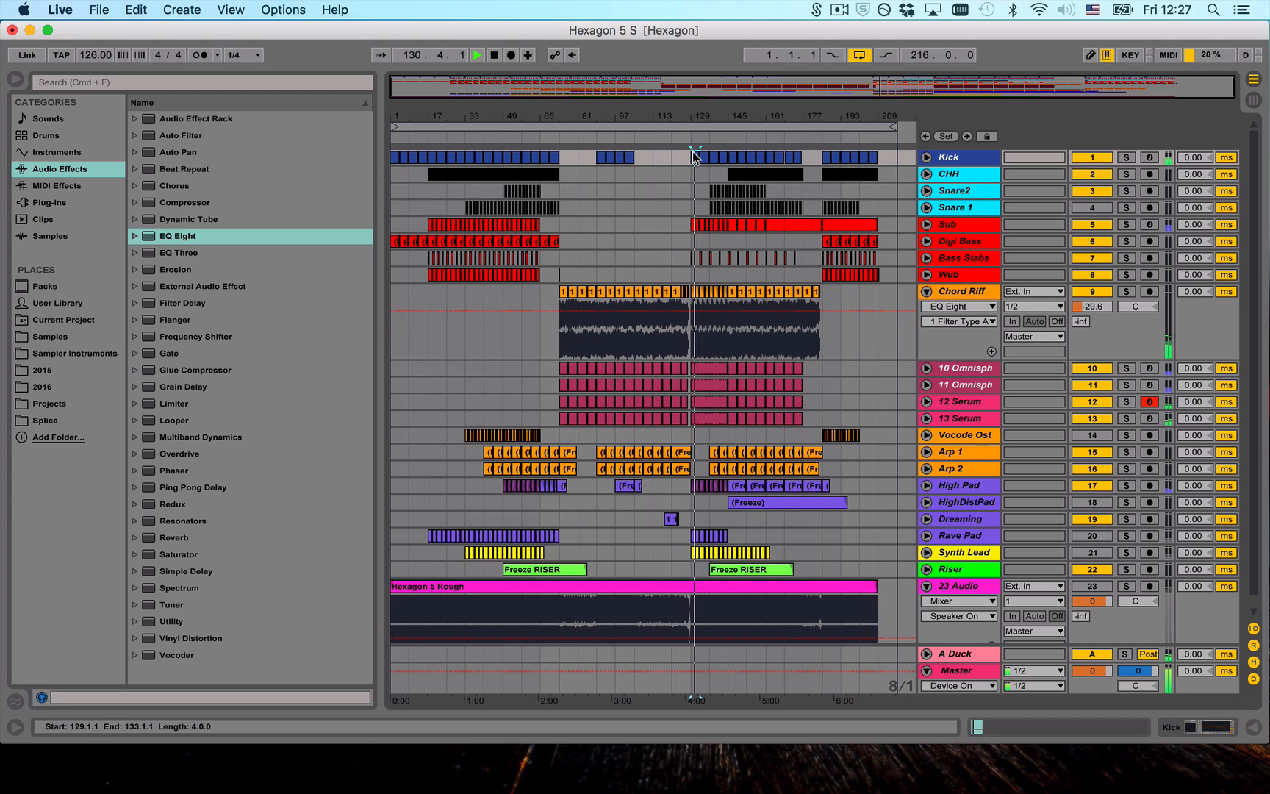
{"action": "left_click", "coordinate": [779, 229]}
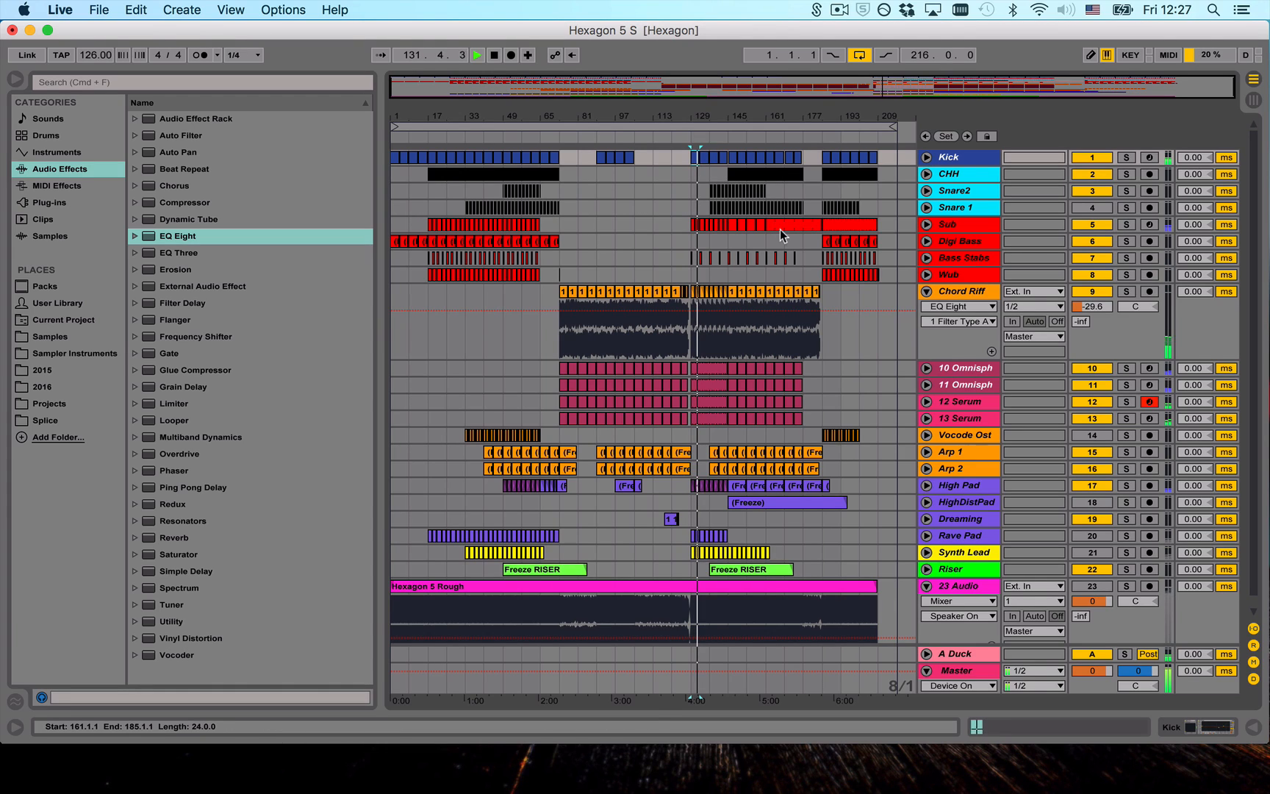
{"action": "key", "text": "s"}
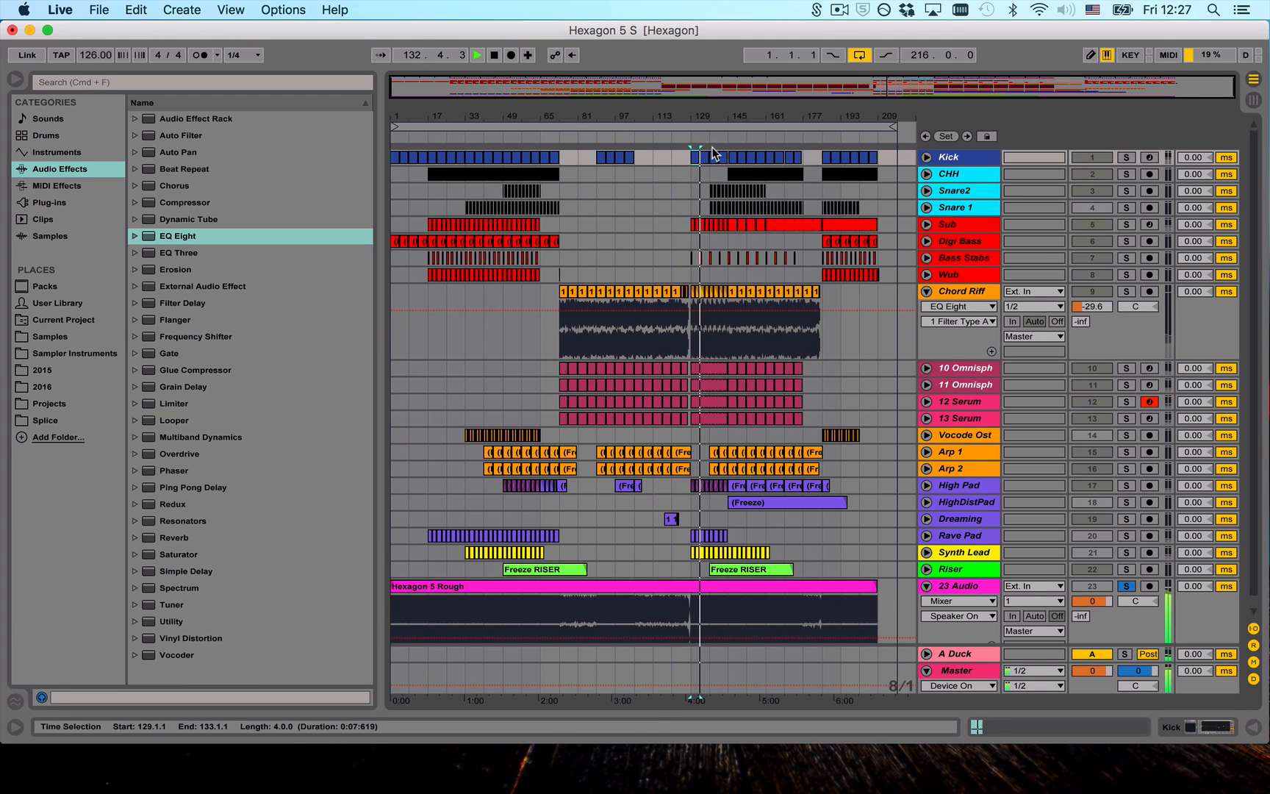
{"action": "key", "text": "s"}
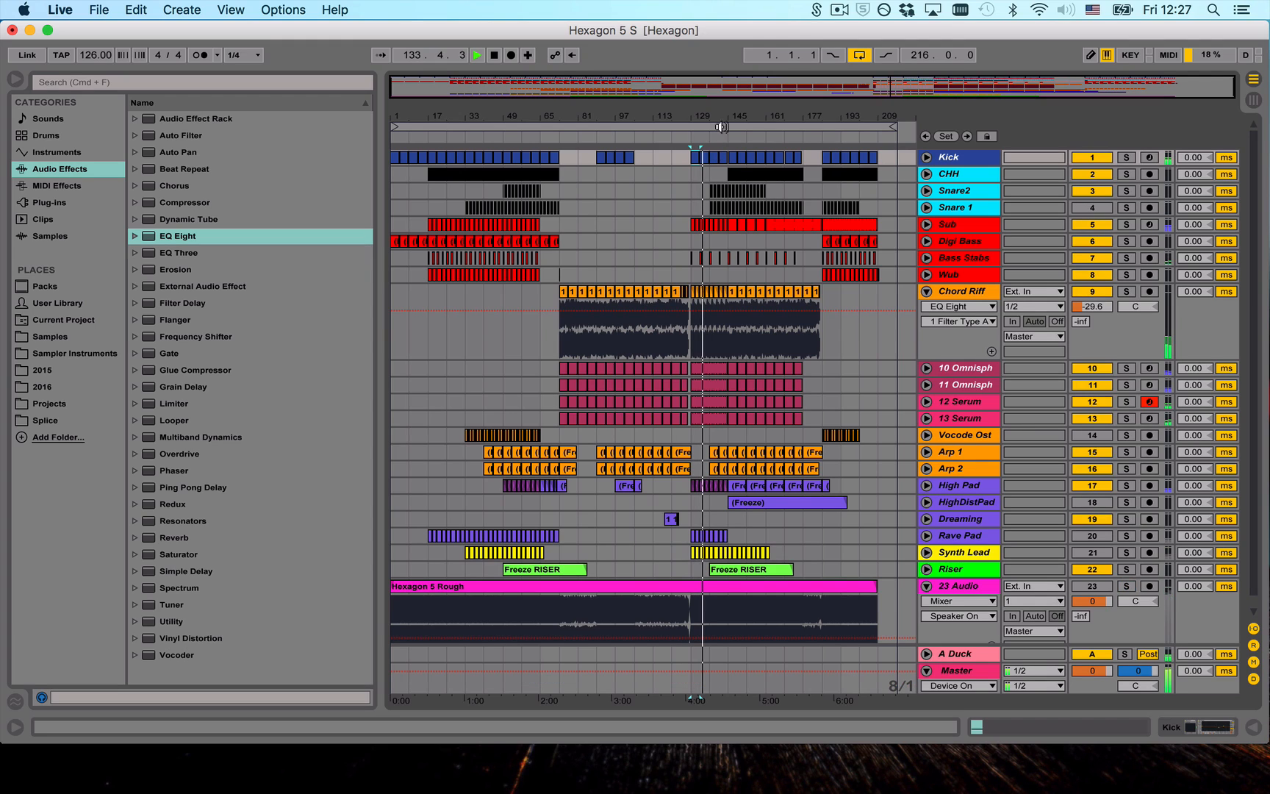
{"action": "left_click", "coordinate": [723, 137]}
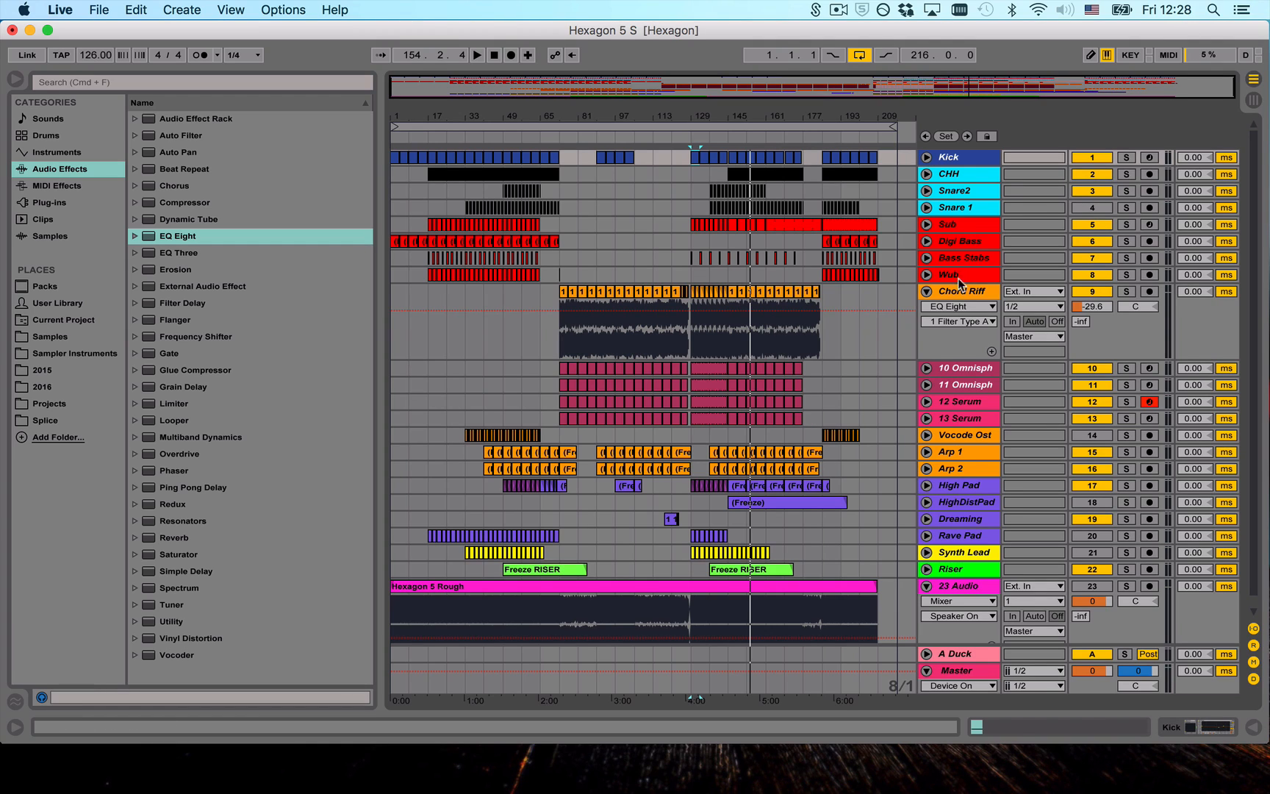
- Fold the Chord Riff track and unfold the CHH track with its device chain shown
{"action": "left_click", "coordinate": [942, 288]}
{"action": "left_click", "coordinate": [925, 291]}
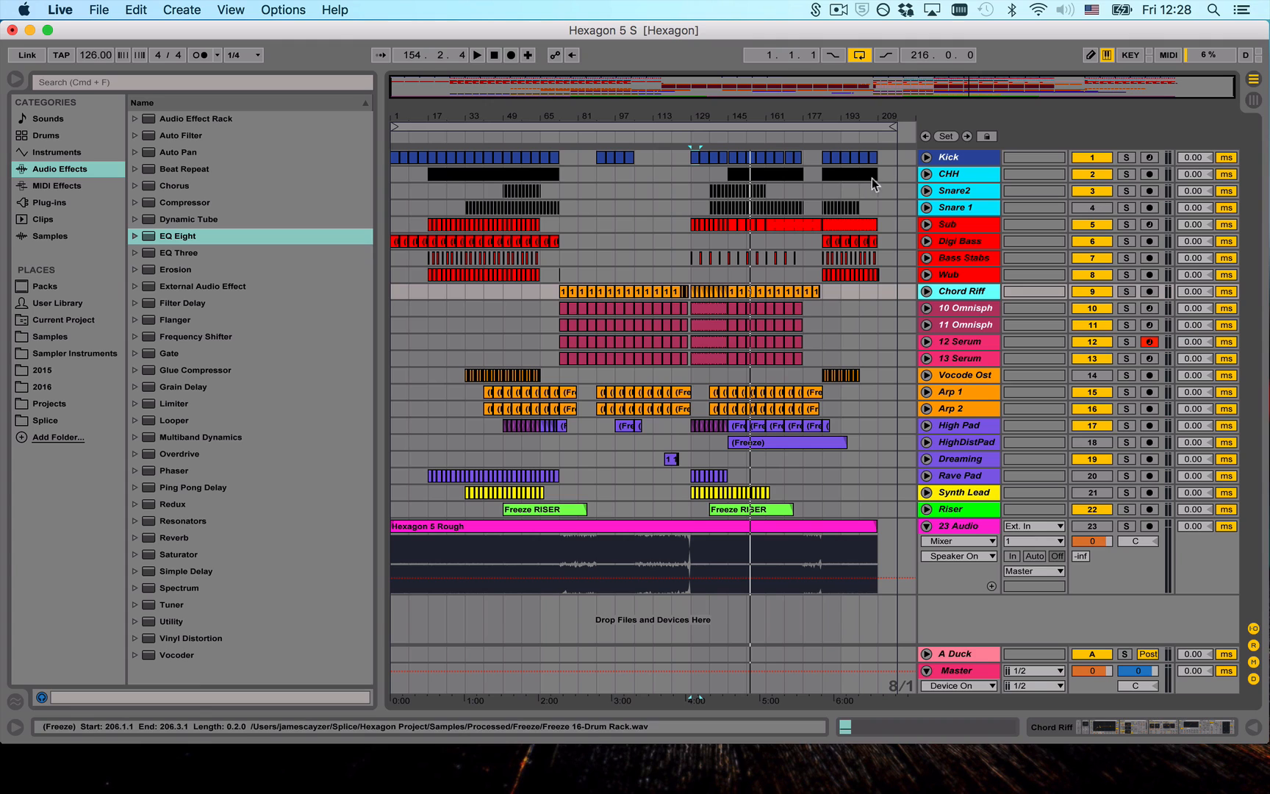
{"action": "left_click", "coordinate": [948, 174]}
{"action": "left_click", "coordinate": [926, 174]}
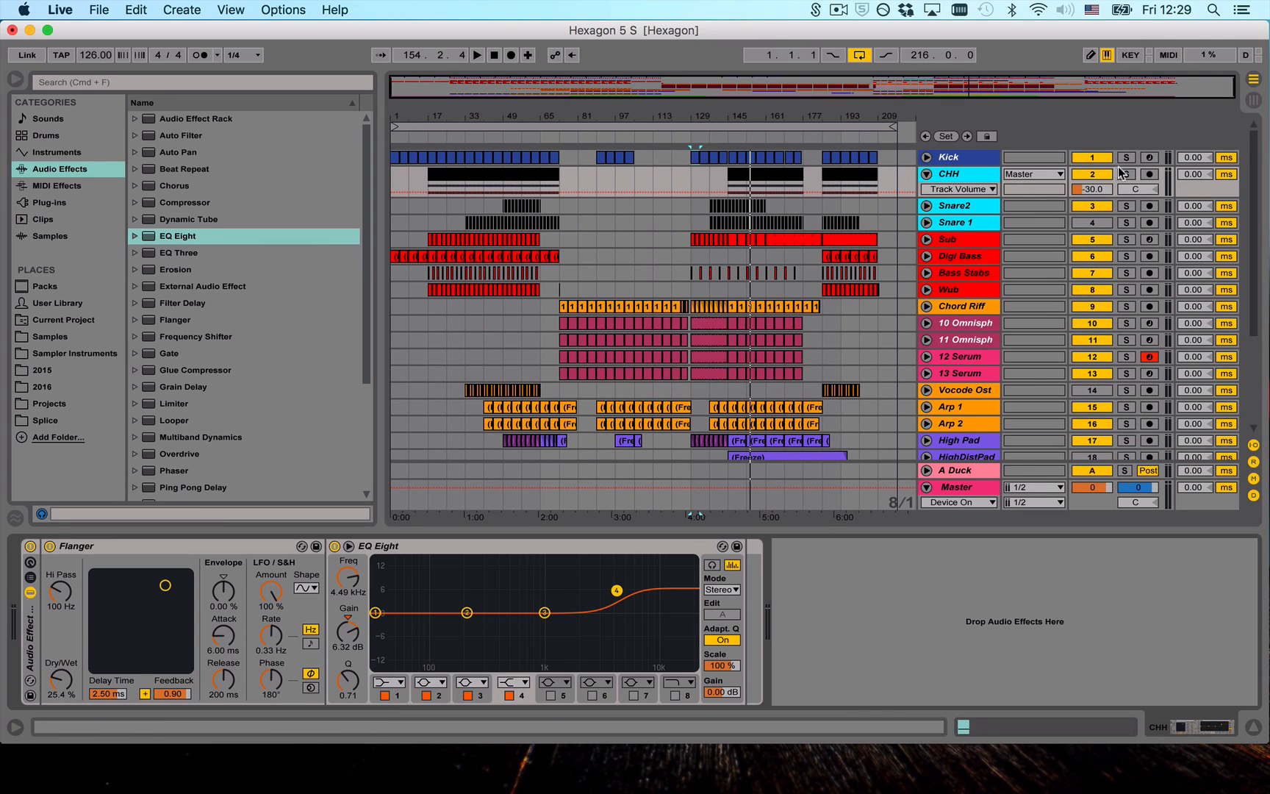
- Play the CHH track soloed and bypass its Audio Effect Rack, stopping playback
{"action": "left_click", "coordinate": [1124, 174]}
{"action": "key", "text": "space"}
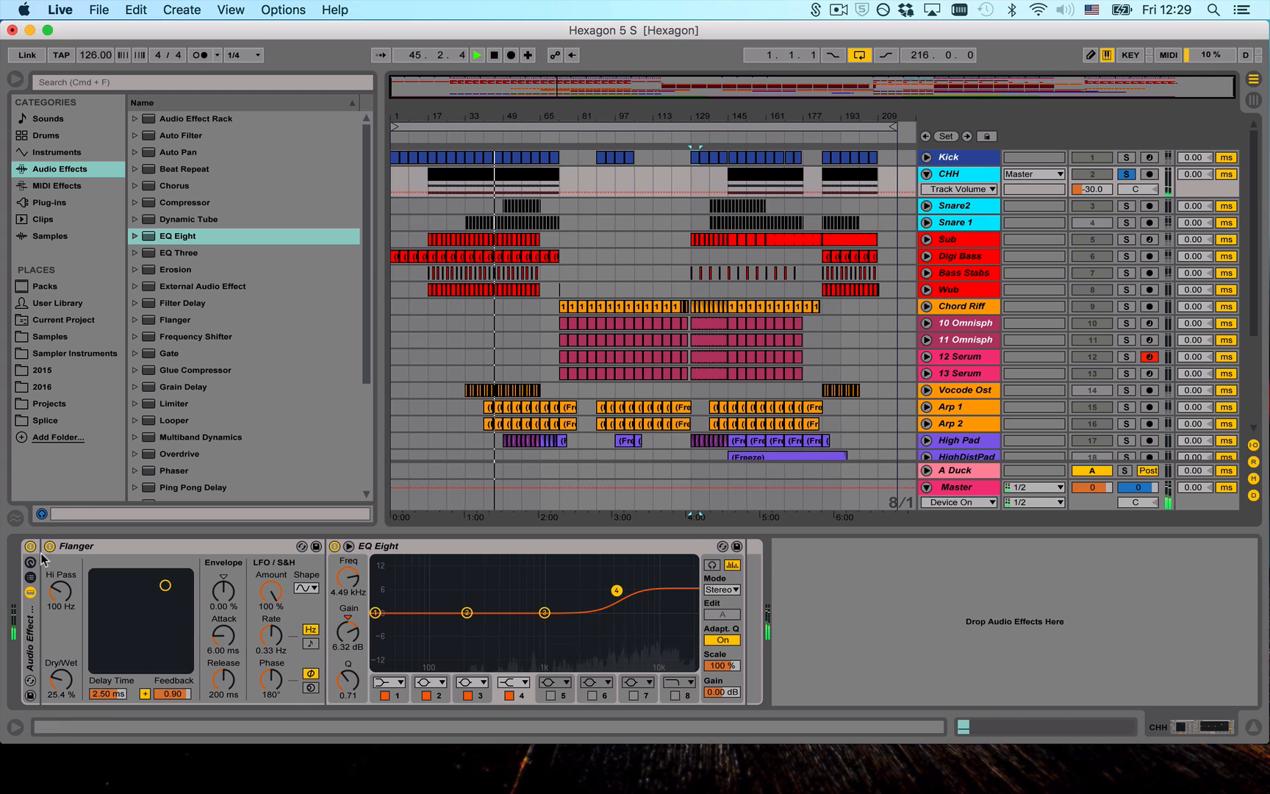
{"action": "left_click", "coordinate": [30, 546]}
{"action": "key", "text": "space"}
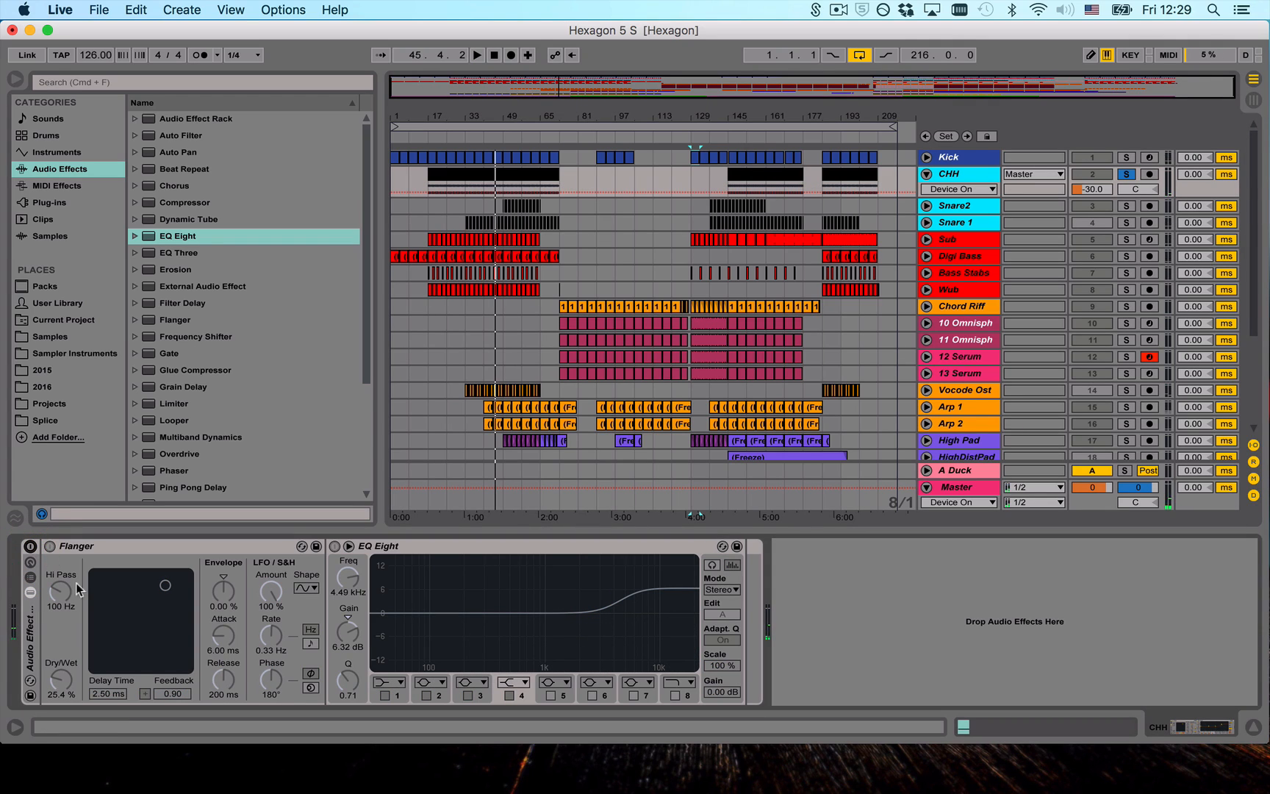
- Expand the Flanger presets in the browser and audition CHH from bar 49, switching its Audio Effect Rack back on
{"action": "left_click", "coordinate": [135, 319]}
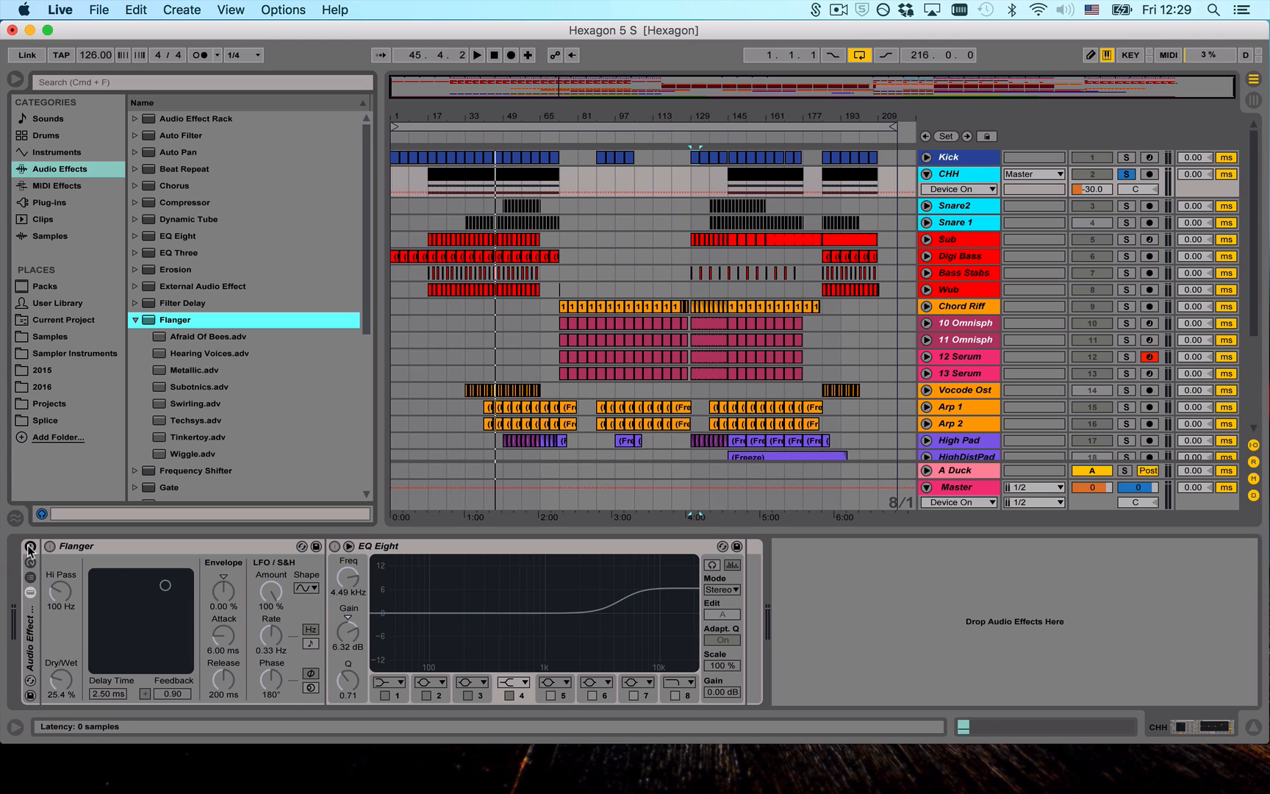
{"action": "key", "text": "space"}
{"action": "key", "text": "space"}
{"action": "left_click", "coordinate": [502, 194]}
{"action": "key", "text": "space"}
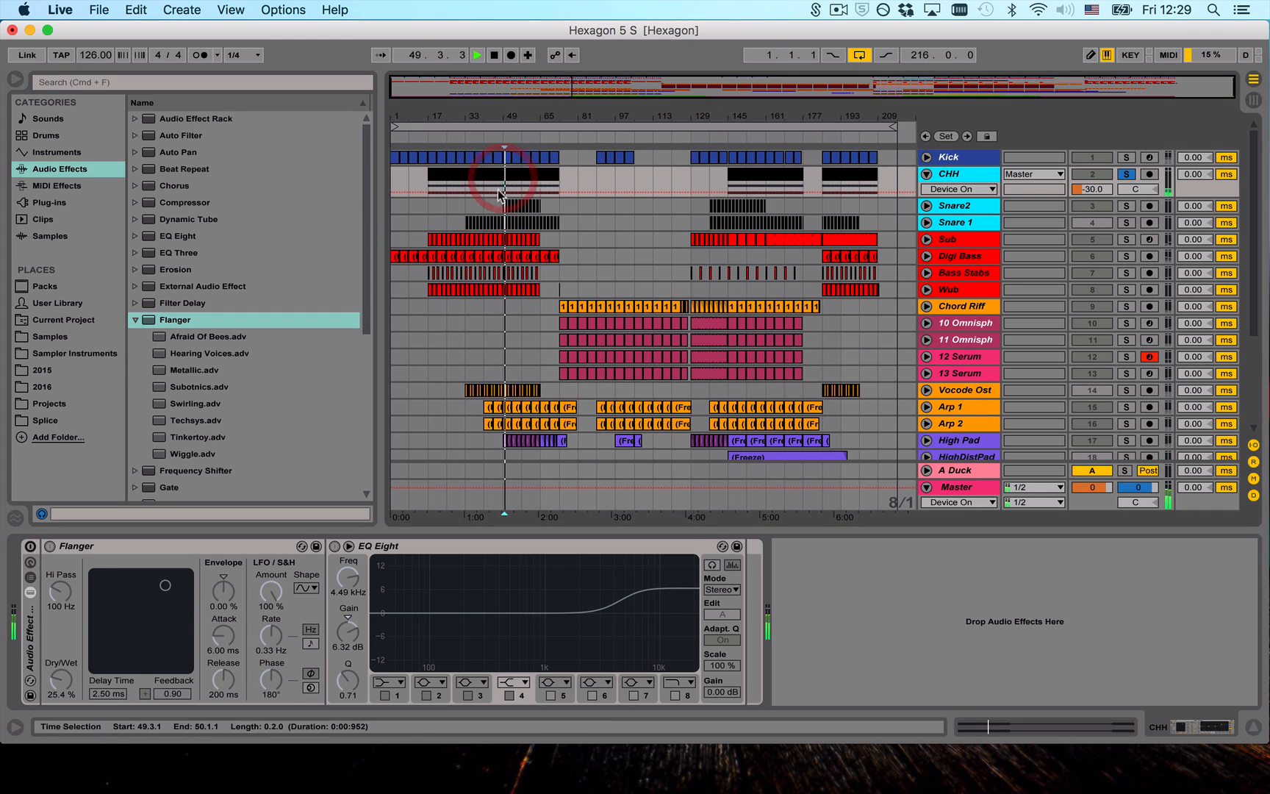
{"action": "left_click", "coordinate": [30, 546]}
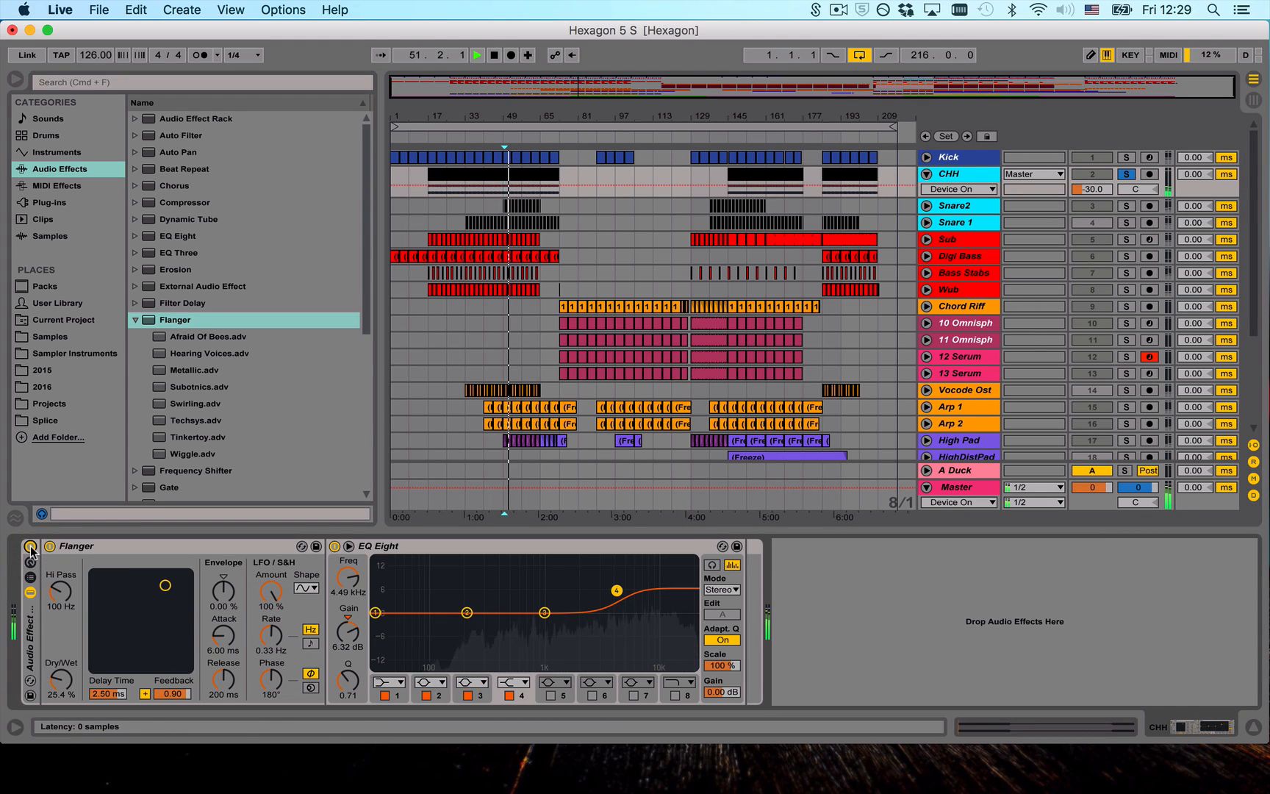
{"action": "key", "text": "space"}
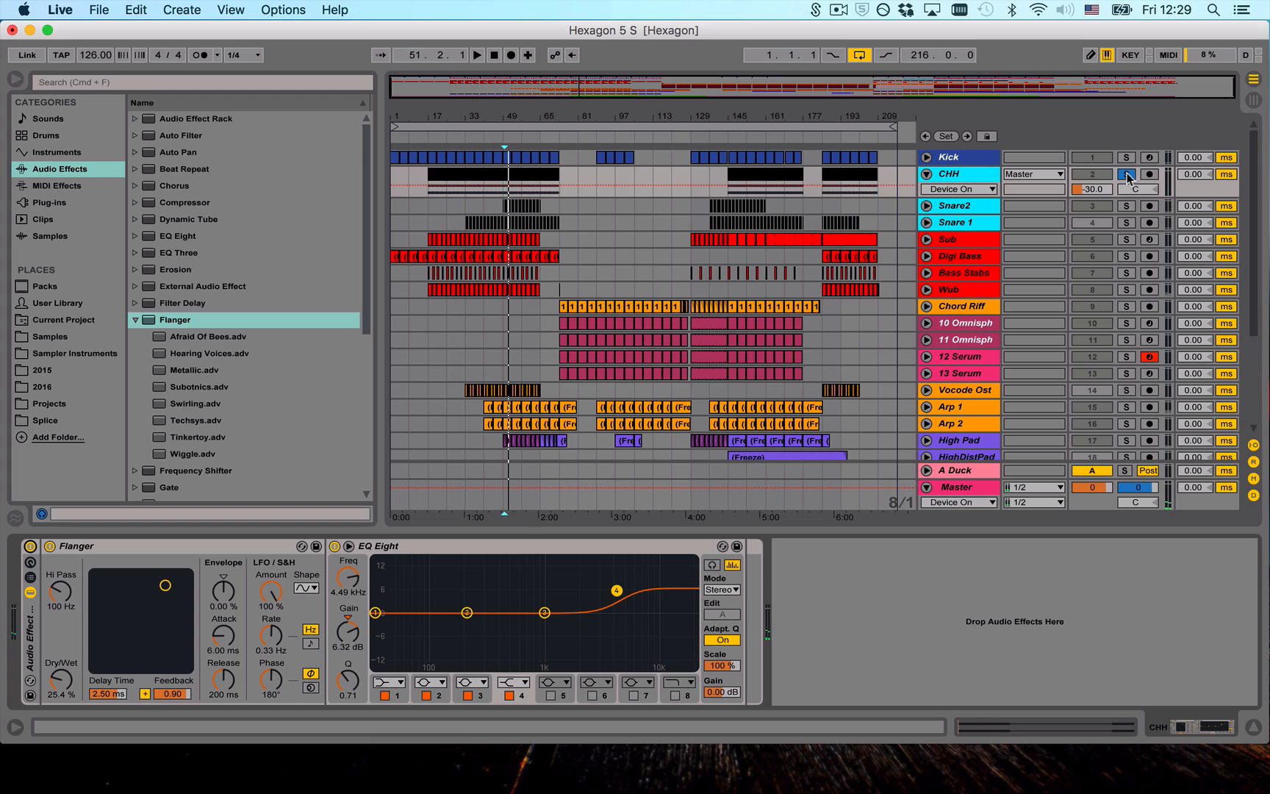
- Move the solo from CHH to Snare2 and unfold the Snare2 track with its device chain shown
{"action": "left_click", "coordinate": [1125, 175]}
{"action": "left_click", "coordinate": [1125, 206]}
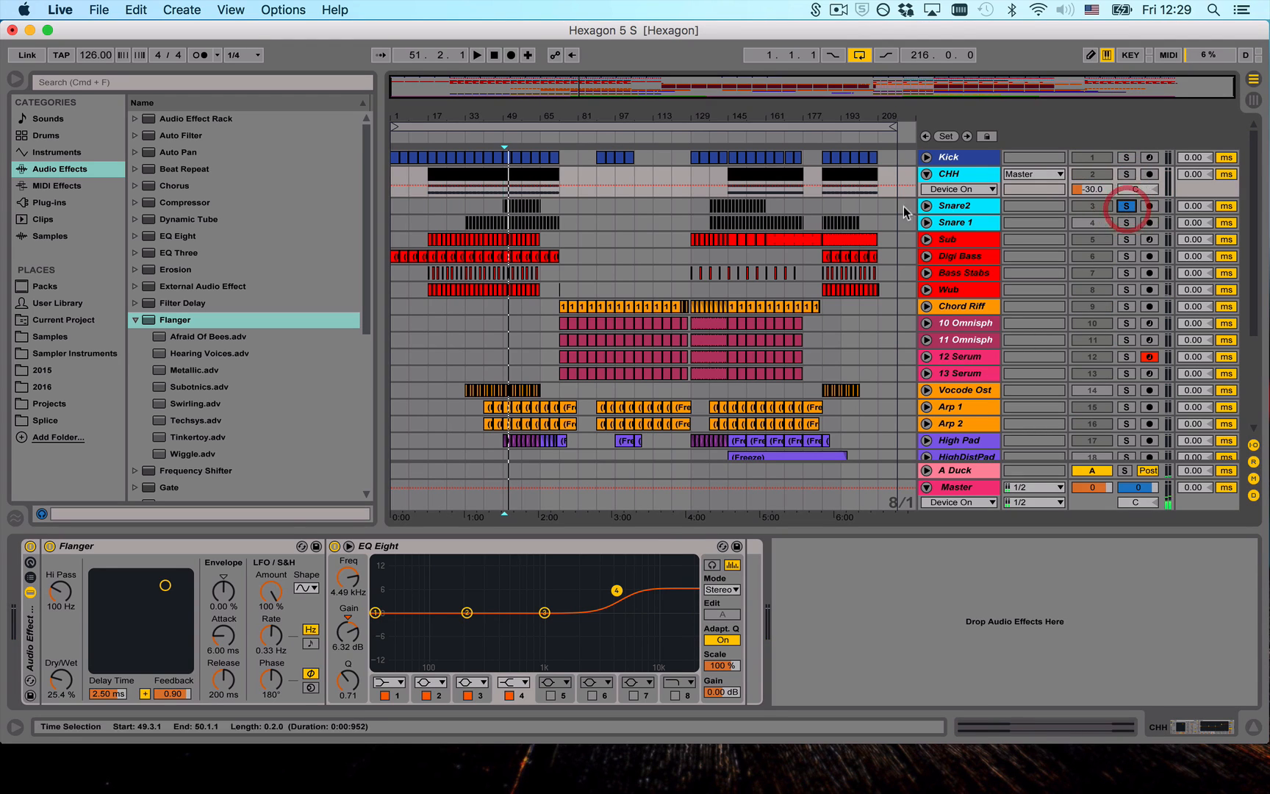
{"action": "left_click", "coordinate": [943, 207]}
{"action": "left_click", "coordinate": [927, 206]}
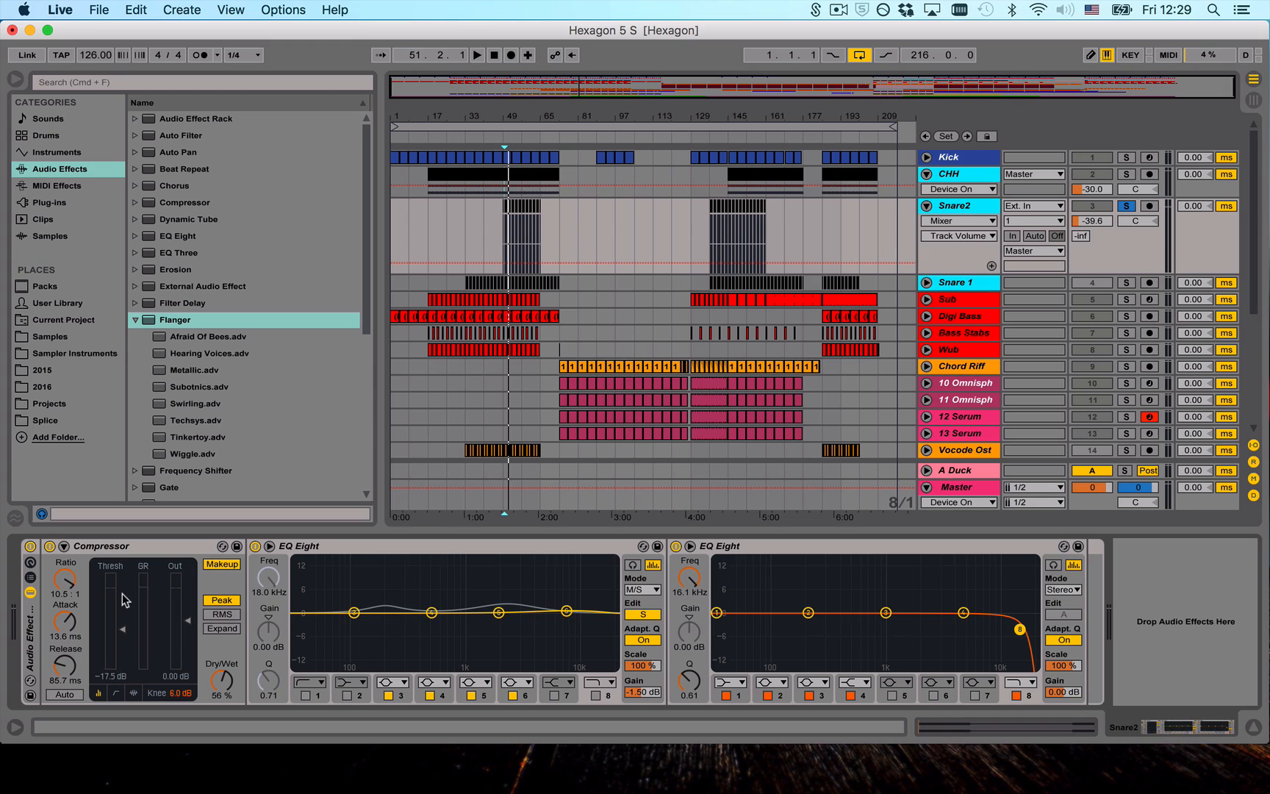
- Audition the soloed Snare2 track from bar 49, switching its Audio Effect Rack off and back on to compare the processing
{"action": "left_click_drag", "start_coordinate": [504, 117], "coordinate": [507, 220]}
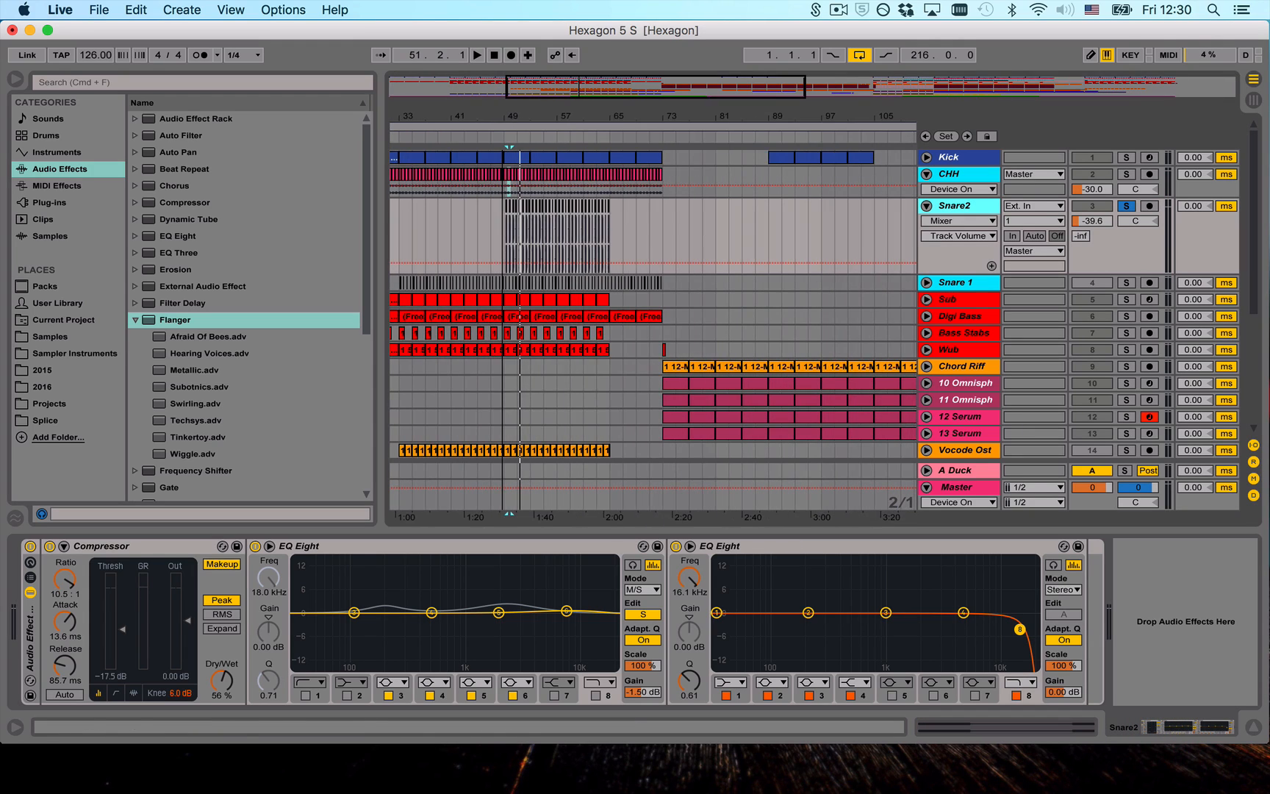
{"action": "left_click", "coordinate": [503, 234]}
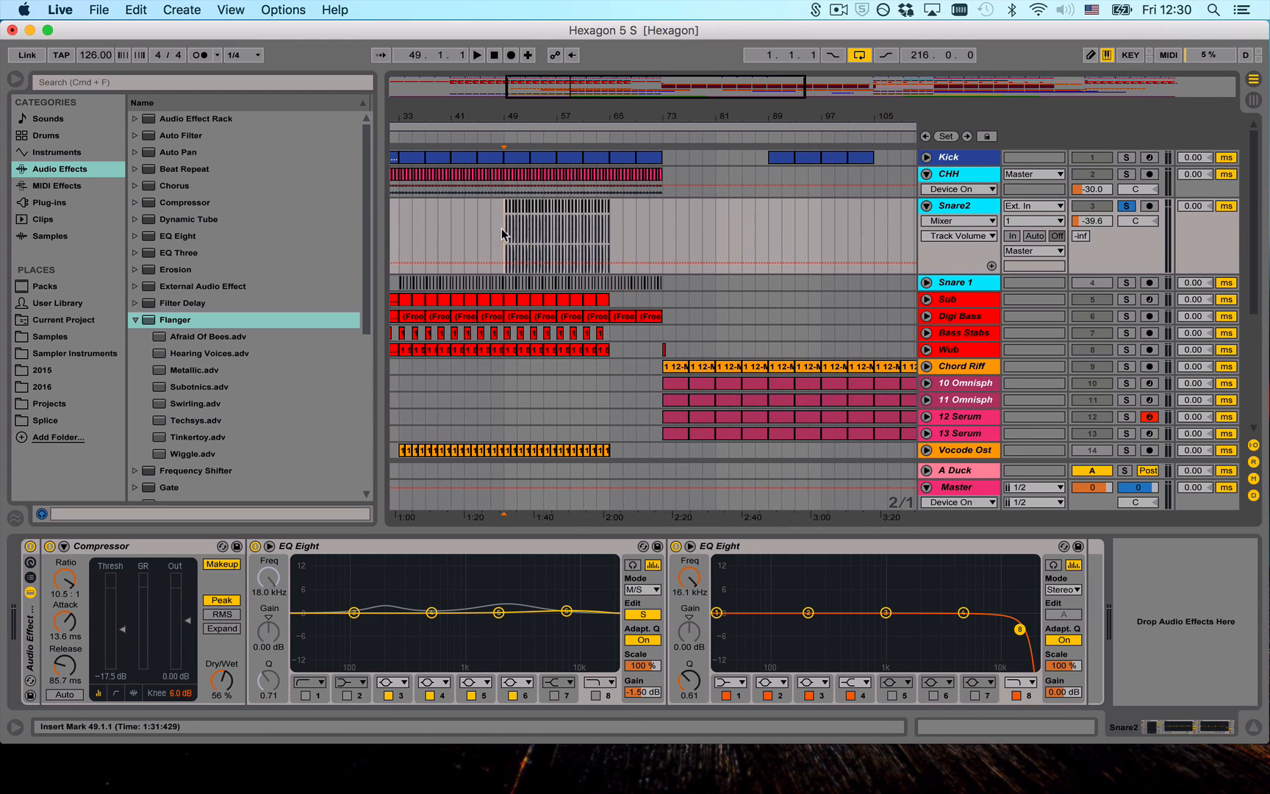
{"action": "left_click", "coordinate": [327, 545]}
{"action": "left_click", "coordinate": [643, 616]}
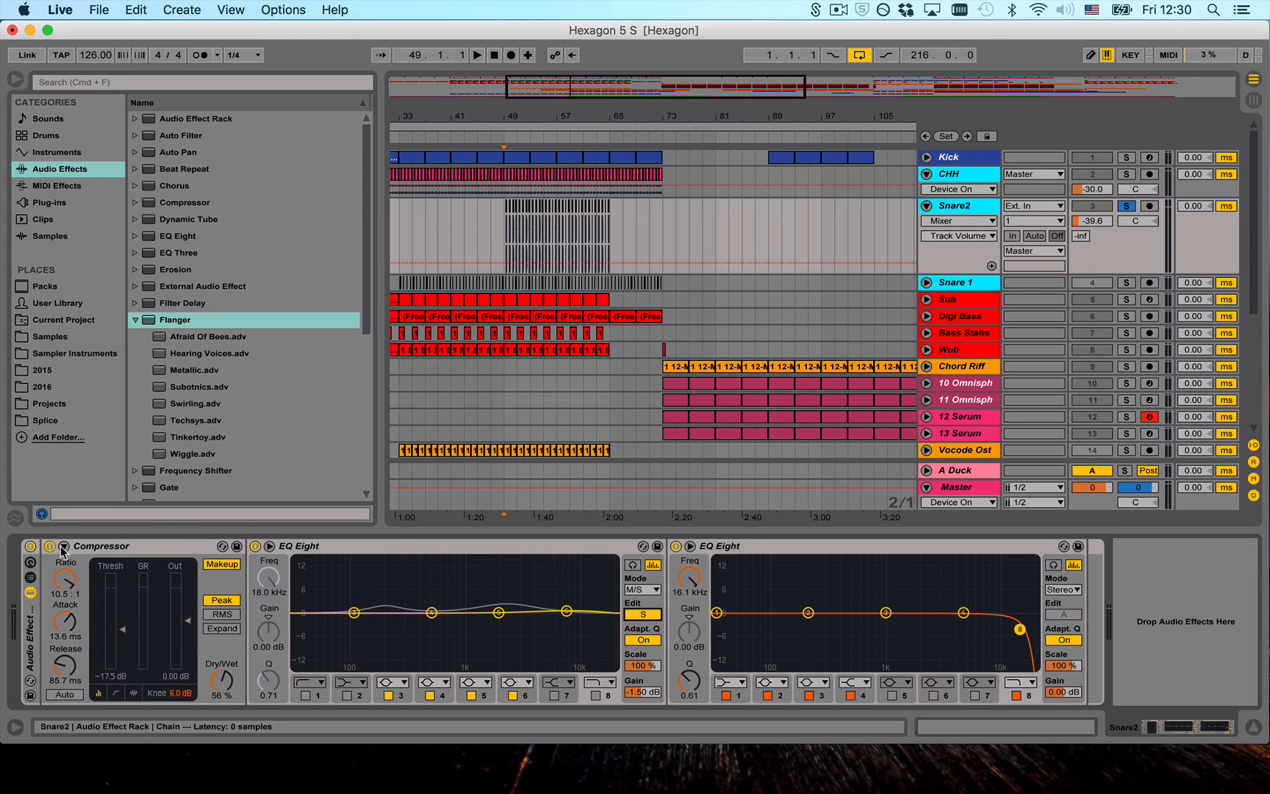
{"action": "left_click", "coordinate": [28, 633]}
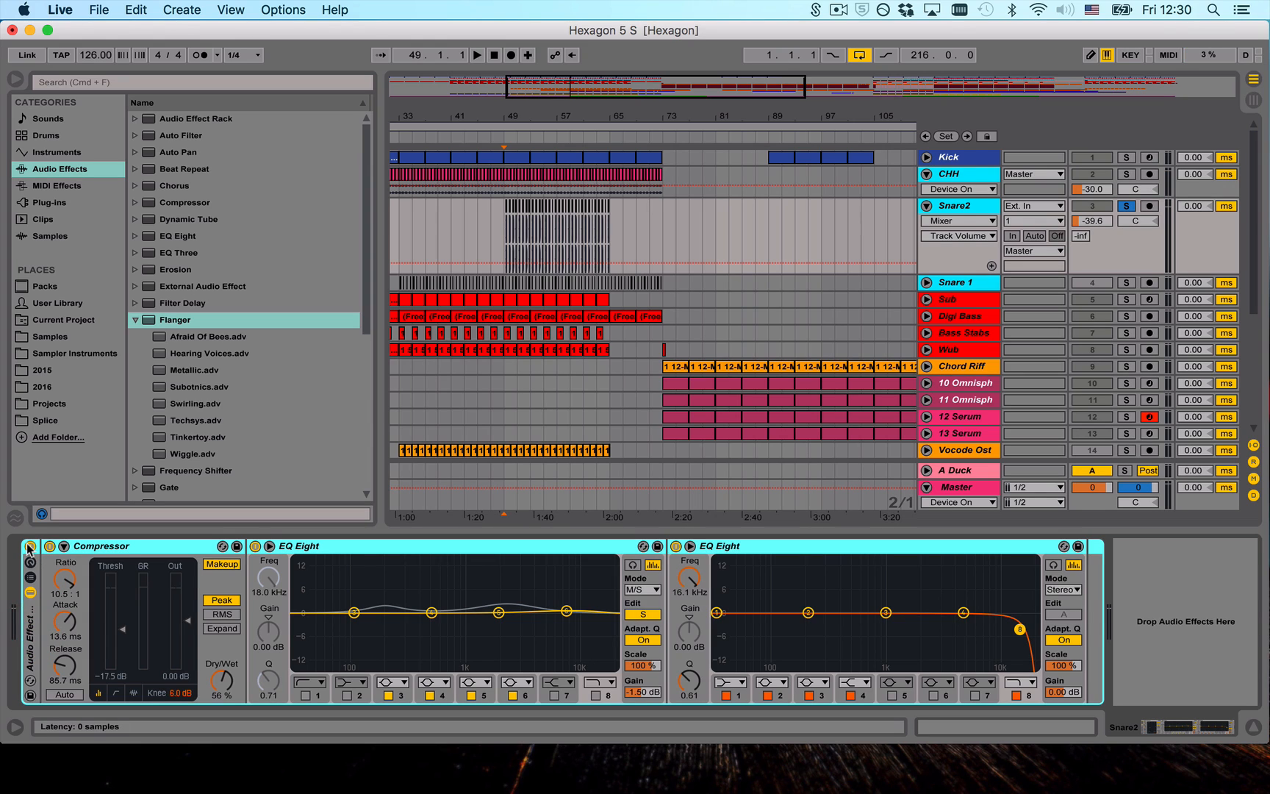
{"action": "key", "text": "space"}
{"action": "left_click", "coordinate": [29, 546]}
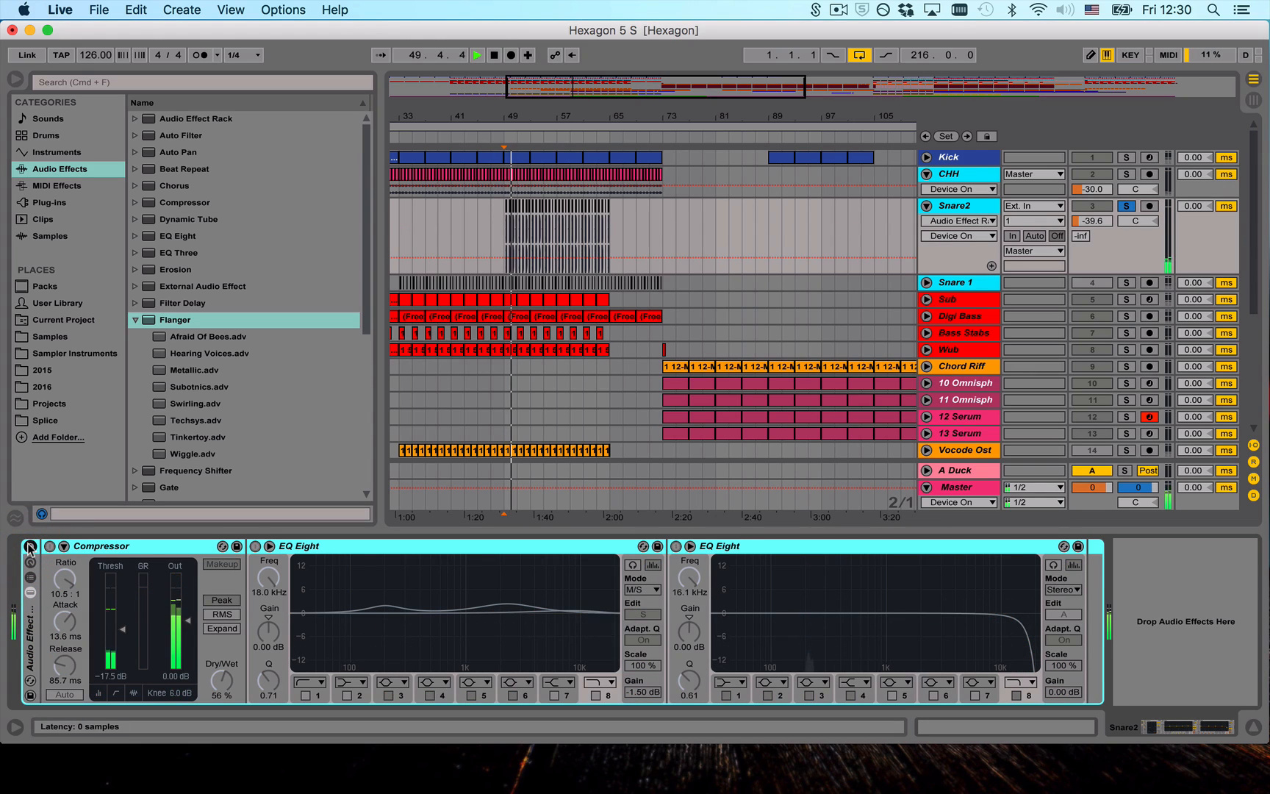
{"action": "left_click", "coordinate": [30, 546]}
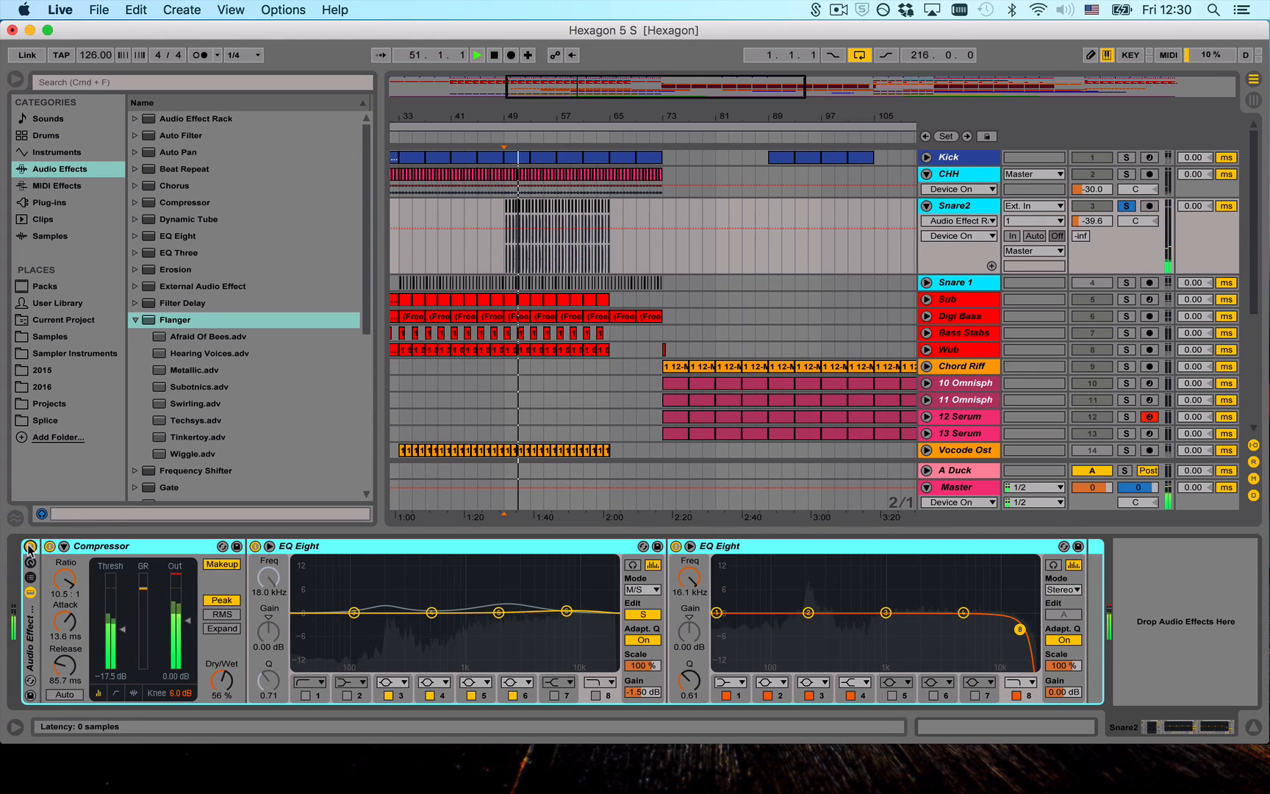
- Move the solo from Snare2 to Sub and unfold the Sub track with its device chain shown
{"action": "left_click", "coordinate": [1125, 206]}
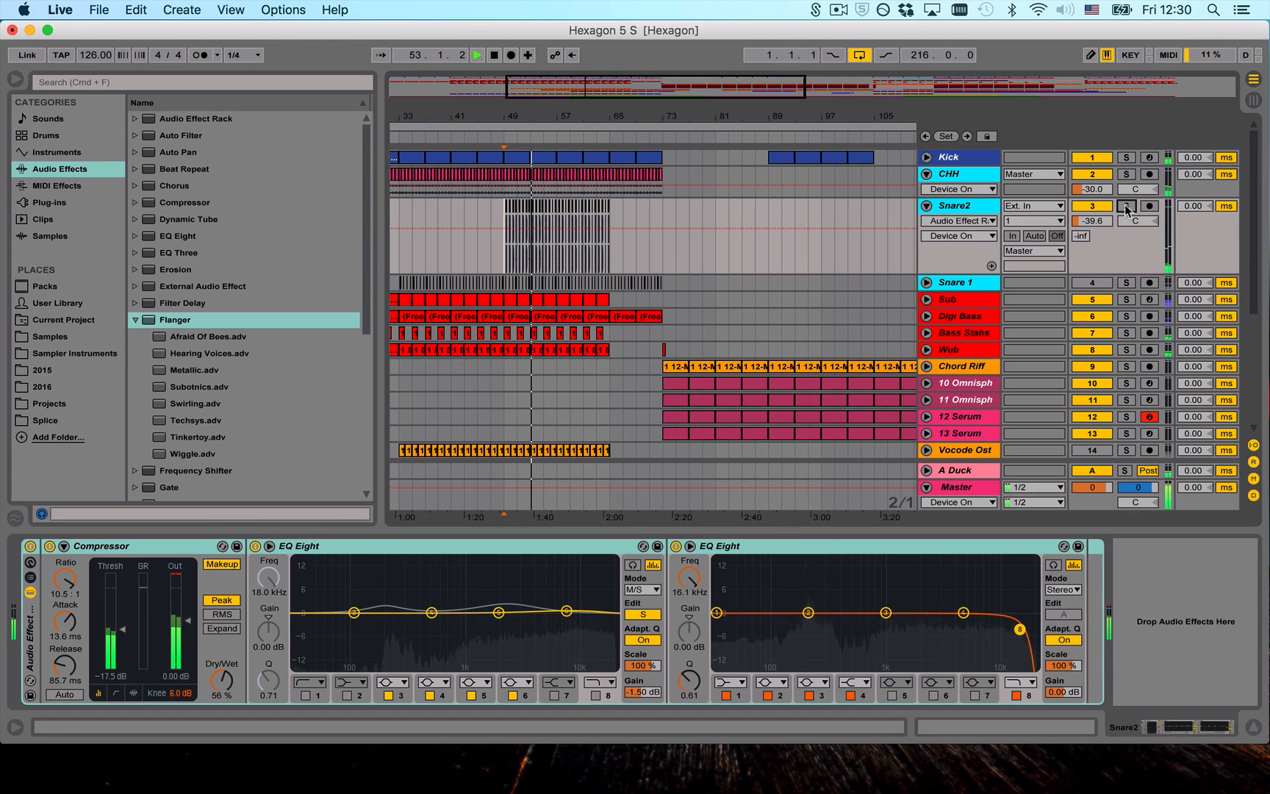
{"action": "left_click", "coordinate": [1126, 299]}
{"action": "left_click", "coordinate": [927, 299]}
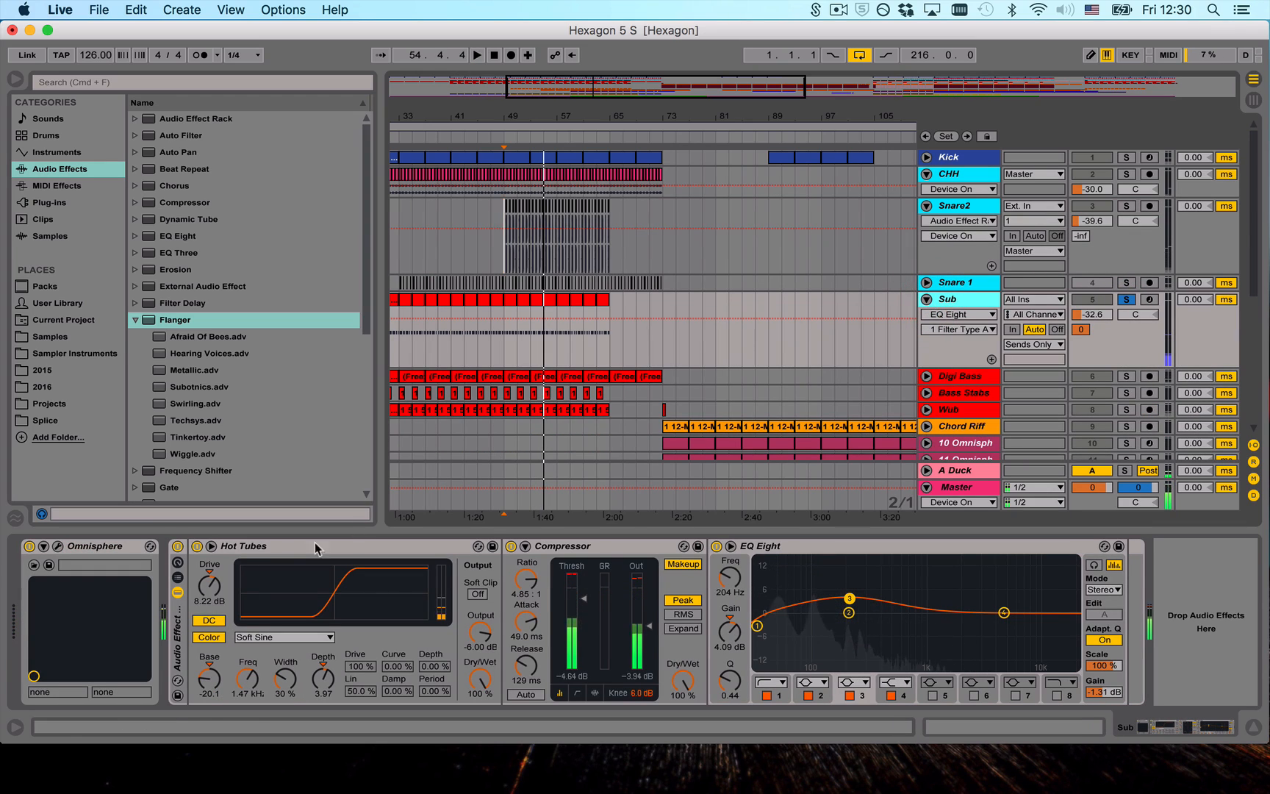
- Examine the Sub track's Hot Tubes, Compressor and EQ Eight with a brief playback, collapsing the browser's Flanger presets
{"action": "left_click", "coordinate": [257, 547]}
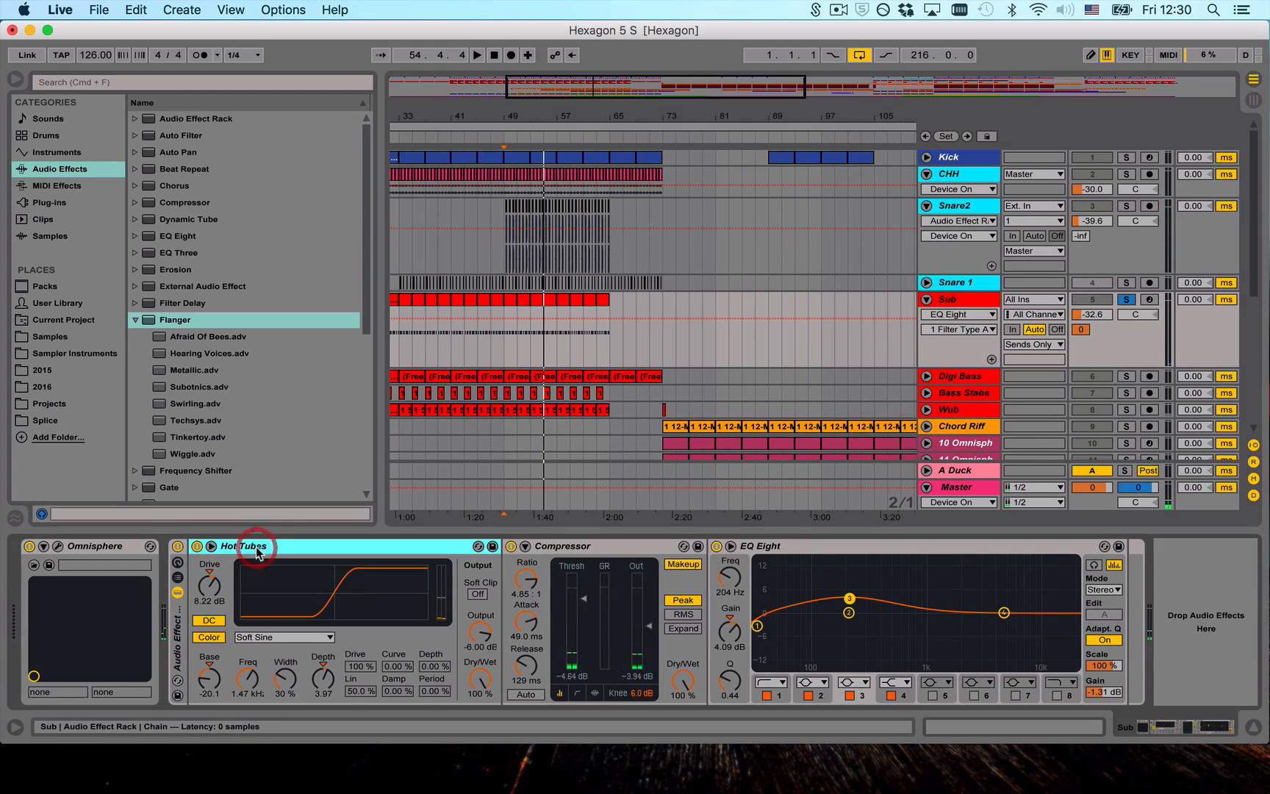
{"action": "left_click", "coordinate": [135, 320]}
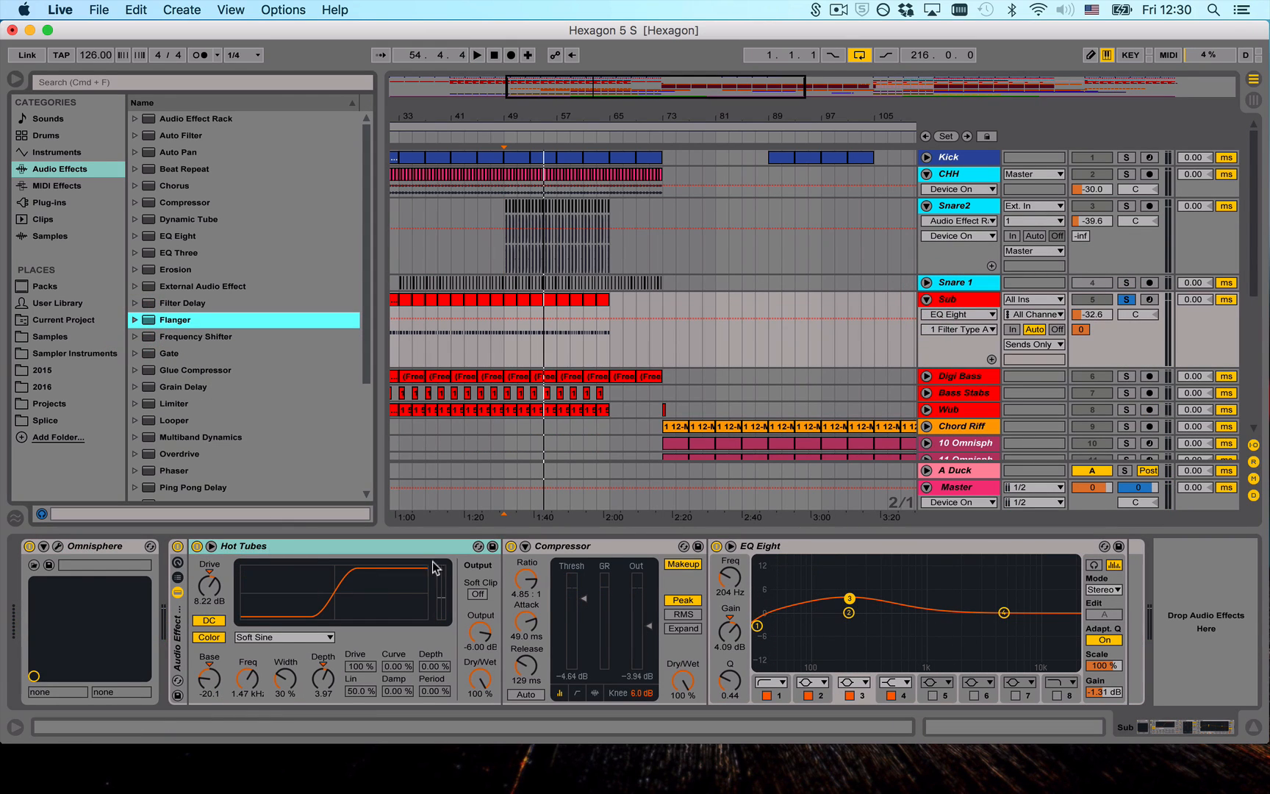
{"action": "left_click", "coordinate": [567, 546]}
{"action": "left_click", "coordinate": [428, 547]}
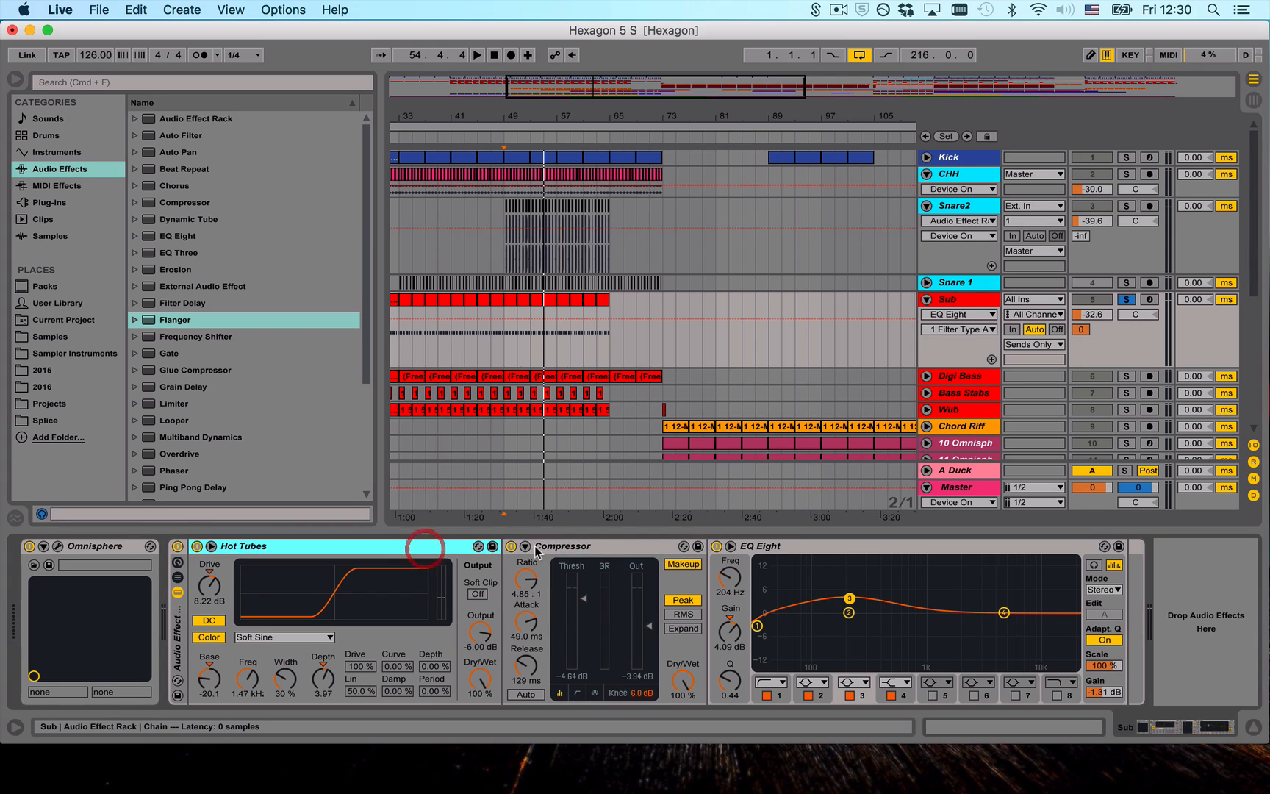
{"action": "left_click", "coordinate": [536, 547]}
{"action": "key", "text": "space"}
{"action": "key", "text": "space"}
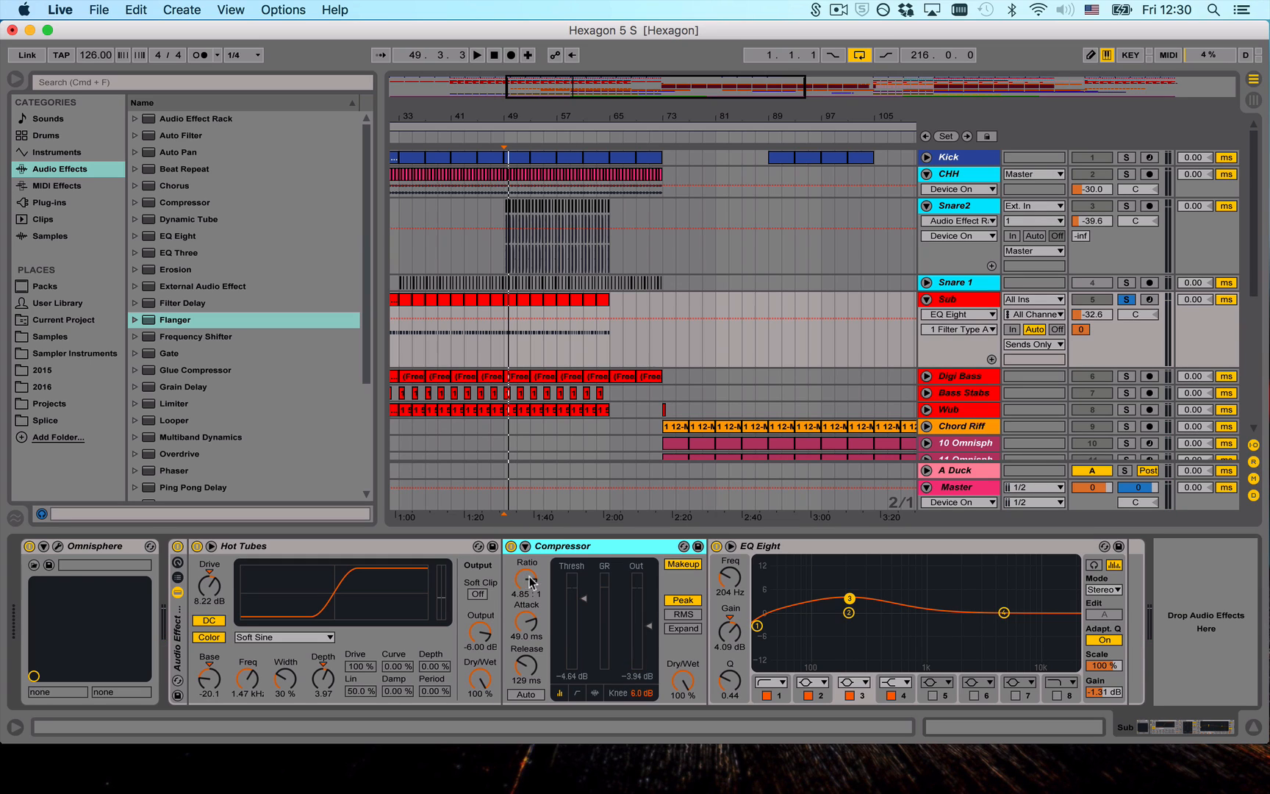
{"action": "left_click", "coordinate": [811, 546]}
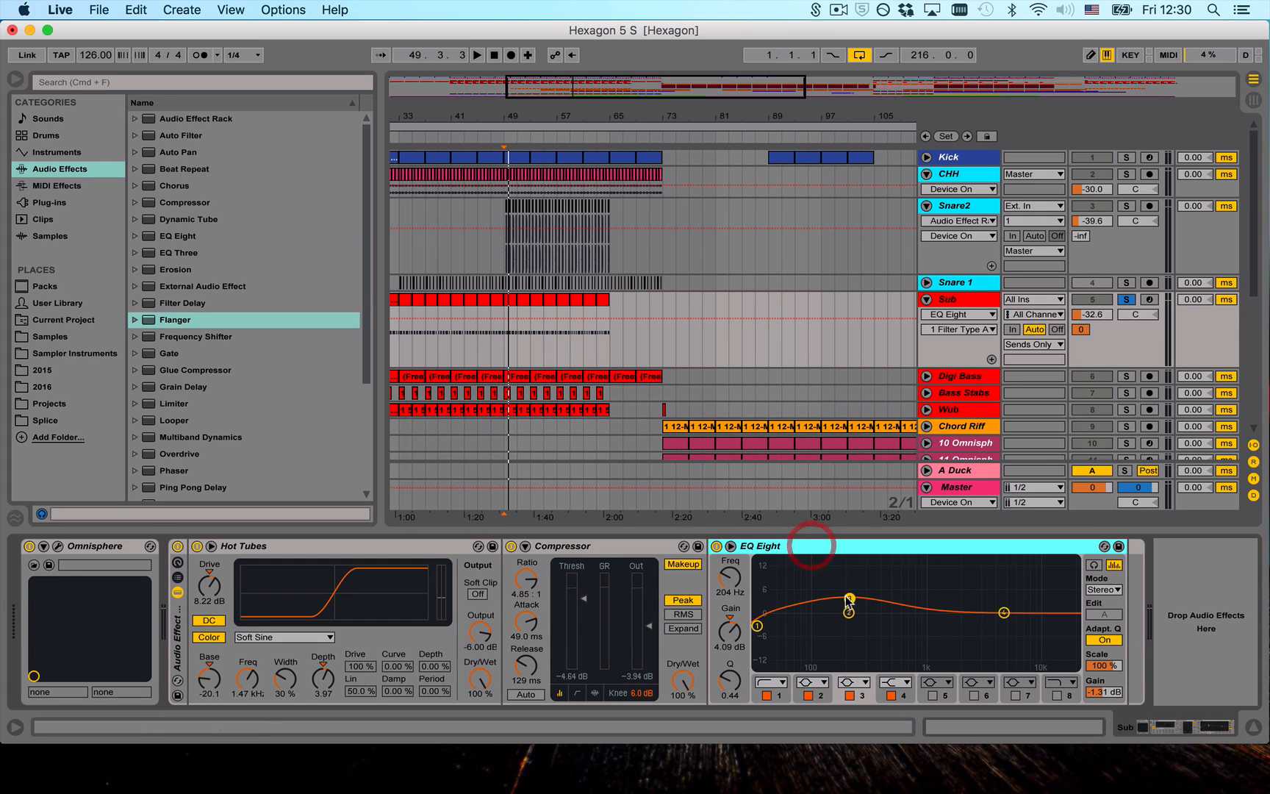
{"action": "left_click", "coordinate": [849, 599]}
- Move the solo from Sub to Digi Bass and unfold the Digi Bass track with its device chain shown
{"action": "left_click", "coordinate": [963, 300]}
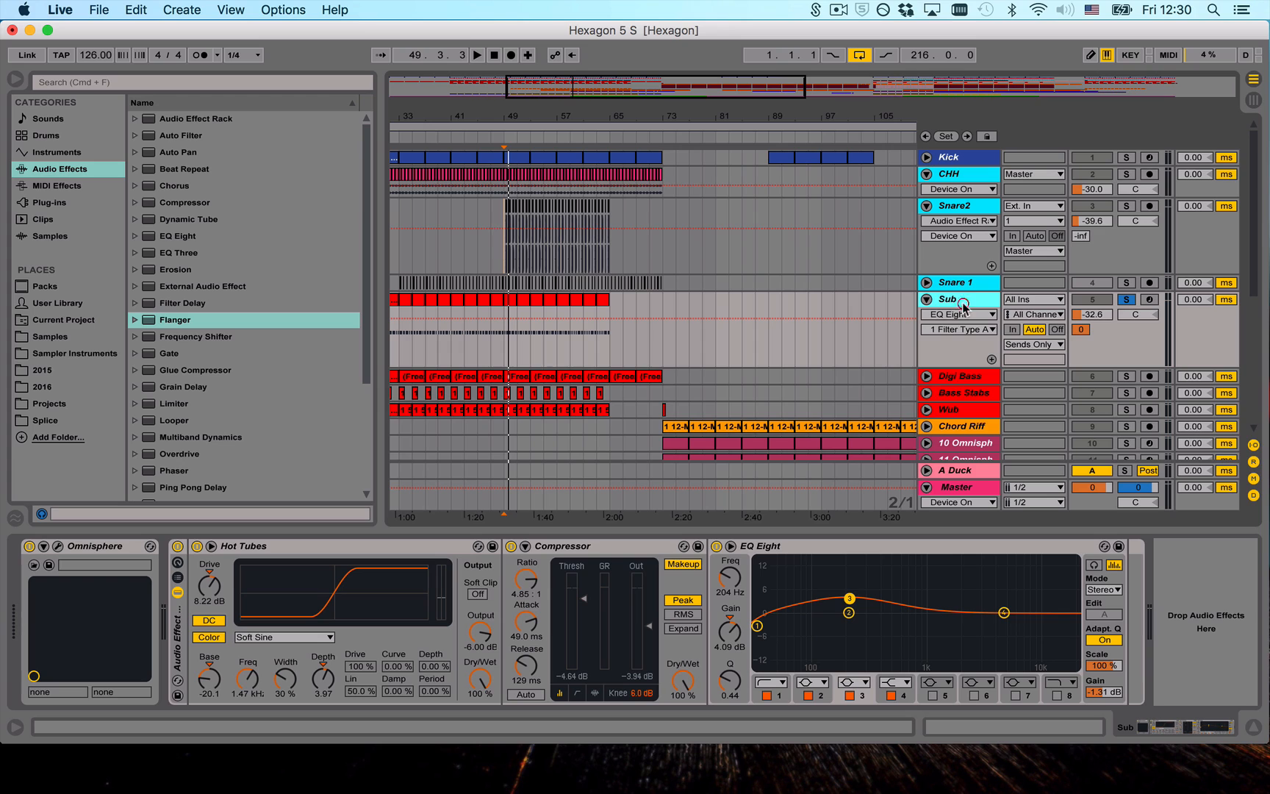
{"action": "left_click", "coordinate": [948, 375]}
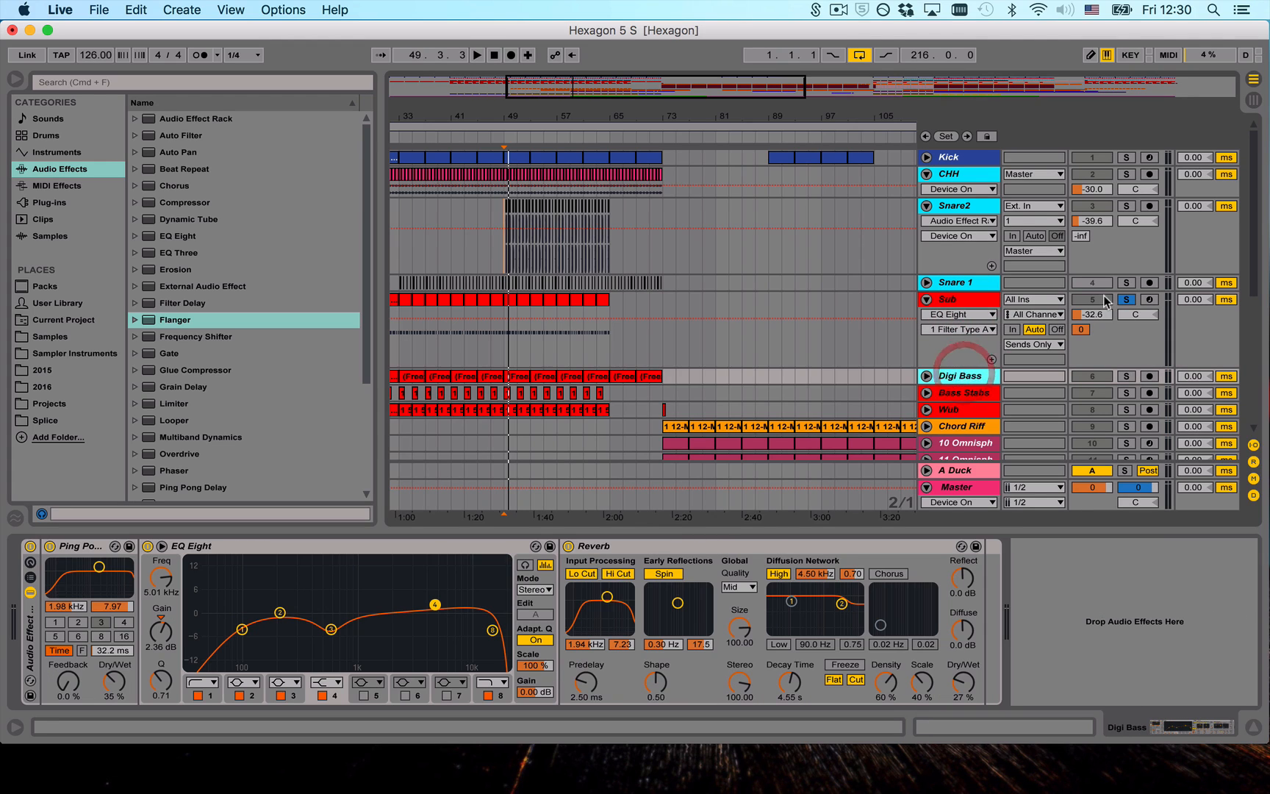
{"action": "left_click", "coordinate": [1126, 299]}
{"action": "left_click", "coordinate": [1126, 375]}
{"action": "left_click", "coordinate": [927, 375]}
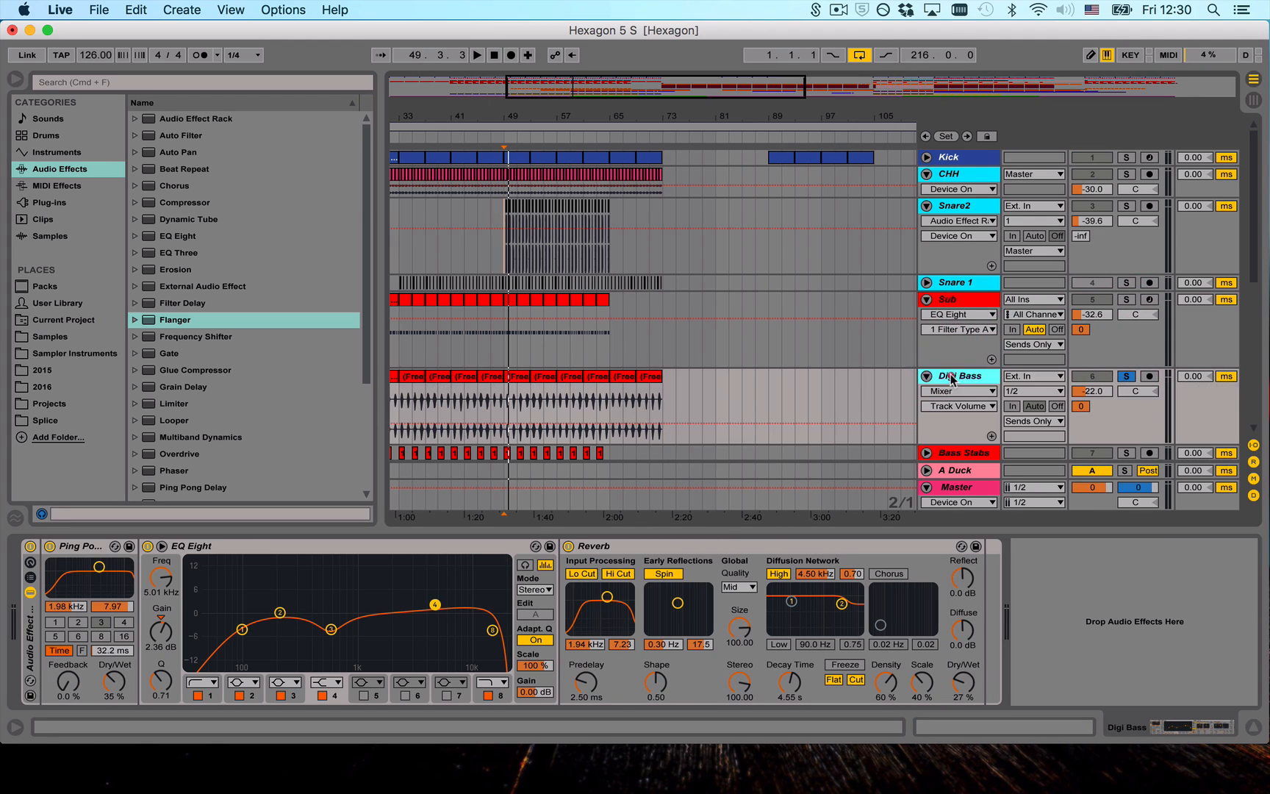
{"action": "left_click", "coordinate": [950, 376]}
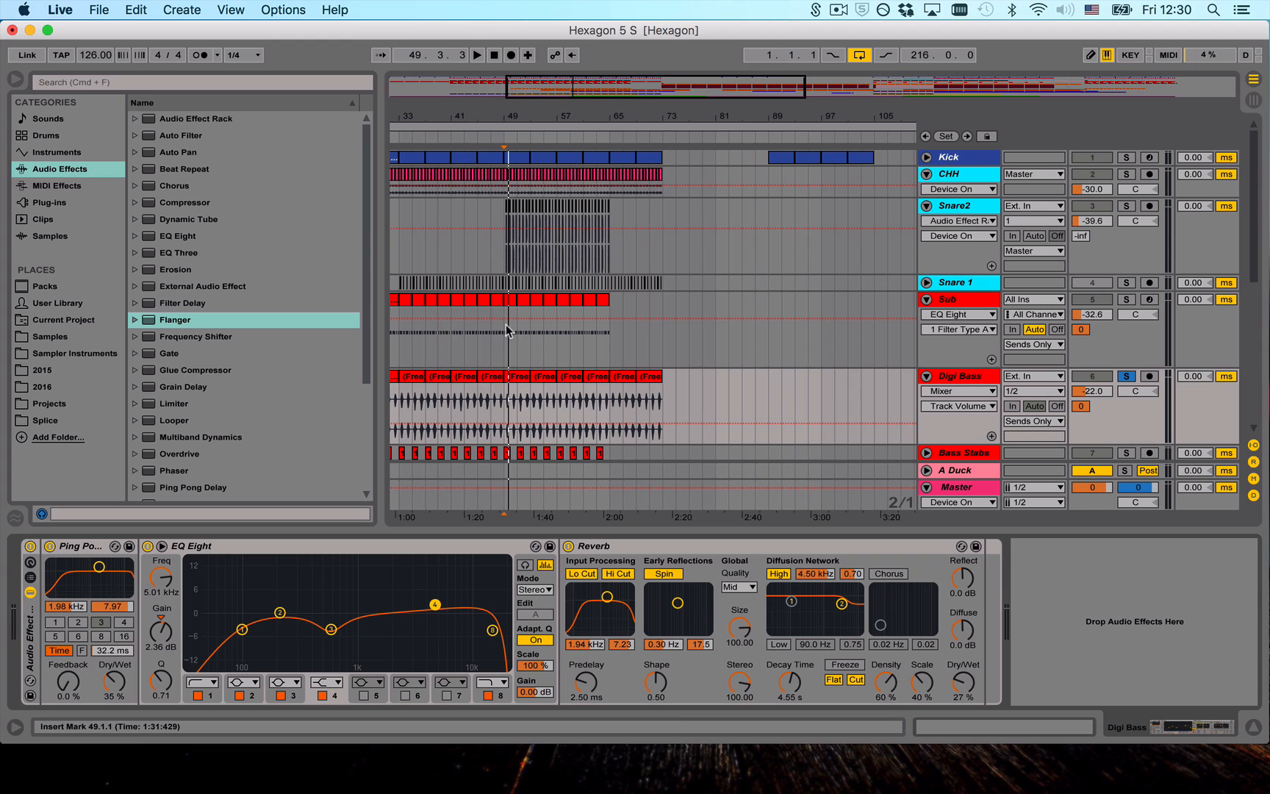
- Play the arrangement from the Digi Bass clip at bar 17 without its solo and compare it with the 23 Audio rough mix
{"action": "scroll", "coordinate": [518, 346], "scroll_direction": "left", "scroll_amount": 10}
{"action": "left_click", "coordinate": [510, 378]}
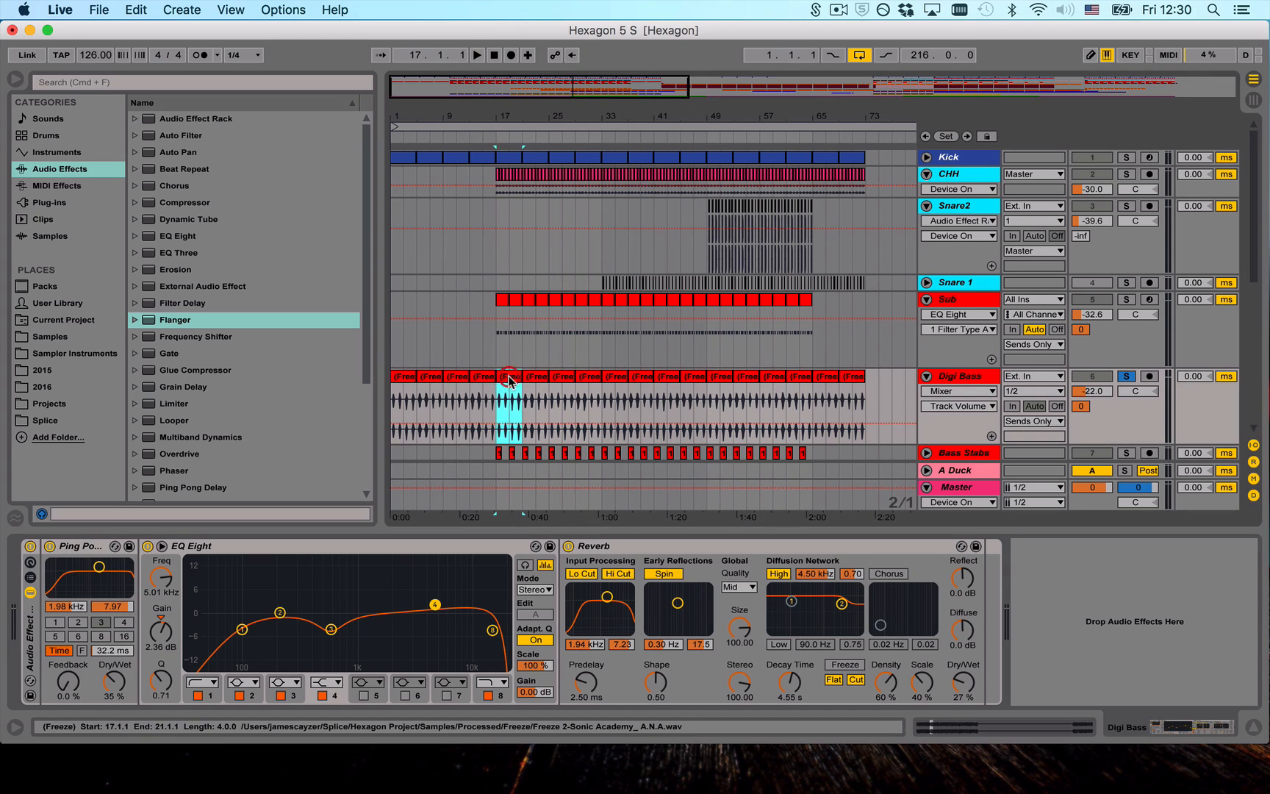
{"action": "scroll", "coordinate": [972, 394], "scroll_direction": "down", "scroll_amount": 4}
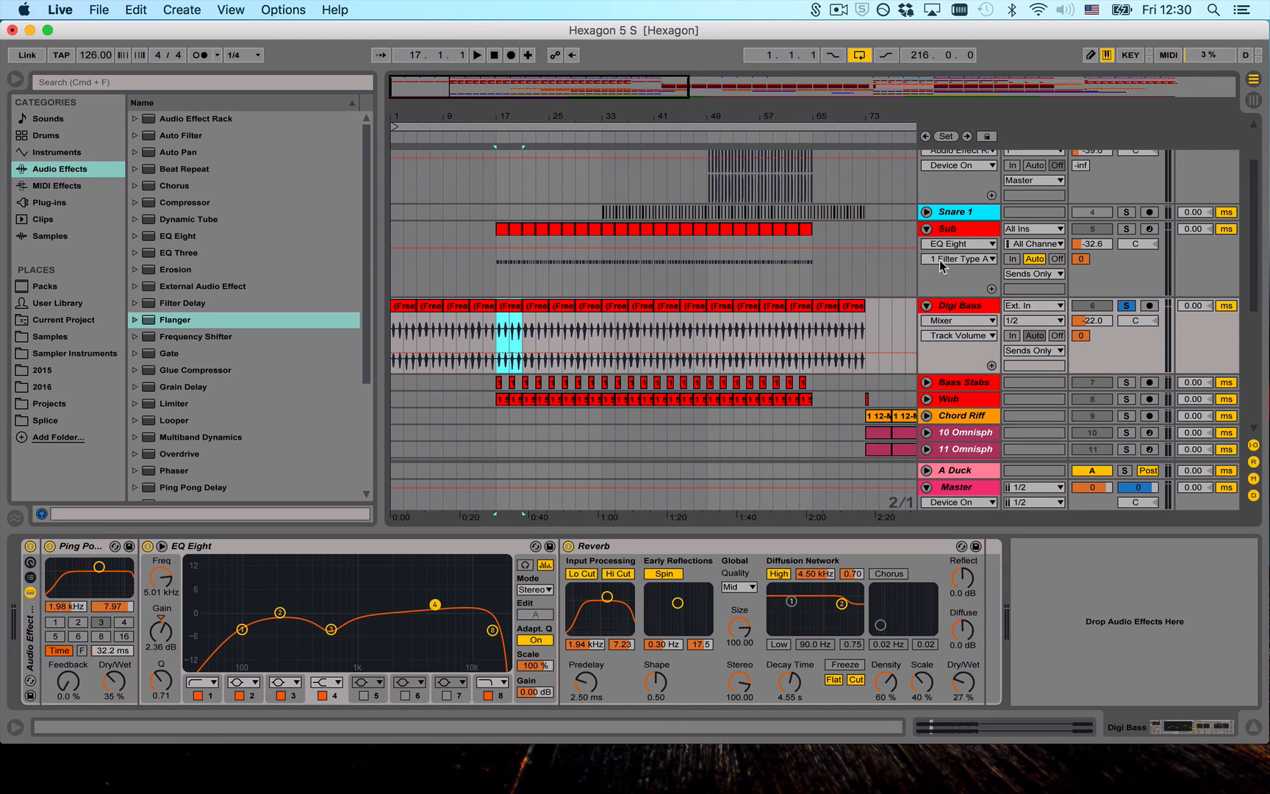
{"action": "key", "text": "space"}
{"action": "left_click", "coordinate": [1126, 305]}
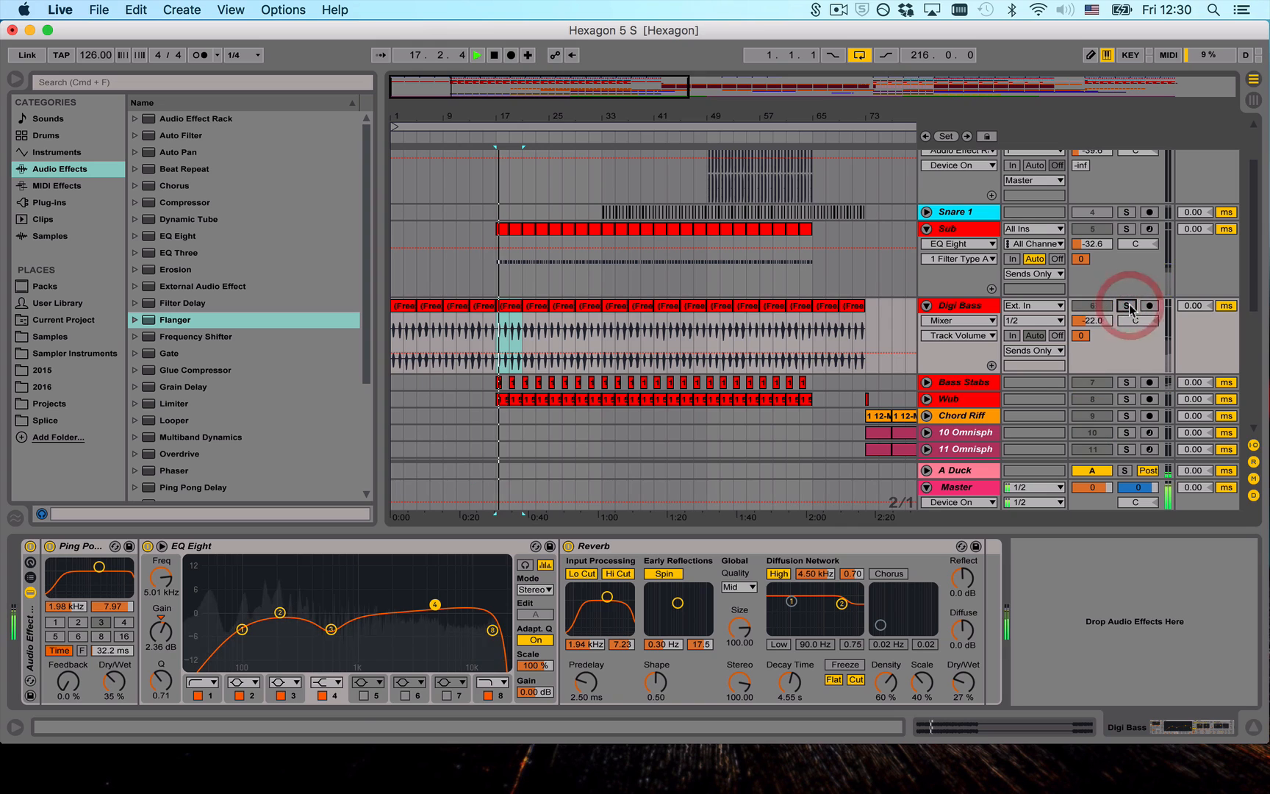
{"action": "scroll", "coordinate": [759, 293], "scroll_direction": "down", "scroll_amount": 3}
{"action": "scroll", "coordinate": [759, 292], "scroll_direction": "down", "scroll_amount": 5}
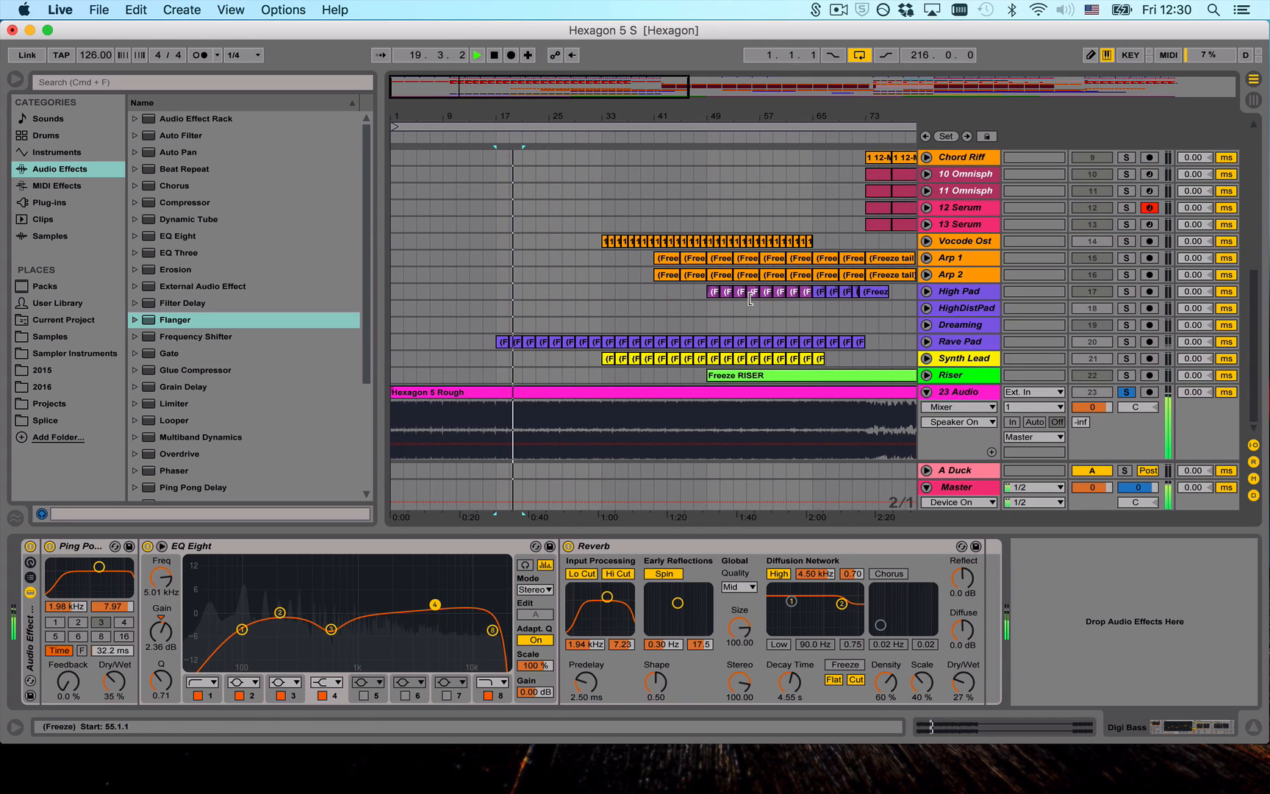
{"action": "scroll", "coordinate": [748, 301], "scroll_direction": "up", "scroll_amount": 10}
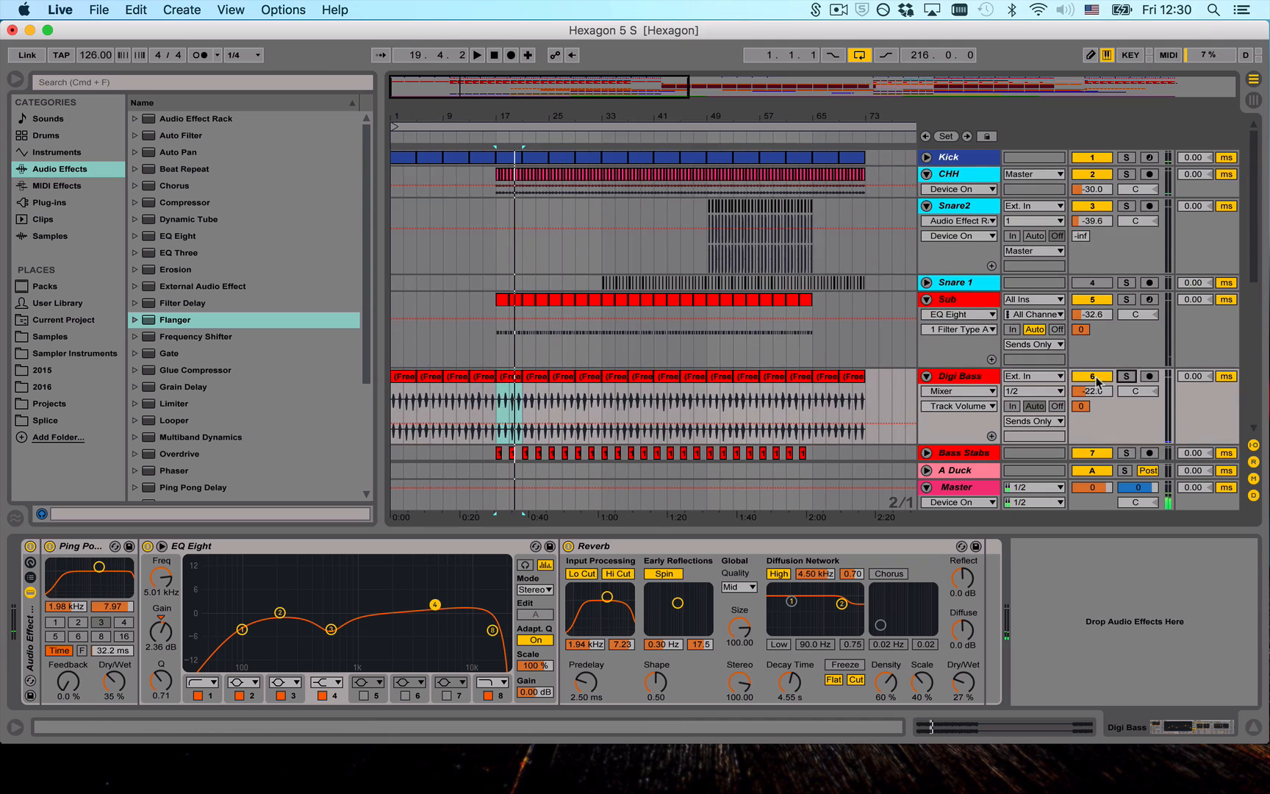
- Solo Digi Bass again, audition it from bar 17, and select its Ping Pong Delay for examination
{"action": "left_click", "coordinate": [1126, 377]}
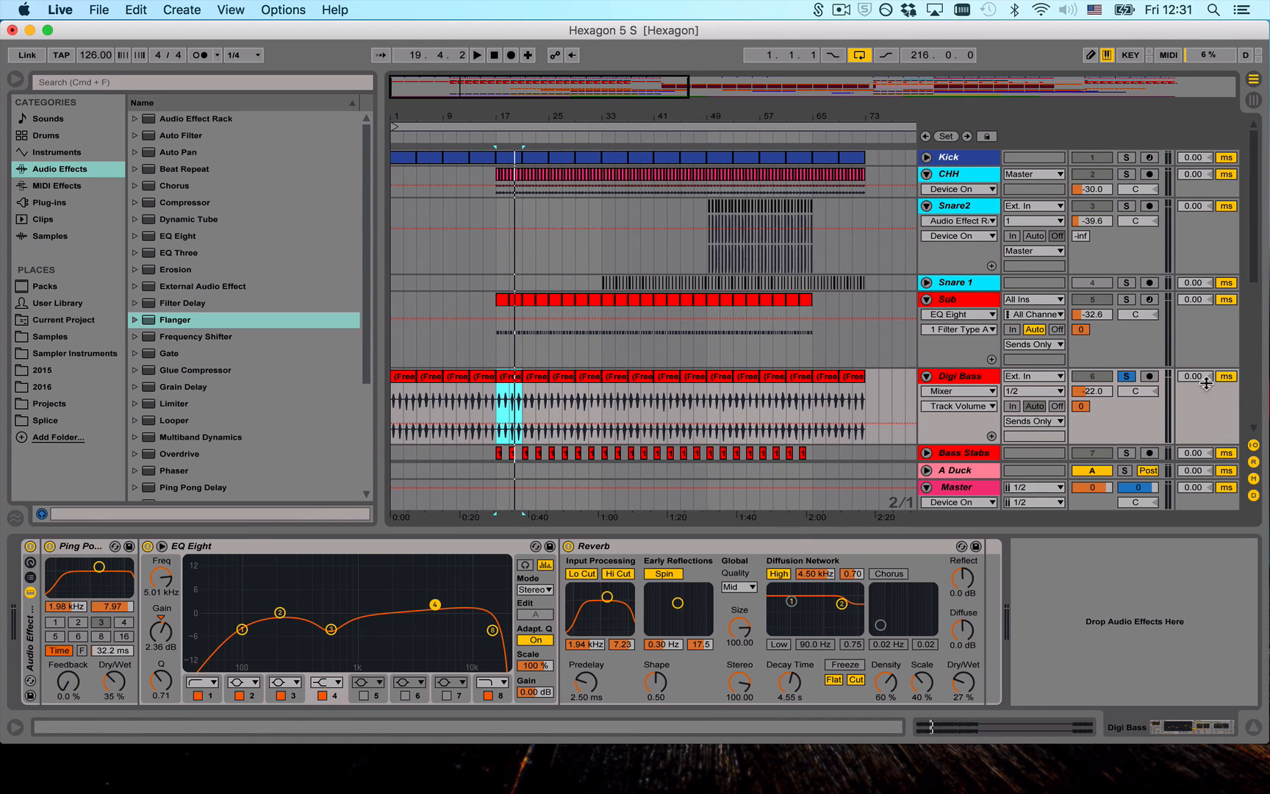
{"action": "key", "text": "space"}
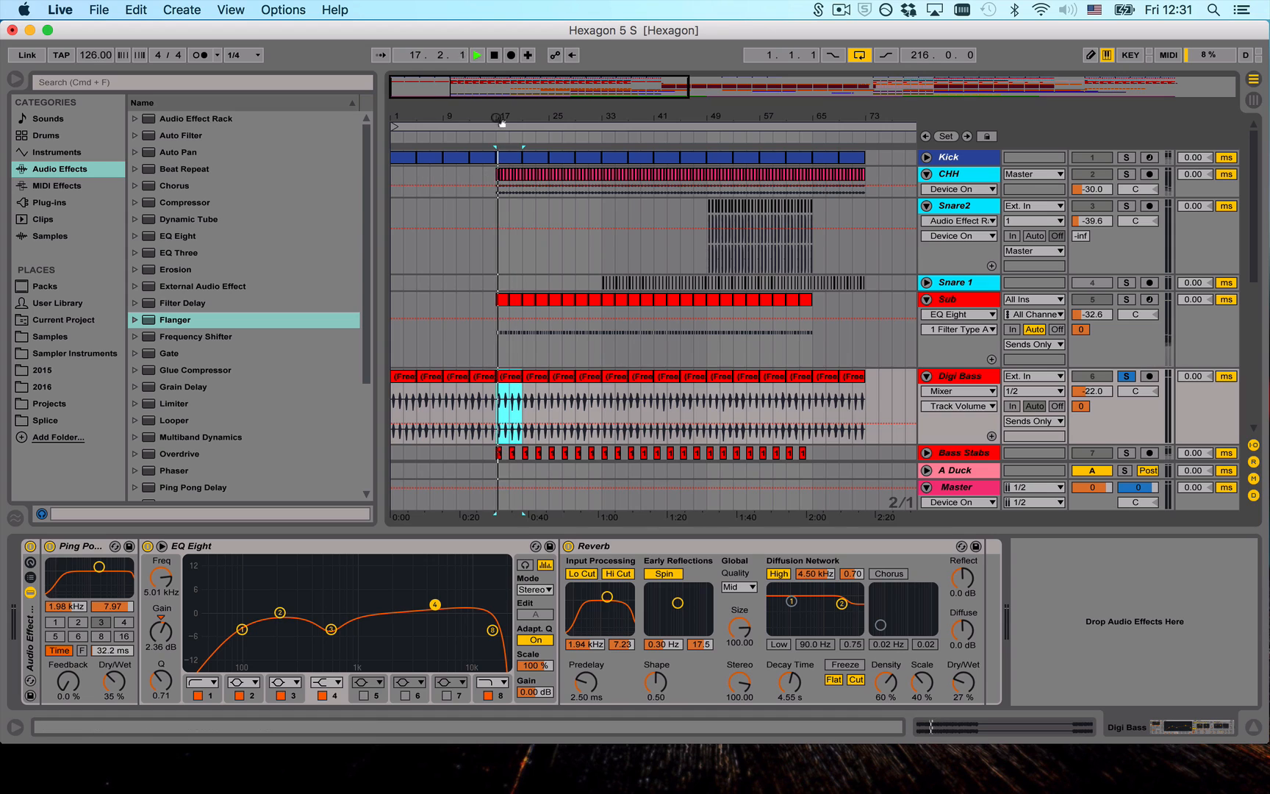
{"action": "left_click_drag", "start_coordinate": [499, 120], "coordinate": [499, 123]}
{"action": "key", "text": "space"}
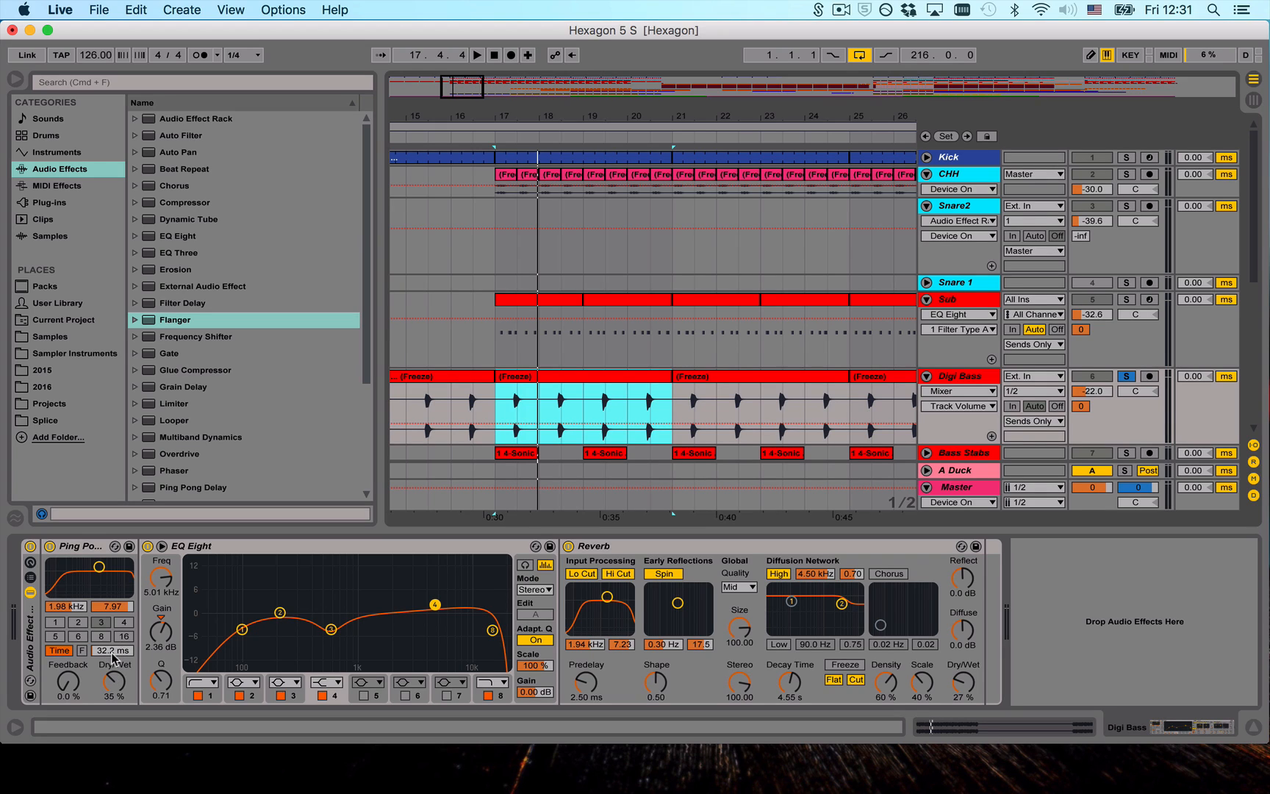
{"action": "left_click", "coordinate": [70, 546]}
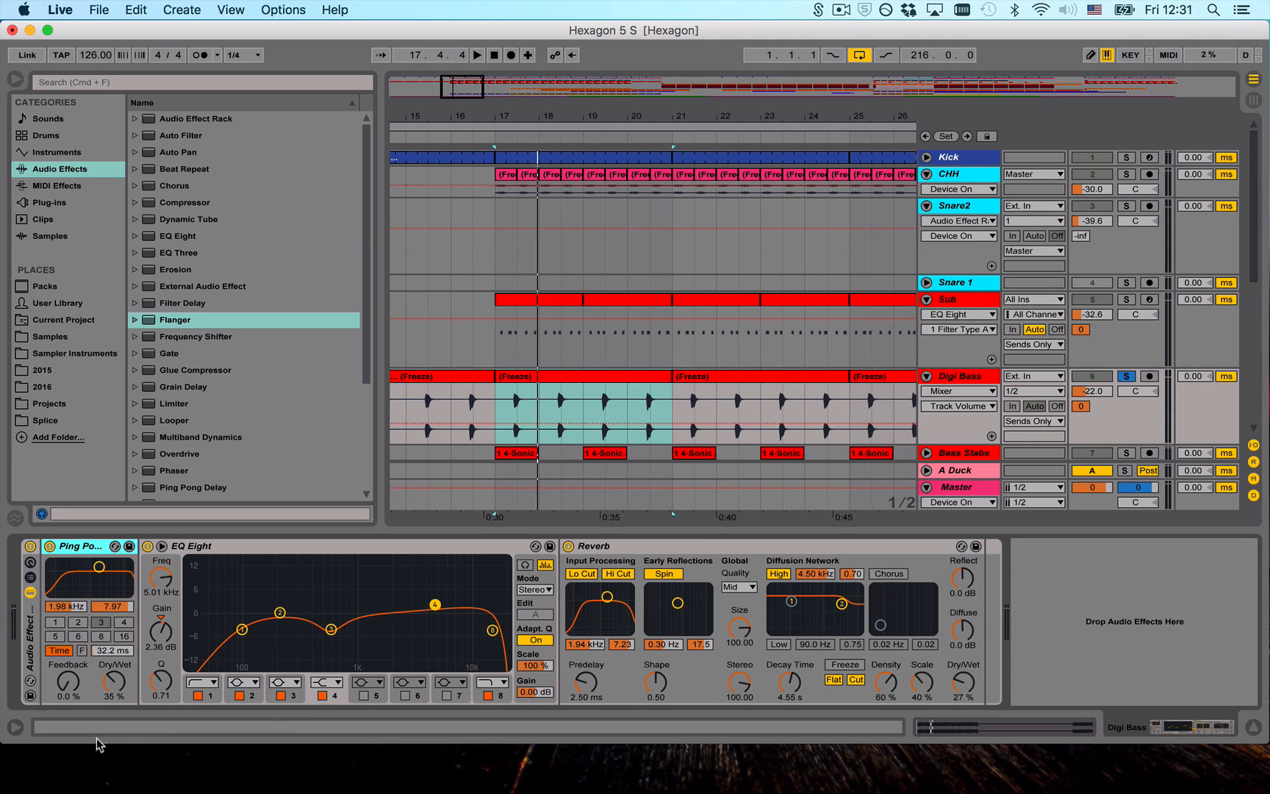
- Audition Digi Bass in bar 17 with its Reverb off, try Ping Pong Delay feedback at 64 %, and undo both changes
{"action": "left_click", "coordinate": [513, 403]}
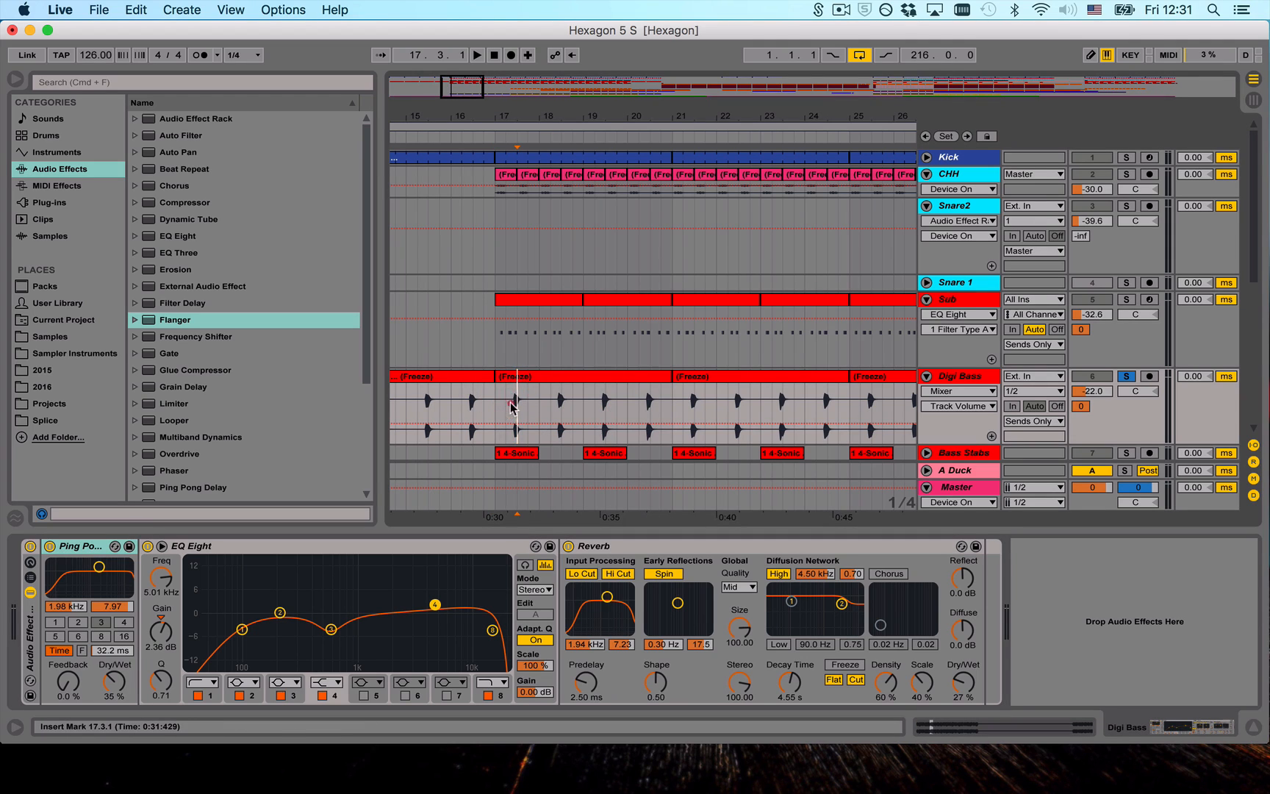
{"action": "key", "text": "space"}
{"action": "left_click", "coordinate": [568, 546]}
{"action": "left_click_drag", "start_coordinate": [80, 683], "coordinate": [81, 685]}
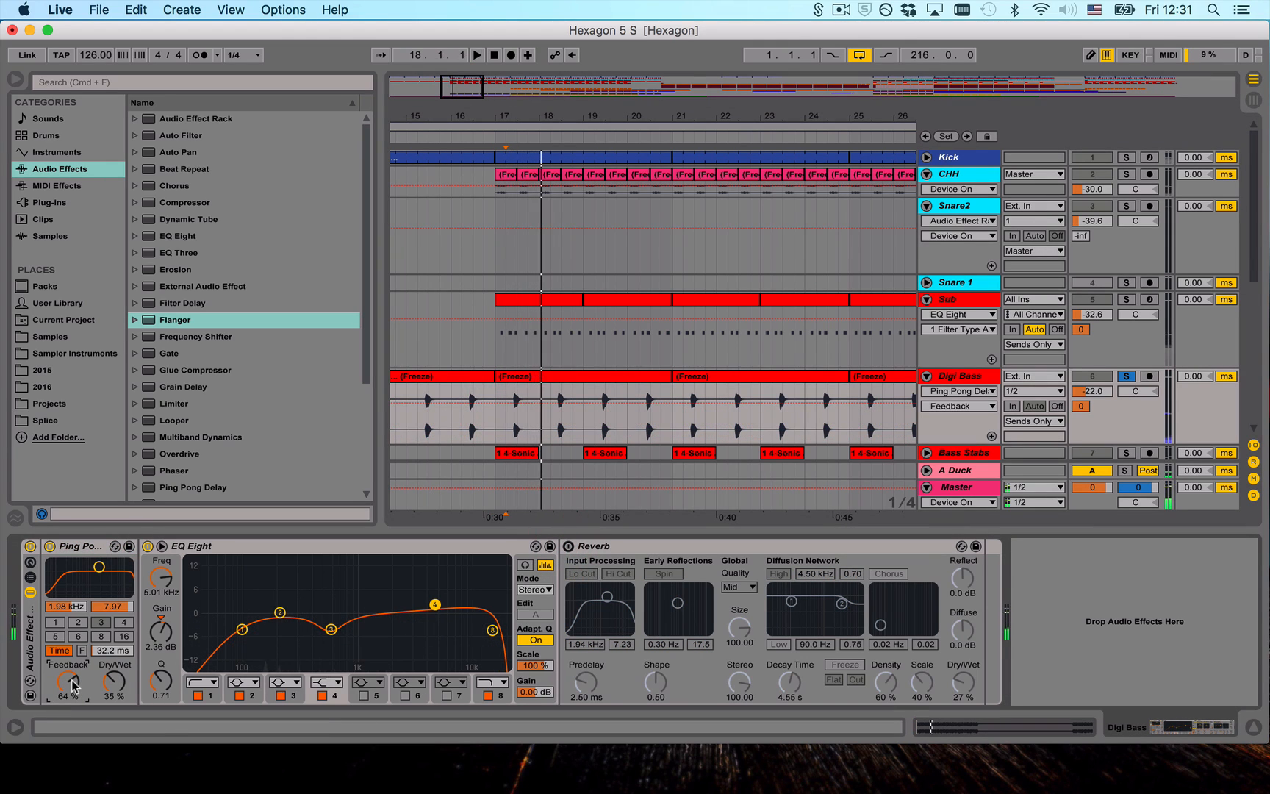
{"action": "key", "text": "super+z"}
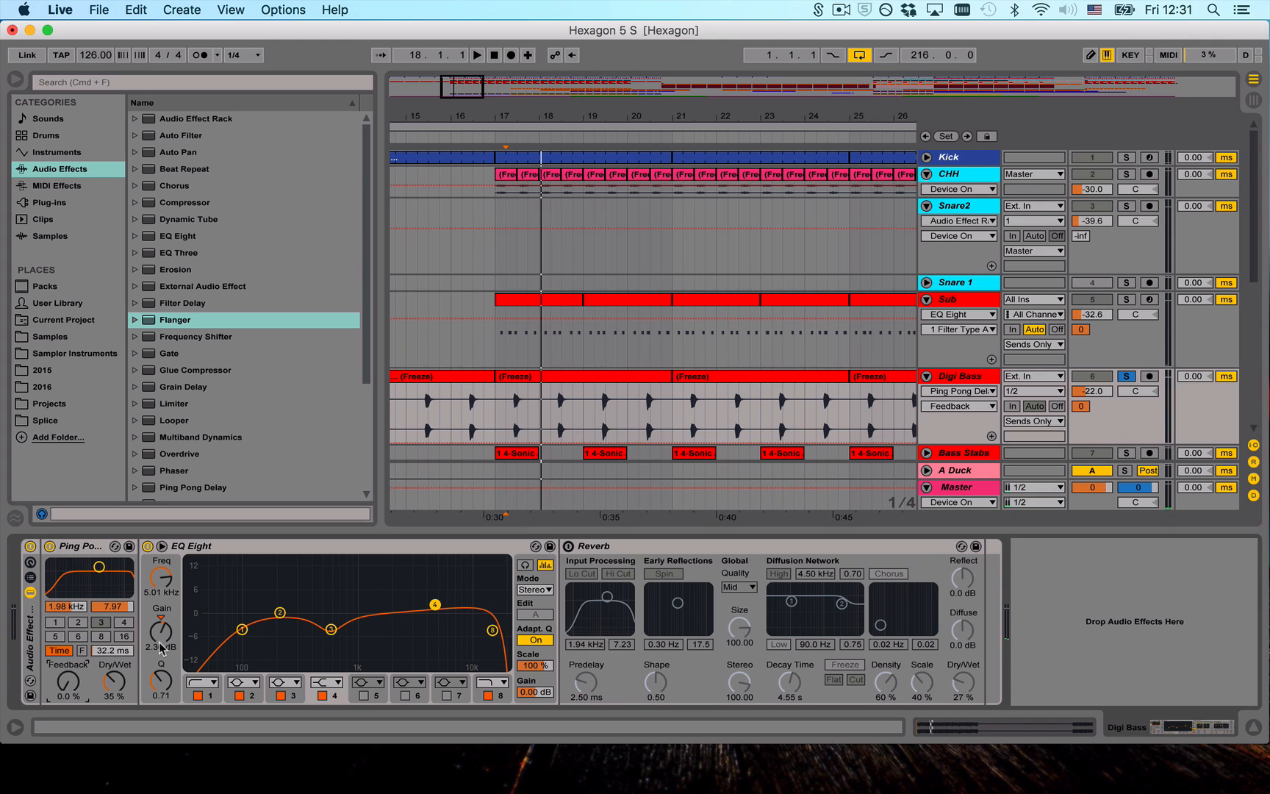
{"action": "key", "text": "super+z"}
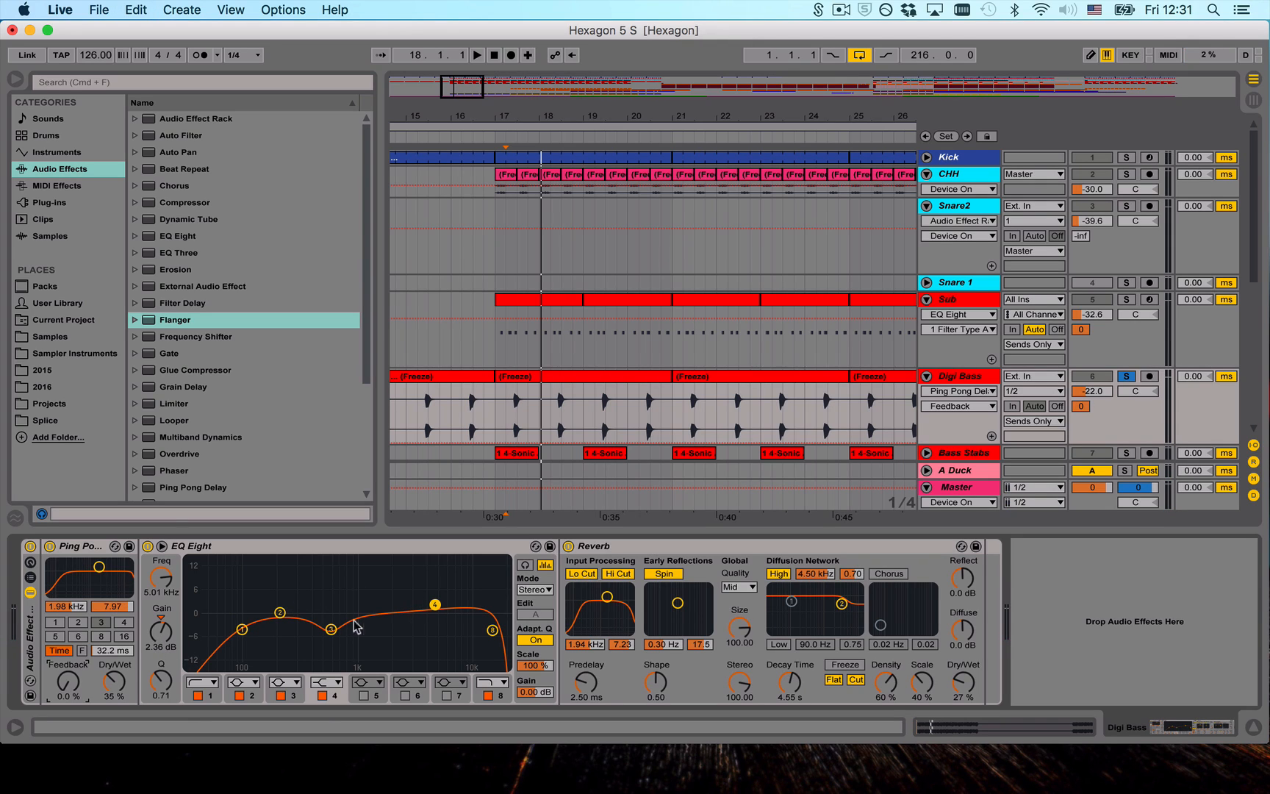
- Examine Digi Bass's Reverb and play the track from bar 17, releasing its solo to hear it in the full mix
{"action": "left_click", "coordinate": [650, 560]}
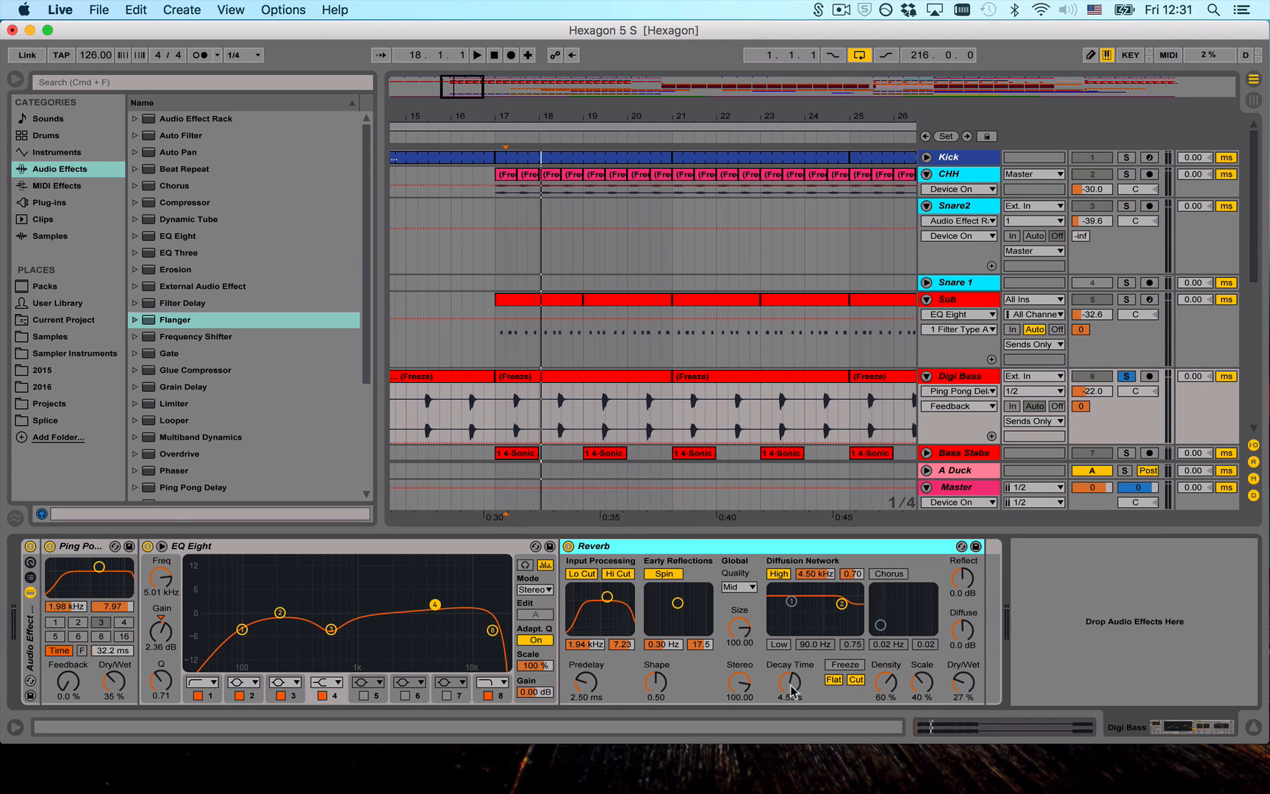
{"action": "key", "text": "space"}
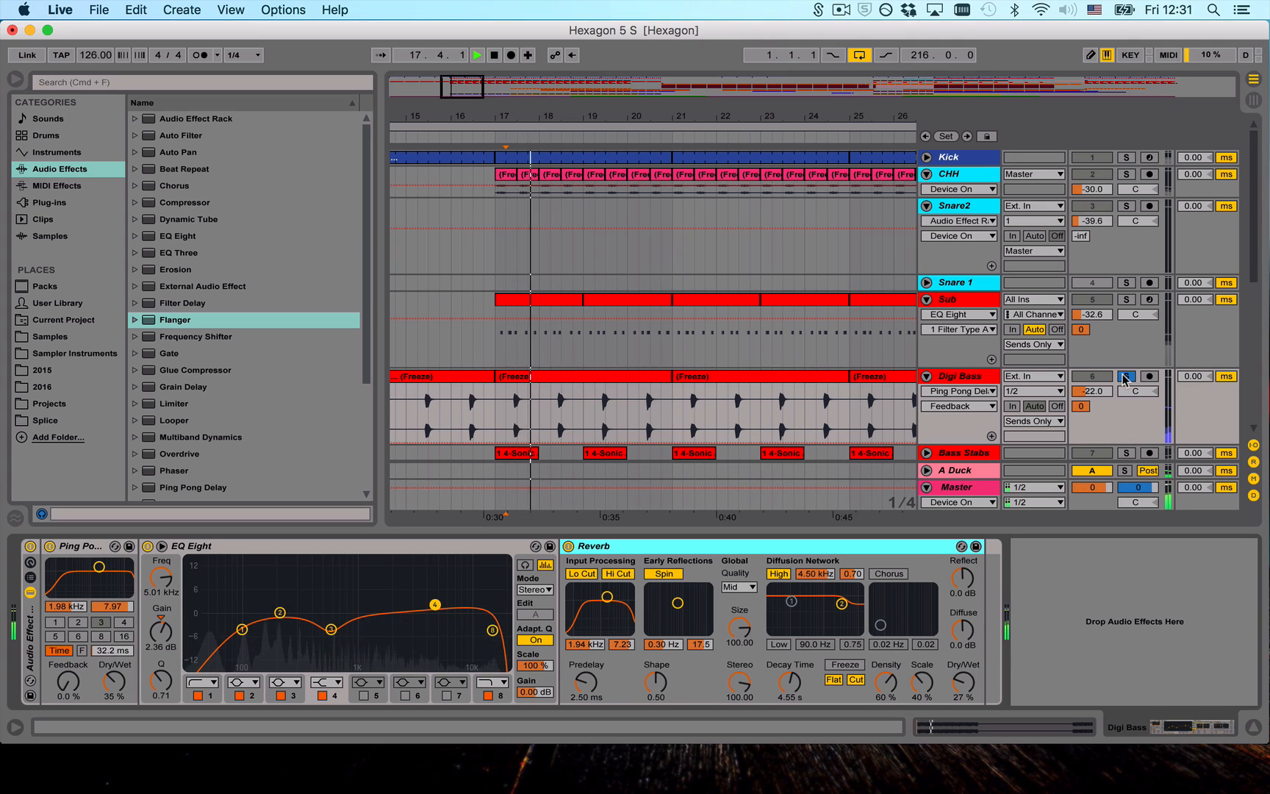
{"action": "left_click", "coordinate": [1125, 376]}
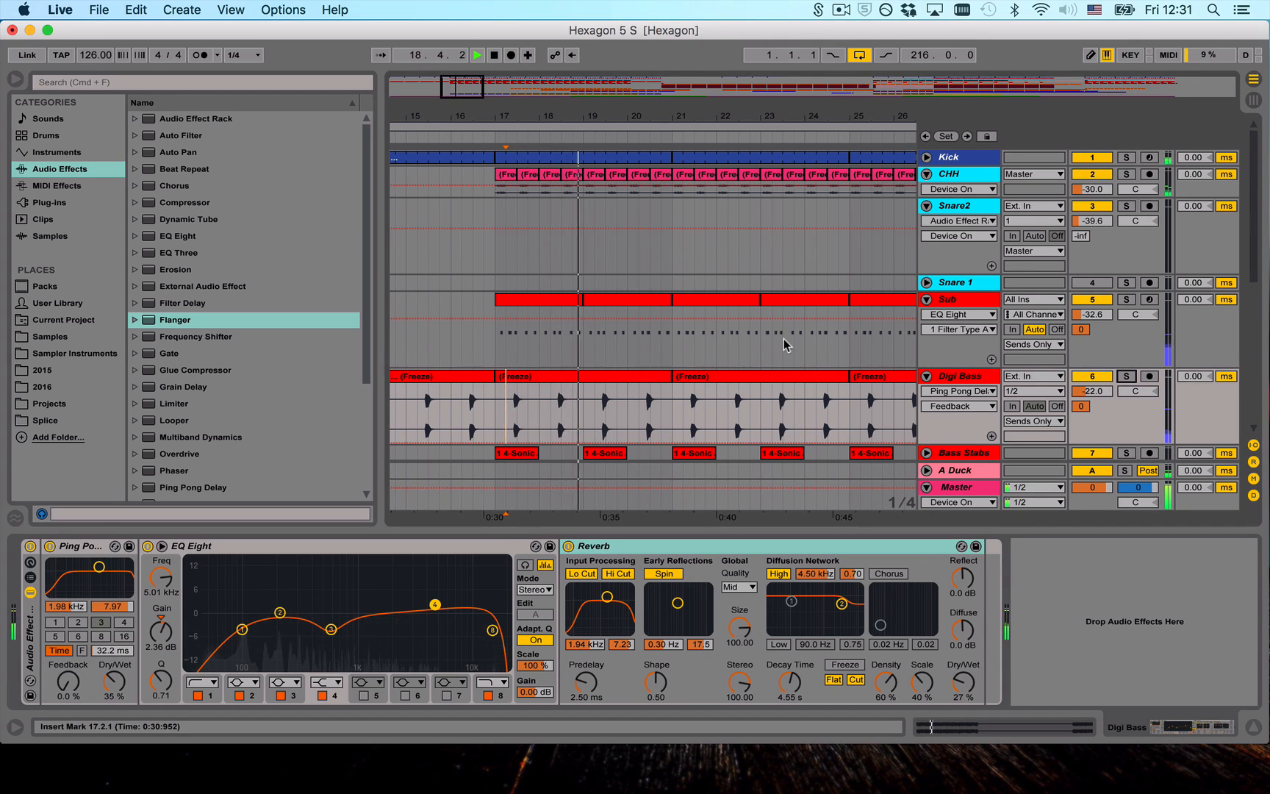
- Unfold and solo the Bass Stabs track with its bar 17 clip selected and its device chain shown
{"action": "scroll", "coordinate": [784, 338], "scroll_direction": "down", "scroll_amount": 3}
{"action": "left_click", "coordinate": [926, 399]}
{"action": "left_click", "coordinate": [514, 391]}
{"action": "key", "text": "space"}
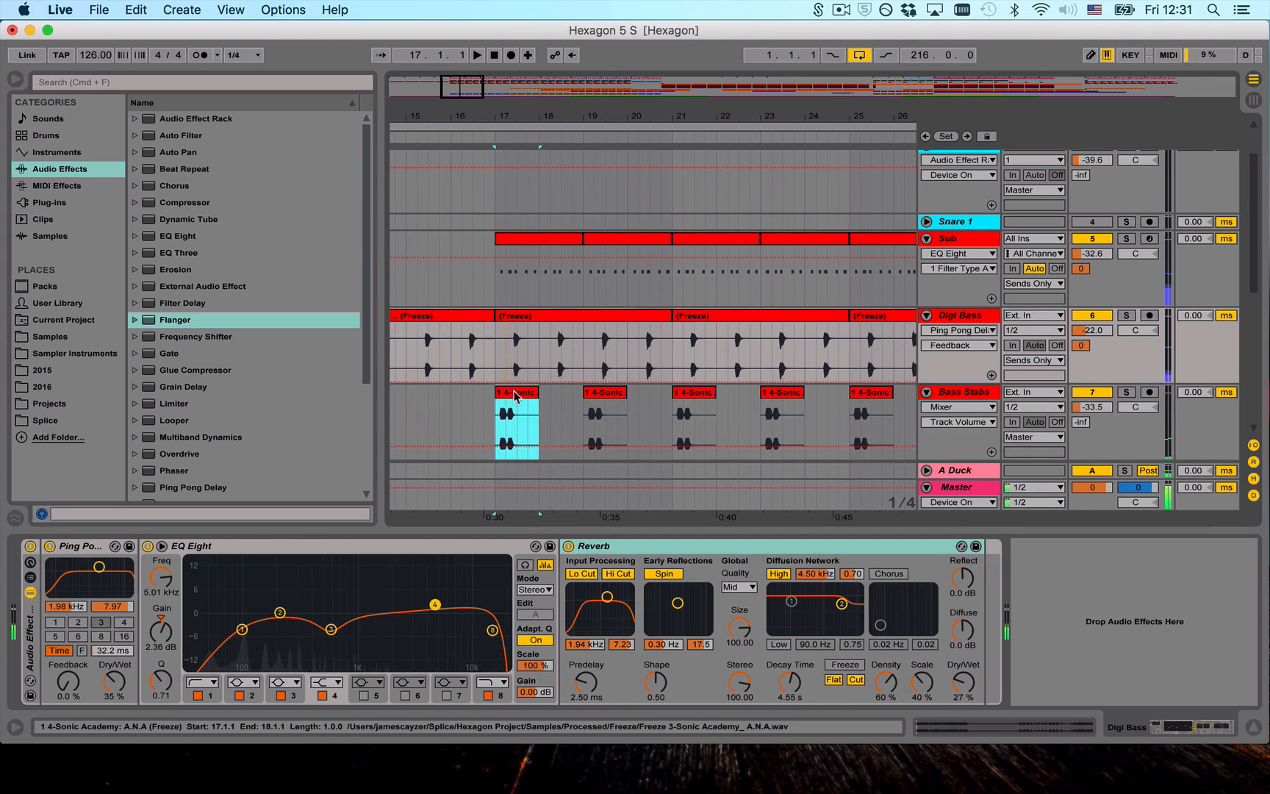
{"action": "left_click", "coordinate": [1127, 393]}
{"action": "left_click", "coordinate": [960, 392]}
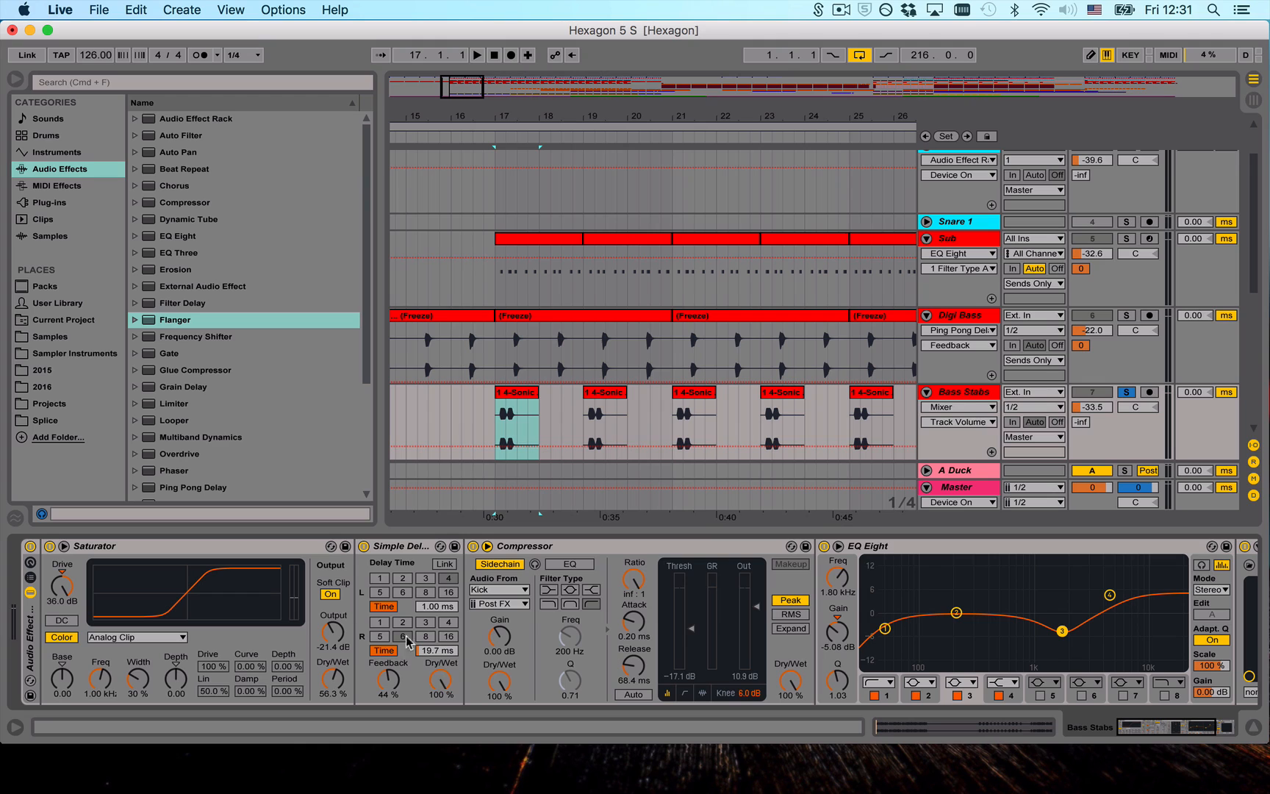
- Examine the Simple Delay on Bass Stabs and audition the soloed clip at bar 17
{"action": "left_click", "coordinate": [444, 673]}
{"action": "left_click", "coordinate": [421, 546]}
{"action": "left_click", "coordinate": [501, 418]}
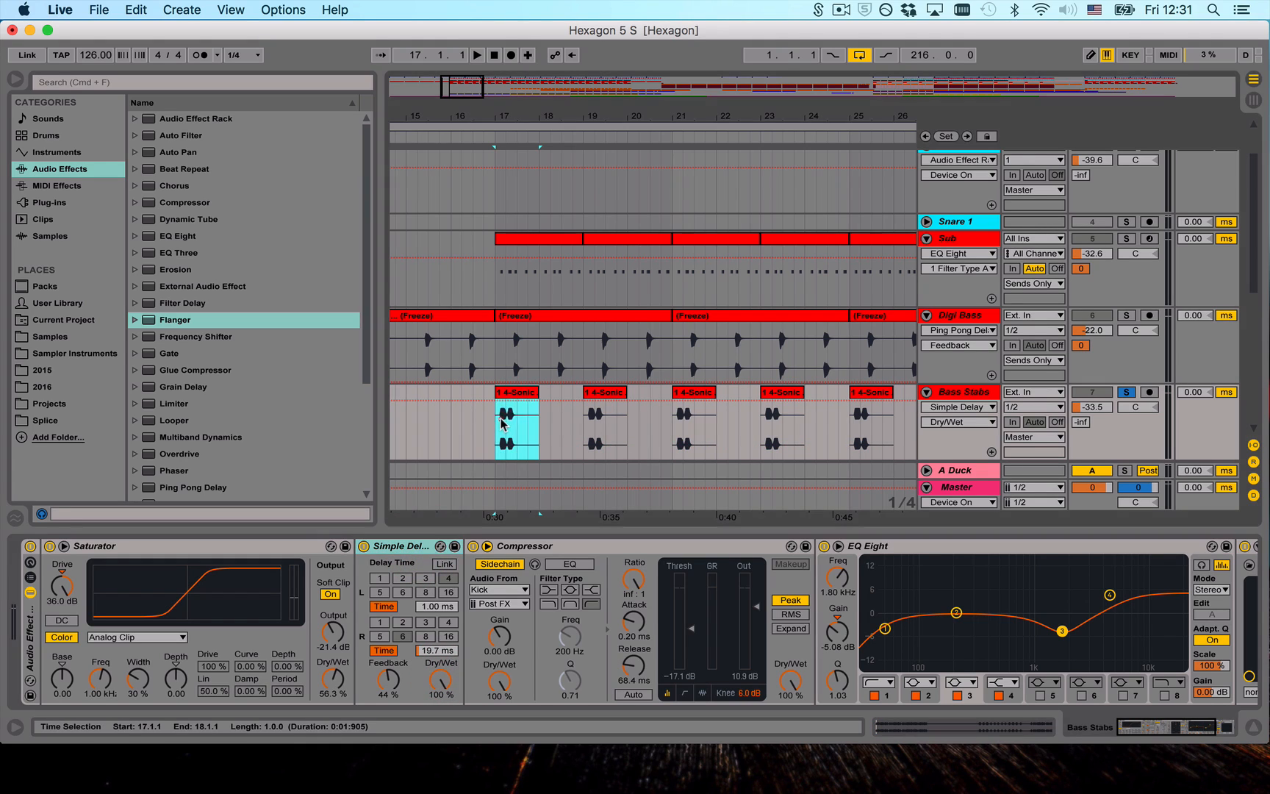
{"action": "left_click", "coordinate": [498, 392]}
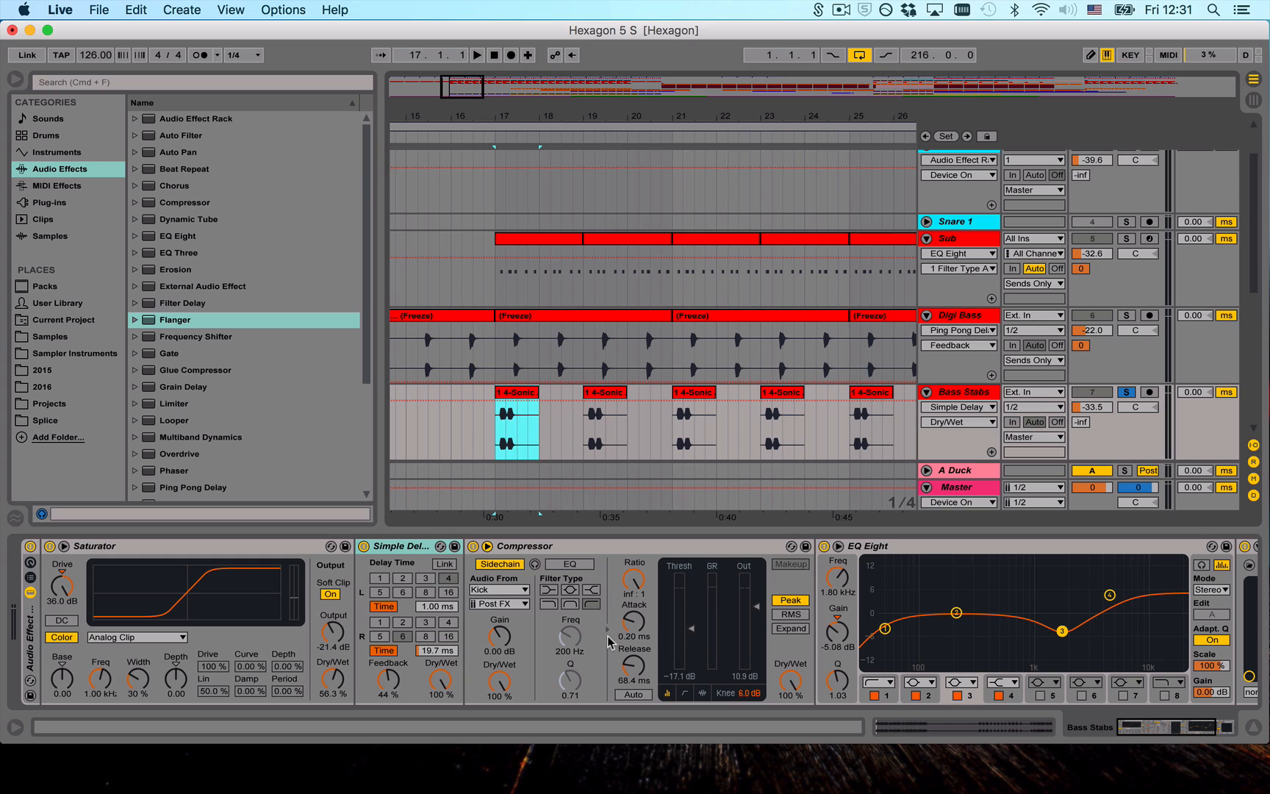
{"action": "left_click", "coordinate": [525, 391]}
{"action": "key", "text": "space"}
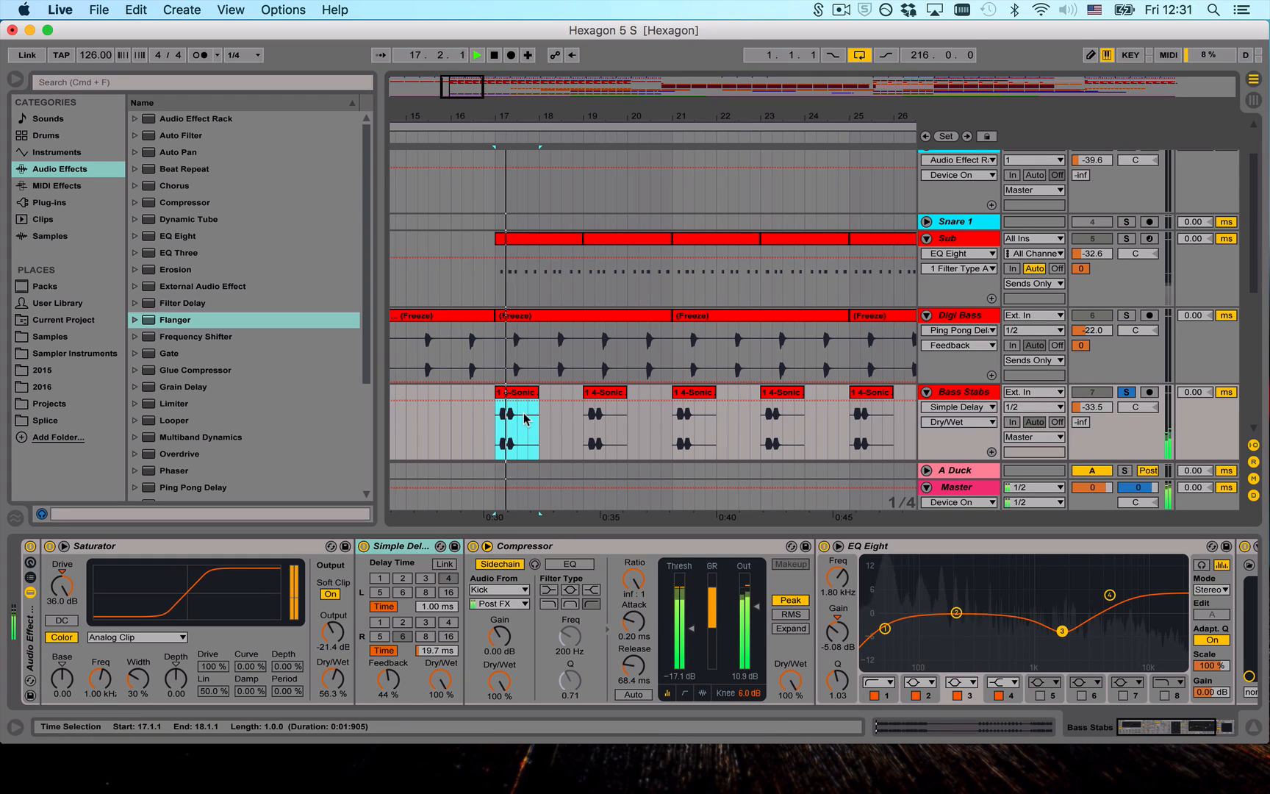
{"action": "key", "text": "space"}
- Examine band 1 of the Bass Stabs EQ Eight and open the DimensionExpander window over the arrangement for another listen
{"action": "scroll", "coordinate": [843, 609], "scroll_direction": "right", "scroll_amount": 5}
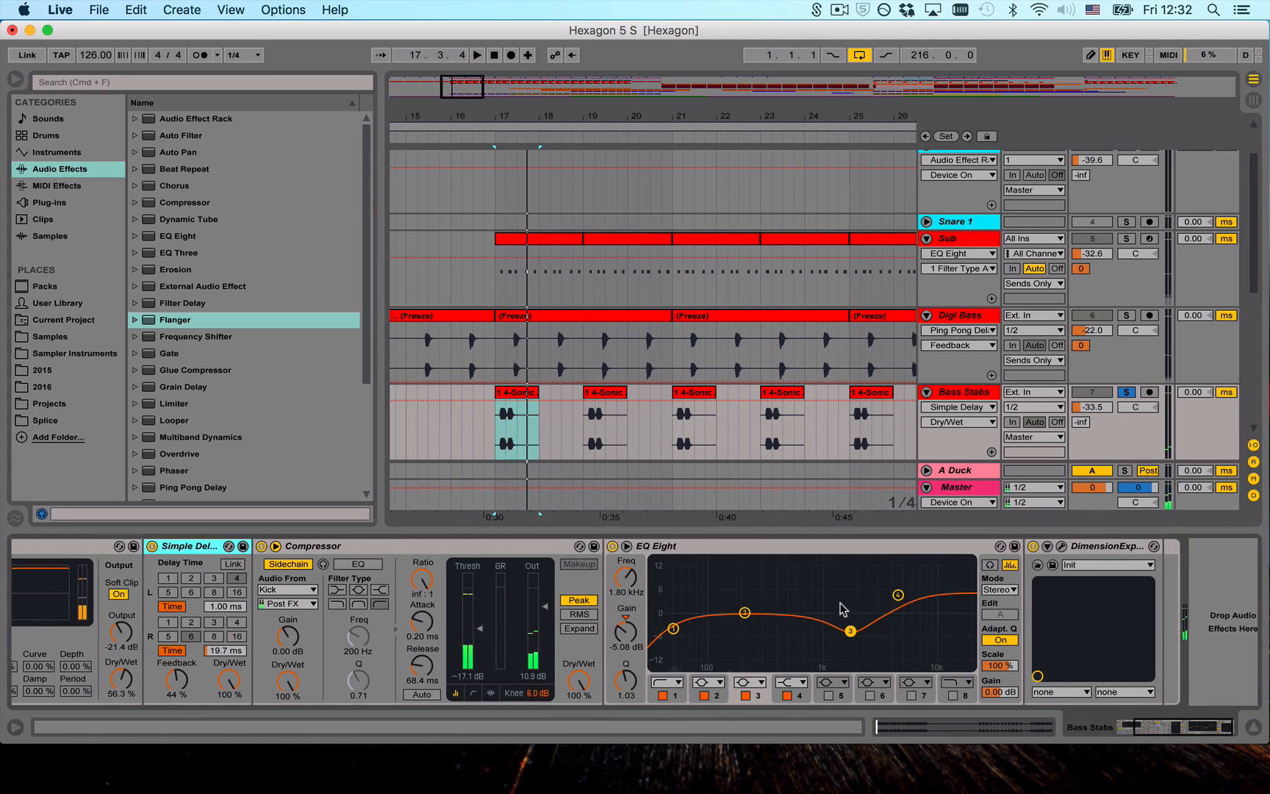
{"action": "left_click", "coordinate": [673, 629]}
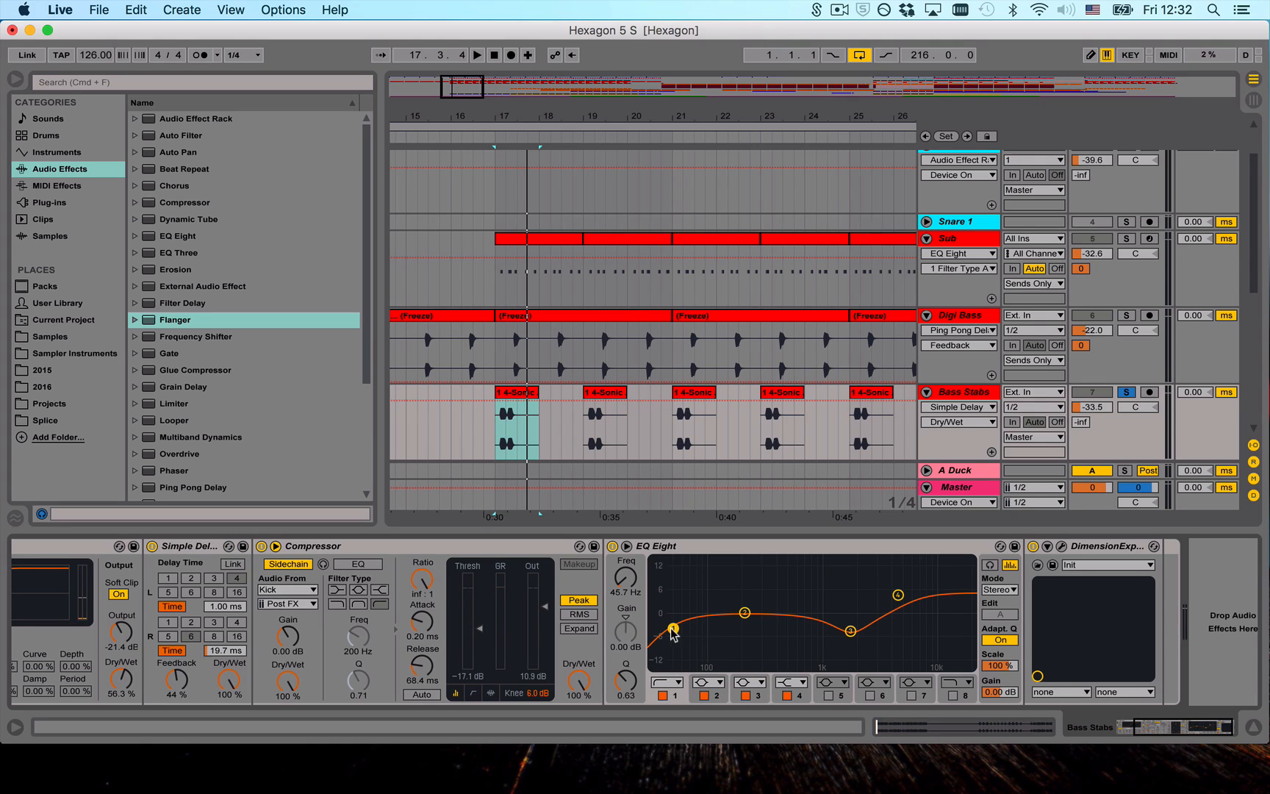
{"action": "left_click", "coordinate": [1053, 564]}
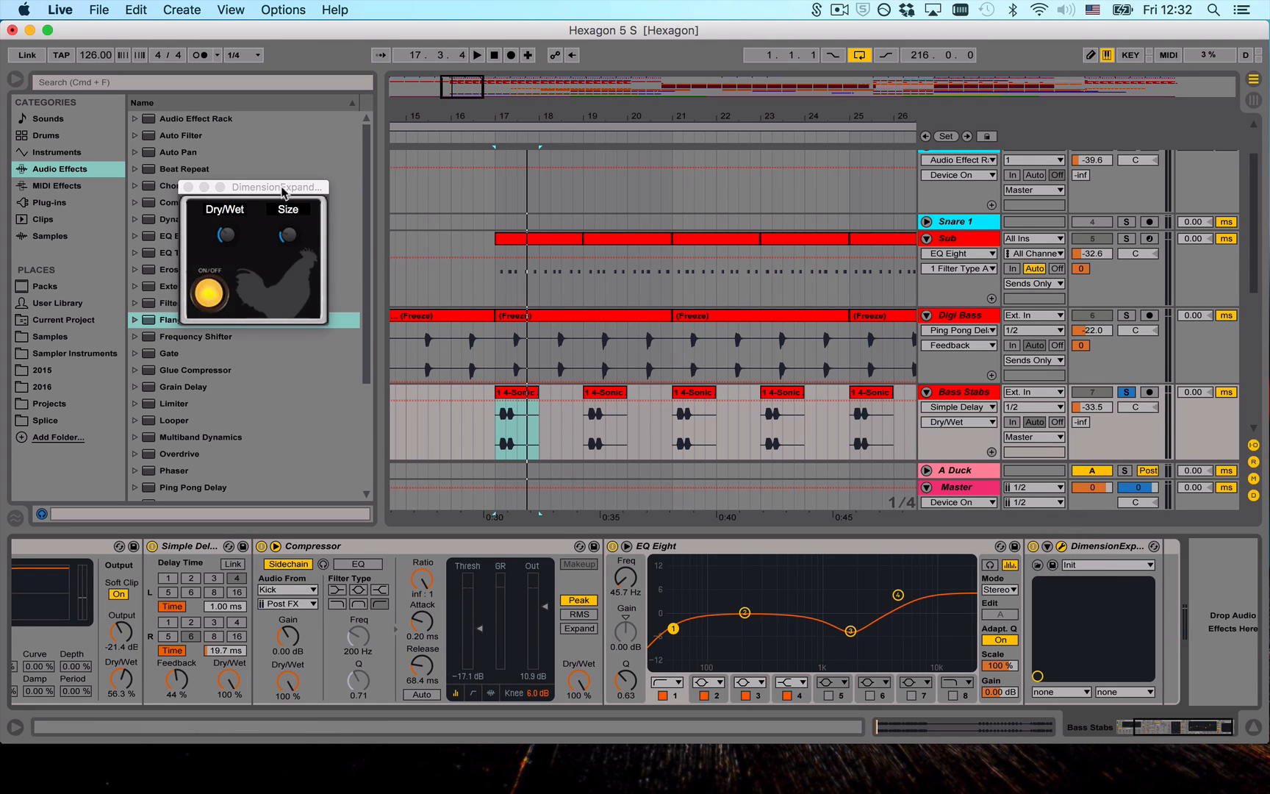
{"action": "left_click_drag", "start_coordinate": [283, 188], "coordinate": [698, 270]}
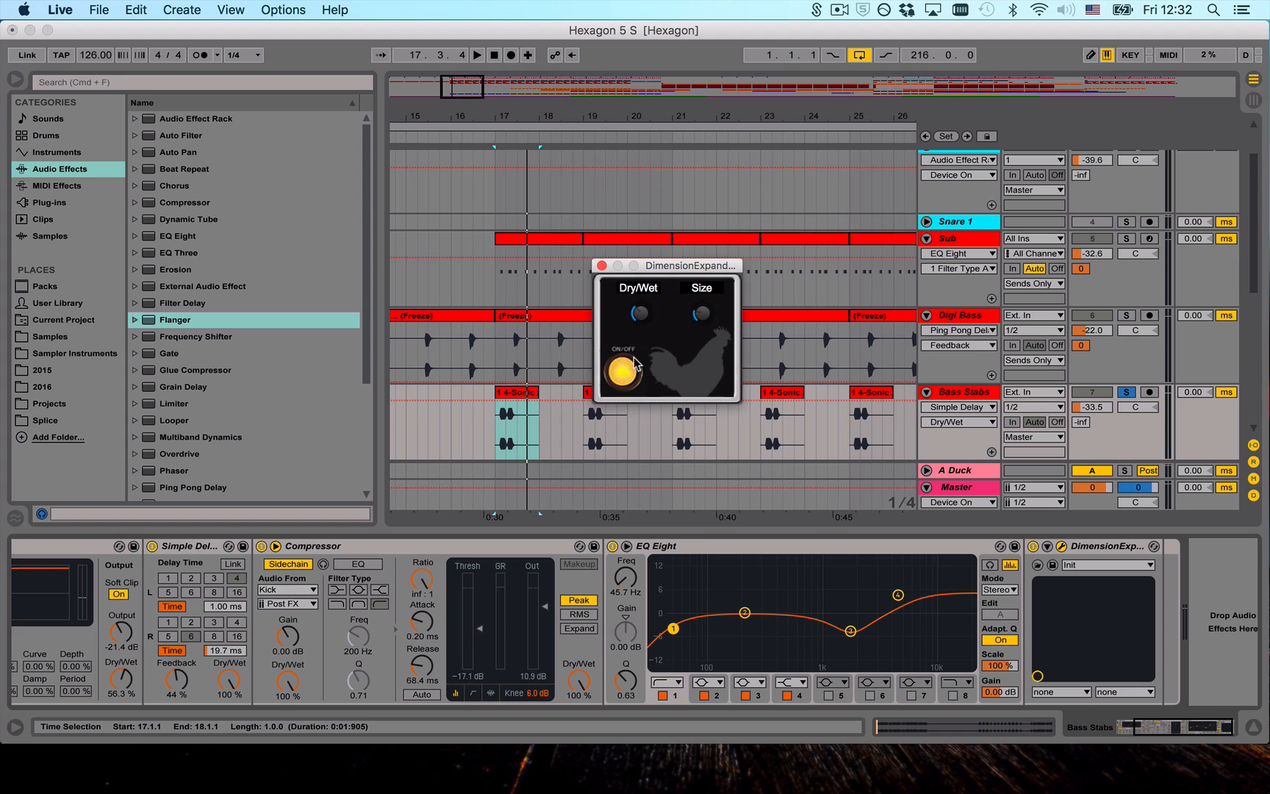
{"action": "key", "text": "space"}
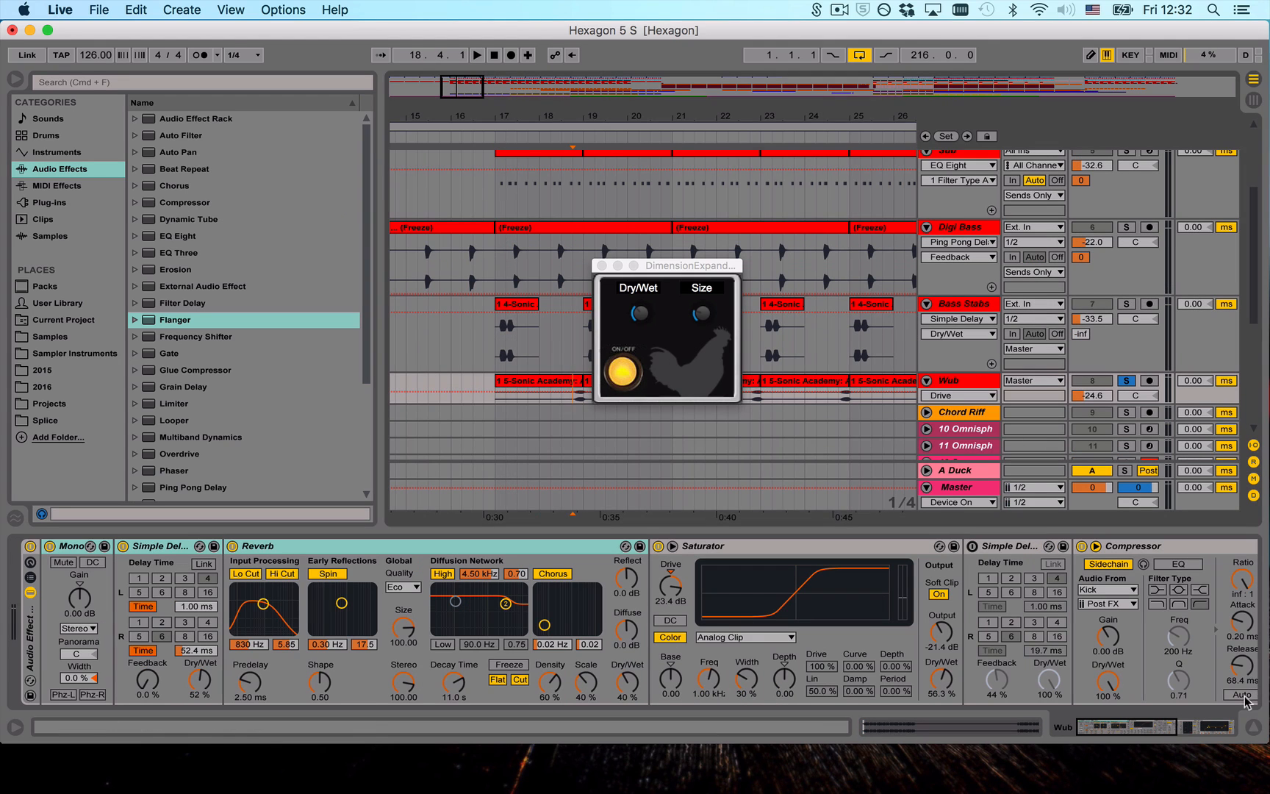
- Examine the Wub track's effect rack from the Simple Delay and Reverb through to the Compressor and EQ Eight
{"action": "left_click", "coordinate": [1095, 724]}
{"action": "left_click_drag", "start_coordinate": [1143, 730], "coordinate": [1112, 746]}
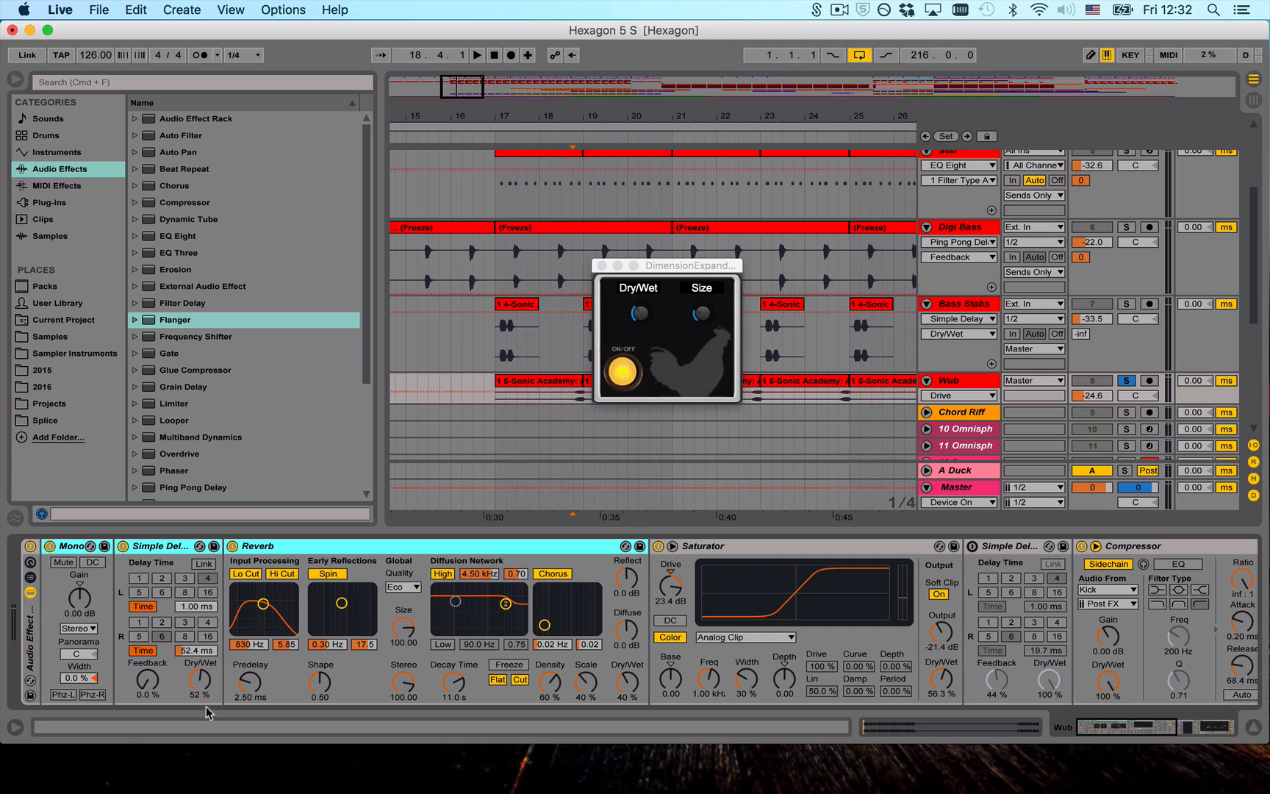
{"action": "left_click", "coordinate": [160, 566]}
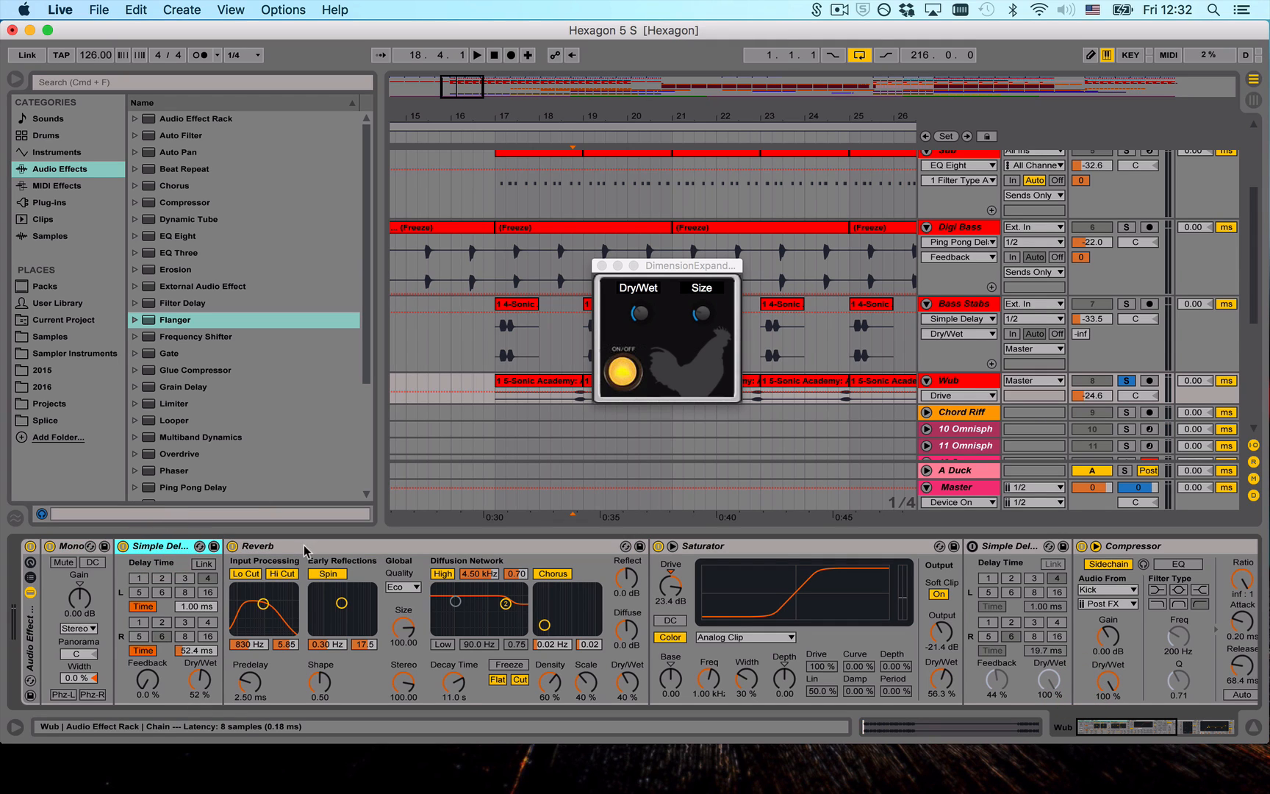
{"action": "scroll", "coordinate": [581, 595], "scroll_direction": "right", "scroll_amount": 10}
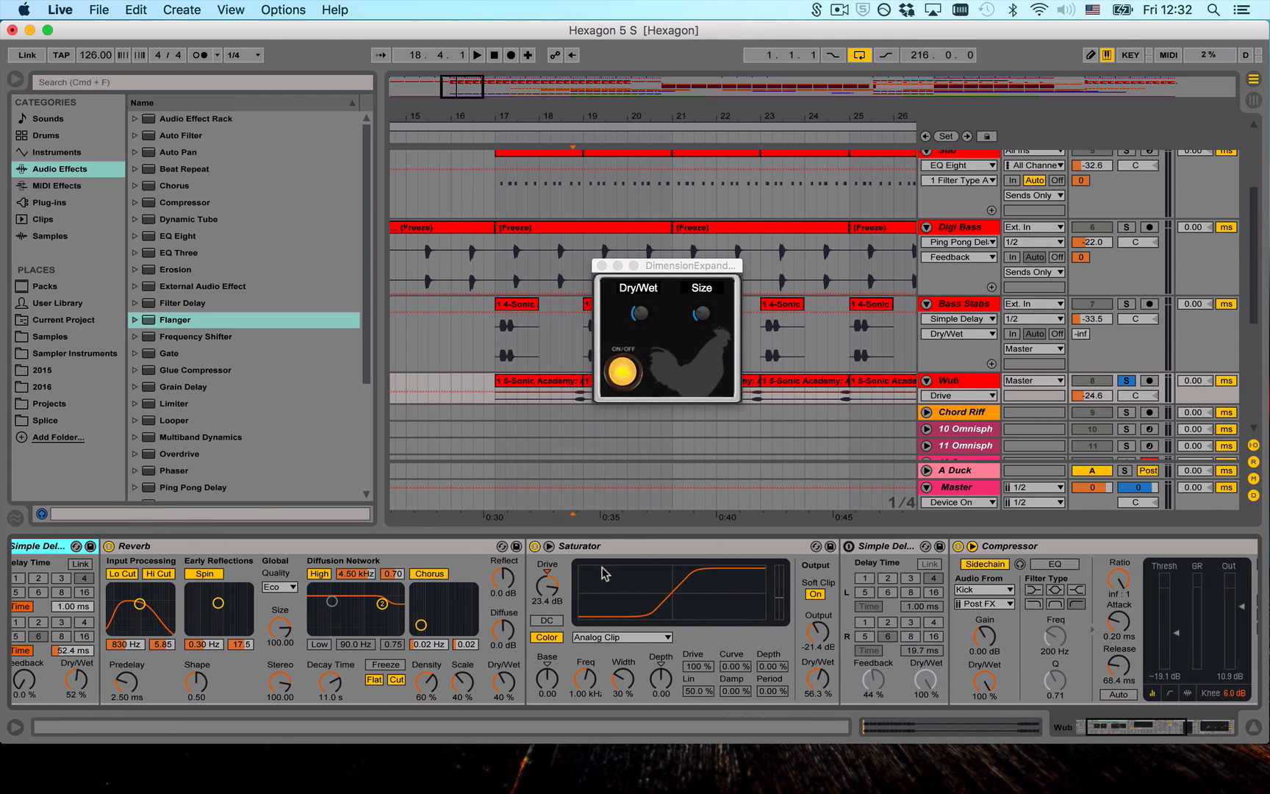
{"action": "scroll", "coordinate": [684, 621], "scroll_direction": "right", "scroll_amount": 2}
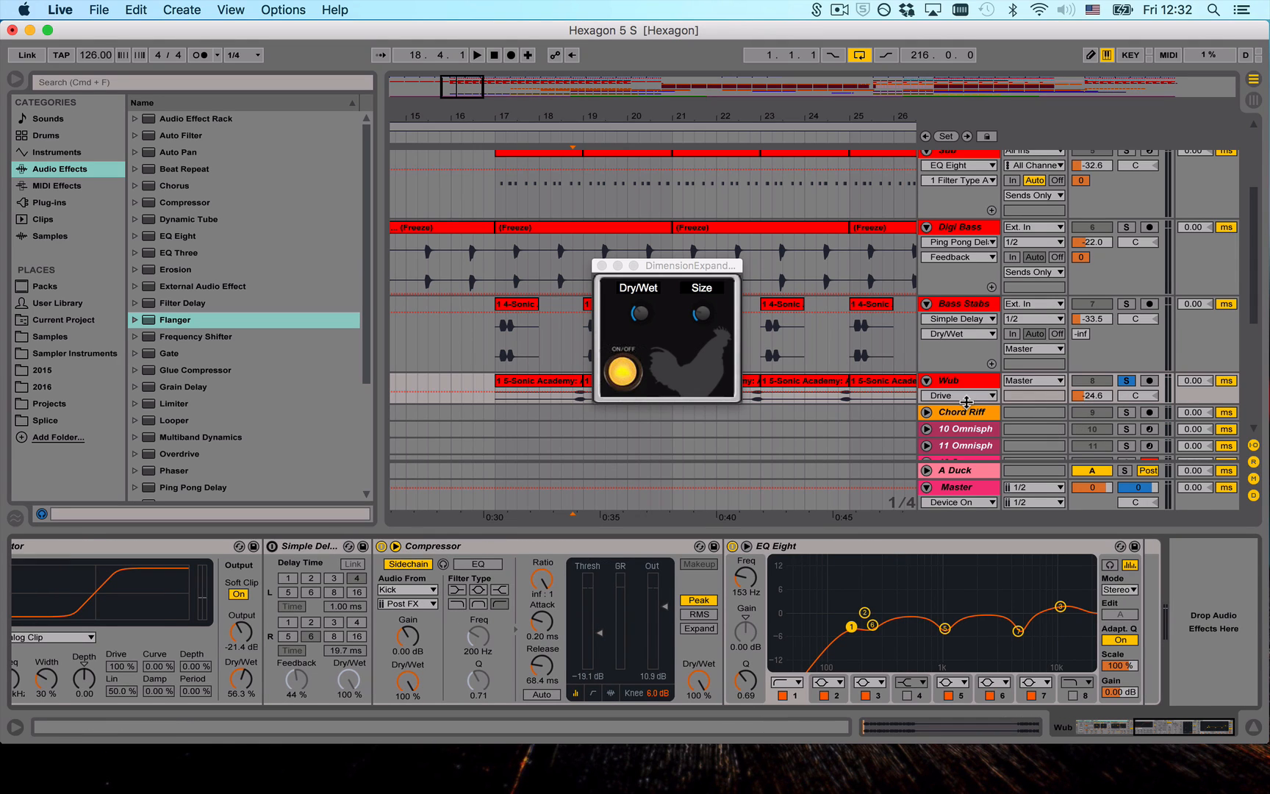
- Enlarge the Wub track to show its waveforms and audition it soloed from 18.4.1
{"action": "left_click_drag", "start_coordinate": [966, 402], "coordinate": [965, 448]}
{"action": "left_click", "coordinate": [575, 419]}
{"action": "key", "text": "space"}
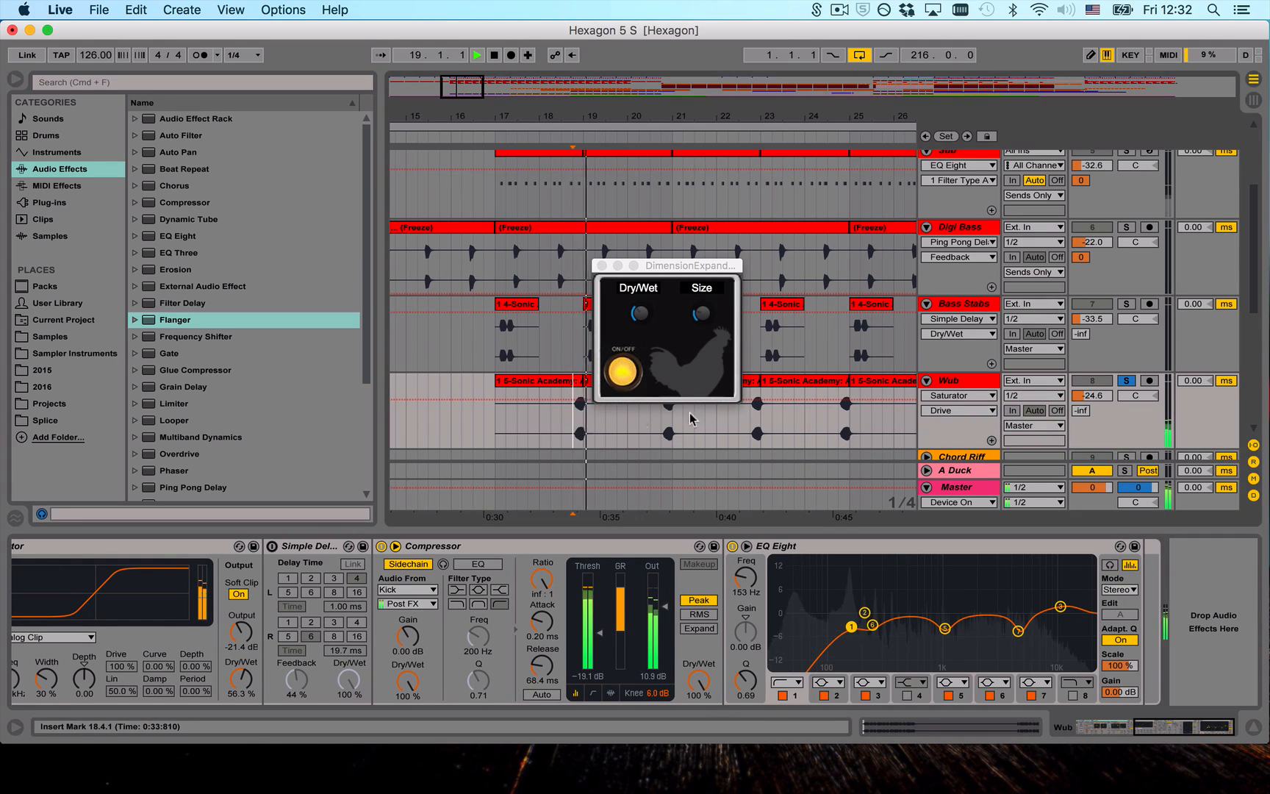
- Release the Wub solo and compare the full mix around bar 19 with the rough mix
{"action": "left_click", "coordinate": [1126, 380]}
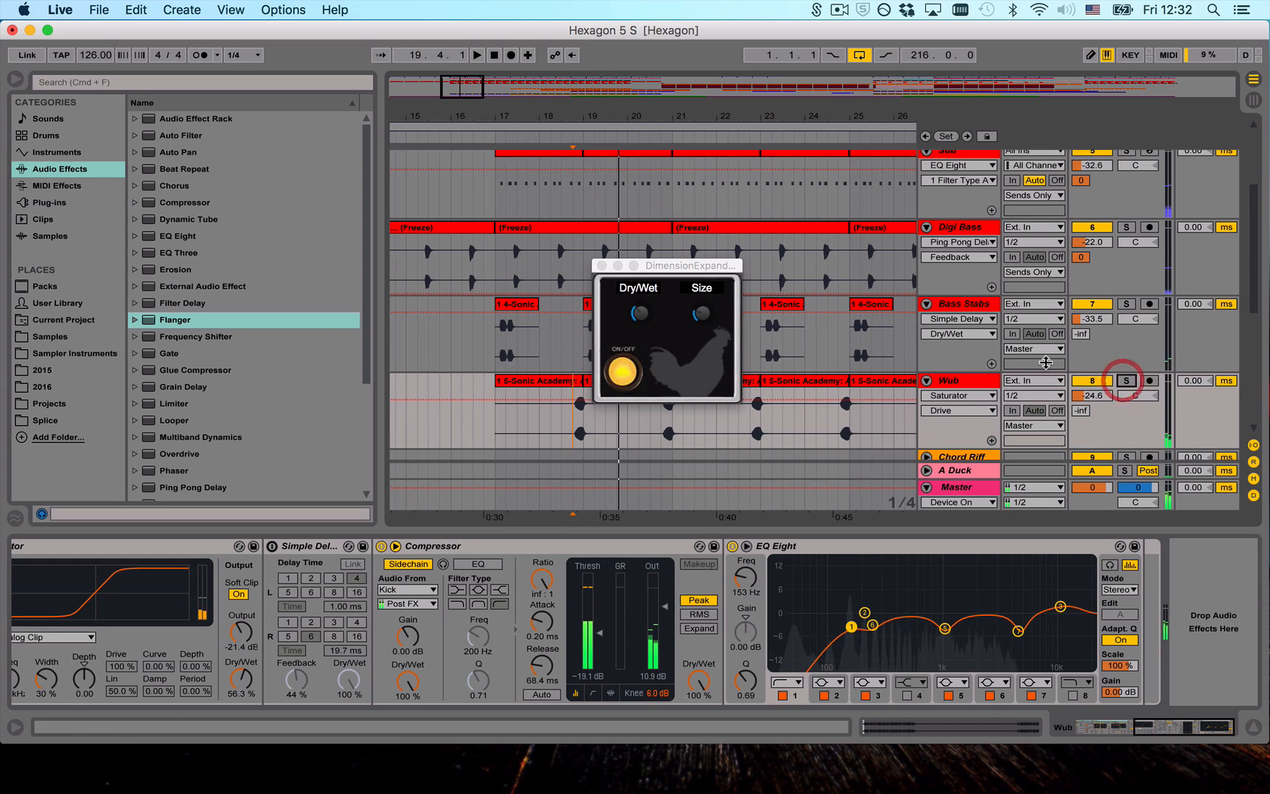
{"action": "scroll", "coordinate": [520, 249], "scroll_direction": "down", "scroll_amount": 3}
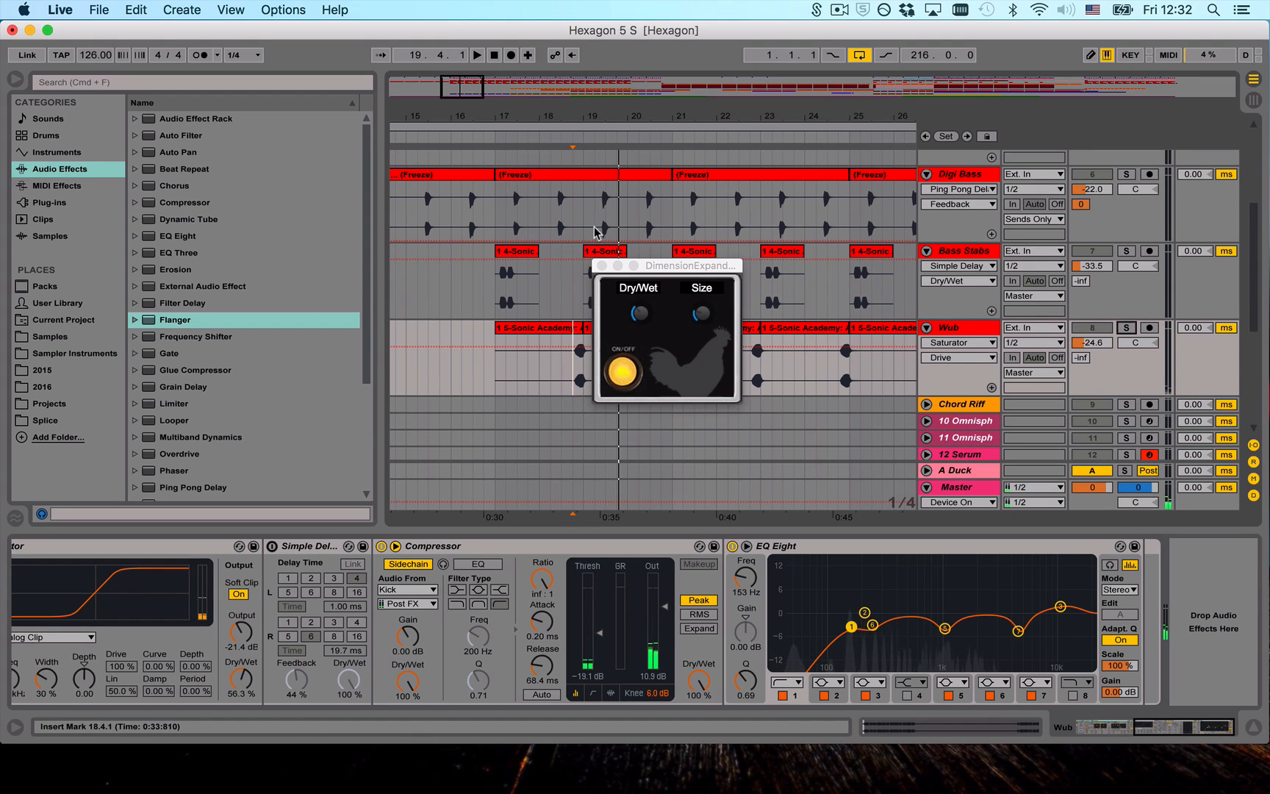
{"action": "key", "text": "space"}
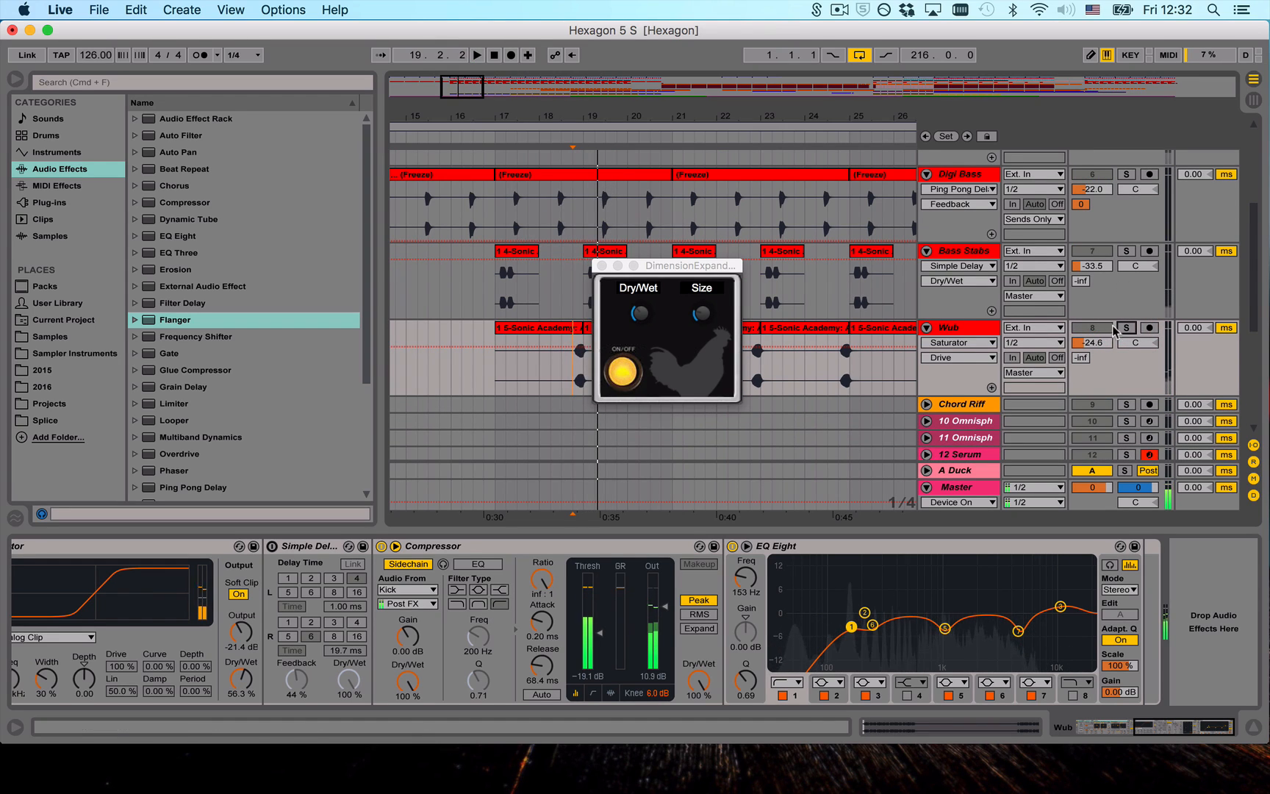
{"action": "left_click", "coordinate": [1124, 328]}
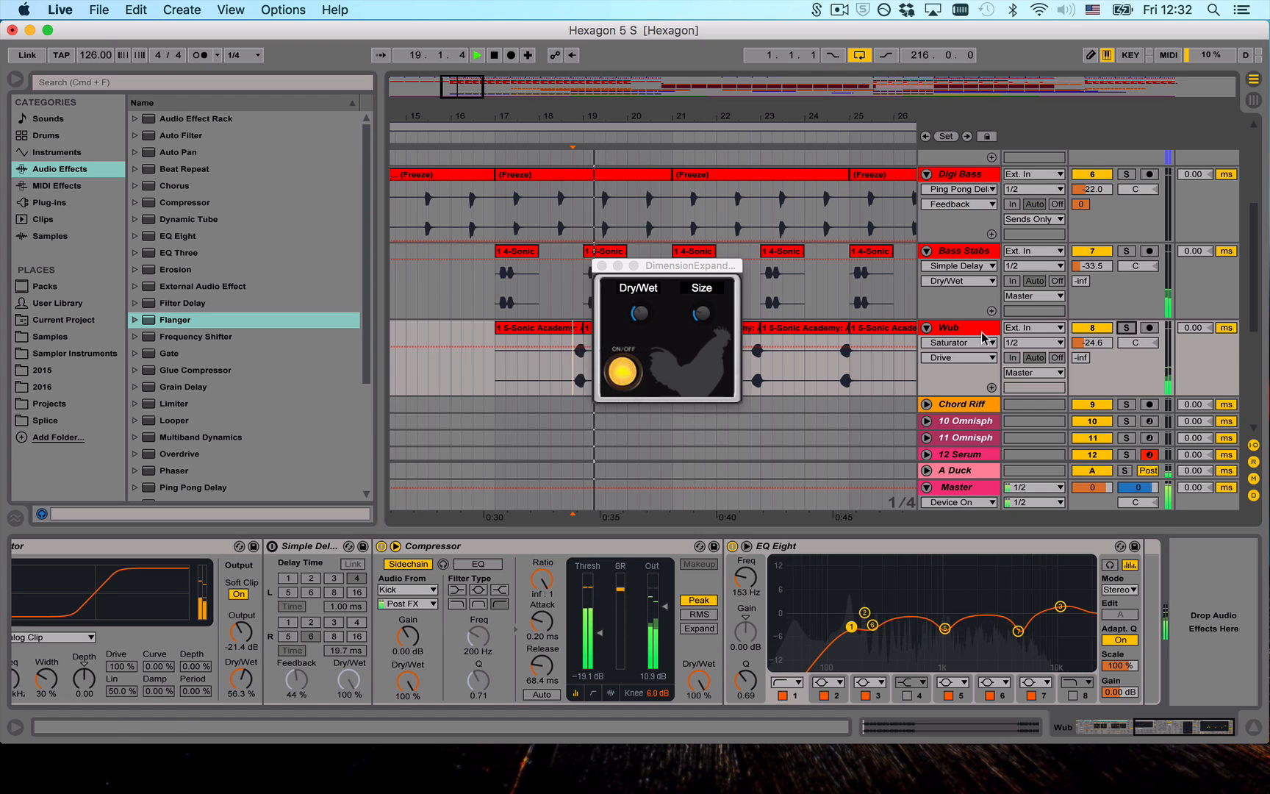
- Close the DimensionExpander window and examine the Chord Riff effect rack from the EQ Eight and Filter Delay through to the Saturator and Compressor
{"action": "left_click", "coordinate": [601, 266]}
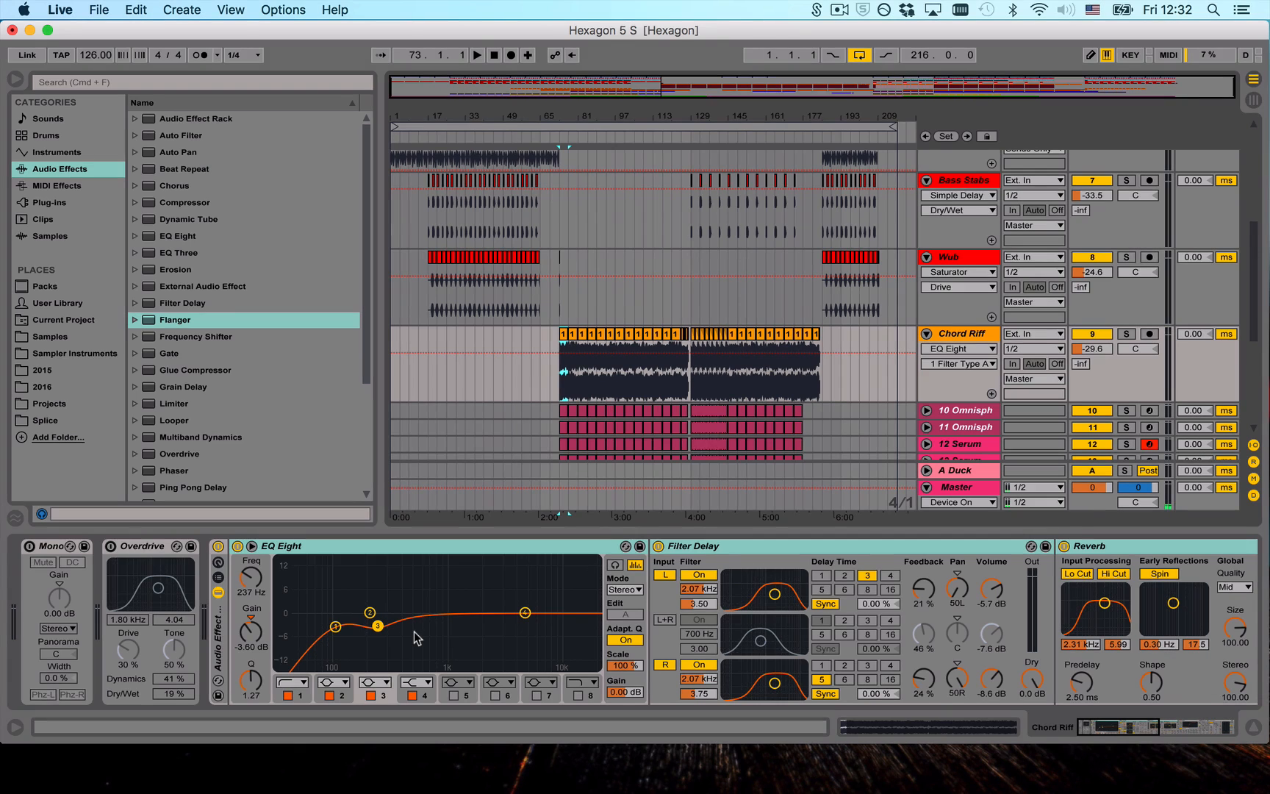
{"action": "scroll", "coordinate": [551, 643], "scroll_direction": "right", "scroll_amount": 15}
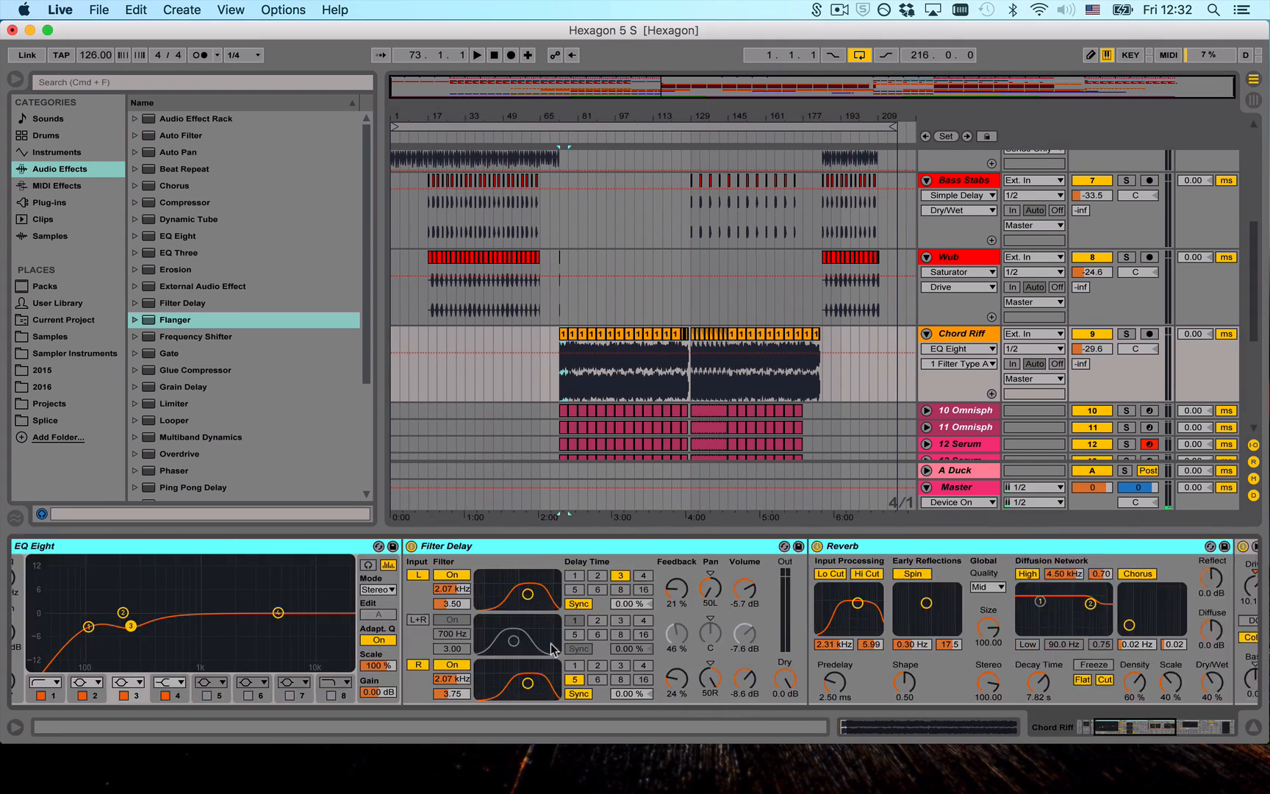
{"action": "scroll", "coordinate": [687, 612], "scroll_direction": "right", "scroll_amount": 5}
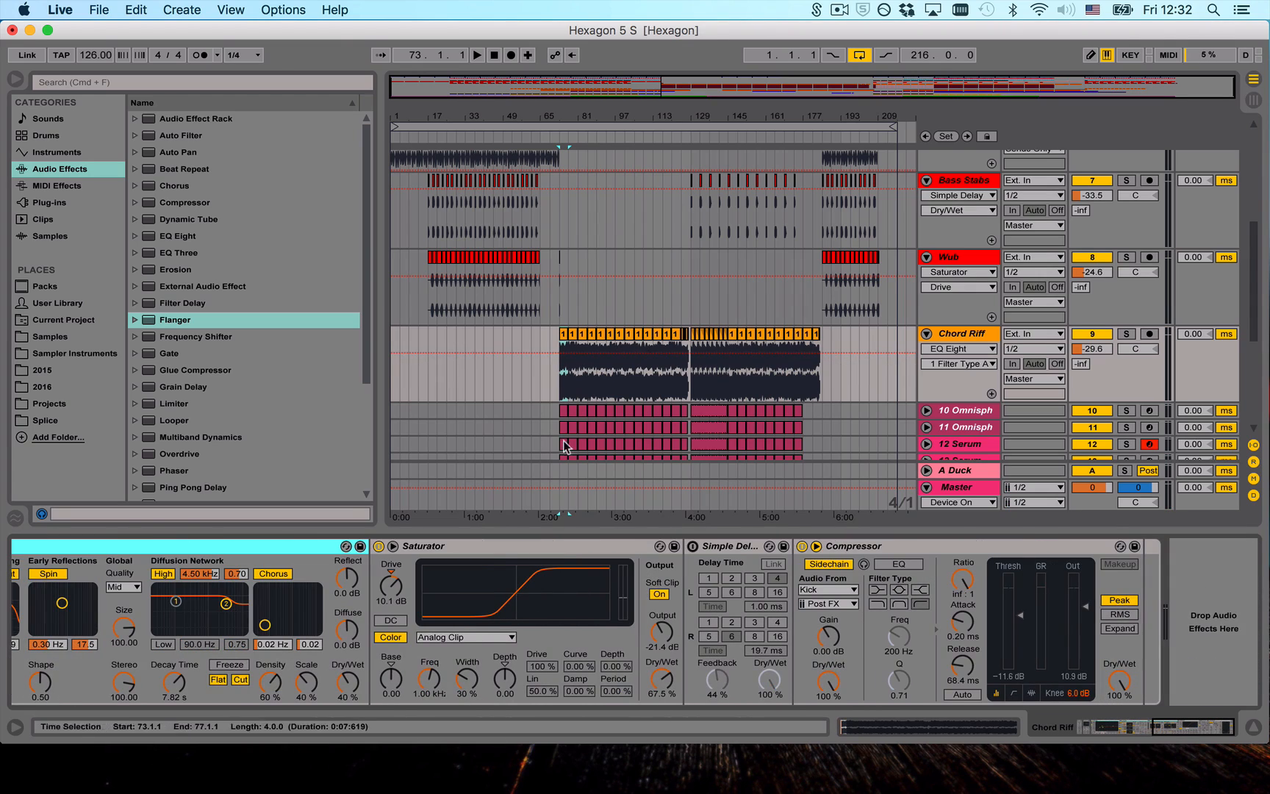
{"action": "left_click", "coordinate": [437, 546]}
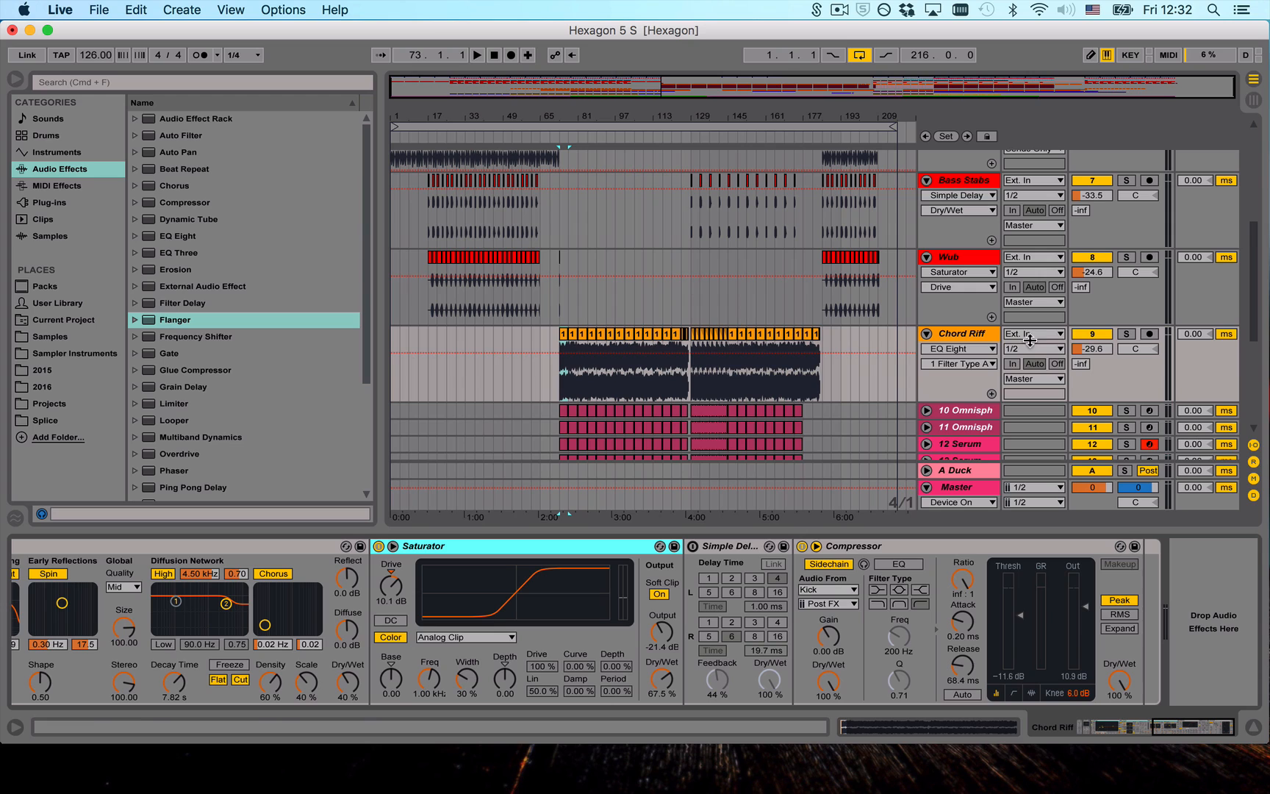
- Audition the Chord Riff soloed from 73.1.1, lower its Saturator Drive to 5.14 dB, and release the solo
{"action": "left_click", "coordinate": [1128, 335]}
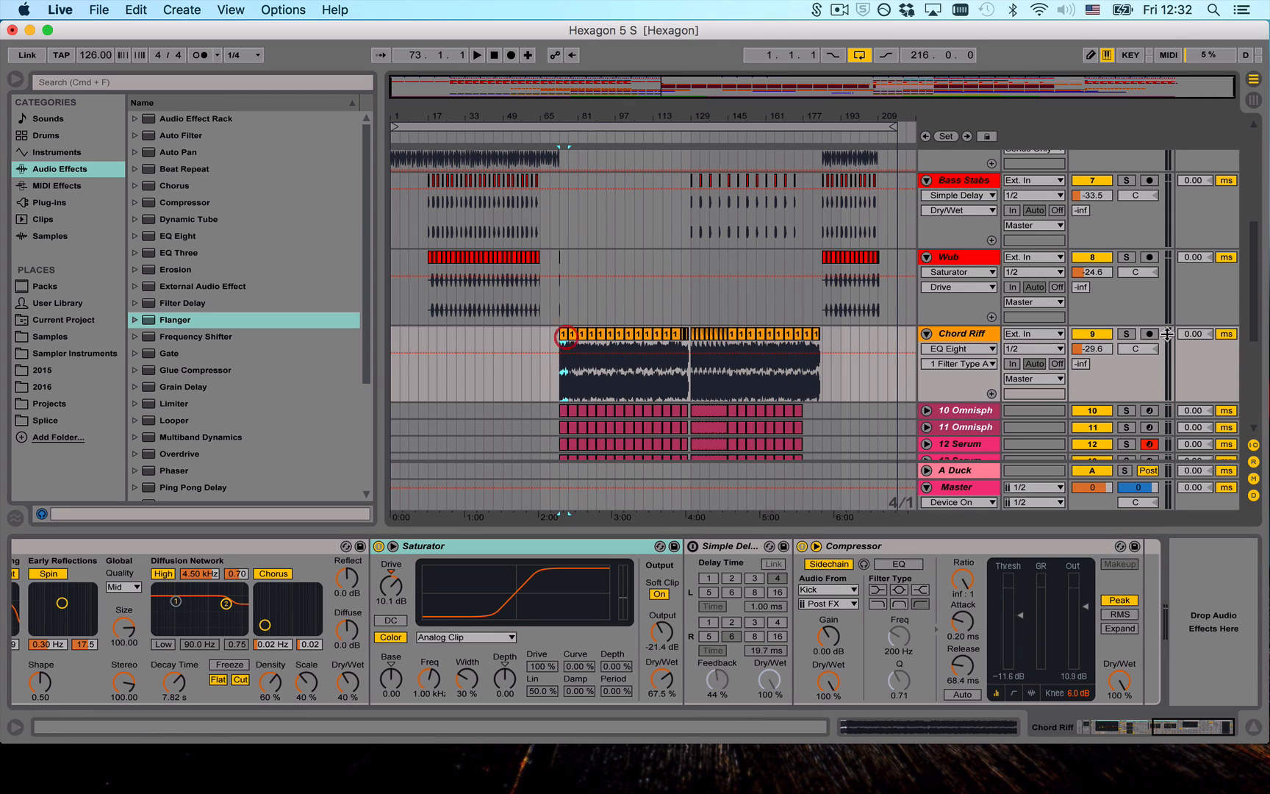
{"action": "key", "text": "space"}
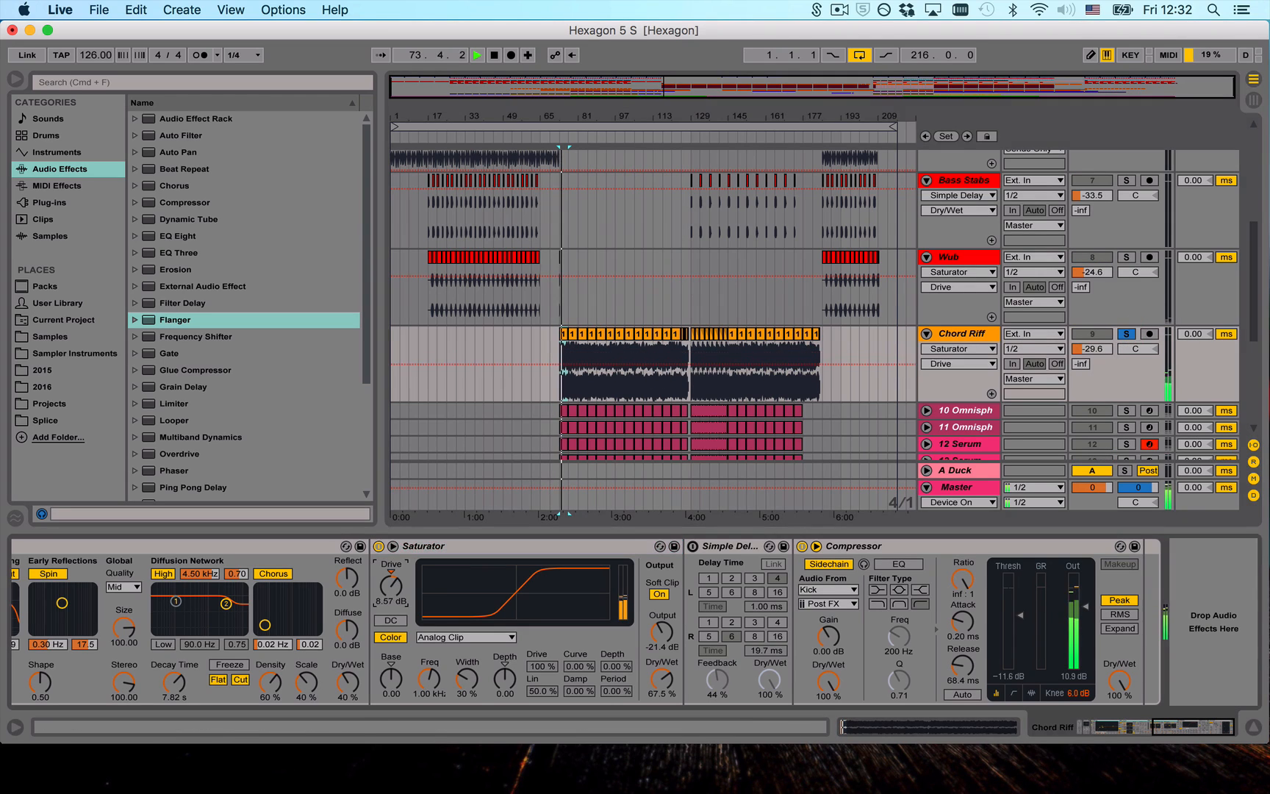
{"action": "left_click_drag", "start_coordinate": [391, 586], "coordinate": [397, 595]}
{"action": "left_click", "coordinate": [1127, 334]}
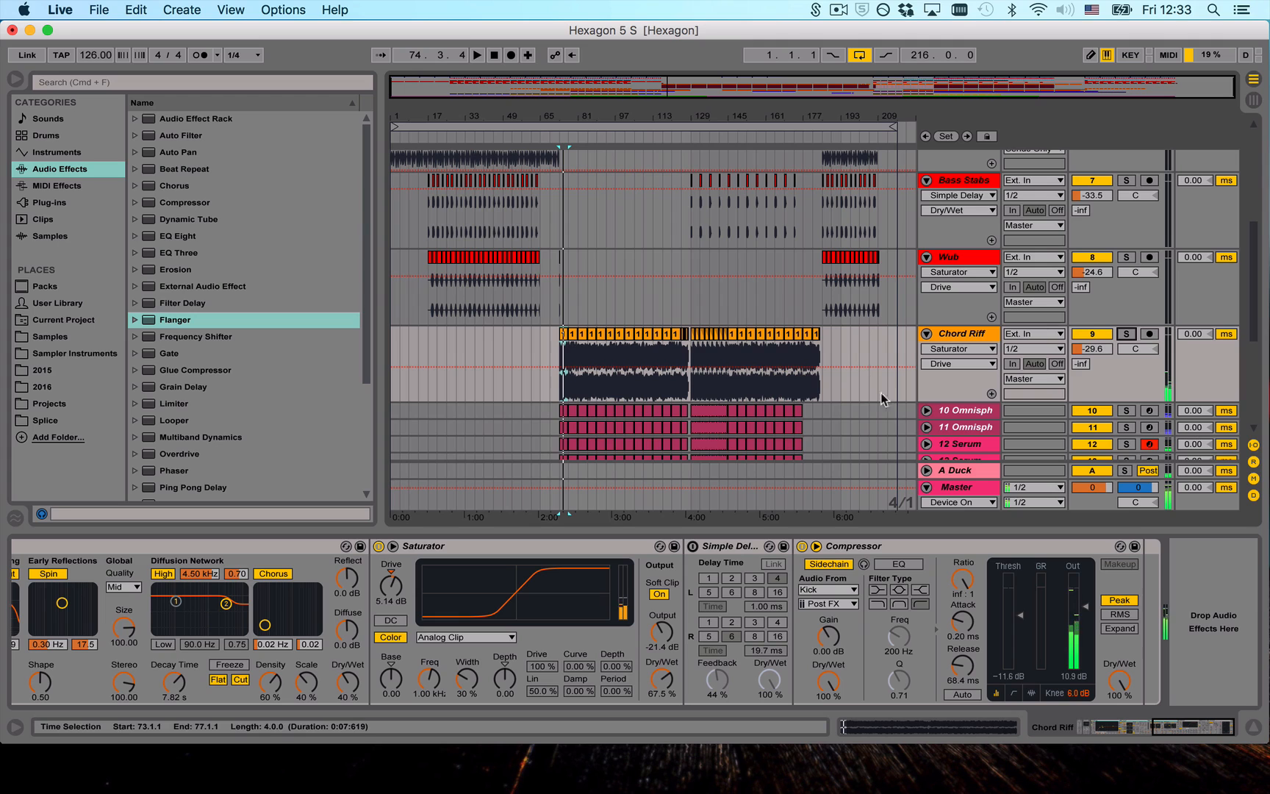
{"action": "key", "text": "space"}
- Unfold the 10 Omnisphere track and examine the EQ Eight curves of the Omnisphere and Serum tracks 10 to 13, returning to track 10
{"action": "left_click", "coordinate": [923, 408]}
{"action": "scroll", "coordinate": [761, 344], "scroll_direction": "down", "scroll_amount": 2}
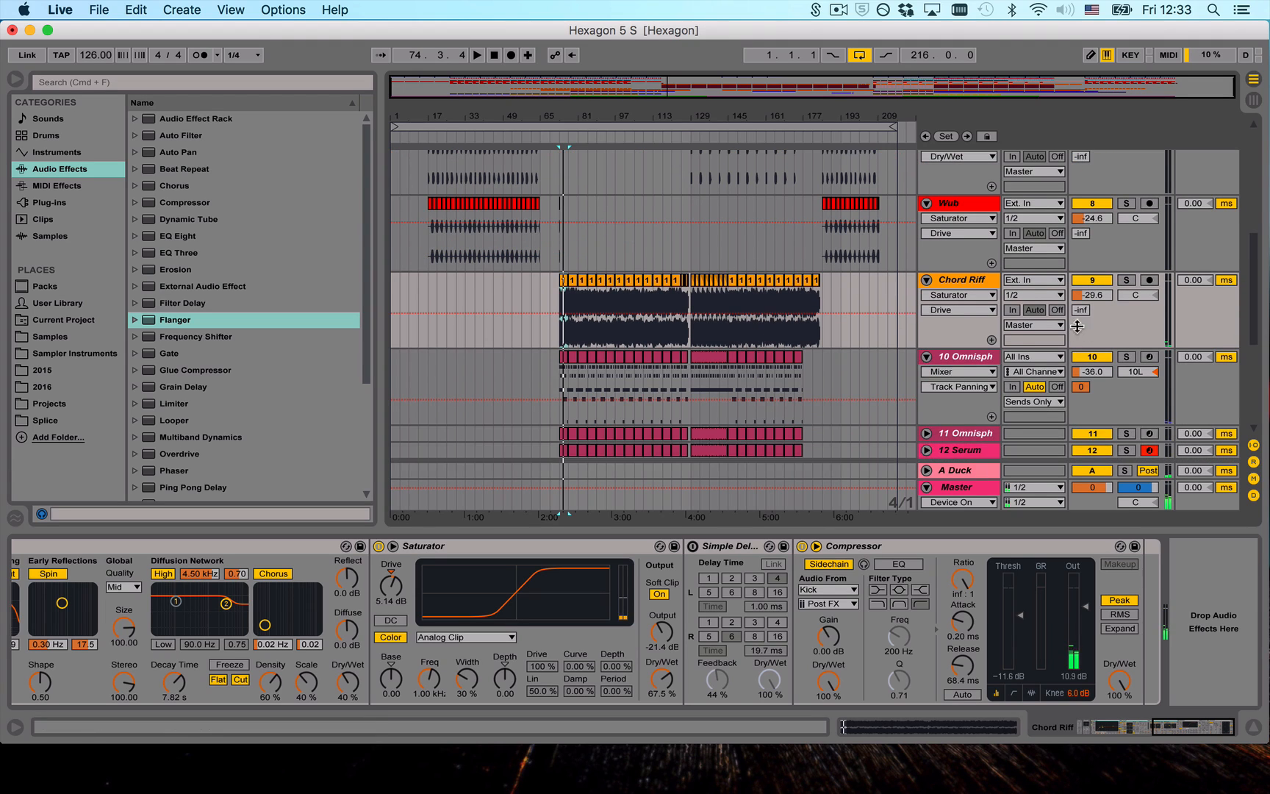
{"action": "left_click", "coordinate": [985, 356]}
{"action": "scroll", "coordinate": [789, 330], "scroll_direction": "down", "scroll_amount": 2}
{"action": "left_click", "coordinate": [952, 321]}
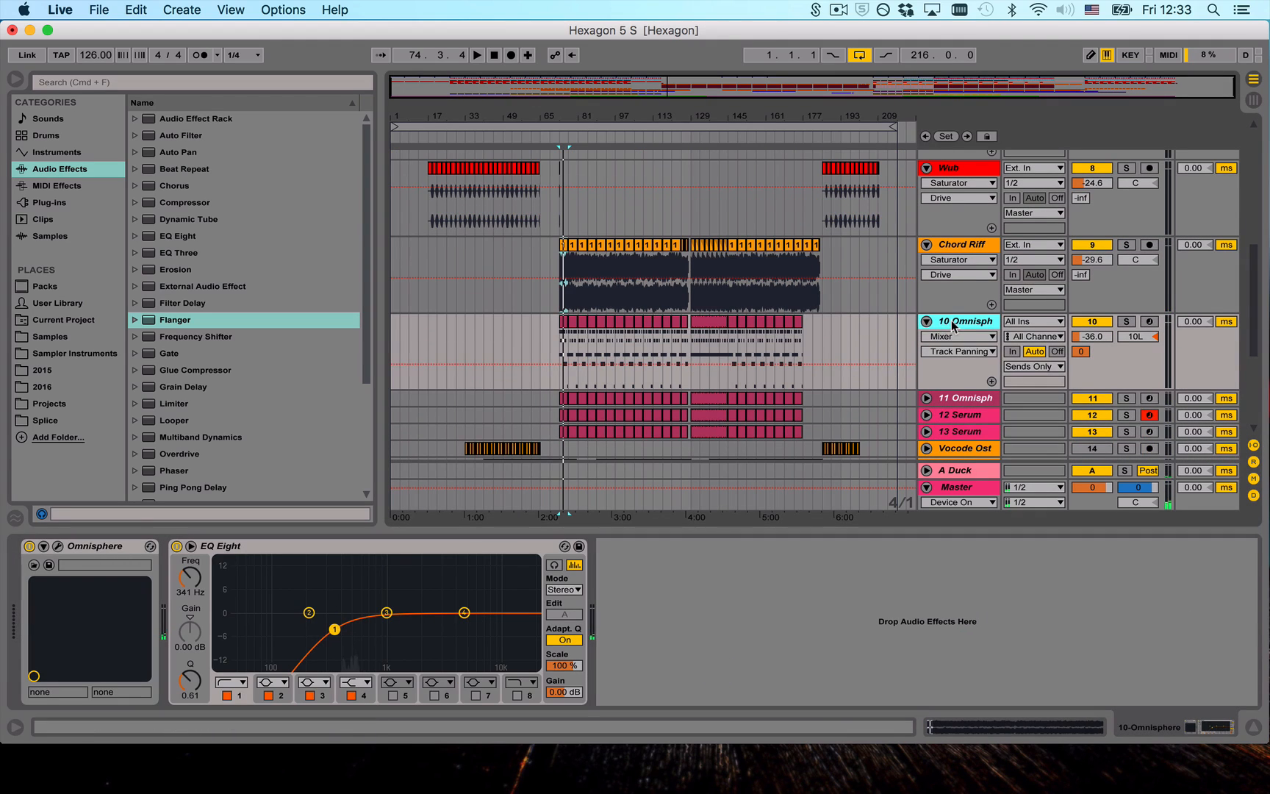
{"action": "key", "text": "Down"}
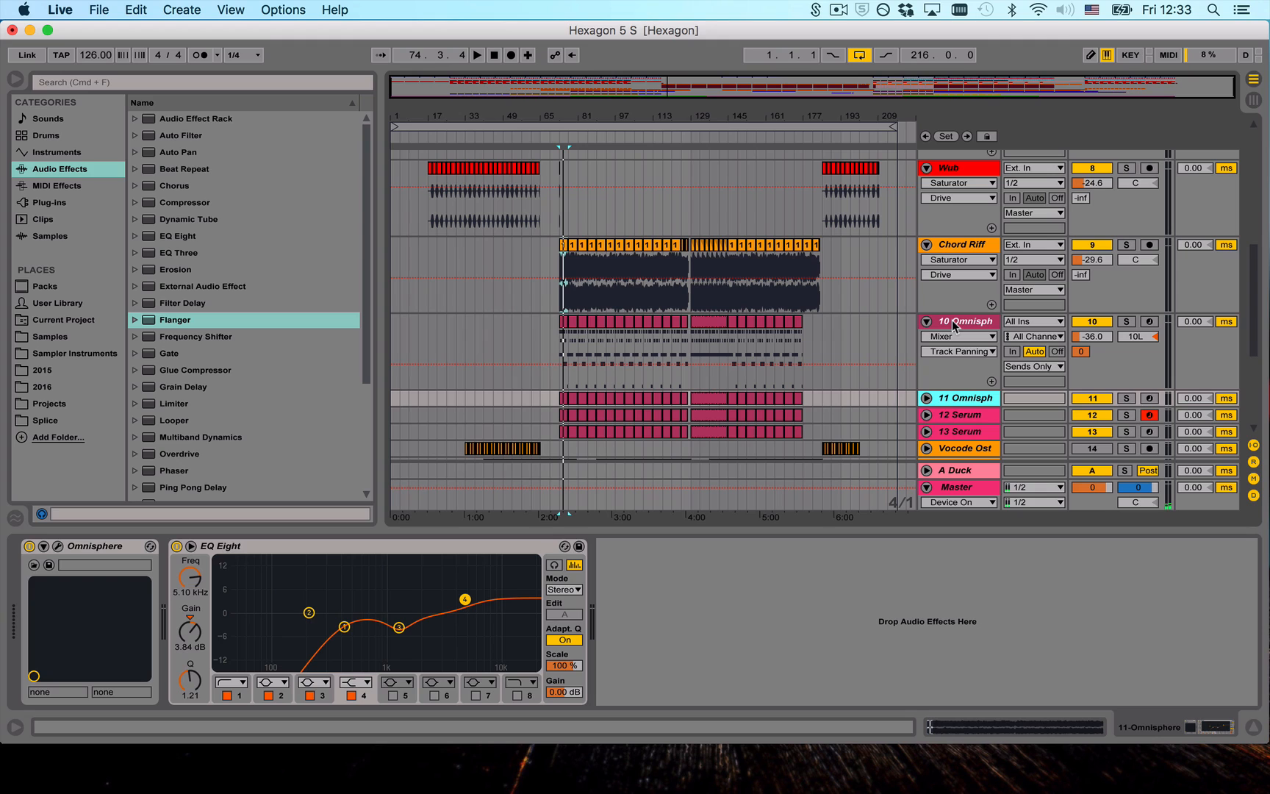
{"action": "key", "text": "Down"}
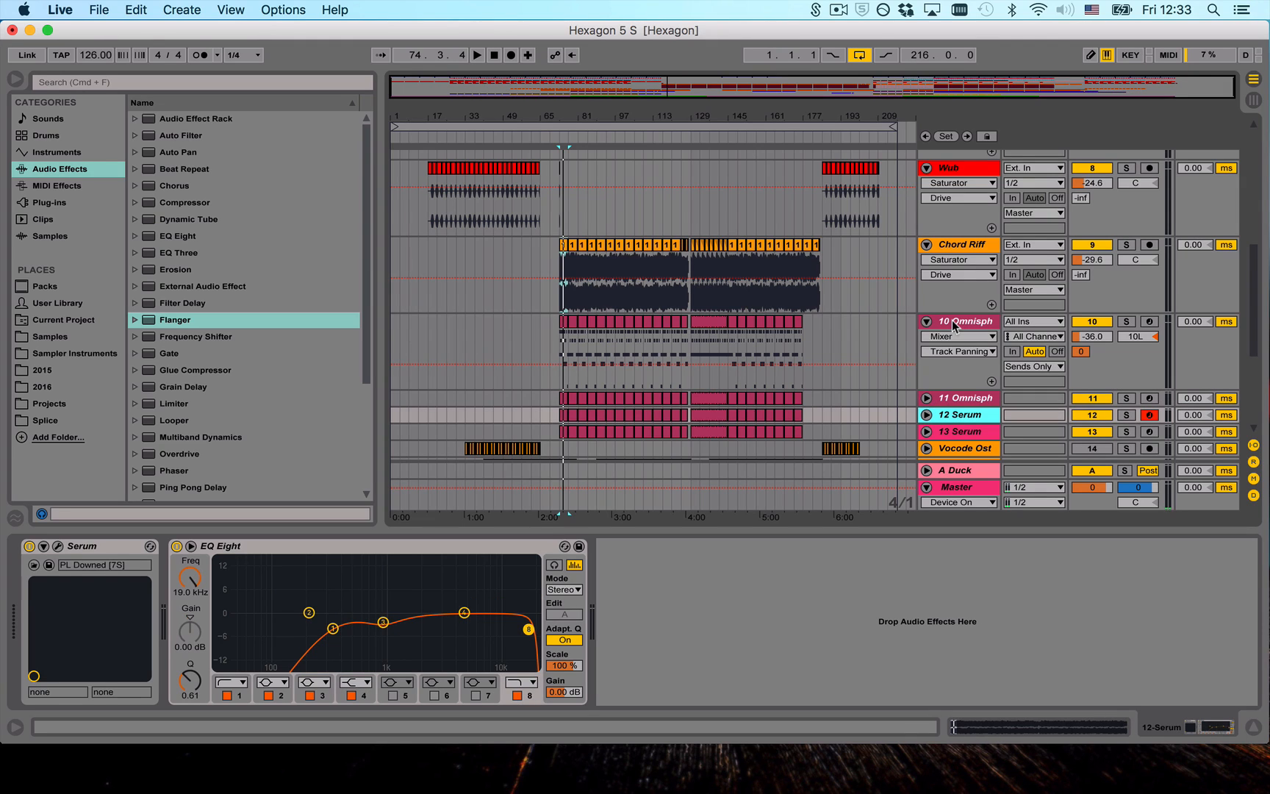
{"action": "key", "text": "Down"}
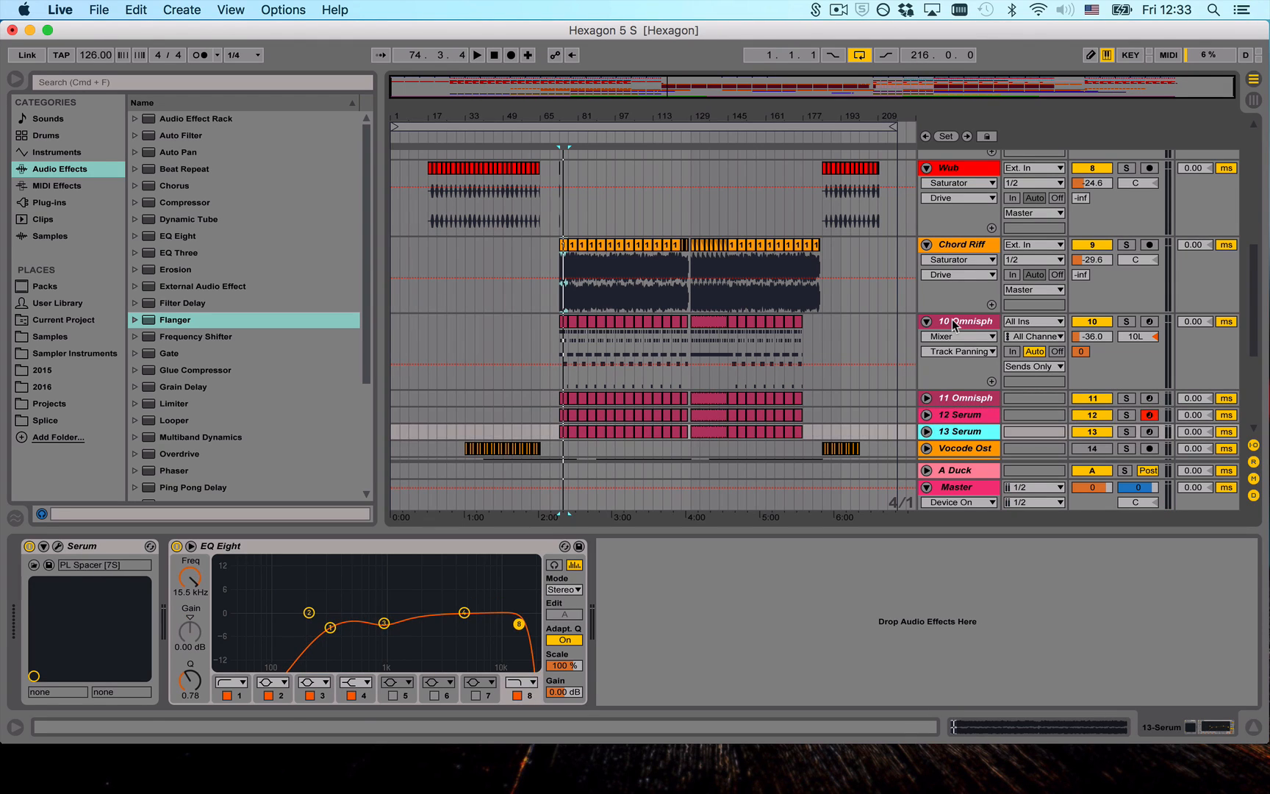
{"action": "scroll", "coordinate": [714, 407], "scroll_direction": "down", "scroll_amount": 3}
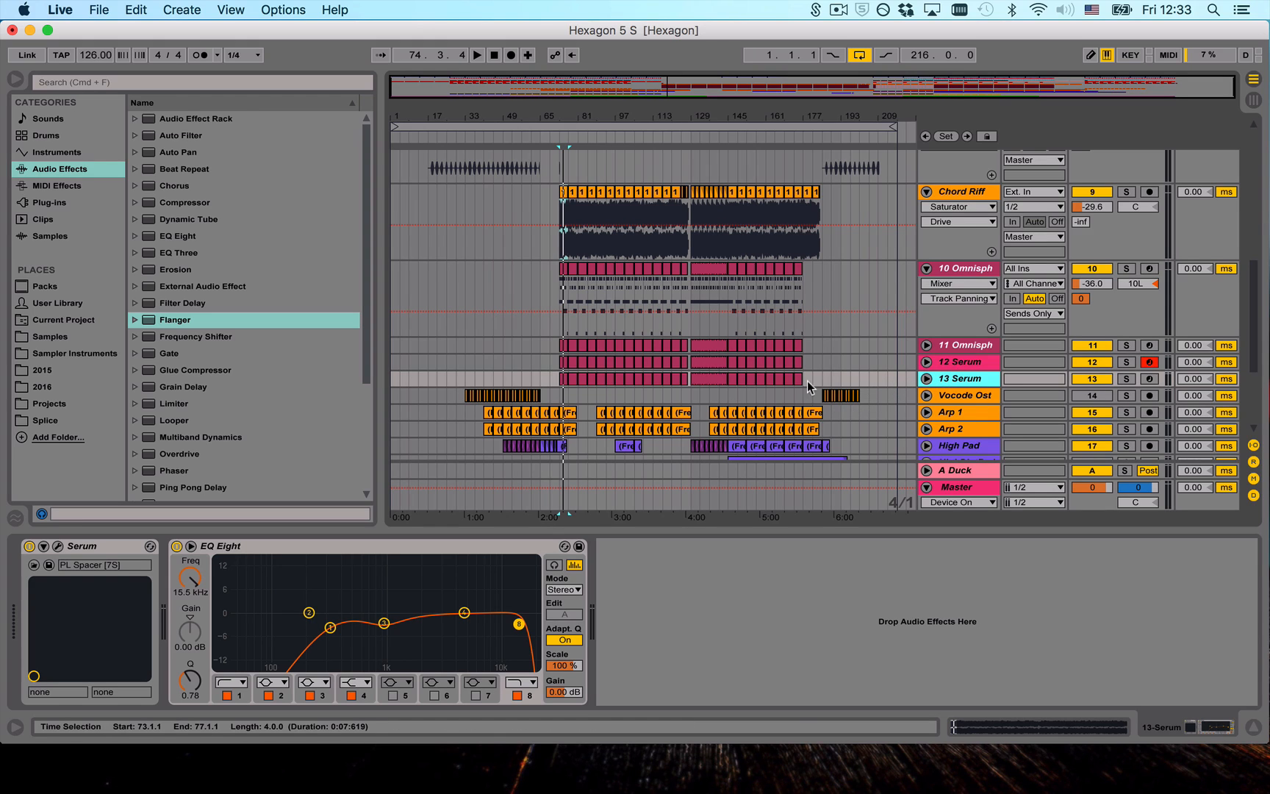
{"action": "key", "text": "Up"}
{"action": "key", "text": "Up"}
{"action": "key", "text": "Up"}
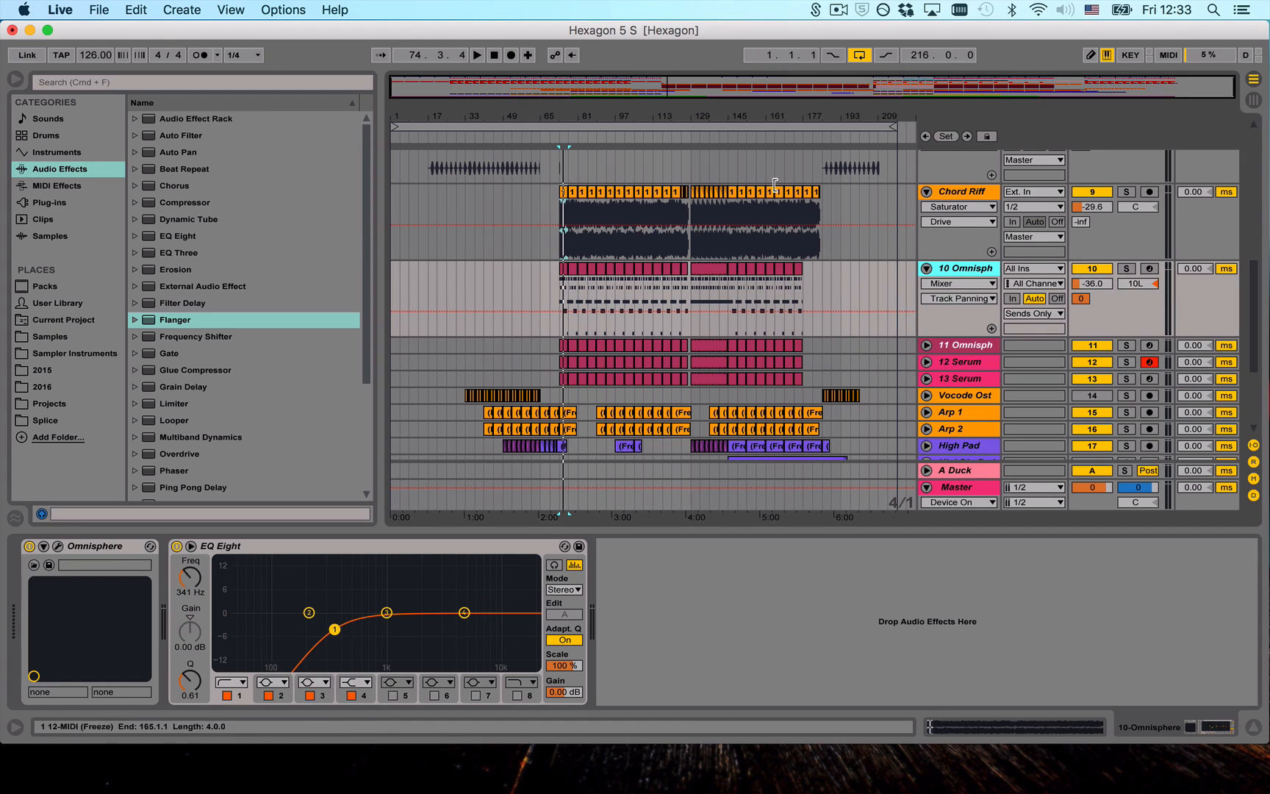
- Audition tracks 10 to 13 soloed one after another from around bar 144 and return to the full arrangement view
{"action": "left_click_drag", "start_coordinate": [709, 109], "coordinate": [703, 77]}
{"action": "key", "text": "space"}
{"action": "left_click", "coordinate": [1126, 268]}
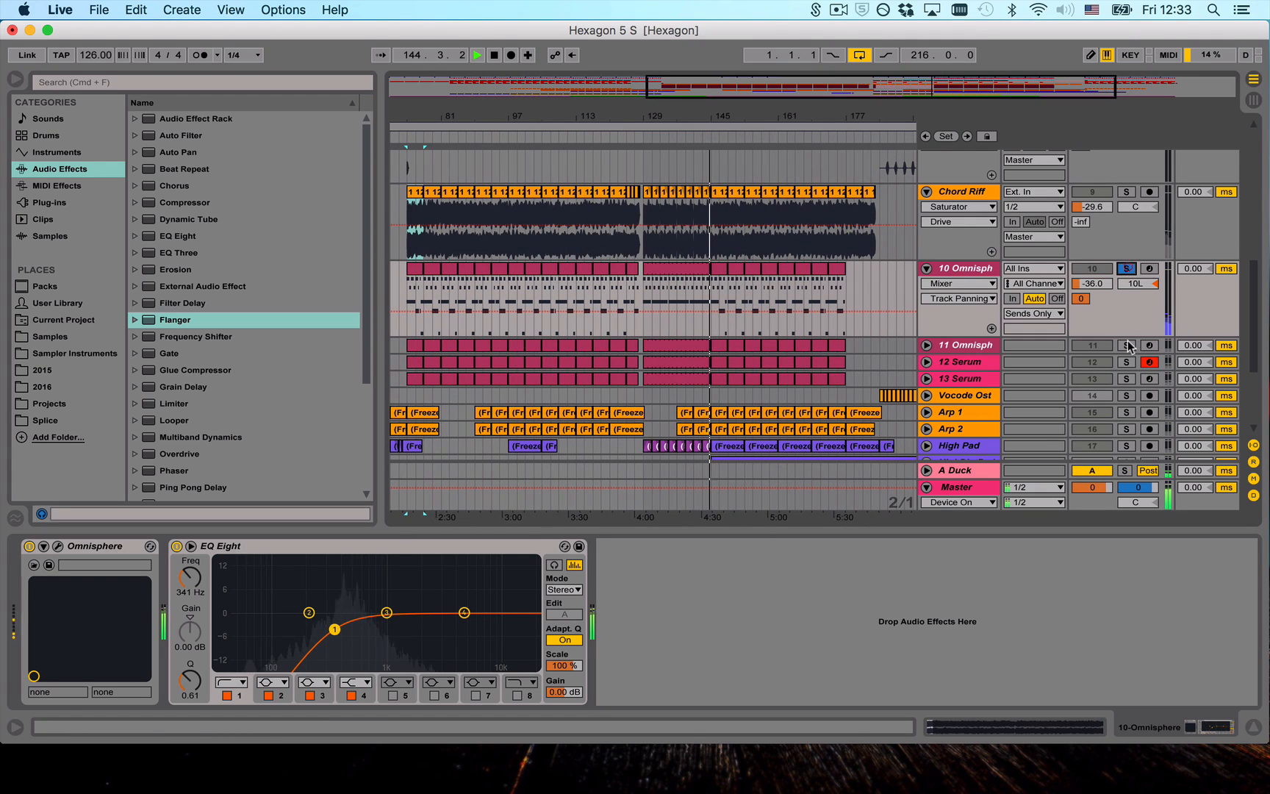
{"action": "left_click", "coordinate": [1127, 345]}
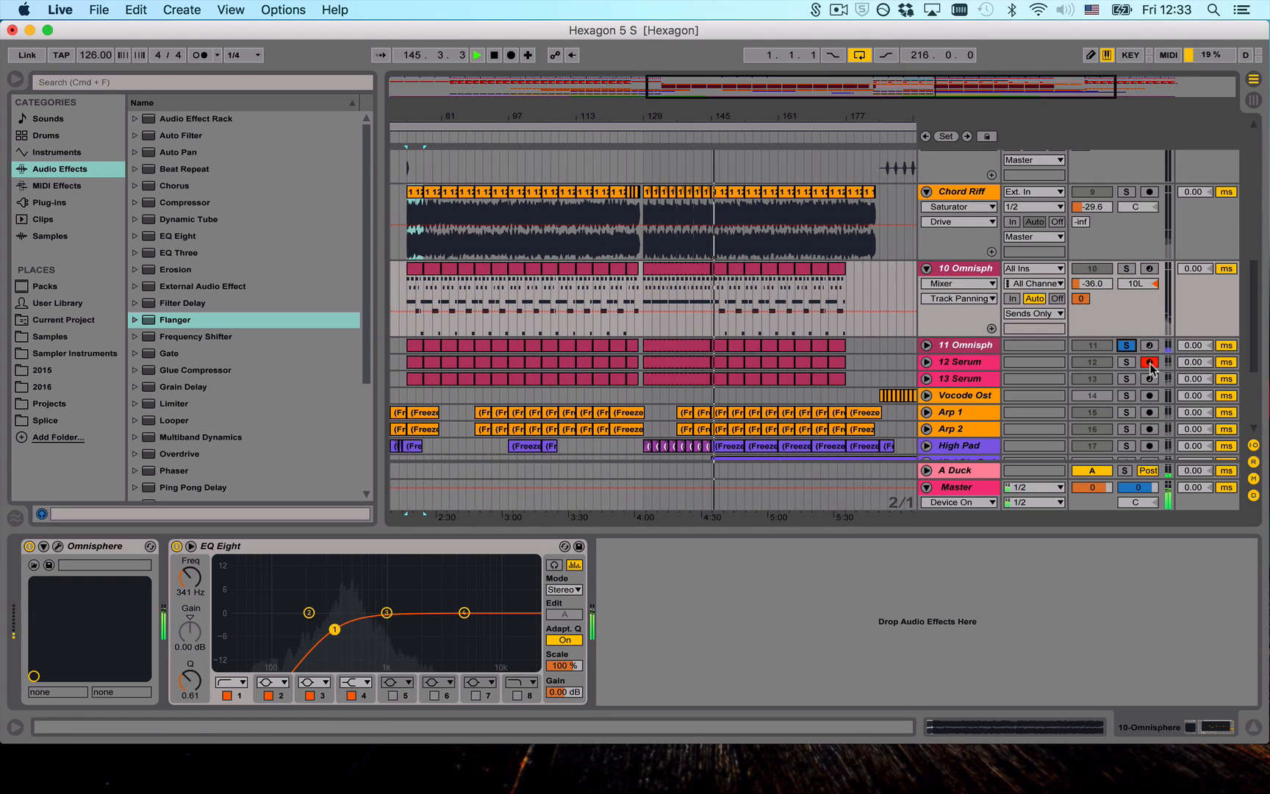
{"action": "left_click", "coordinate": [1125, 362]}
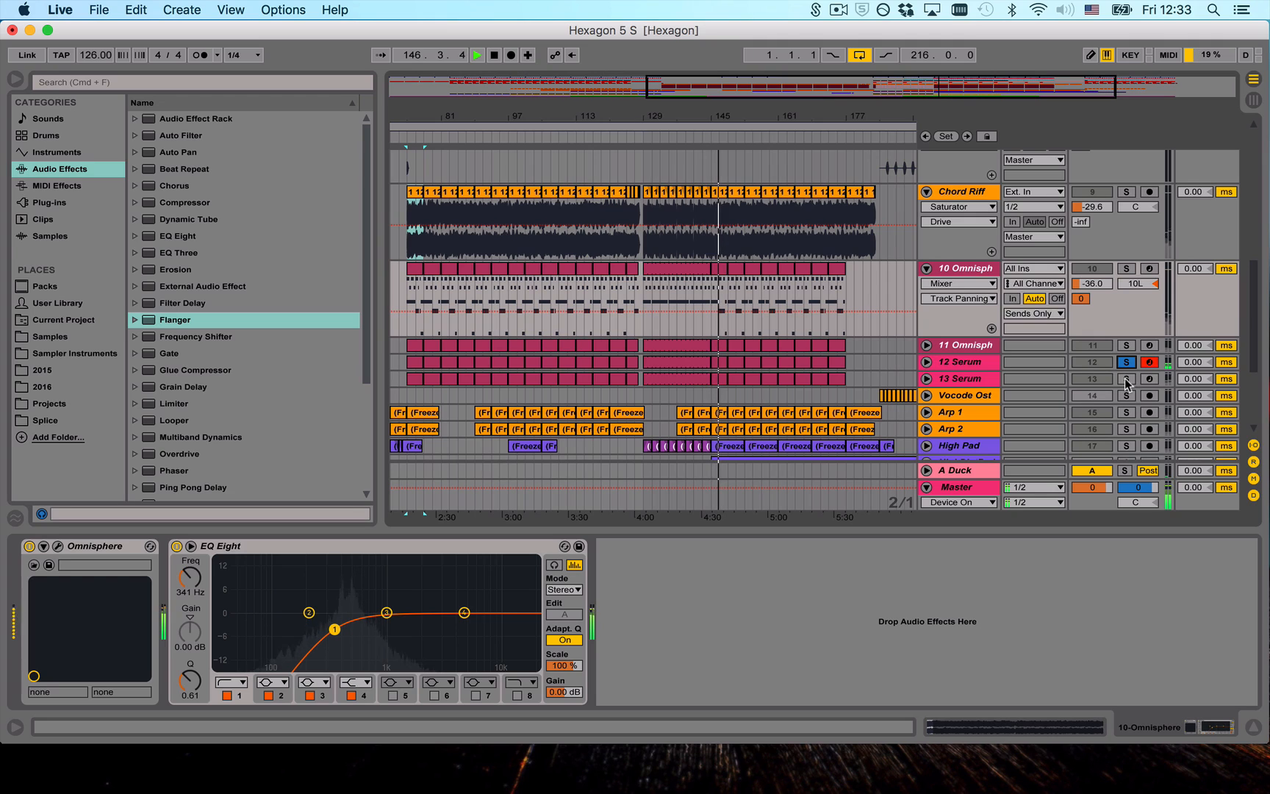
{"action": "left_click", "coordinate": [1126, 379]}
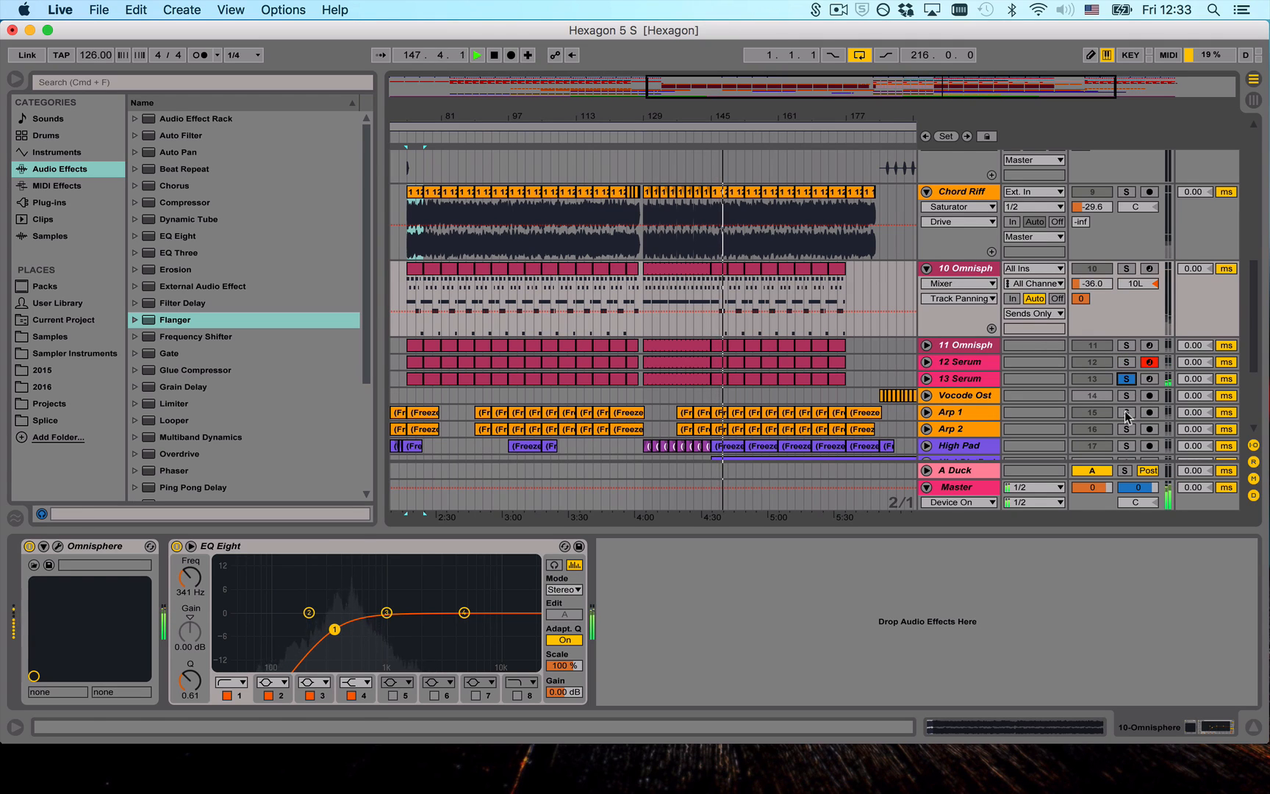
{"action": "key", "text": "space"}
{"action": "double_click", "coordinate": [796, 108]}
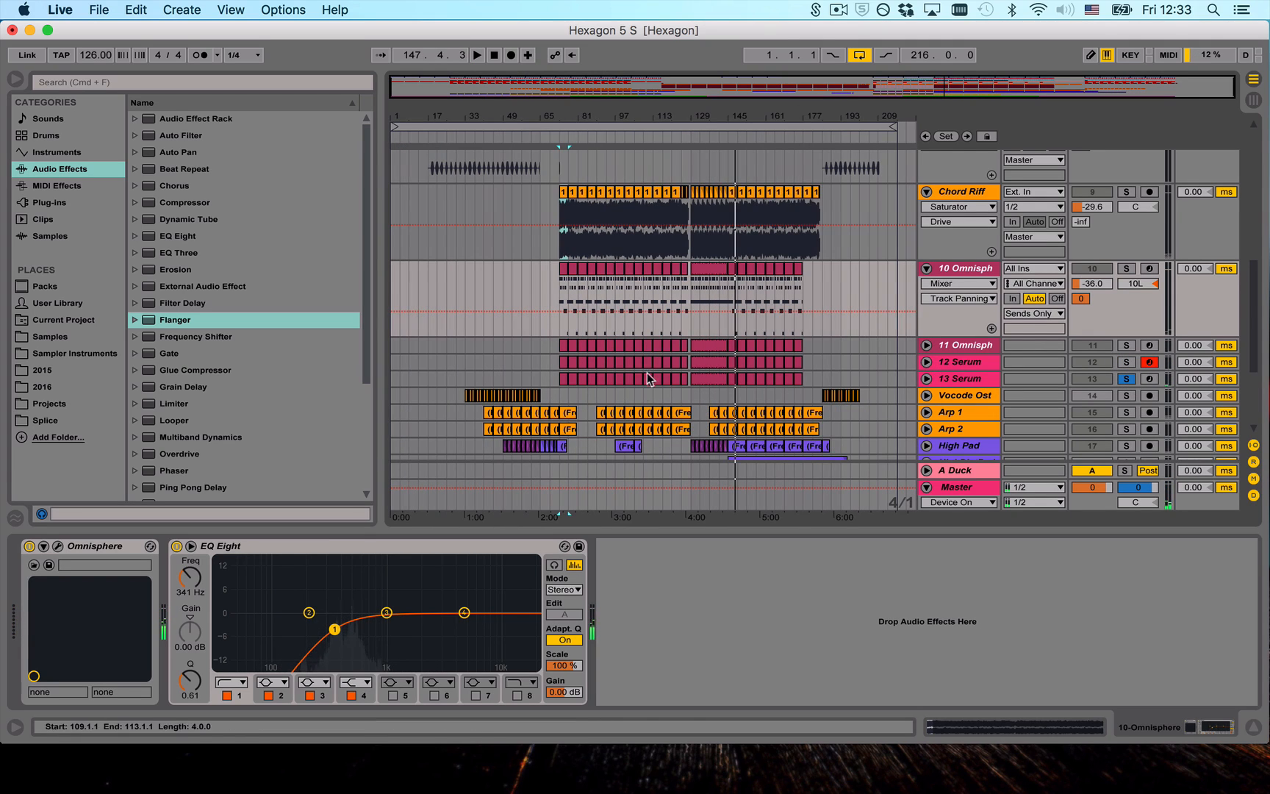
- Examine the High Pad effect rack from the Flanger to the EQ Eight and audition the section from 49.1.1 against the rough mix
{"action": "left_click", "coordinate": [1126, 291]}
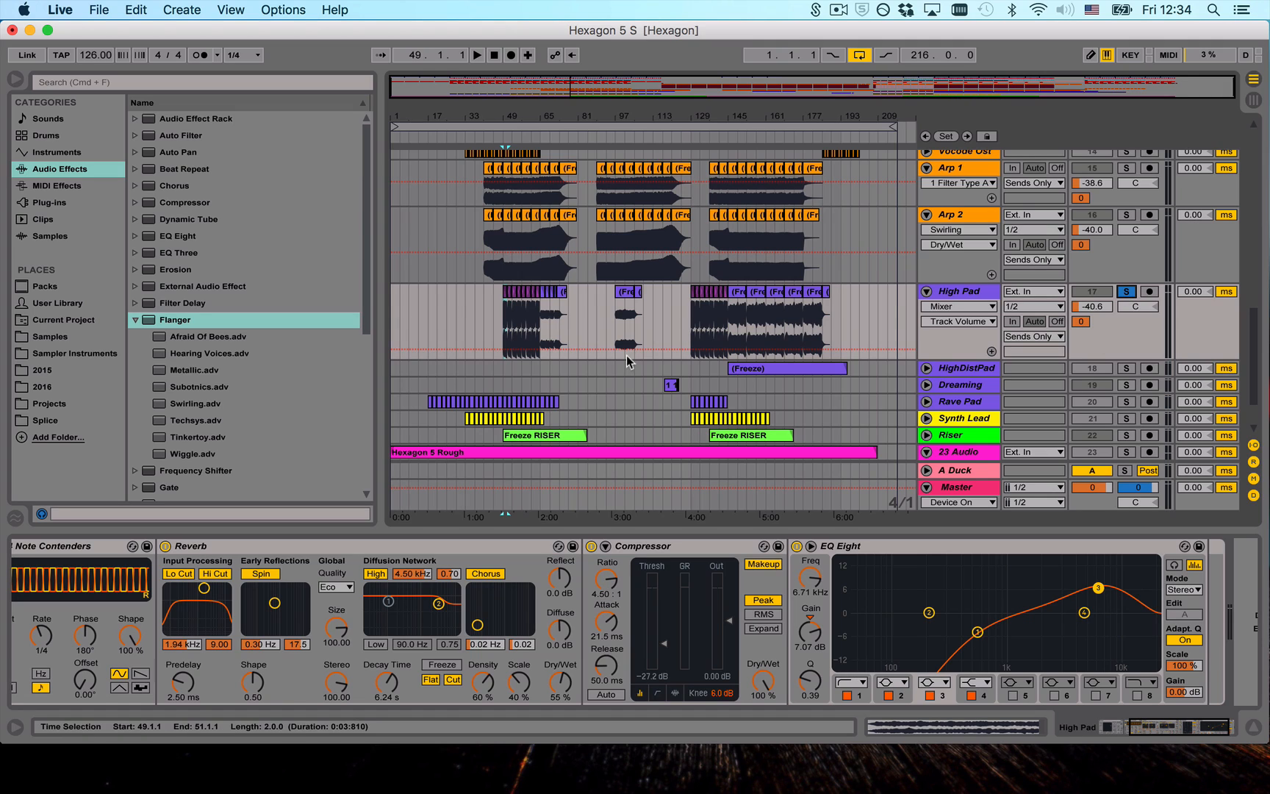
{"action": "key", "text": "Return"}
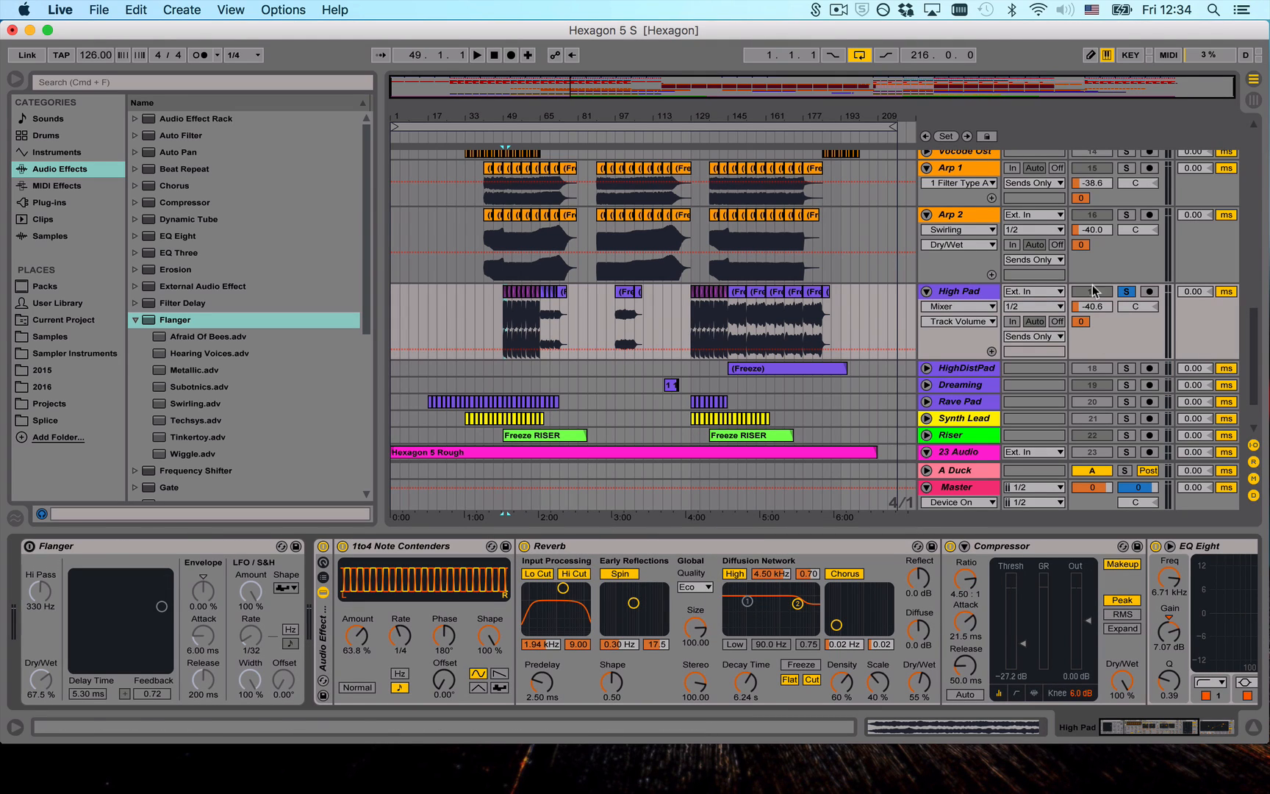
{"action": "left_click", "coordinate": [1136, 295]}
{"action": "key", "text": "space"}
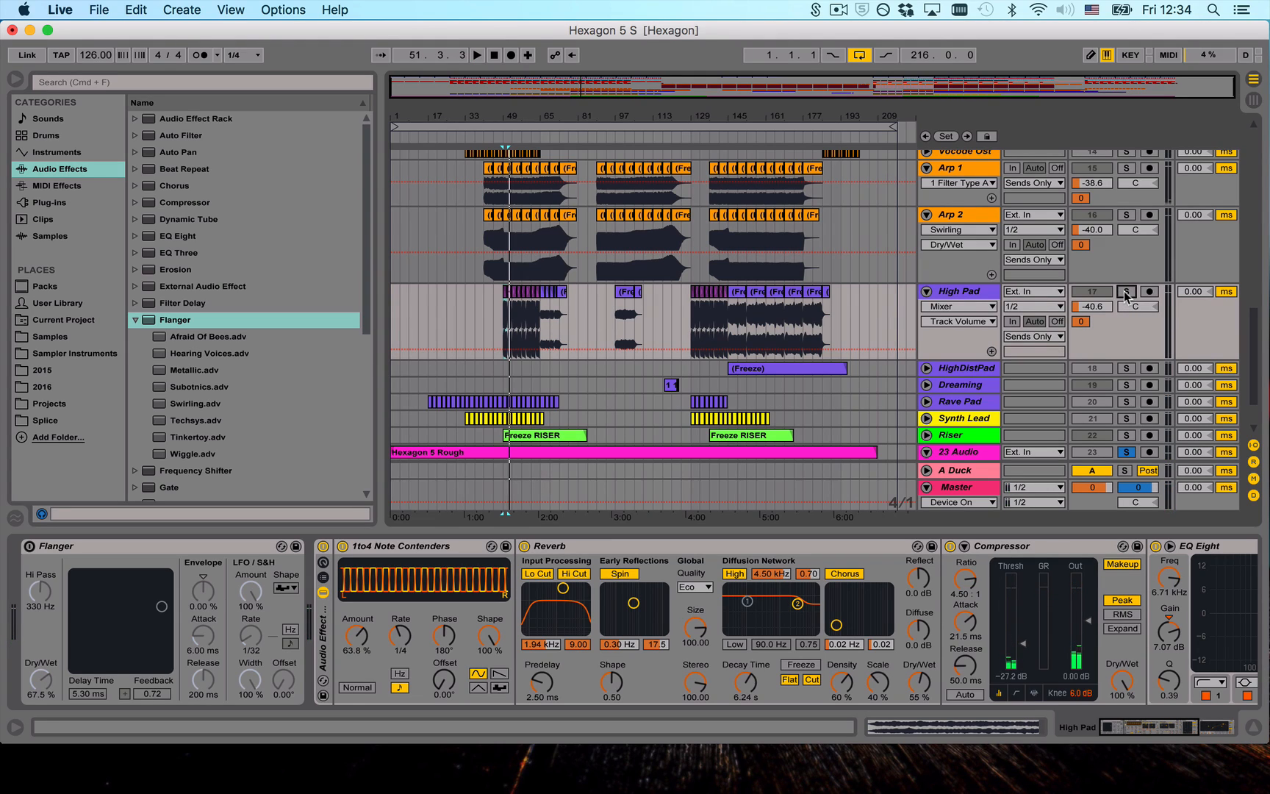
- Solo the High Pad and audition its frozen clips repeatedly from 49.1.1
{"action": "left_click", "coordinate": [1124, 294]}
{"action": "key", "text": "plus"}
{"action": "left_click_drag", "start_coordinate": [506, 115], "coordinate": [571, 115]}
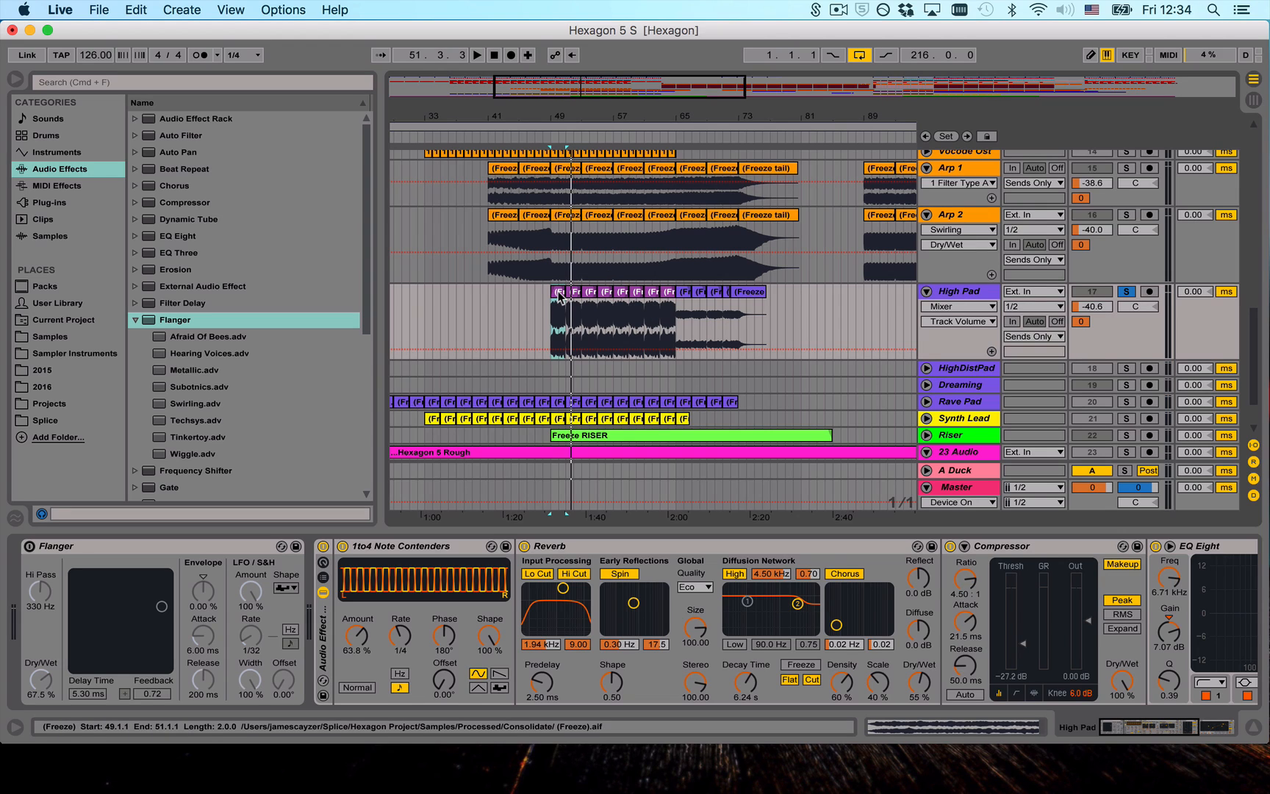
{"action": "key", "text": "space"}
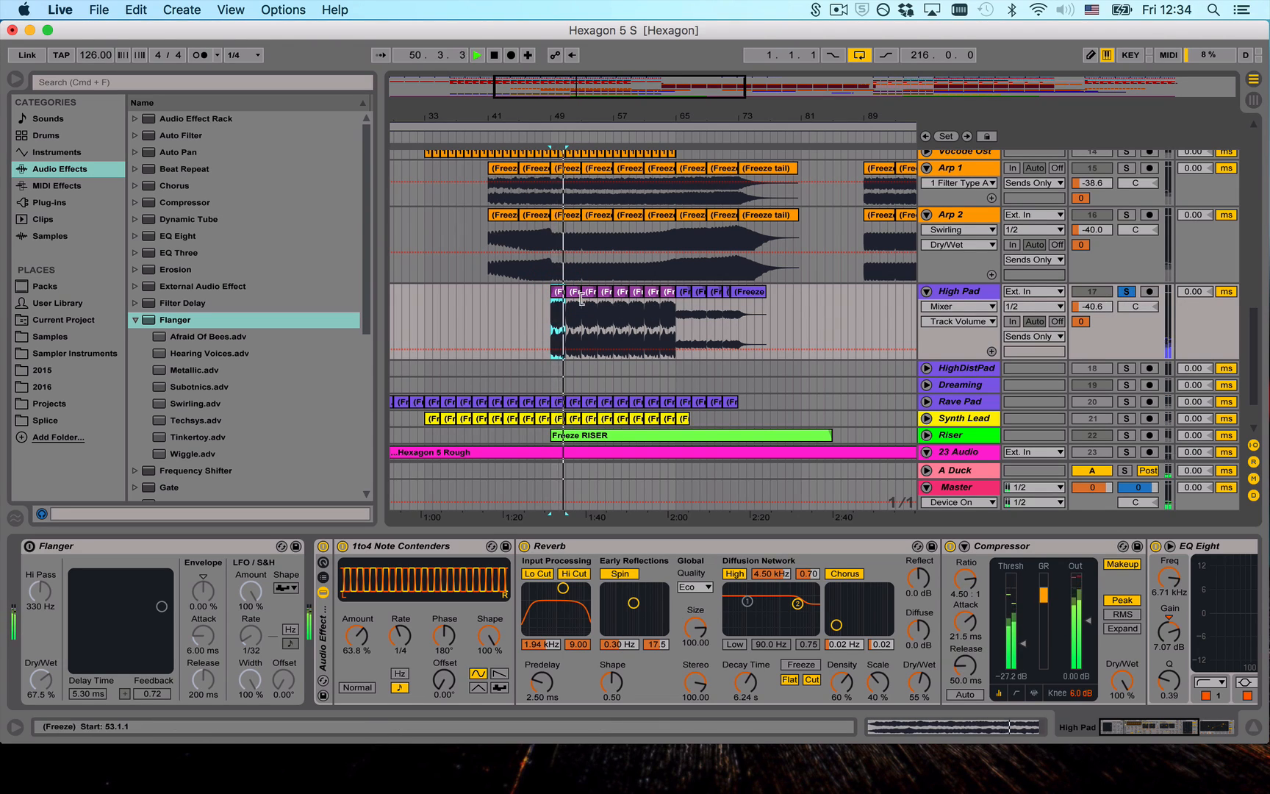
{"action": "double_click", "coordinate": [563, 293]}
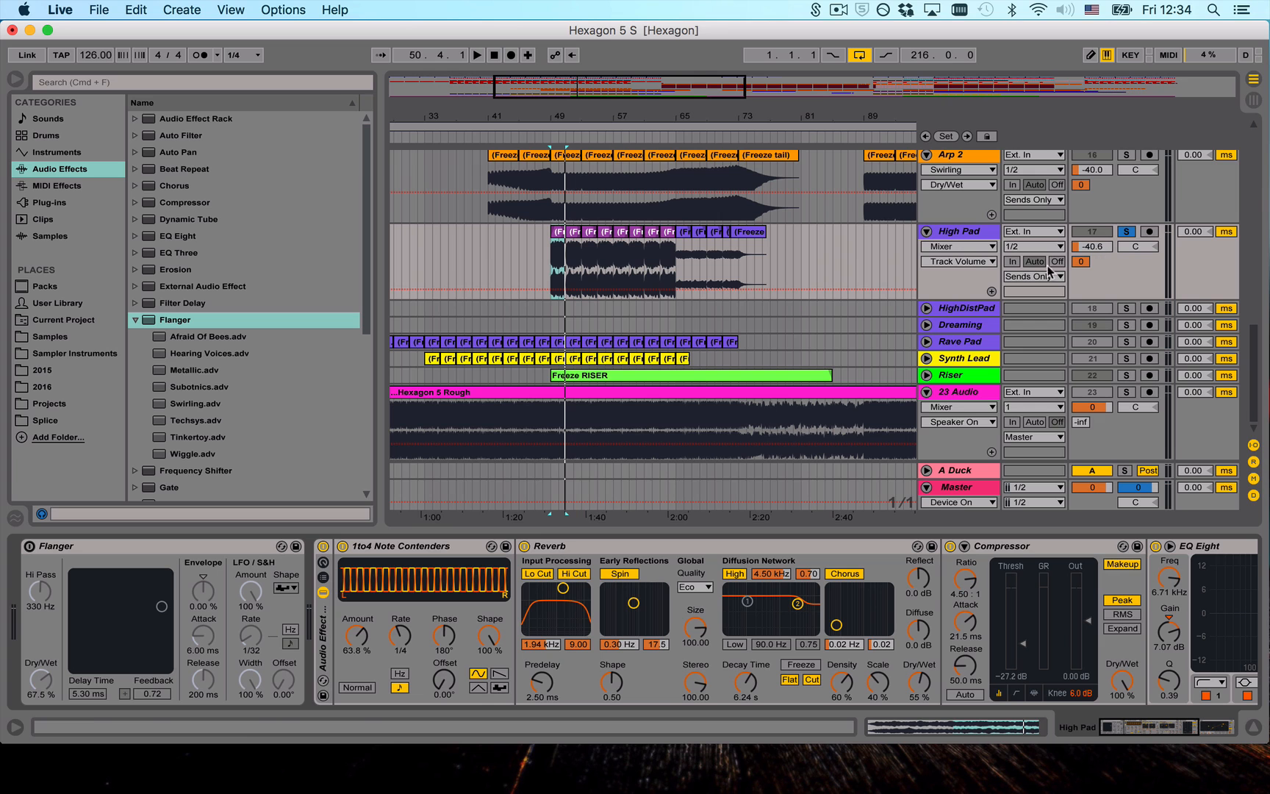
{"action": "left_click", "coordinate": [1125, 232]}
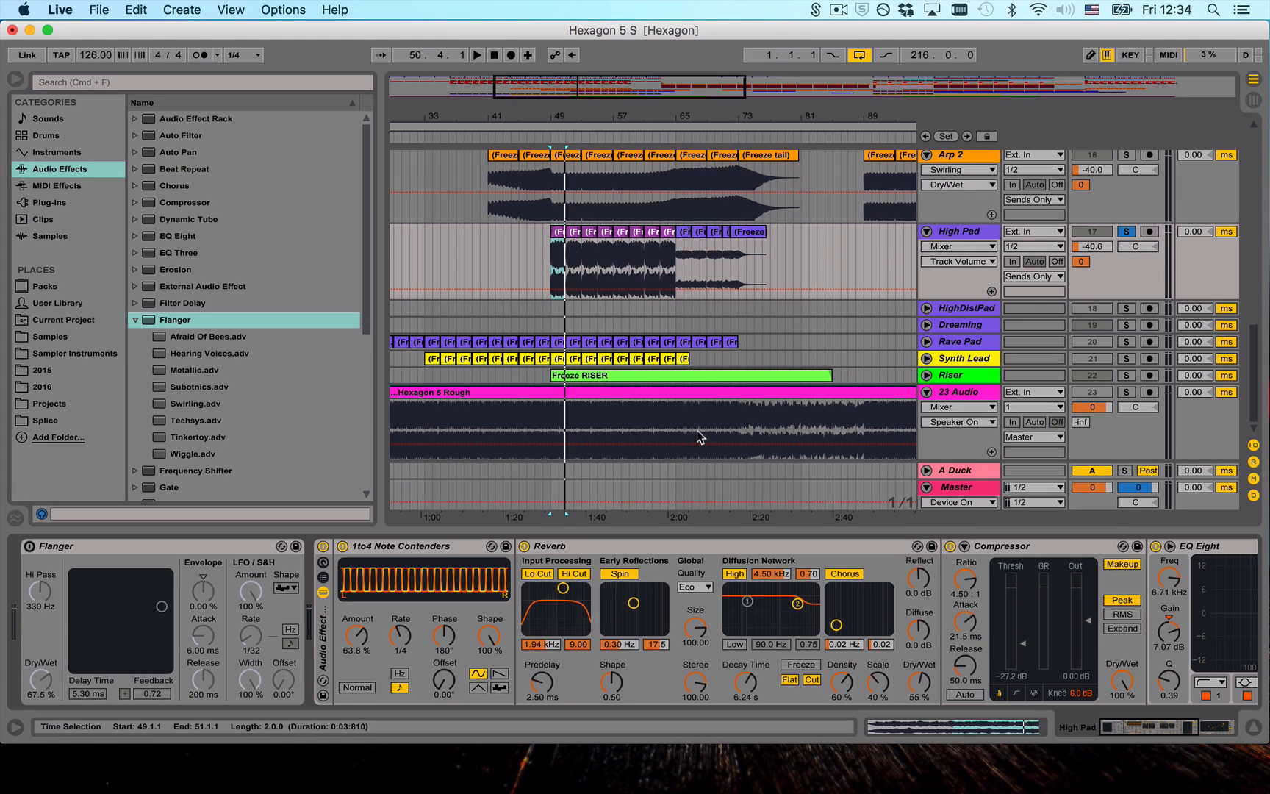
{"action": "key", "text": "space"}
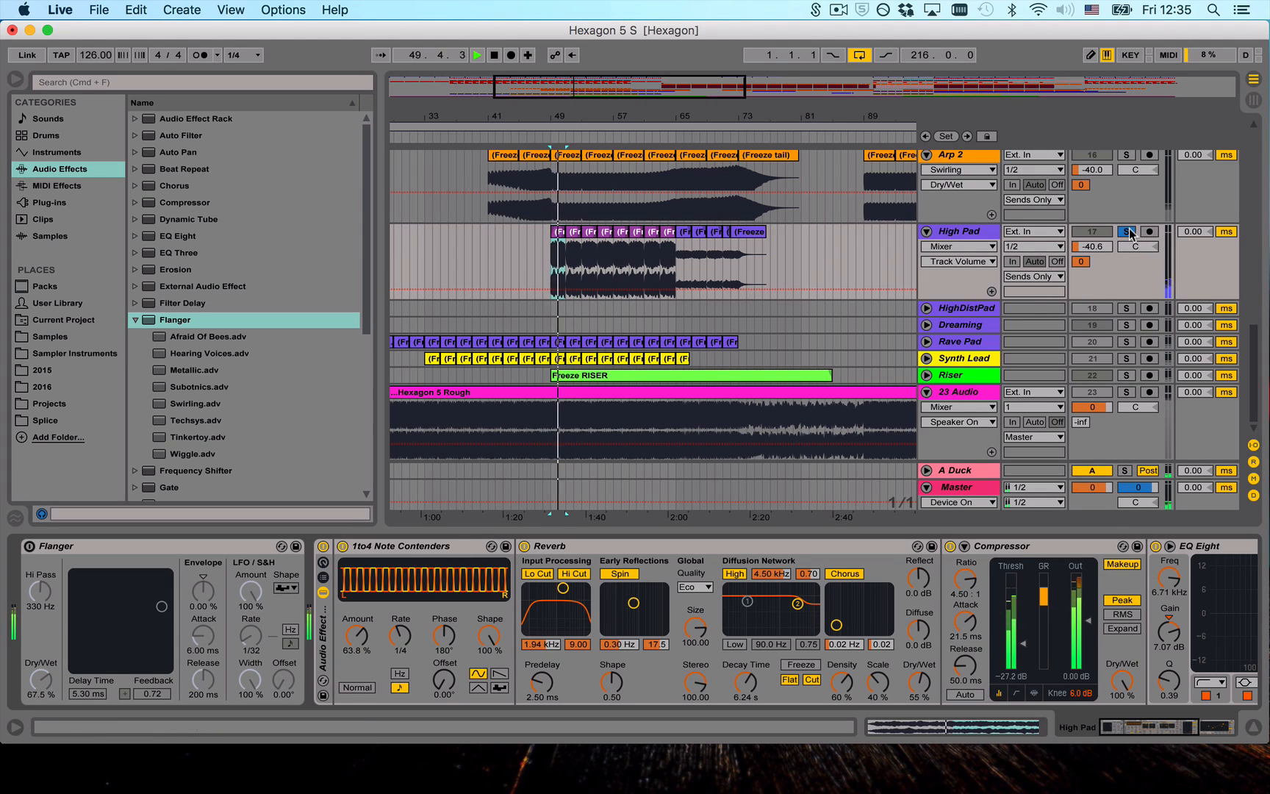
{"action": "key", "text": "space"}
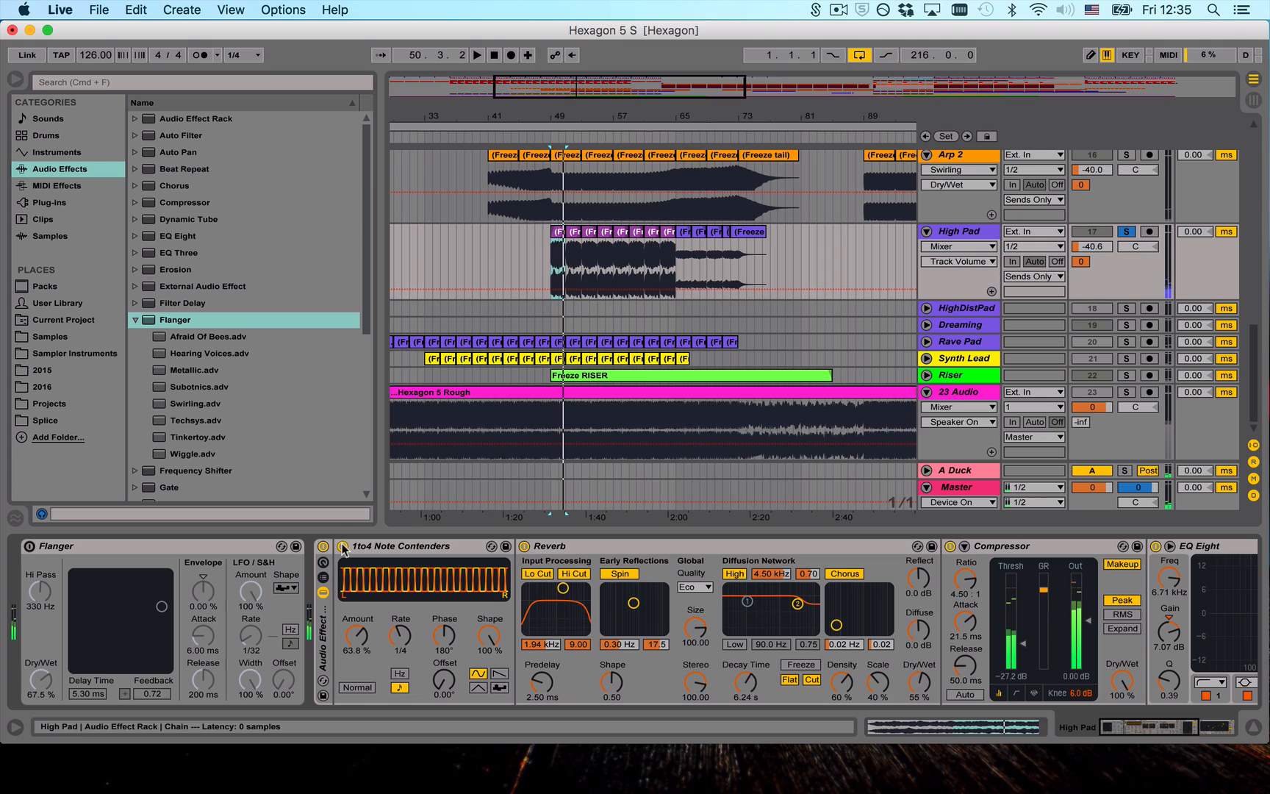
- Try the High Pad's 1to4 Note Contenders effect switched off and on and at 100 % Amount, and undo the Amount change
{"action": "left_click", "coordinate": [379, 547]}
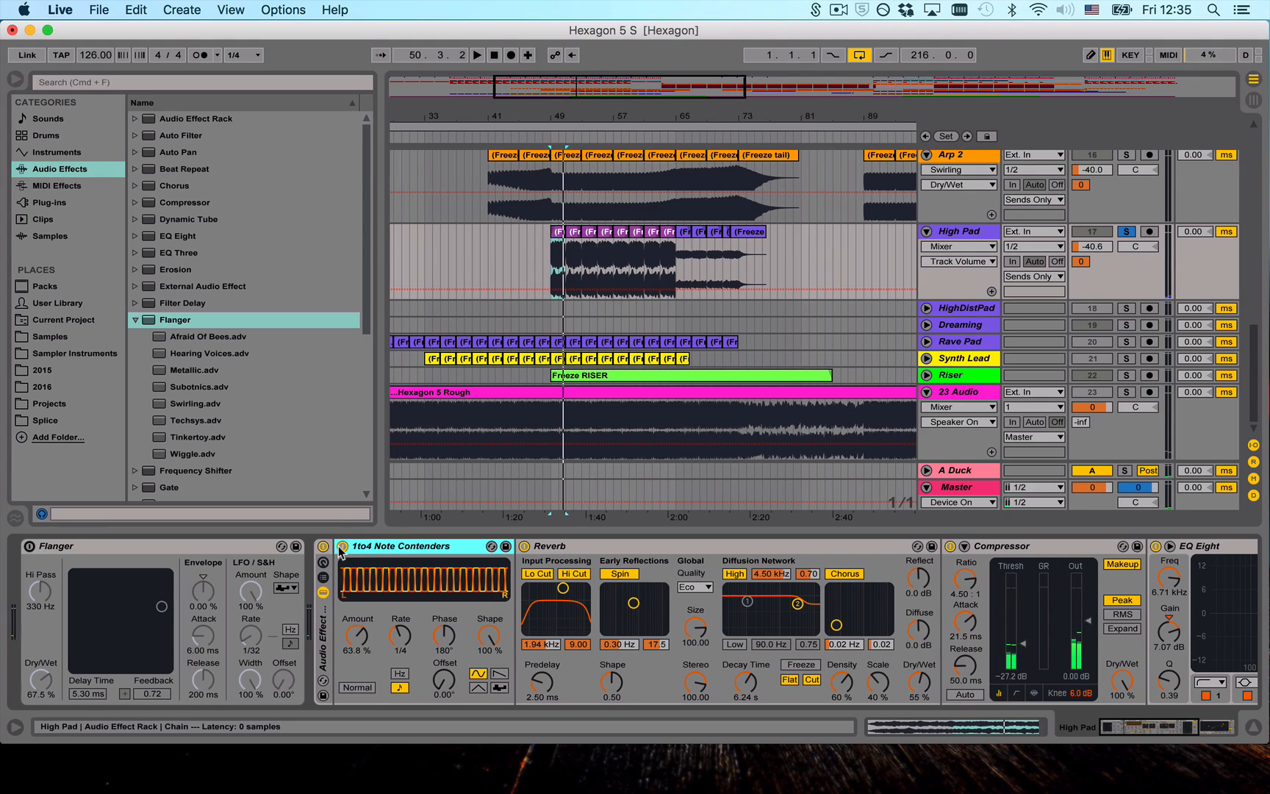
{"action": "left_click", "coordinate": [342, 547]}
{"action": "key", "text": "space"}
{"action": "left_click", "coordinate": [341, 547]}
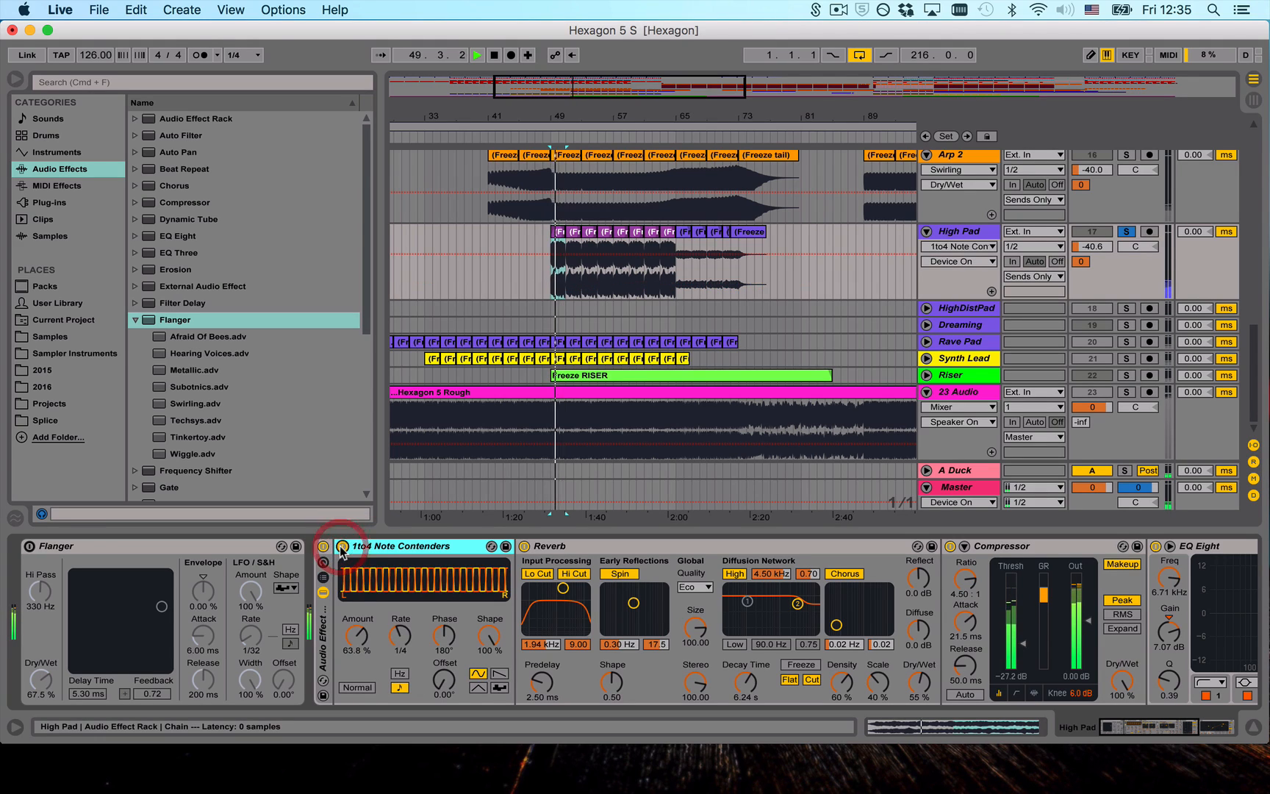
{"action": "left_click_drag", "start_coordinate": [357, 636], "coordinate": [357, 583]}
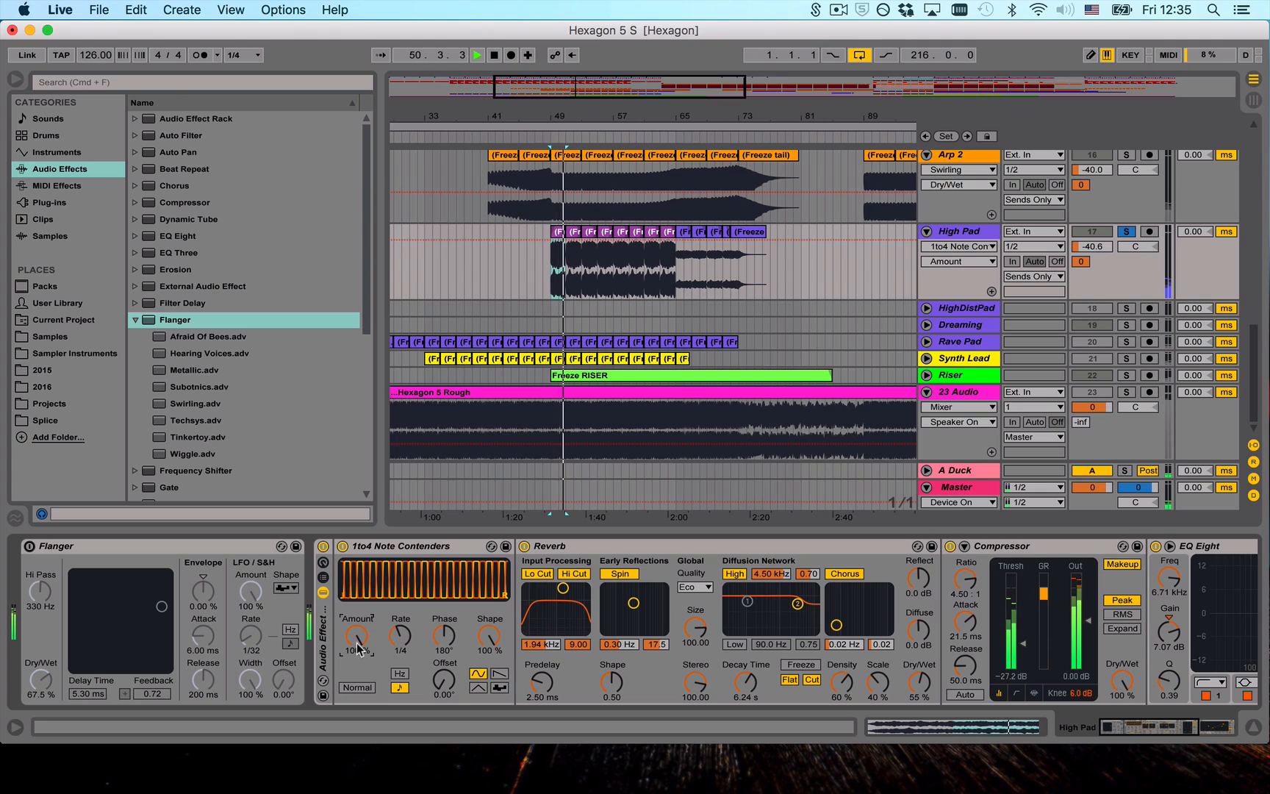
{"action": "key", "text": "super+z"}
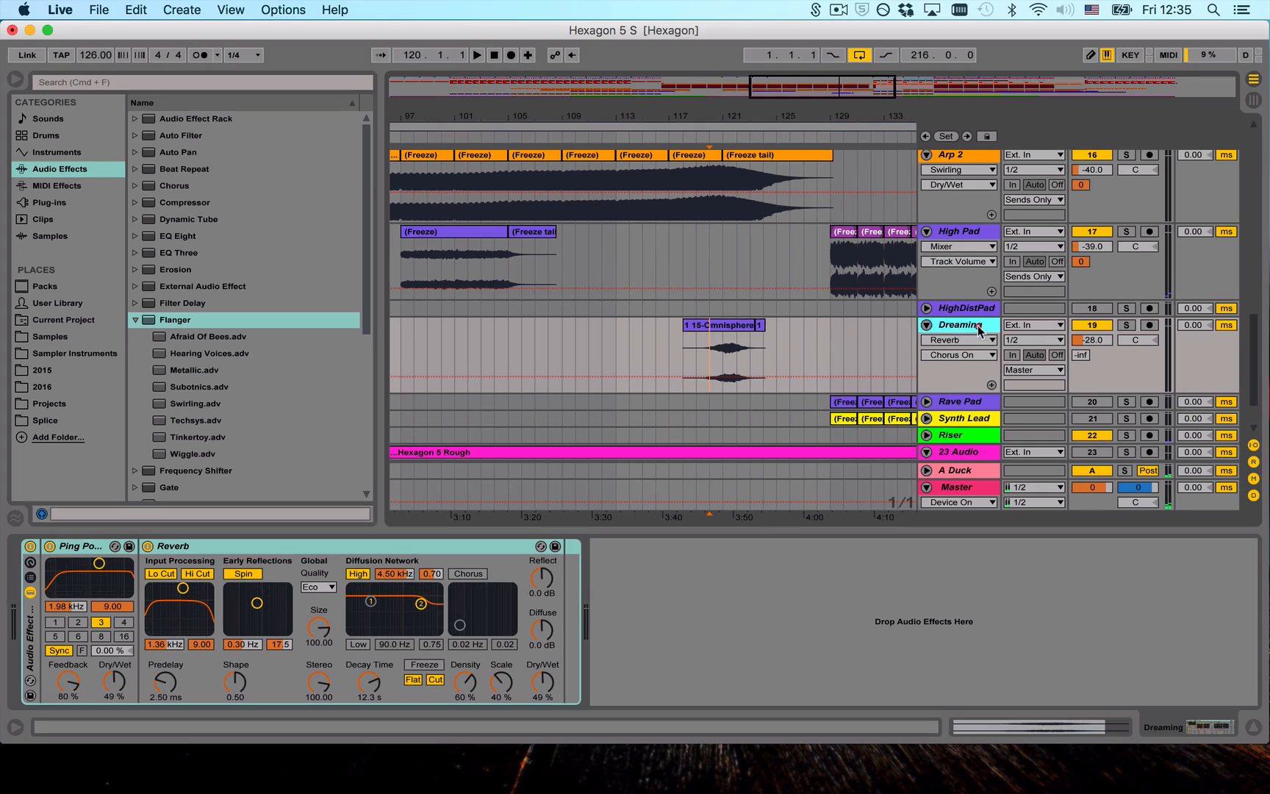
- Select the Dreaming track, audition it soloed from 120.1.1, and release the solo to hear it in the full mix
{"action": "left_click", "coordinate": [956, 325]}
{"action": "left_click", "coordinate": [1126, 324]}
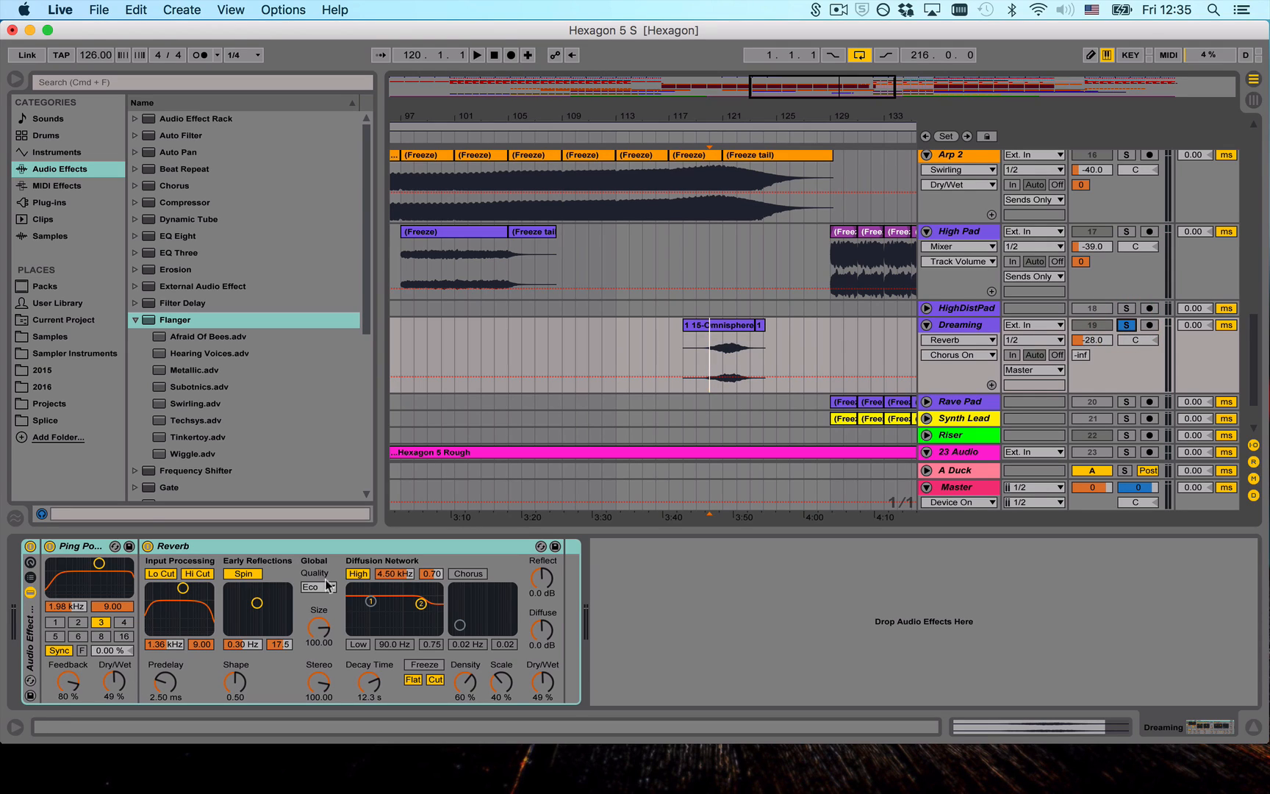
{"action": "key", "text": "space"}
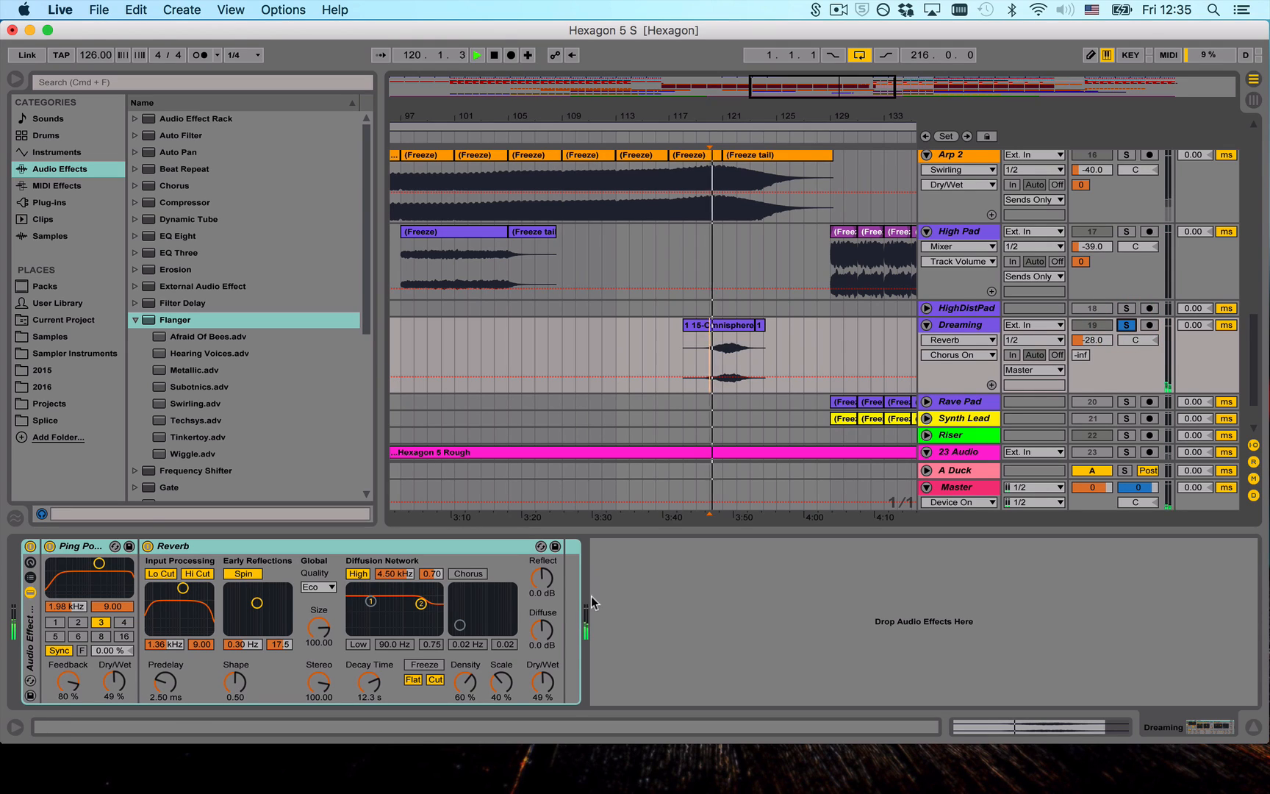
{"action": "left_click", "coordinate": [1128, 326]}
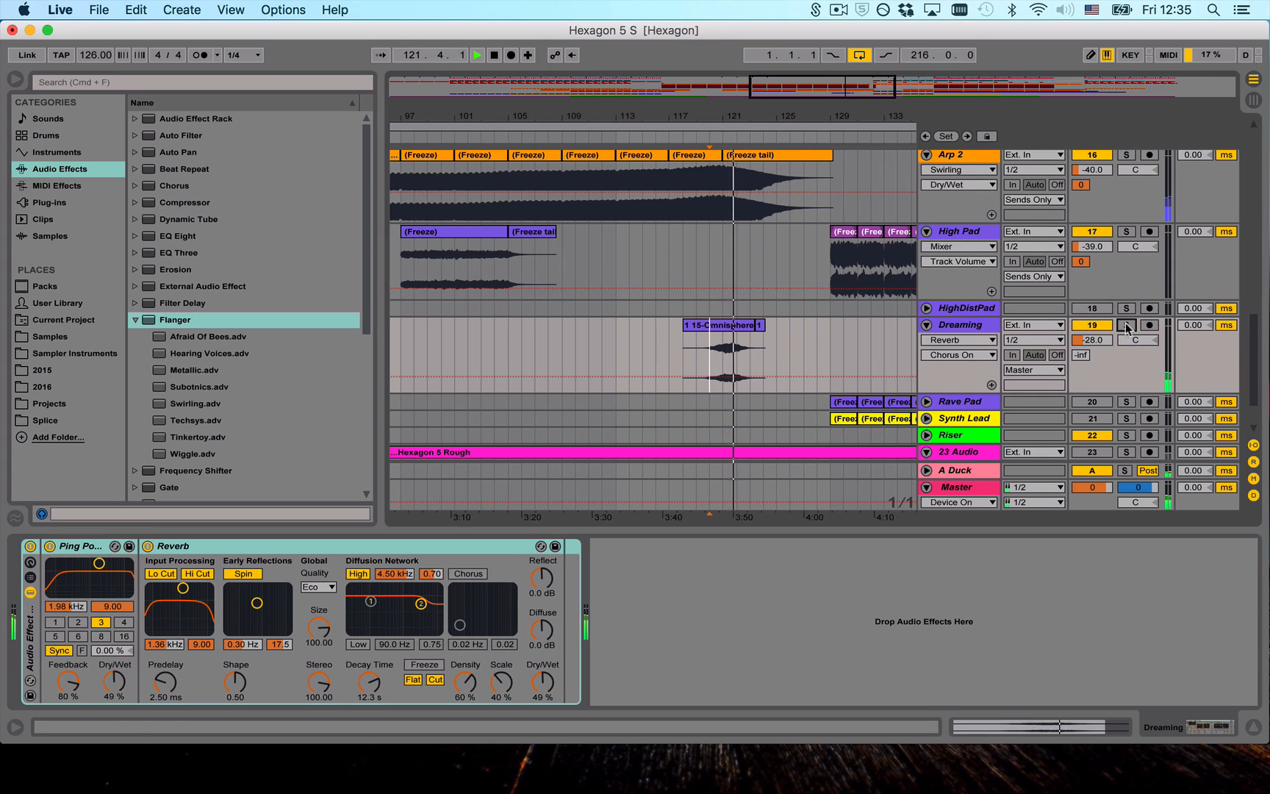
- Stop the full-mix playback and bring the whole arrangement timeline into view
{"action": "scroll", "coordinate": [855, 279], "scroll_direction": "down", "scroll_amount": 2}
{"action": "double_click", "coordinate": [843, 116]}
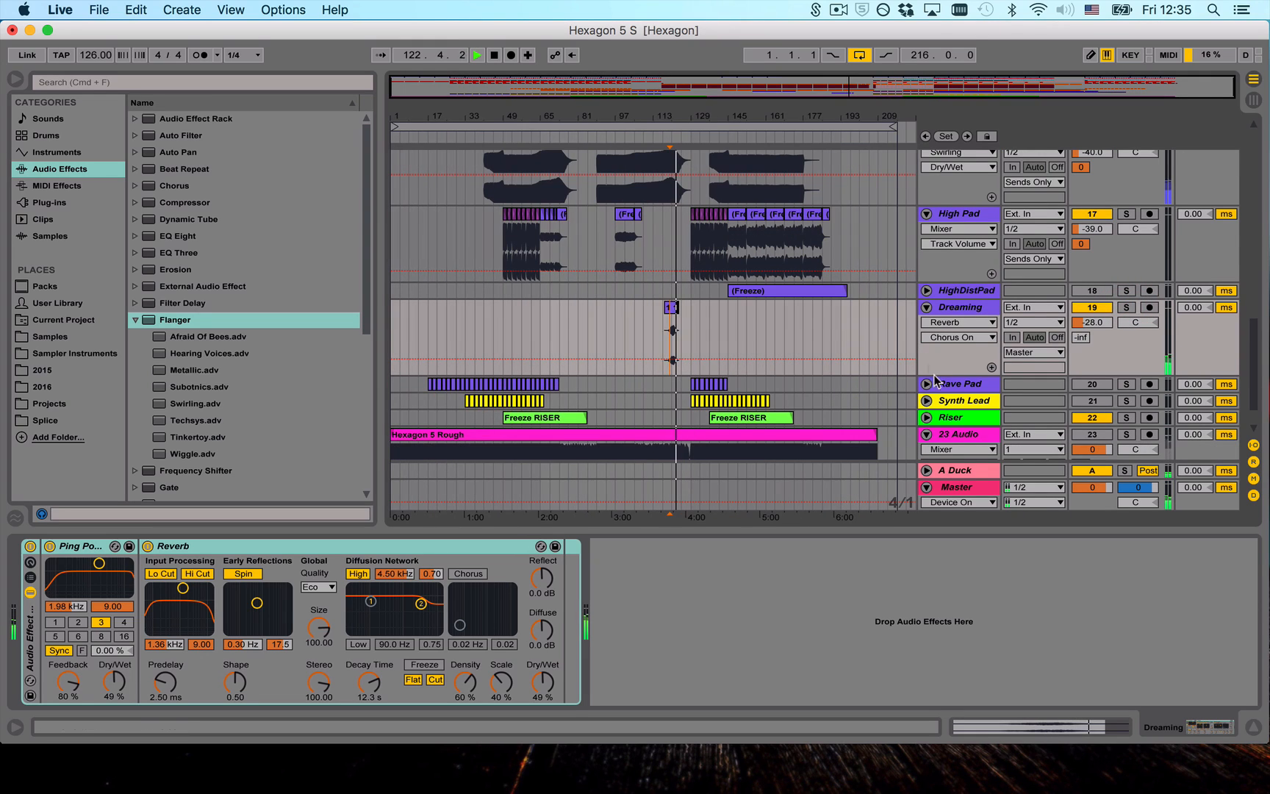
{"action": "key", "text": "space"}
- Fold all the expanded tracks and hide the device view so that every track fits in the arrangement overview
{"action": "scroll", "coordinate": [906, 360], "scroll_direction": "down", "scroll_amount": 1}
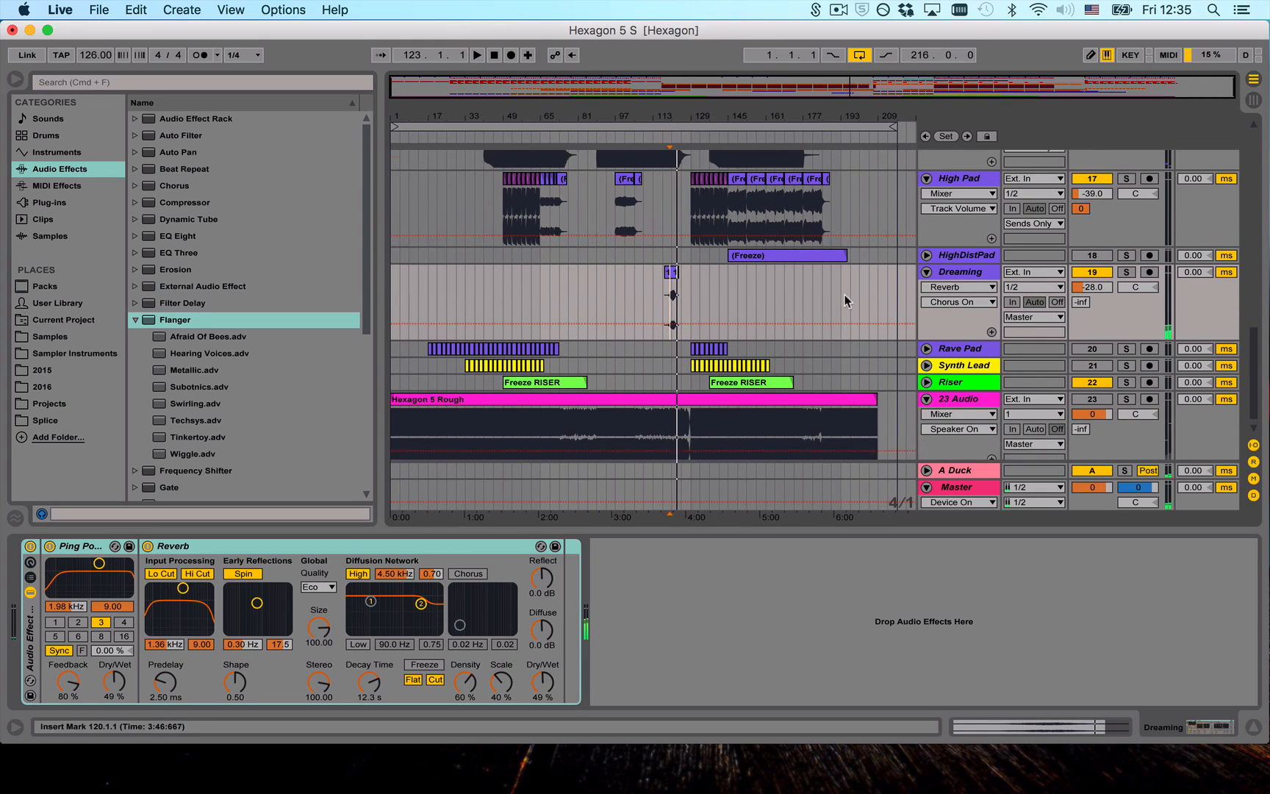
{"action": "scroll", "coordinate": [847, 323], "scroll_direction": "down", "scroll_amount": 2}
{"action": "scroll", "coordinate": [876, 307], "scroll_direction": "up", "scroll_amount": 5}
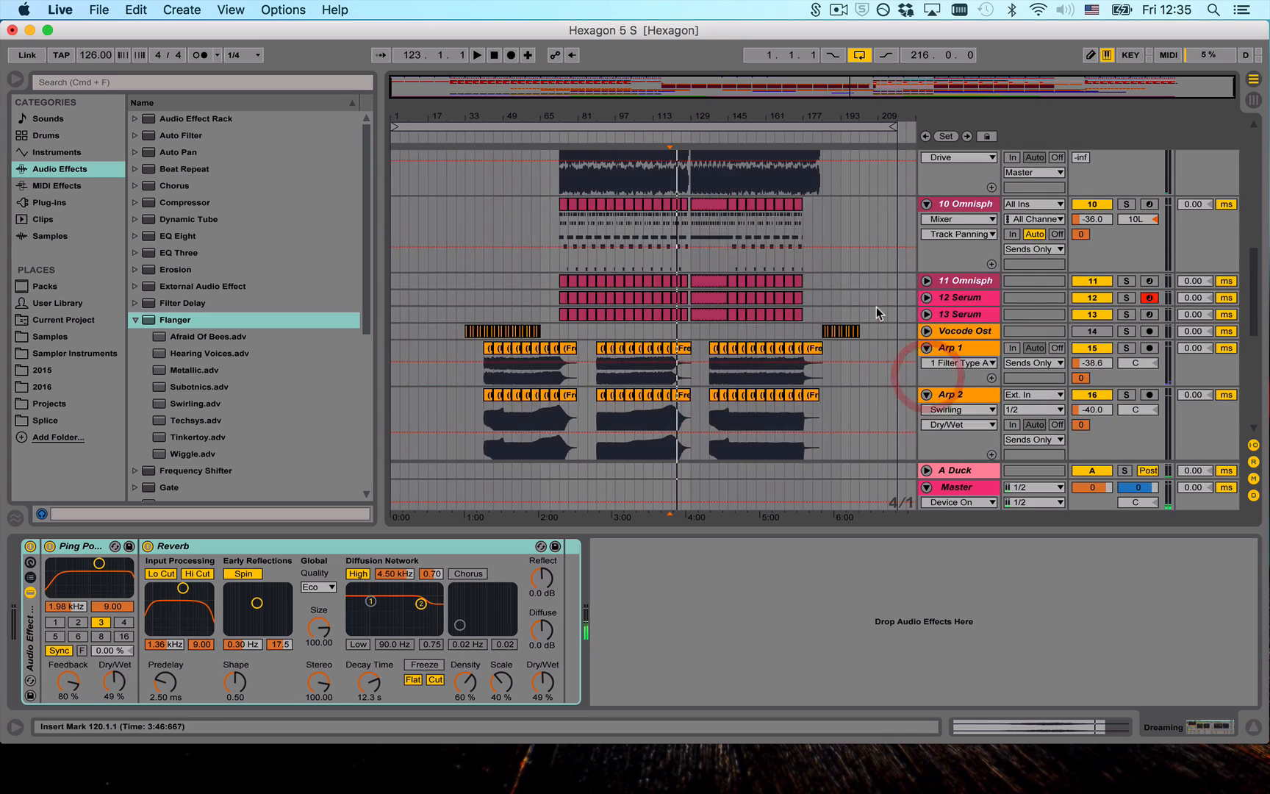
{"action": "left_click", "coordinate": [927, 275], "text": "alt"}
{"action": "scroll", "coordinate": [847, 311], "scroll_direction": "up", "scroll_amount": 5}
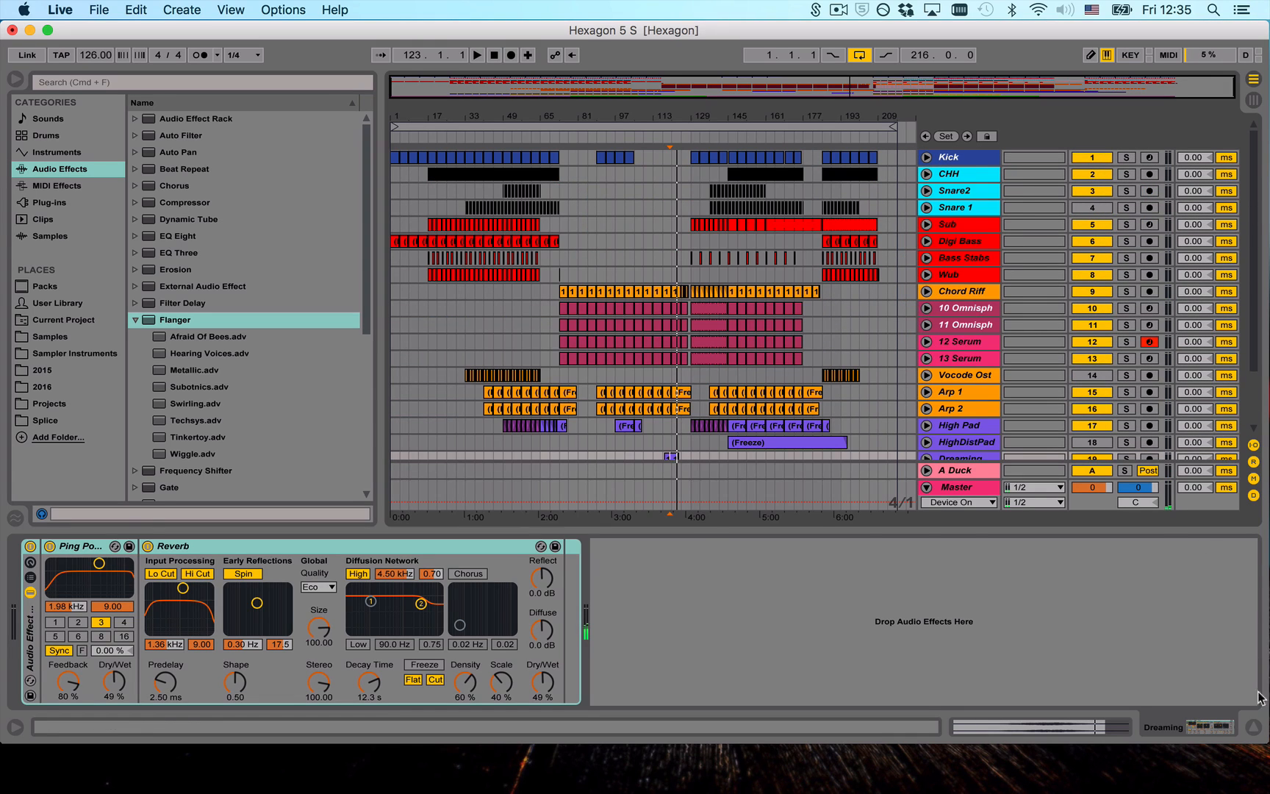
{"action": "left_click", "coordinate": [1254, 729]}
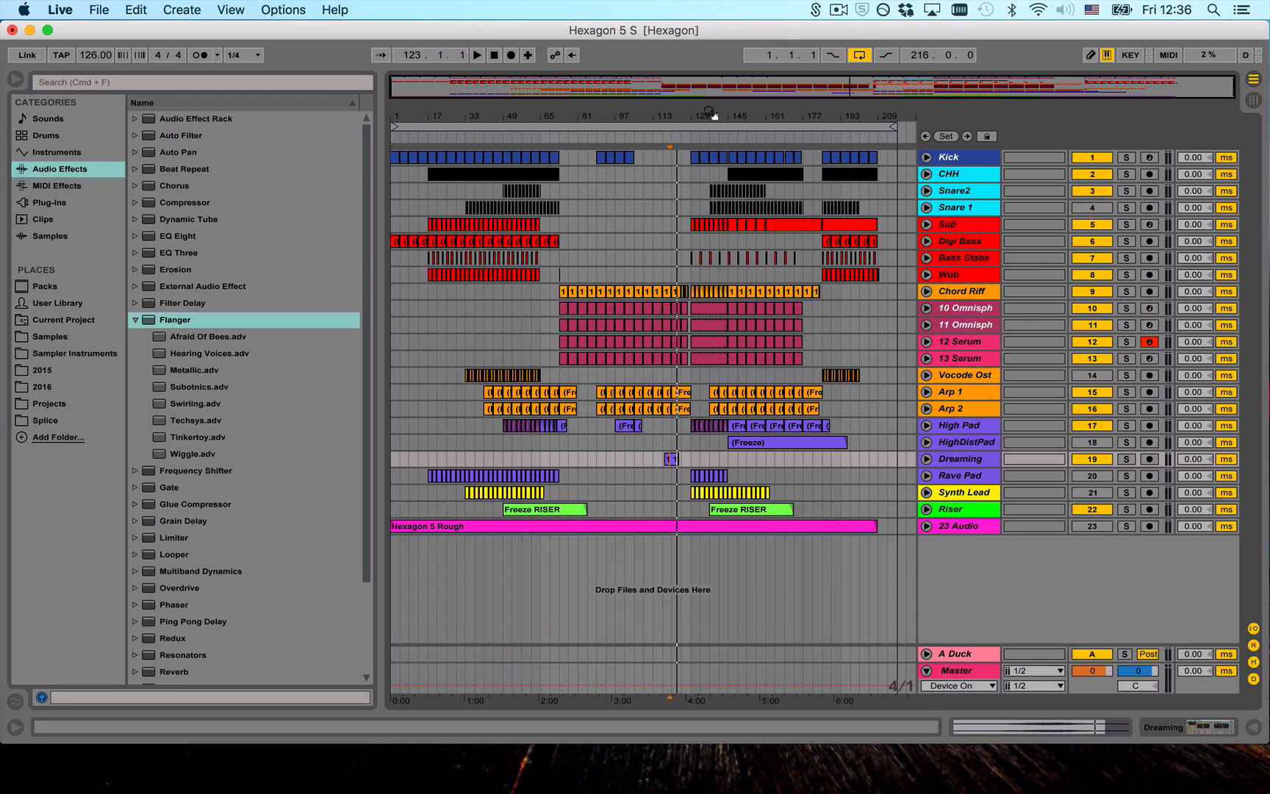
- Select the 10 Omnisphere clip starting at bar 129 and unfold its track
{"action": "mouse_move", "coordinate": [710, 112]}
{"action": "left_mouse_down"}
{"action": "mouse_move", "coordinate": [713, 133]}
{"action": "mouse_move", "coordinate": [715, 110]}
{"action": "left_mouse_up"}
{"action": "left_click", "coordinate": [928, 309]}
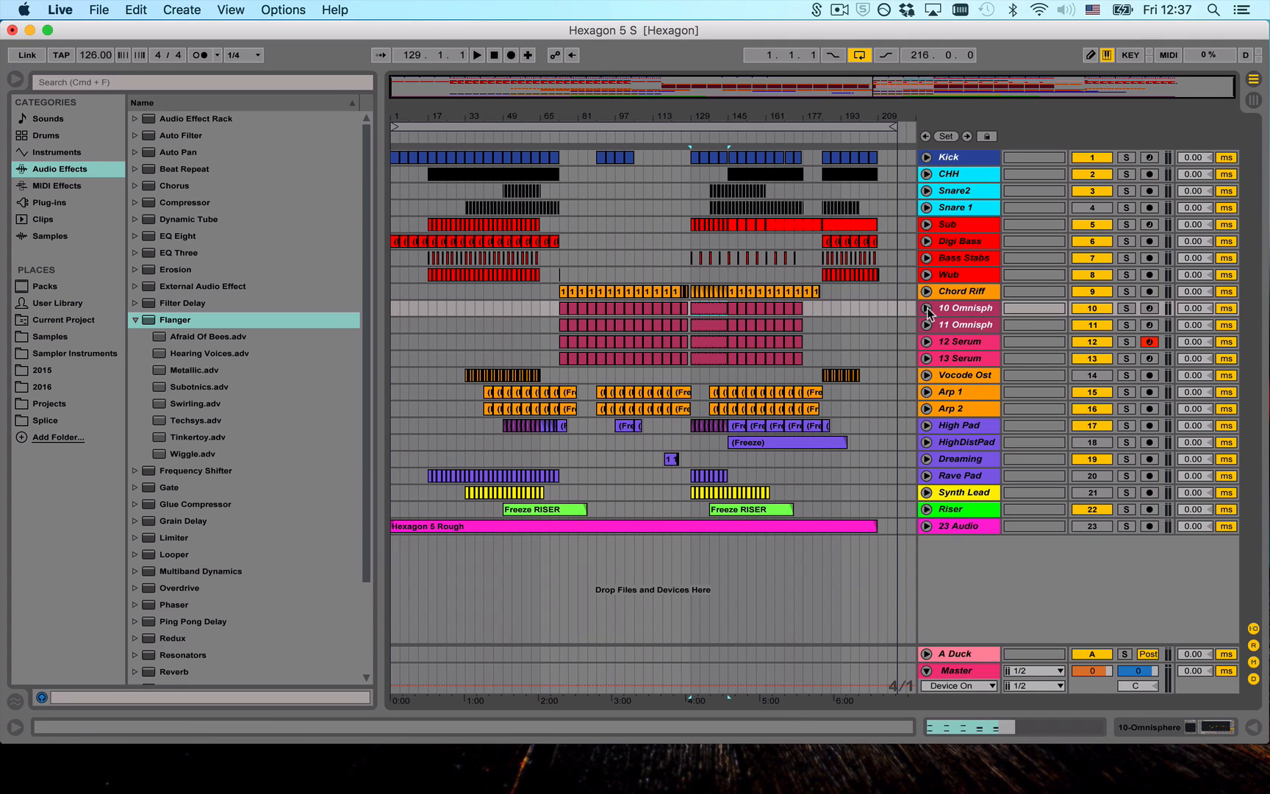